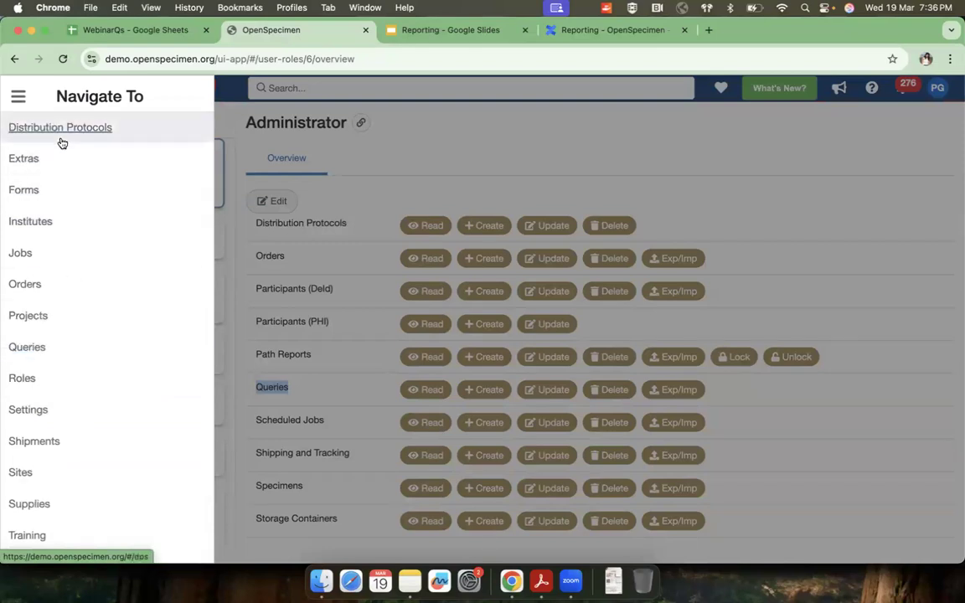
Step: Open the Queries list and show the queries in the shared Default Queries folder
left_click(31, 350)
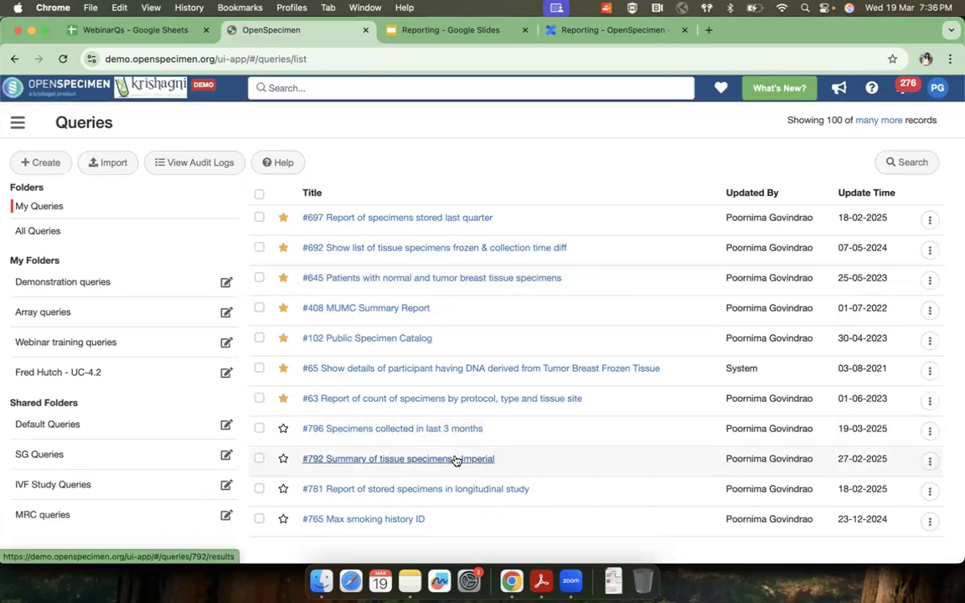
left_click(87, 434)
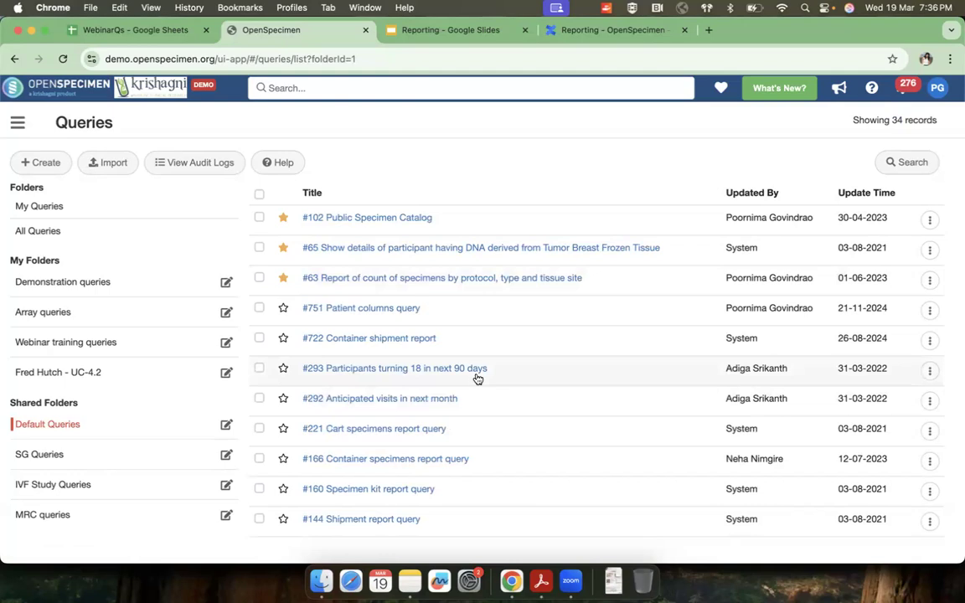
scroll(441, 423, "down", 1)
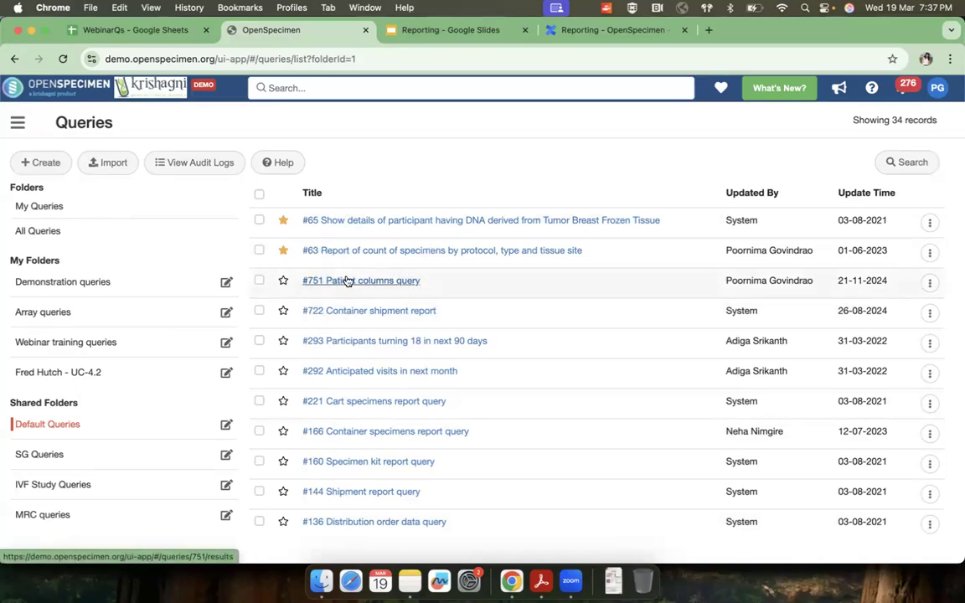
Step: Select queries #65, #63 and #751 and view the folders they can be assigned to without assigning them
left_click(260, 222)
left_click(258, 275)
left_click(259, 307)
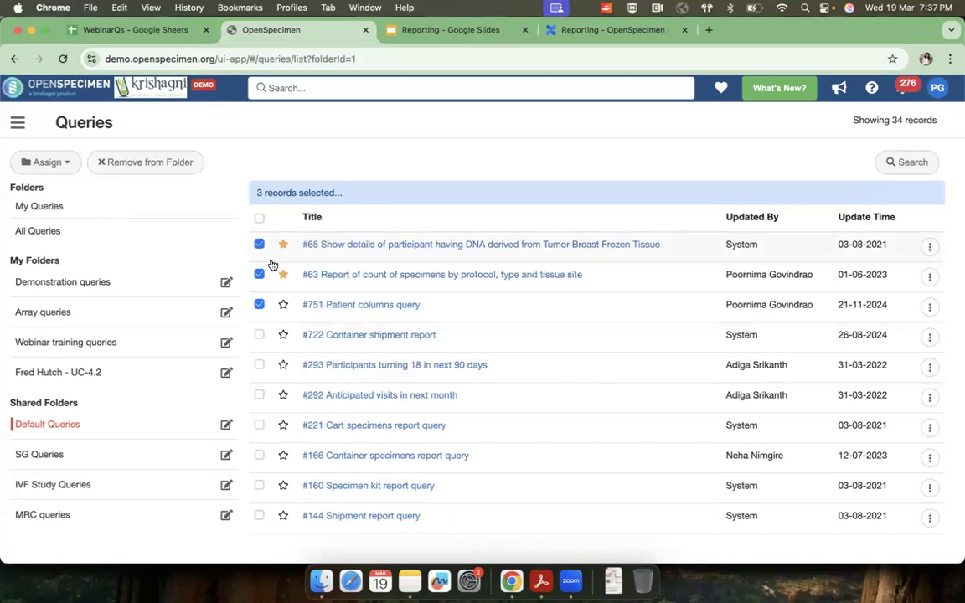
left_click(50, 162)
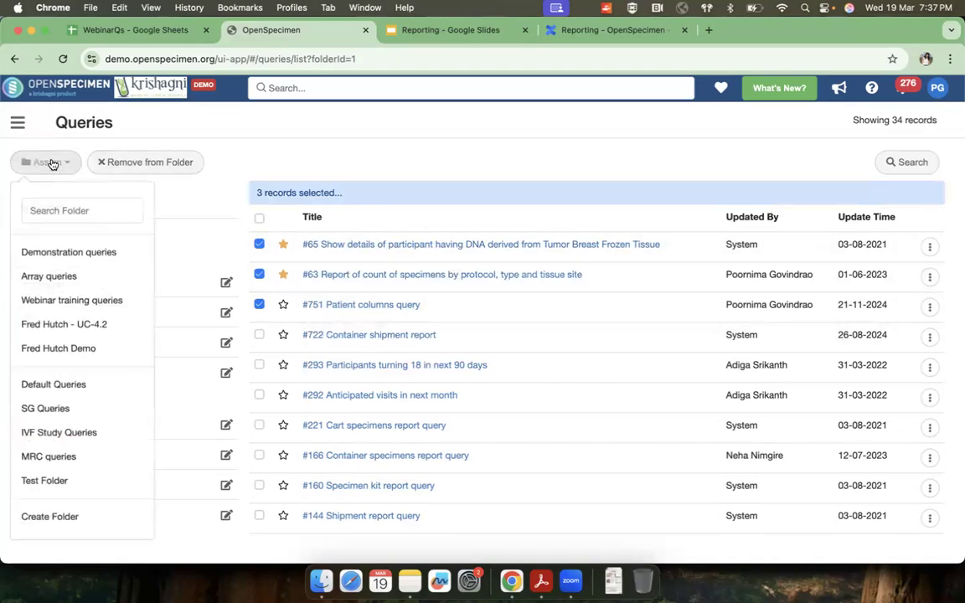
left_click(120, 139)
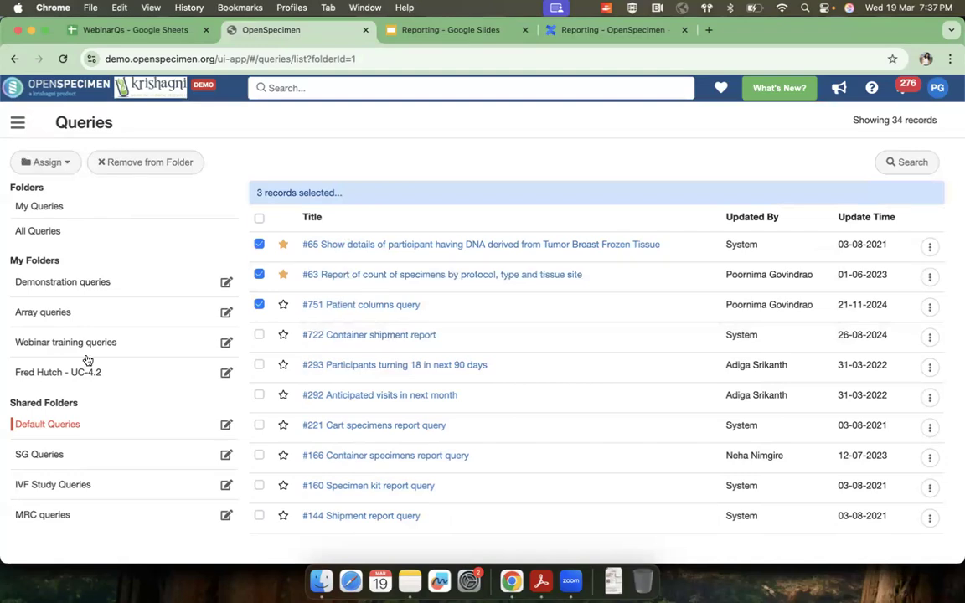
Step: Review the user and user-group sharing settings of the Demonstration queries folder, leaving them unmodified
left_click(79, 285)
left_click(224, 284)
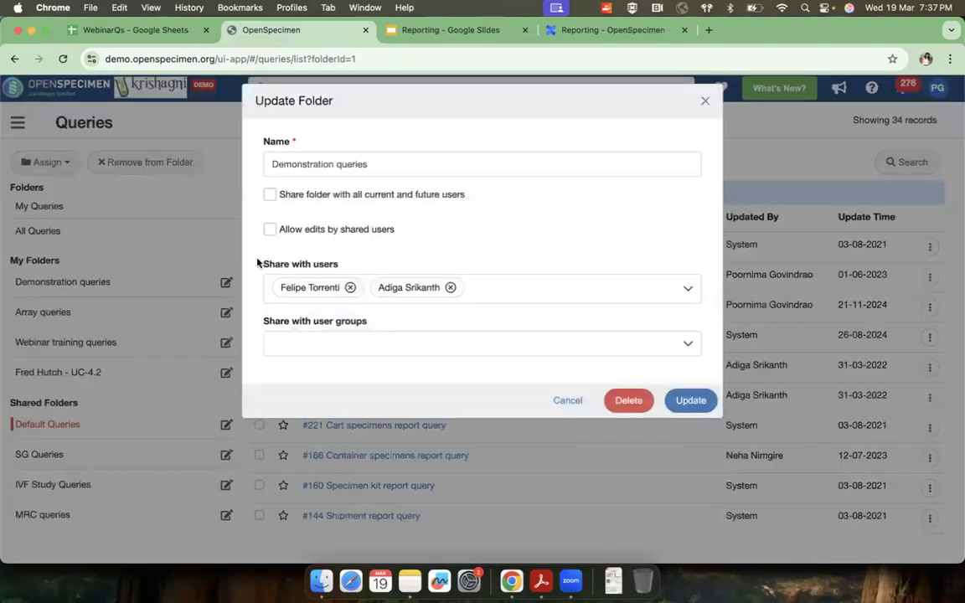
left_click_drag(259, 264, 342, 264)
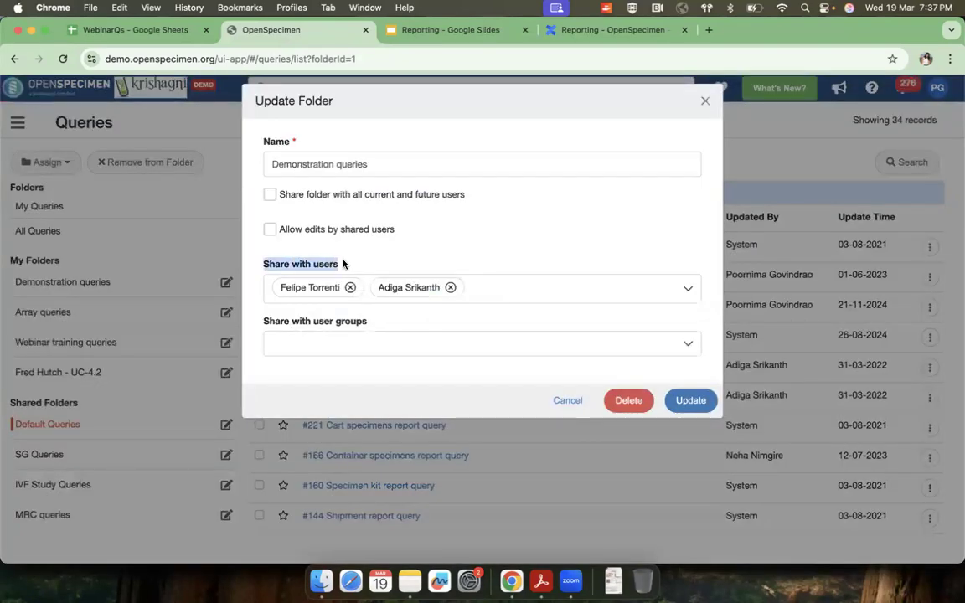
left_click_drag(259, 322, 392, 325)
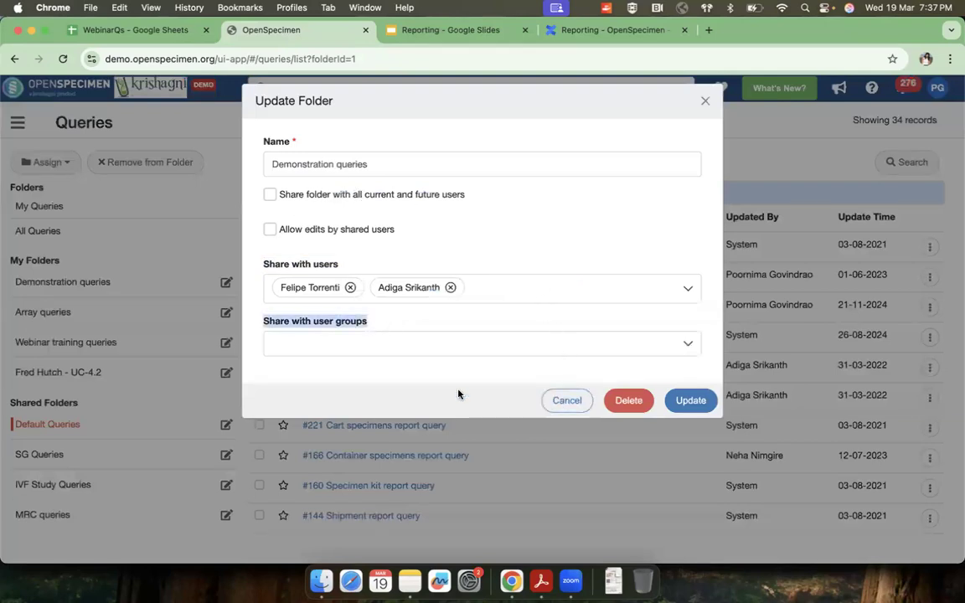
left_click(567, 400)
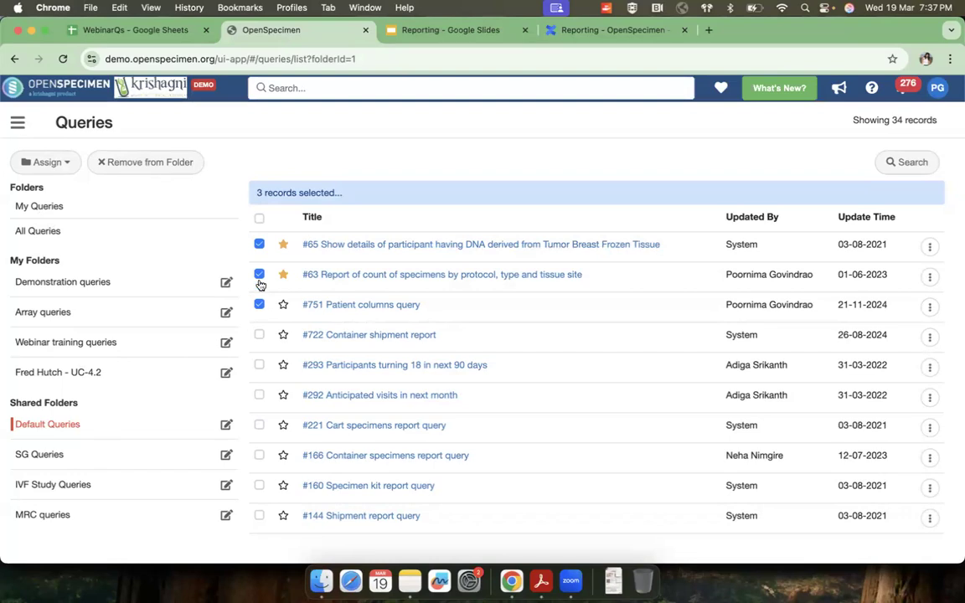
Step: Deselect queries #65, #63 and #751
left_click(259, 244)
left_click(259, 276)
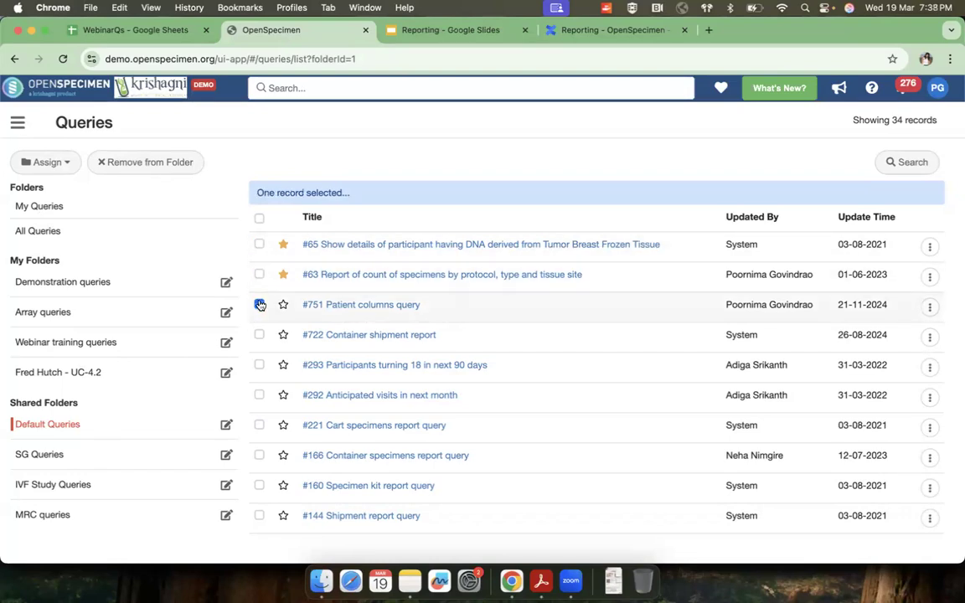
left_click(260, 304)
Step: Create a new query and choose Demo Longitudinal Study as its collection protocol
left_click(33, 170)
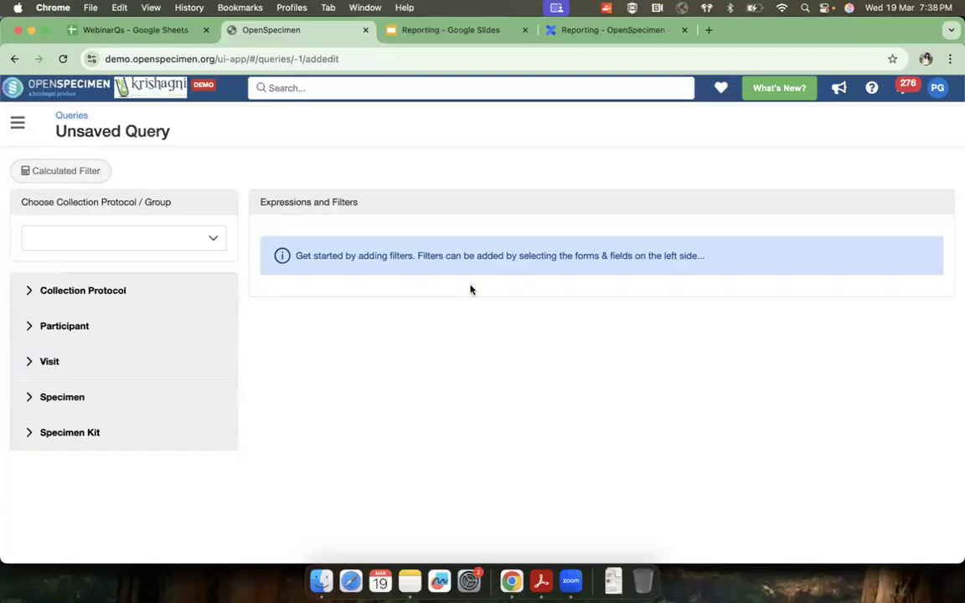
left_click(92, 239)
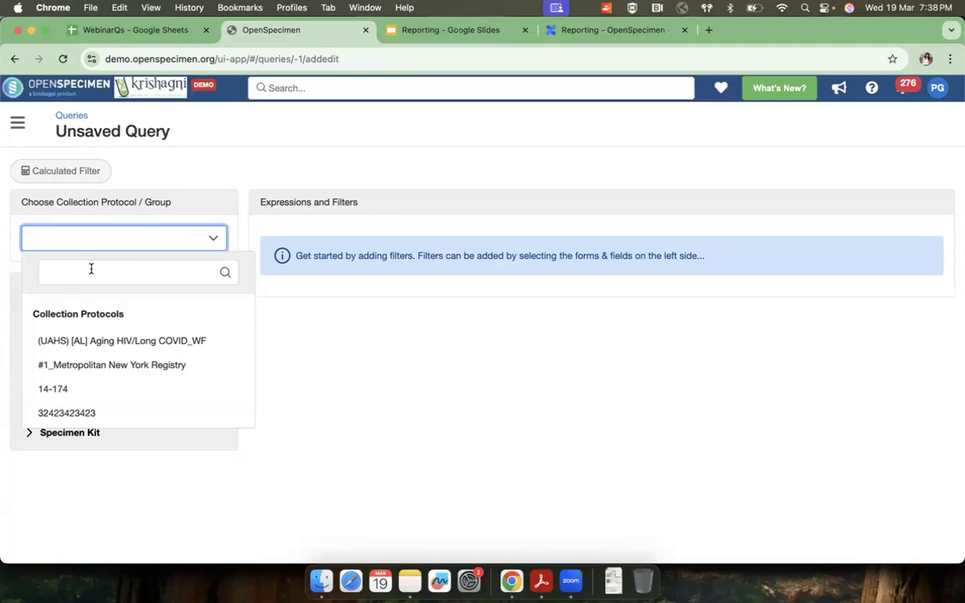
left_click(279, 314)
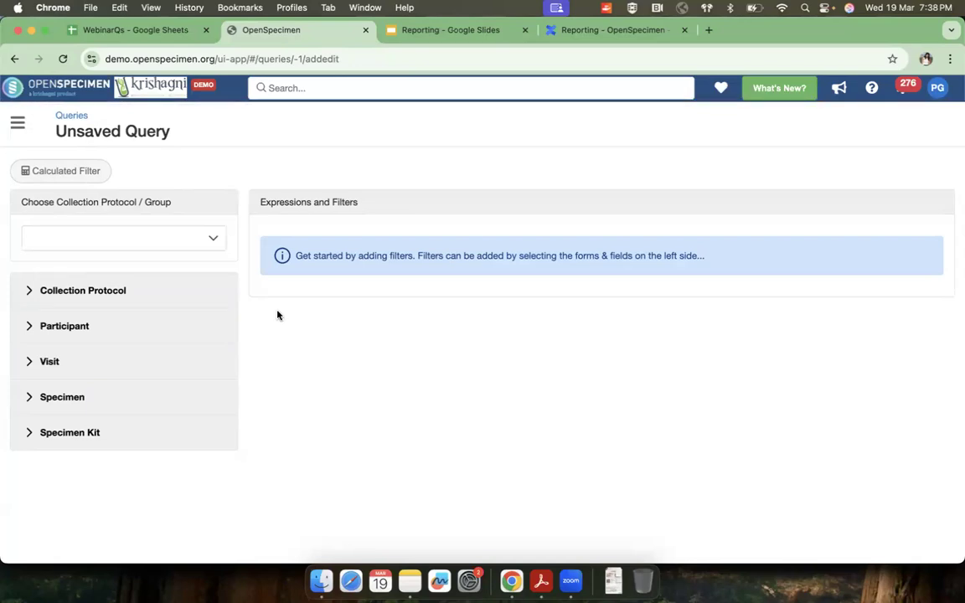
left_click(120, 240)
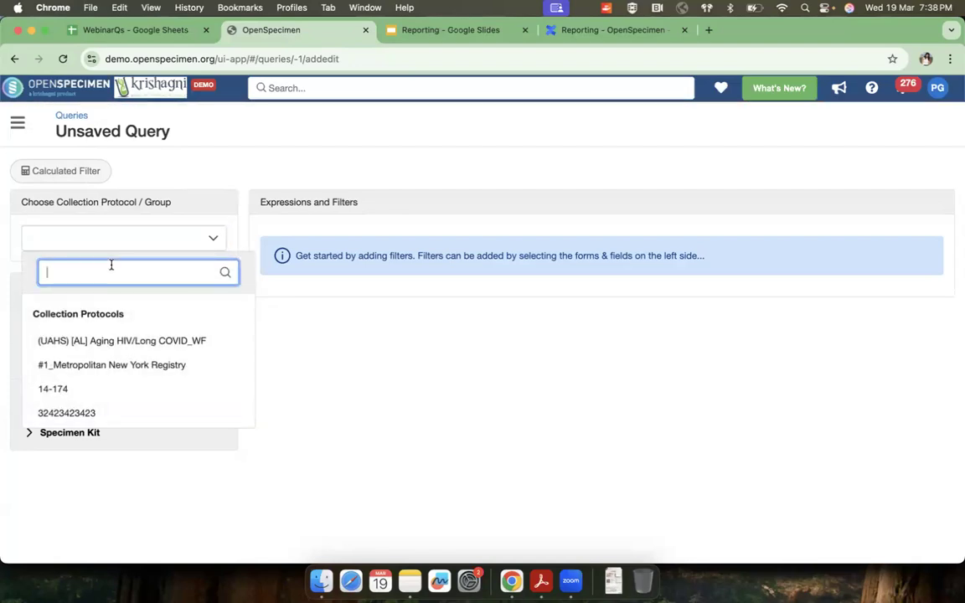
type("demo l")
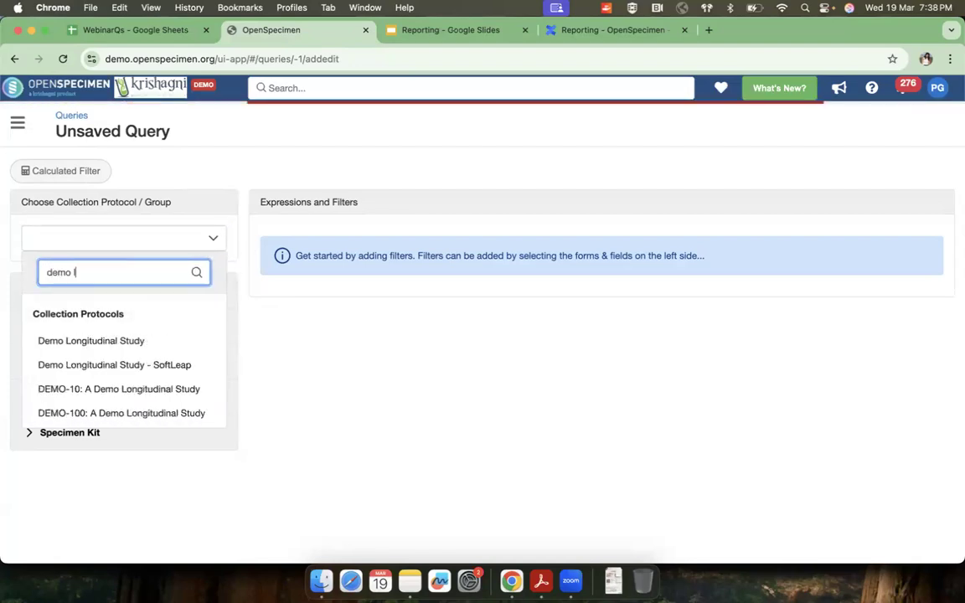
left_click(109, 344)
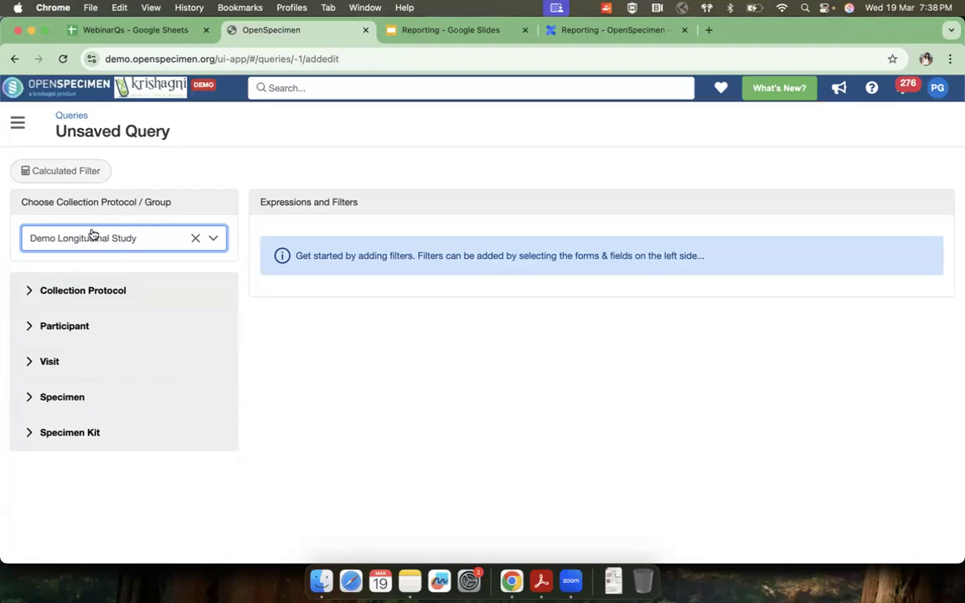
Step: Start a filter on the participant's Gender field and examine the available operators
left_click(30, 329)
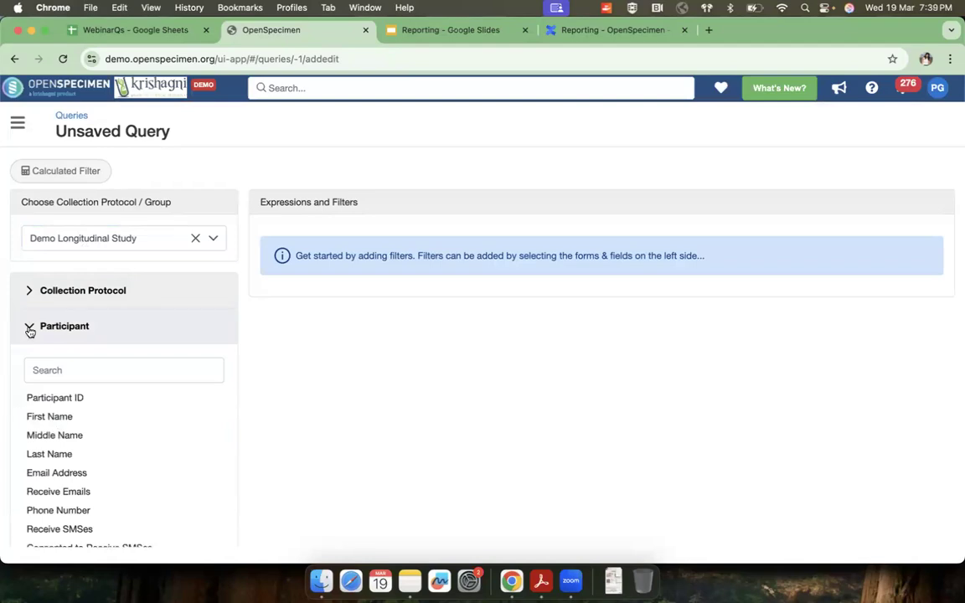
scroll(46, 360, "down", 8)
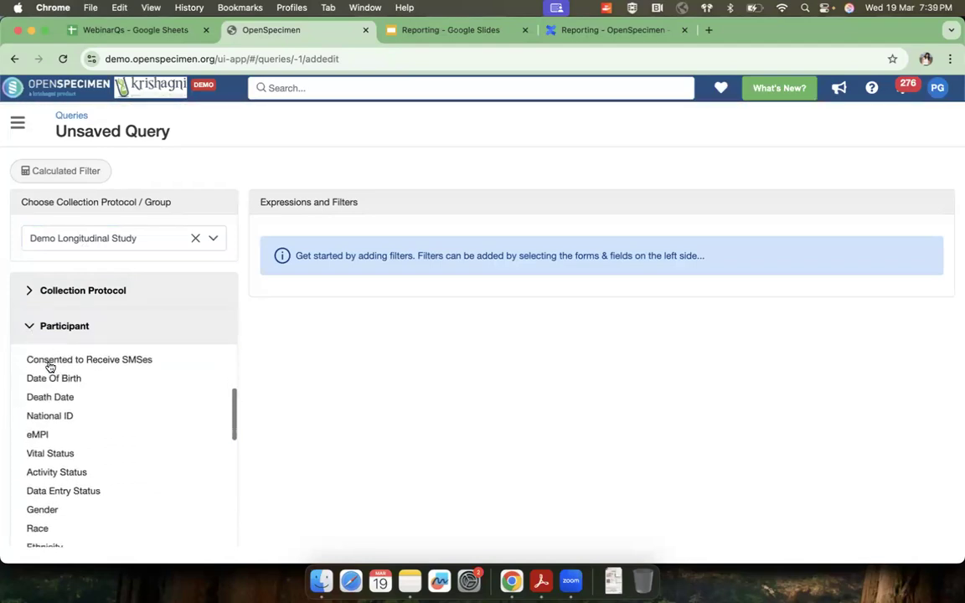
left_click(60, 436)
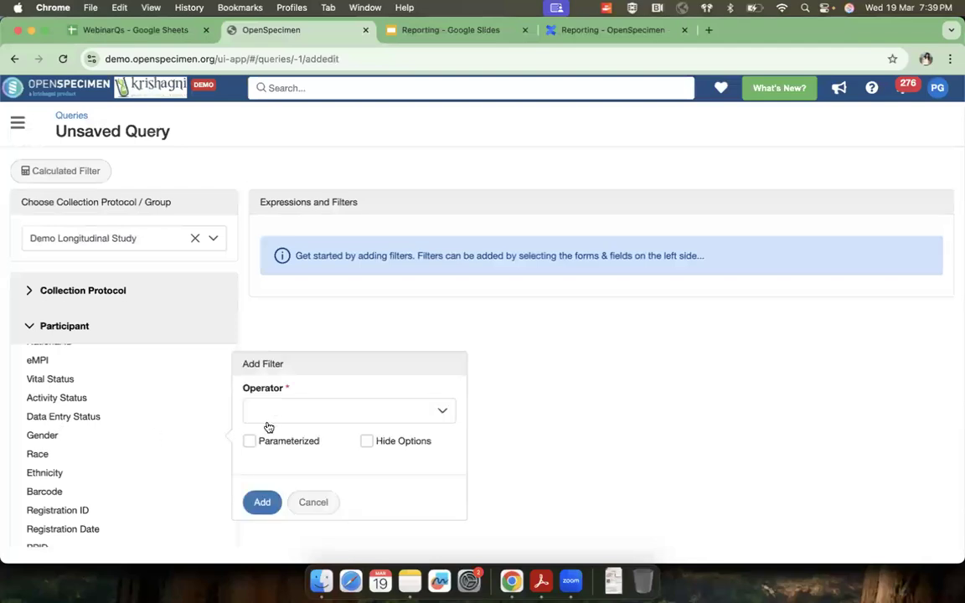
left_click(279, 410)
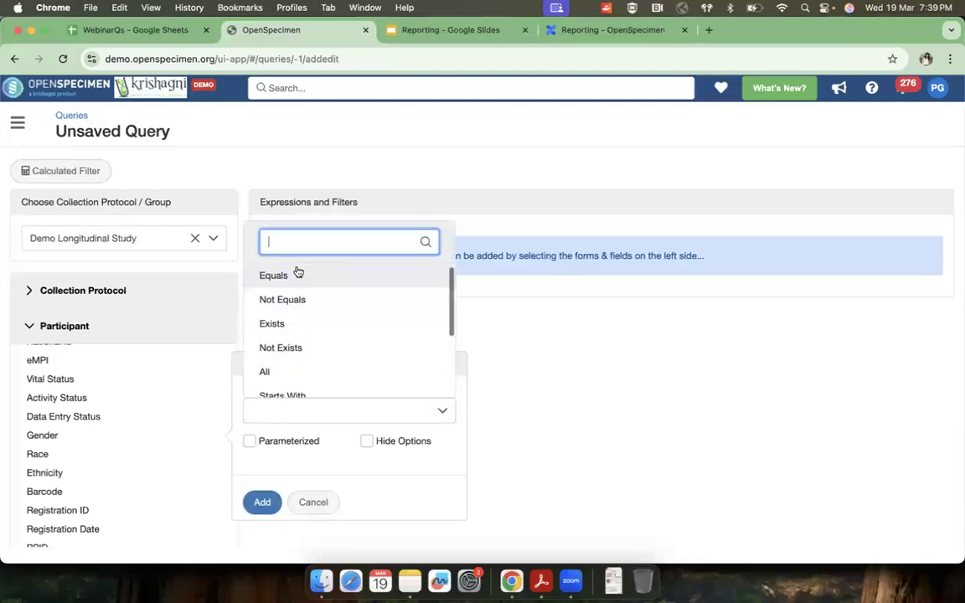
left_click(48, 437)
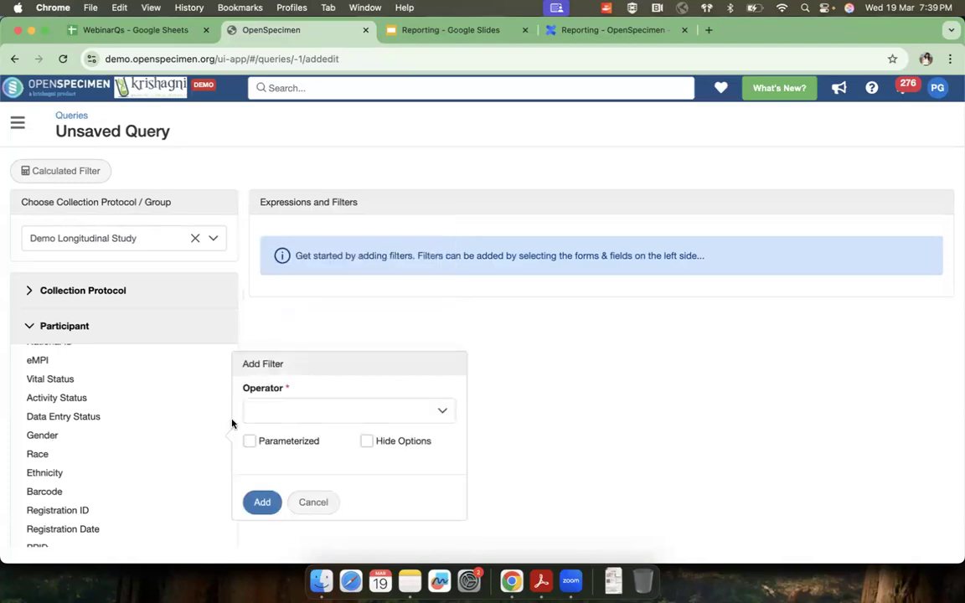
left_click(332, 412)
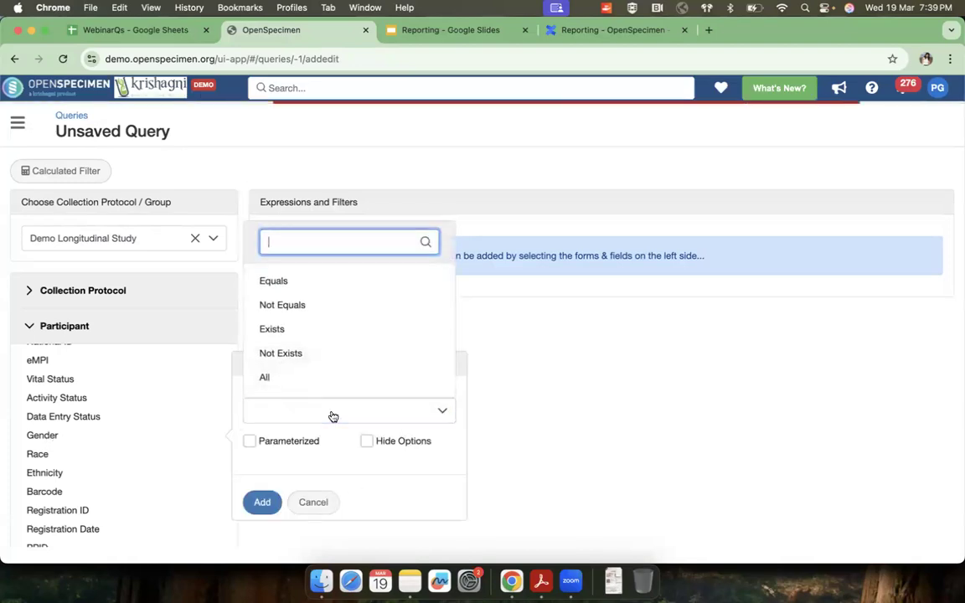
scroll(288, 289, "down", 1)
scroll(287, 318, "up", 1)
scroll(290, 326, "down", 1)
scroll(294, 289, "up", 1)
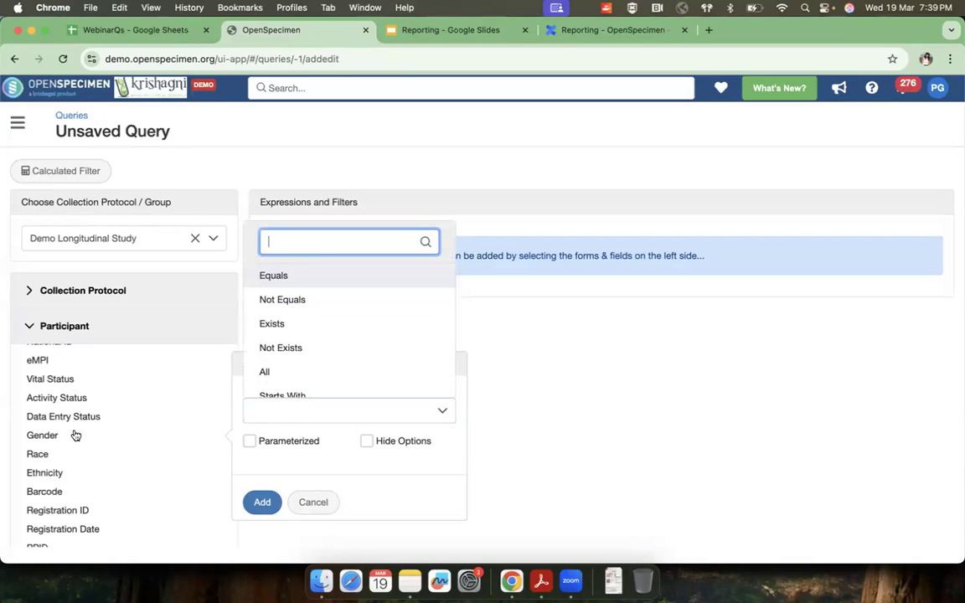
scroll(300, 349, "down", 2)
scroll(302, 349, "up", 3)
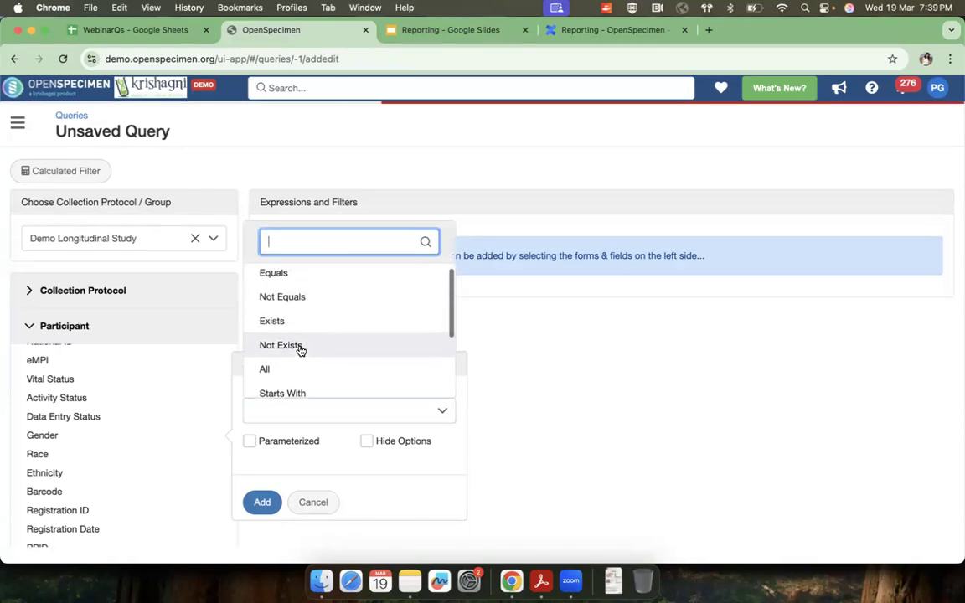
Step: Add the Gender filter with the operator Equals and the value Female
left_click(281, 281)
left_click(270, 438)
left_click(307, 310)
left_click(256, 525)
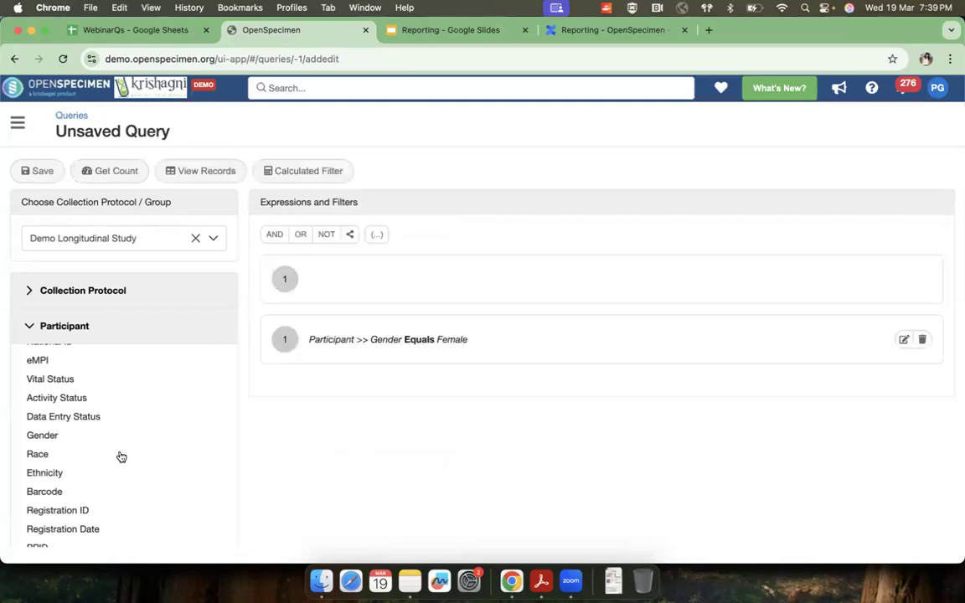
Step: Start a filter on the specimen's Type field with the operator Is One Of
scroll(56, 413, "down", 5)
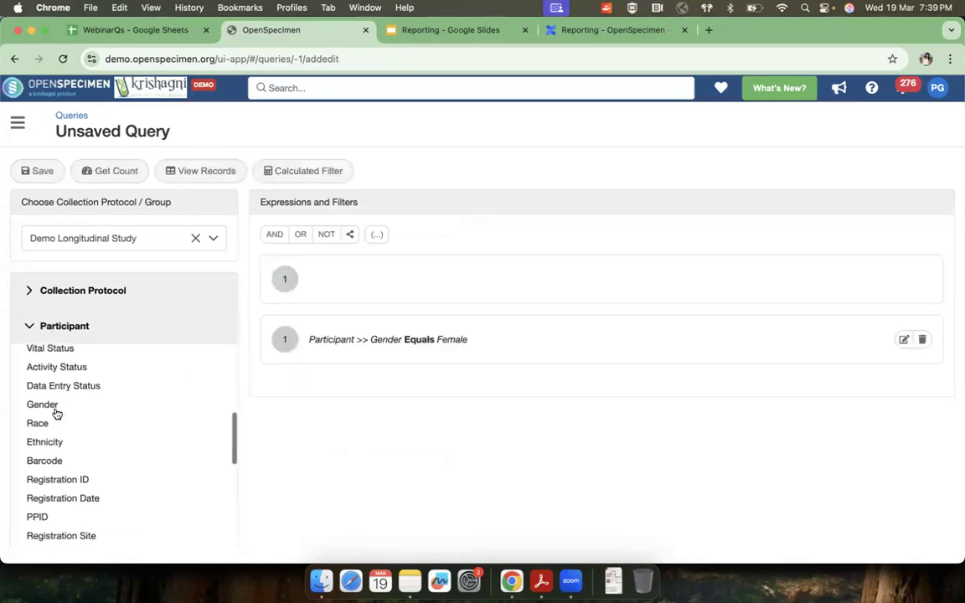
scroll(57, 408, "down", 4)
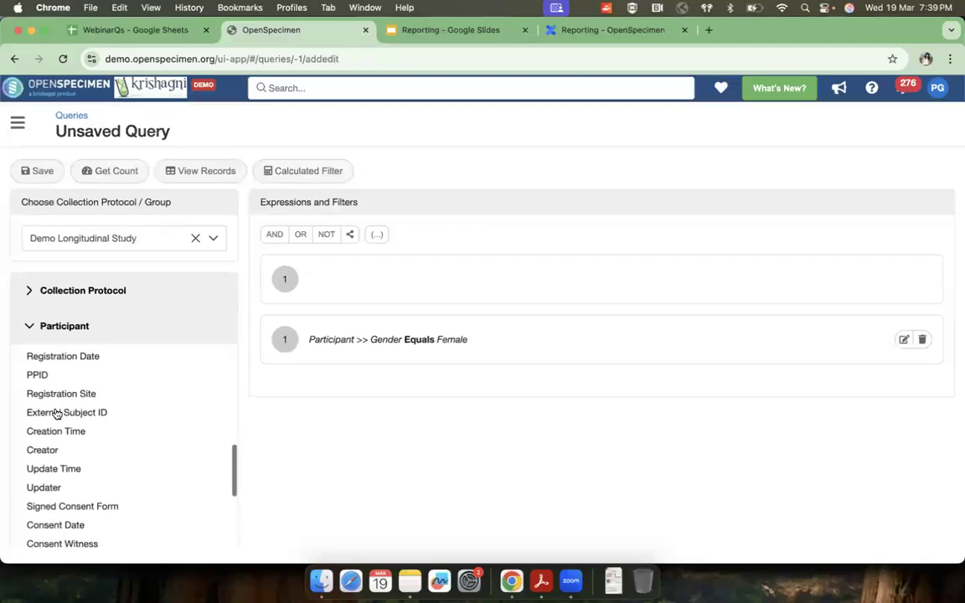
left_click(46, 328)
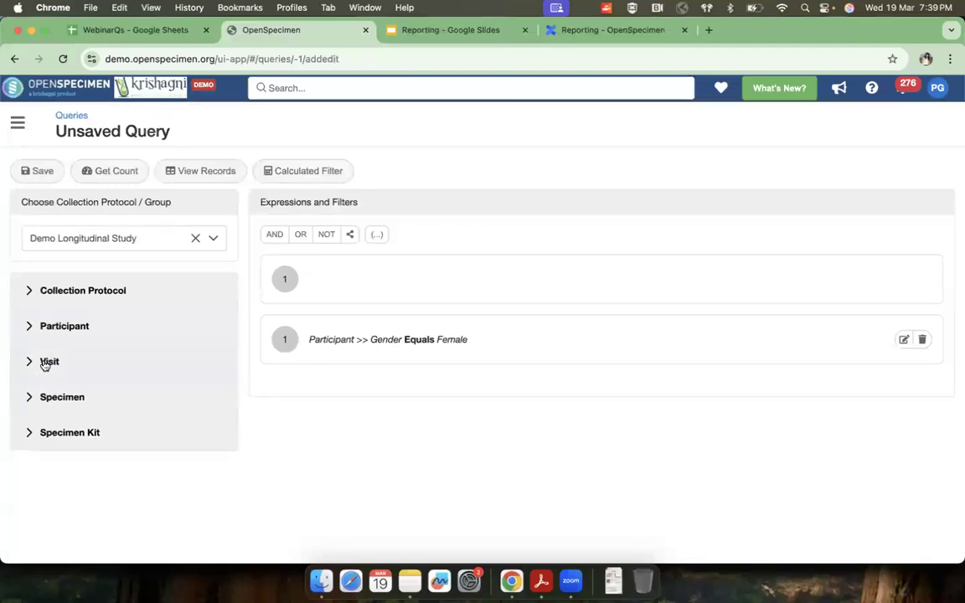
left_click(56, 398)
scroll(71, 439, "down", 5)
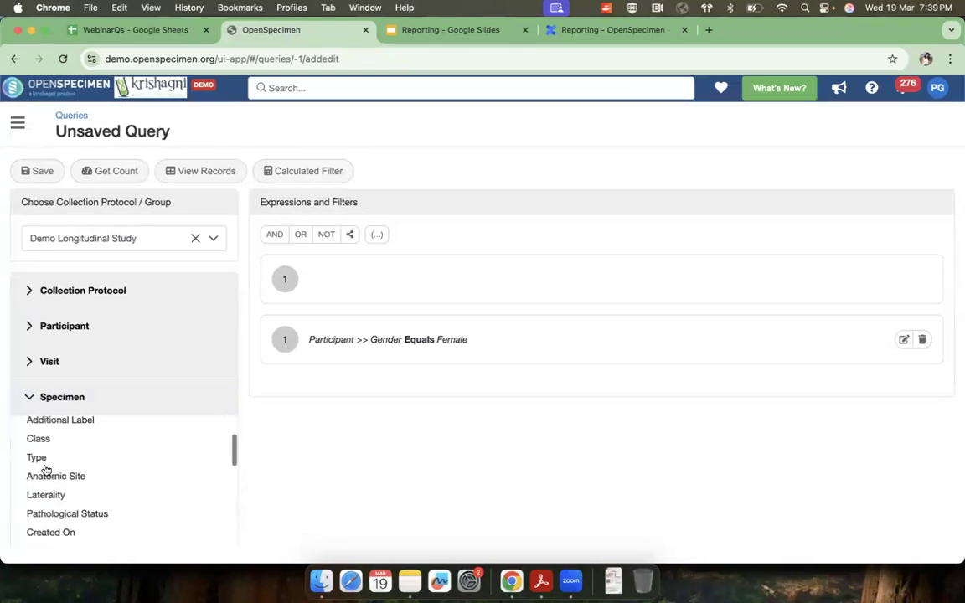
left_click(37, 458)
left_click(303, 433)
scroll(302, 389, "down", 4)
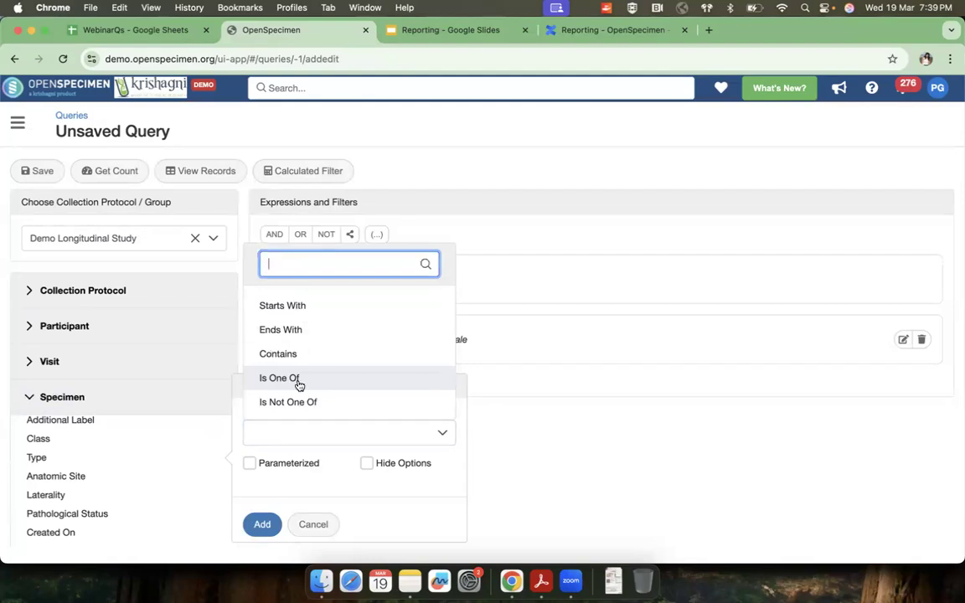
left_click(283, 379)
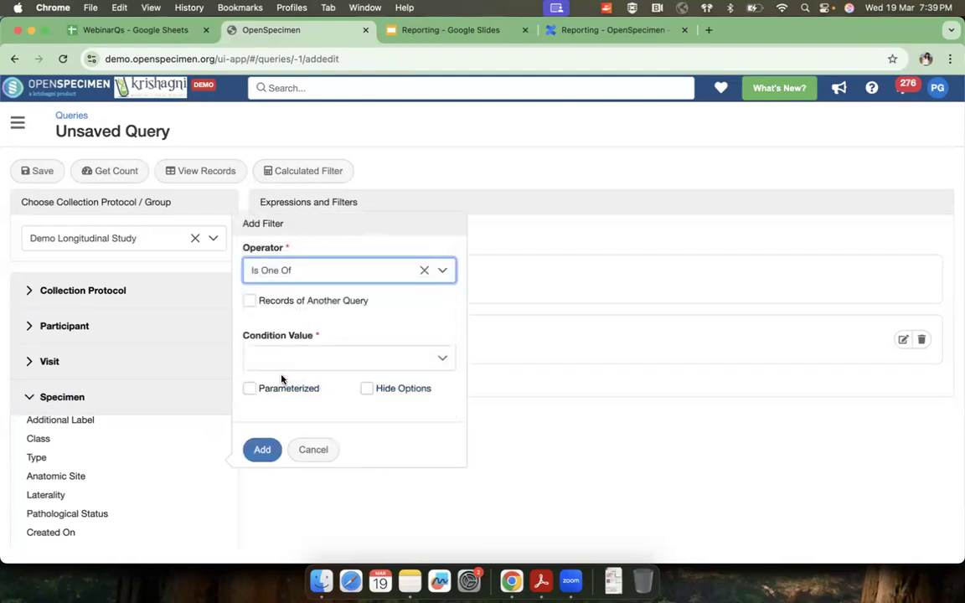
Step: Select Serum as a condition value of the specimen Type filter
left_click(291, 361)
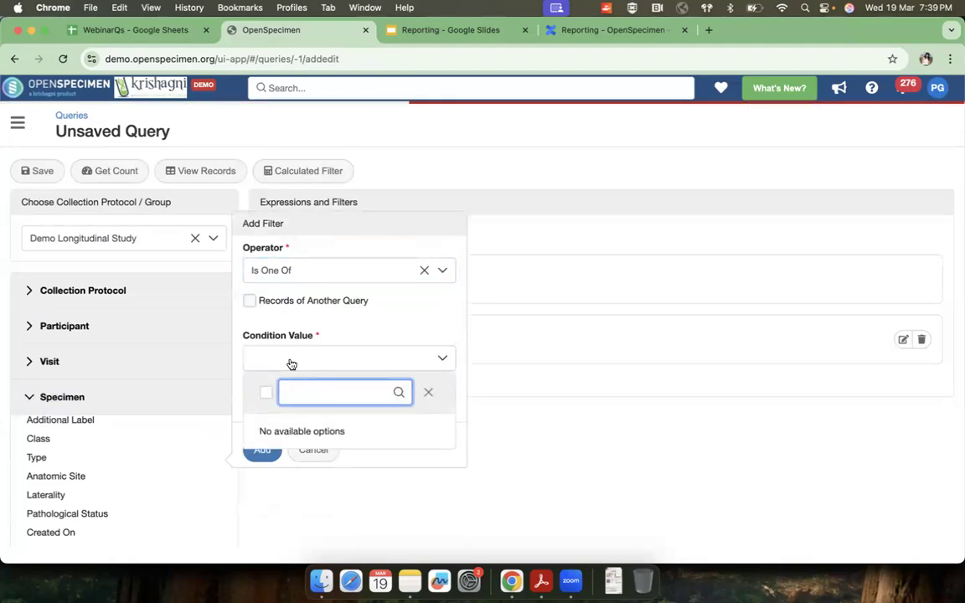
type("seru")
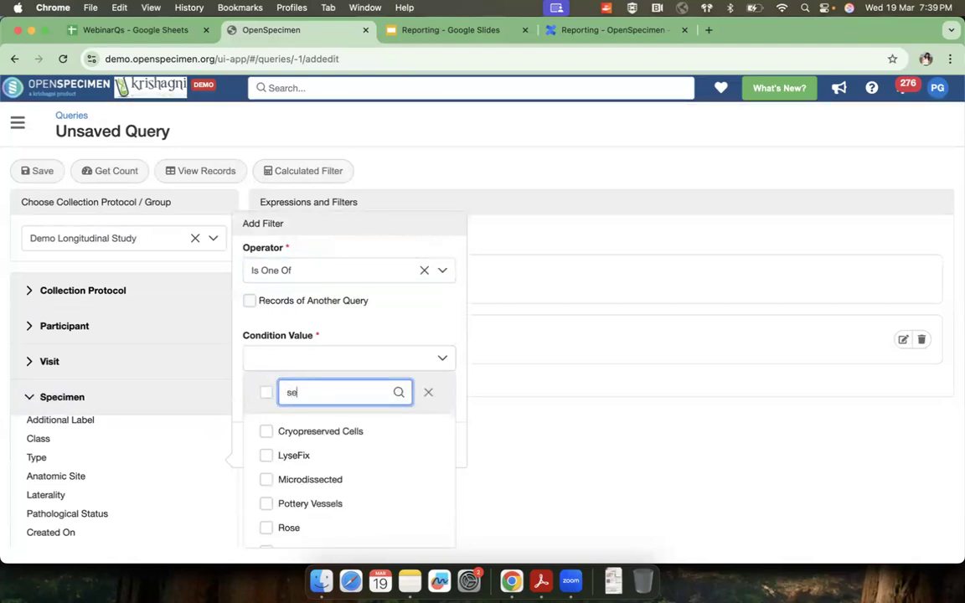
left_click(270, 435)
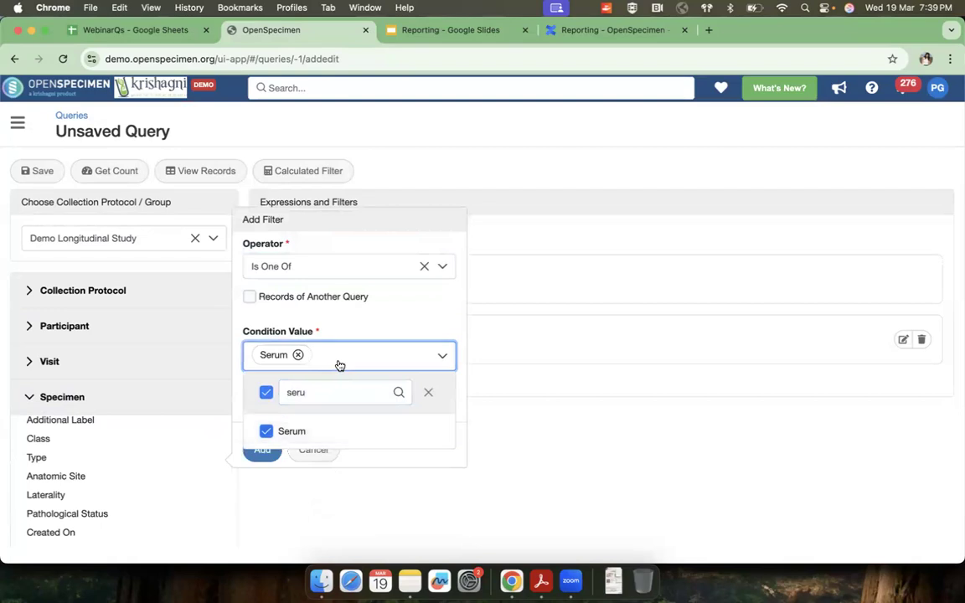
left_click(338, 364)
left_click(346, 362)
type("plas")
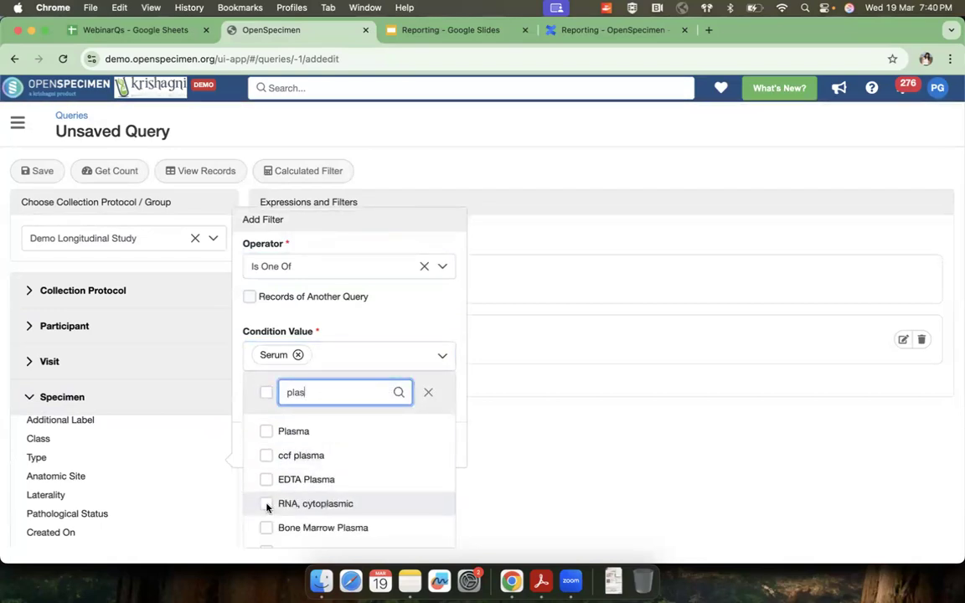
left_click(269, 503)
left_click(384, 351)
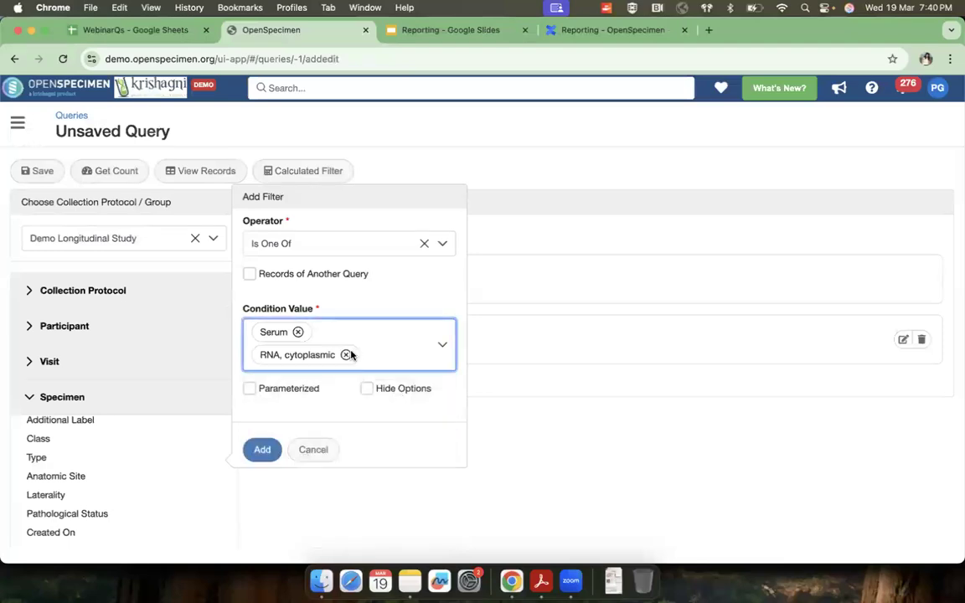
left_click(345, 354)
Step: Include Plasma as a second condition value and add the specimen Type filter to the query
left_click(335, 361)
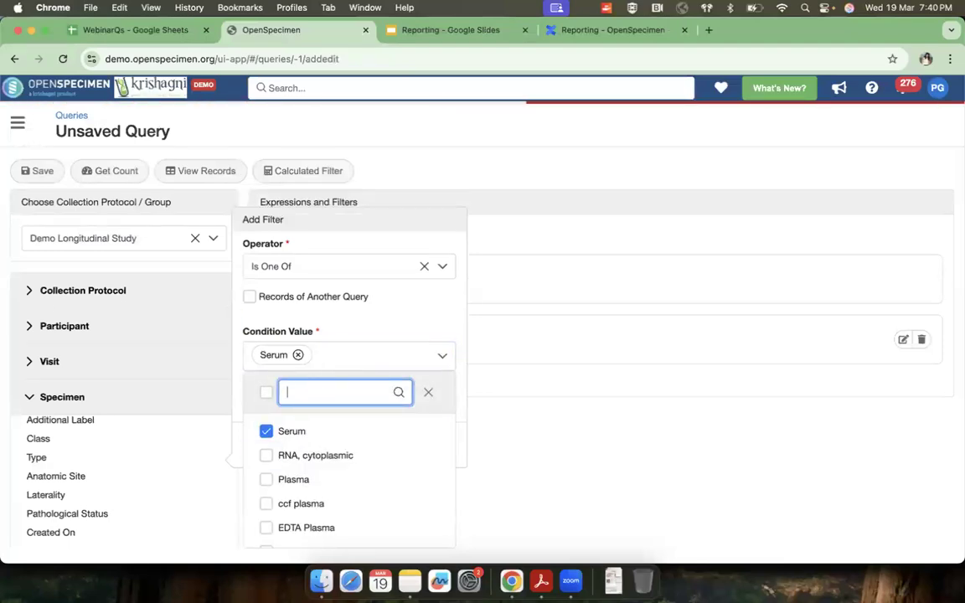
type("plasm")
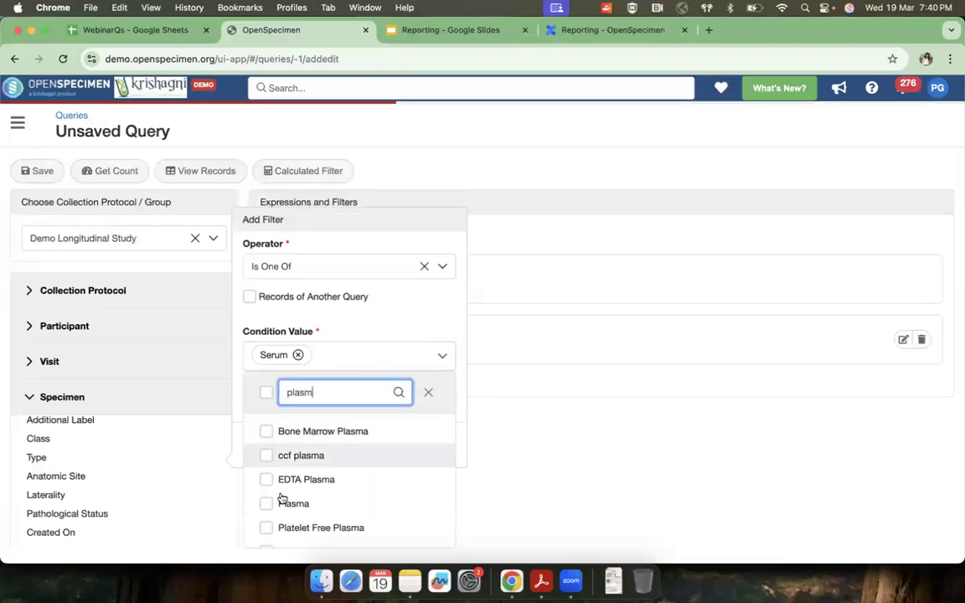
left_click(266, 431)
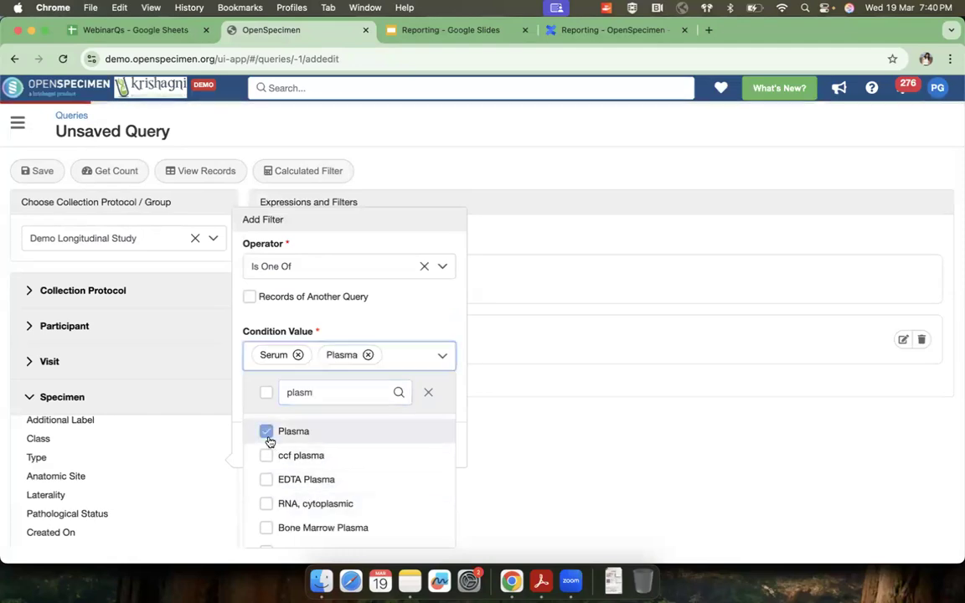
left_click(390, 361)
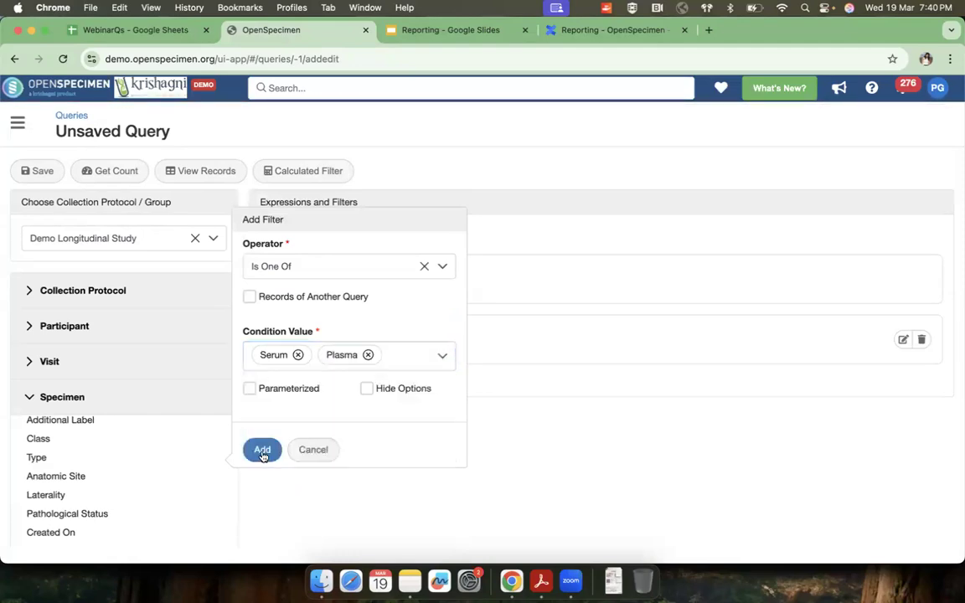
left_click(261, 450)
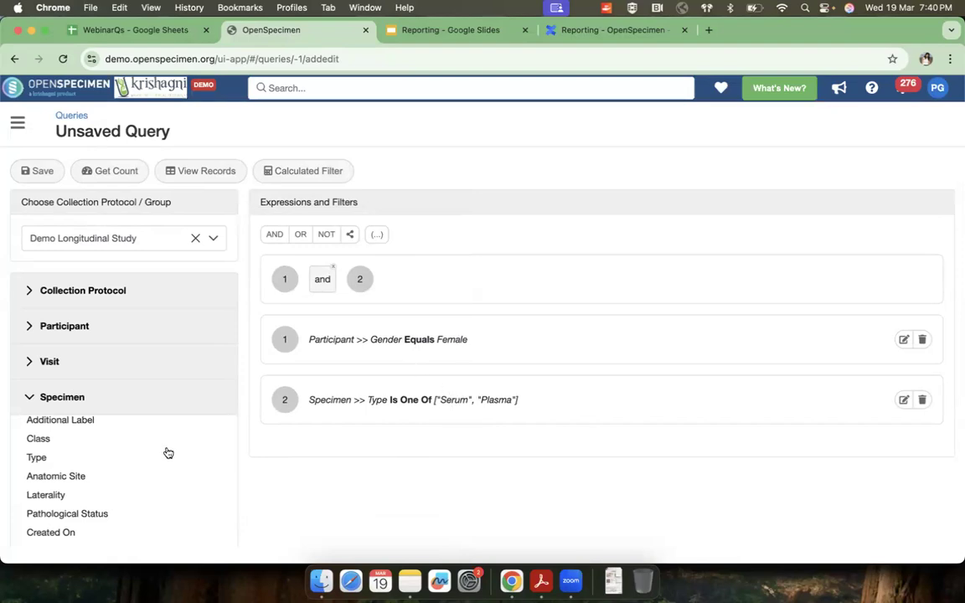
Step: Add a filter on the specimen's Available Quantity with the operator Greater Than and the value 0
scroll(167, 452, "down", 4)
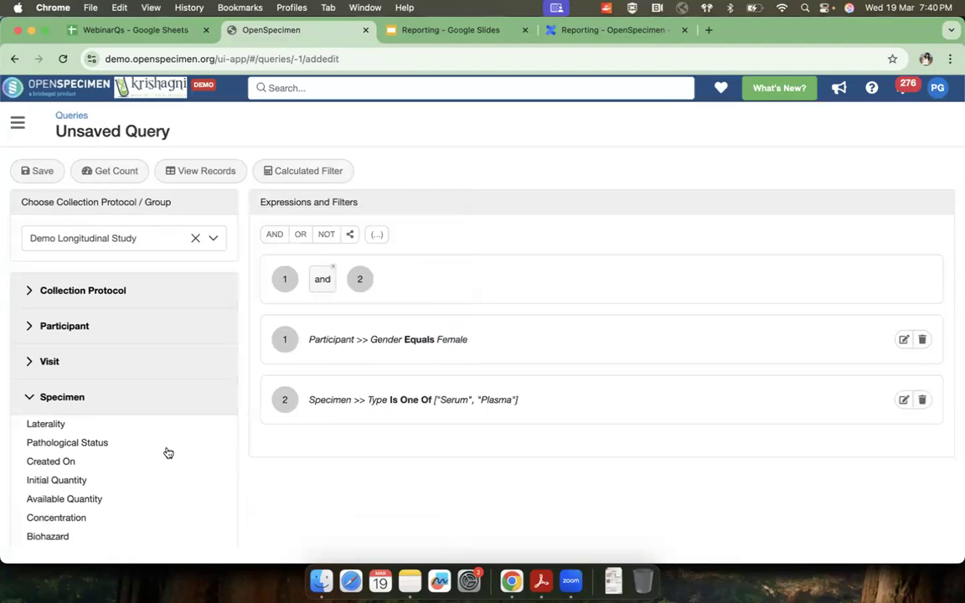
left_click(81, 503)
left_click(283, 402)
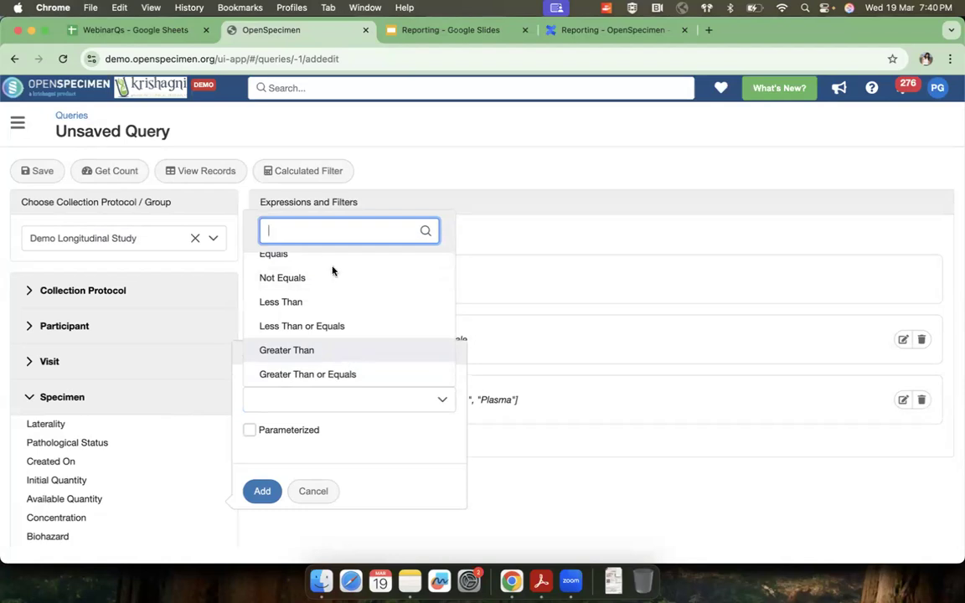
scroll(333, 373, "down", 5)
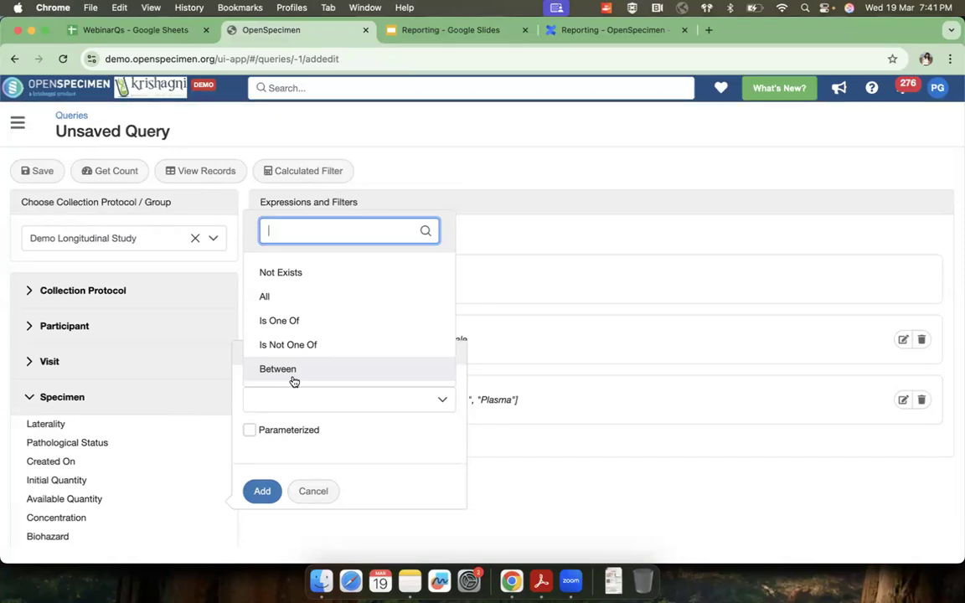
scroll(308, 323, "up", 3)
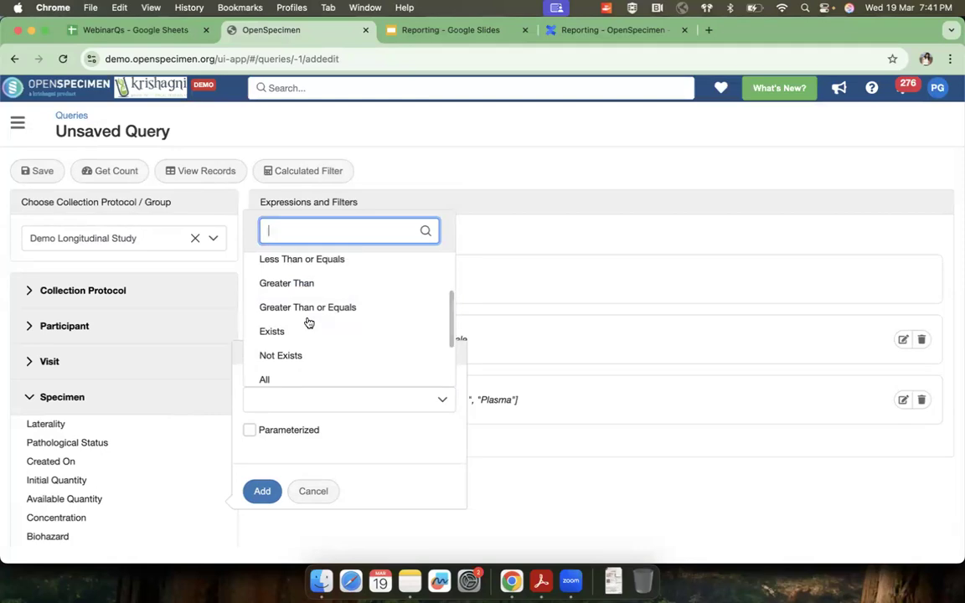
scroll(308, 318, "up", 1)
left_click(301, 304)
left_click(289, 402)
type("0")
left_click(256, 490)
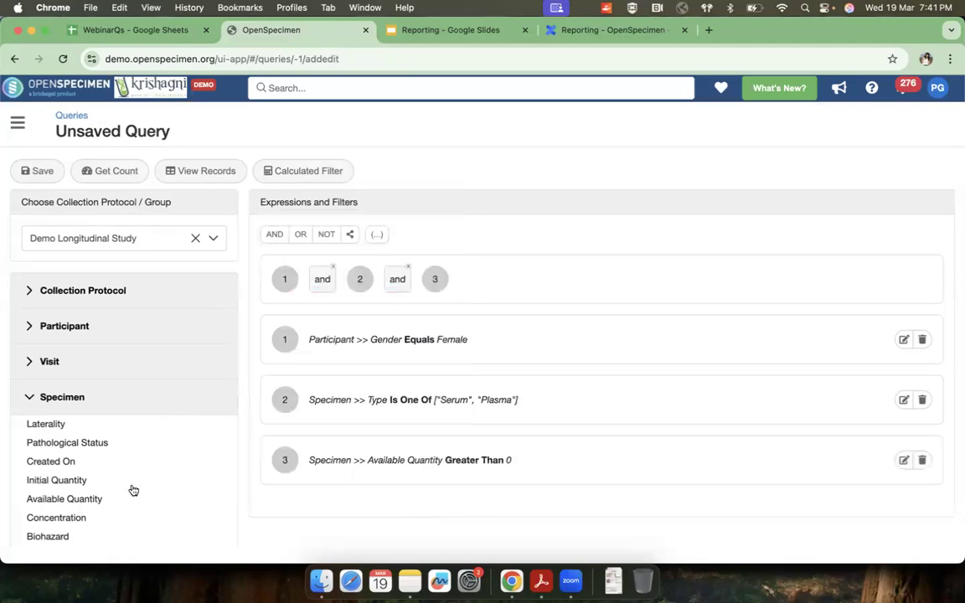
Step: Find Container Details among the specimen fields and expand it
scroll(133, 490, "down", 5)
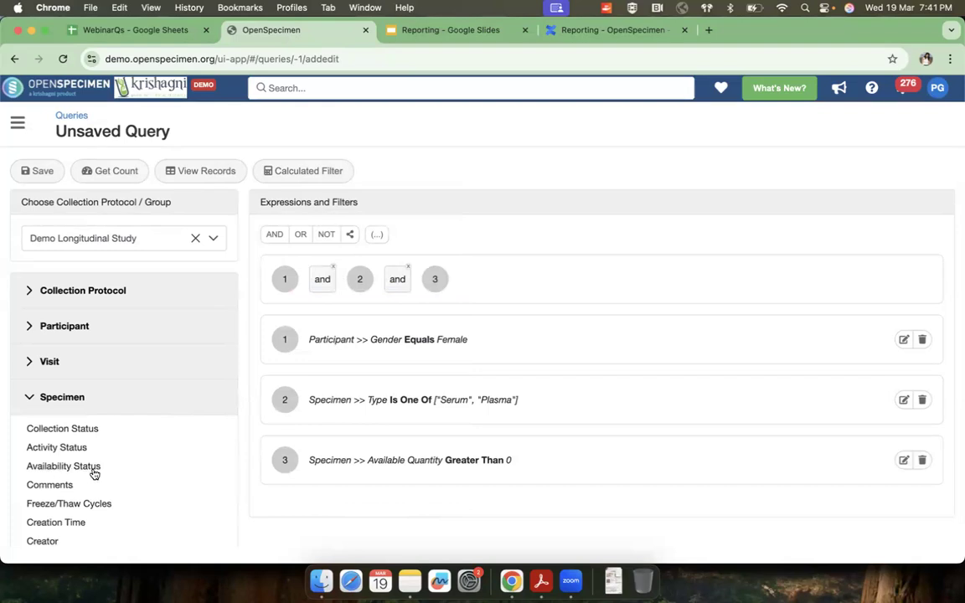
scroll(94, 474, "down", 10)
scroll(94, 474, "down", 5)
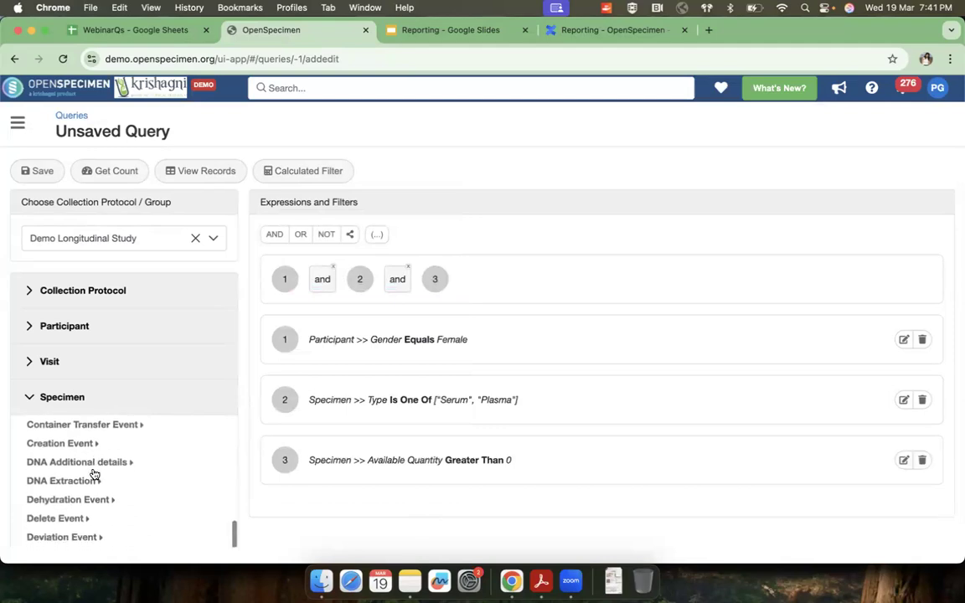
scroll(94, 475, "up", 5)
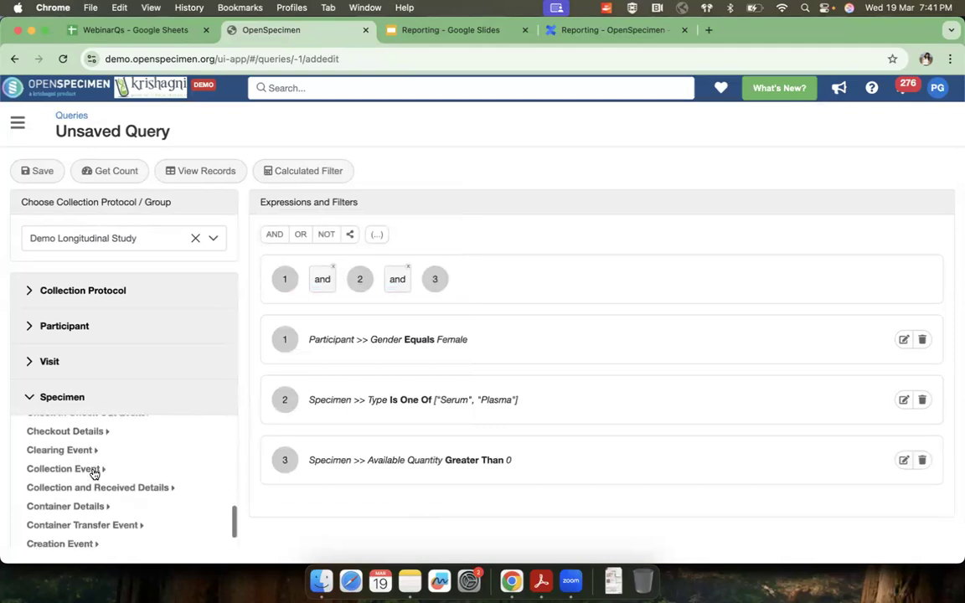
scroll(94, 474, "down", 2)
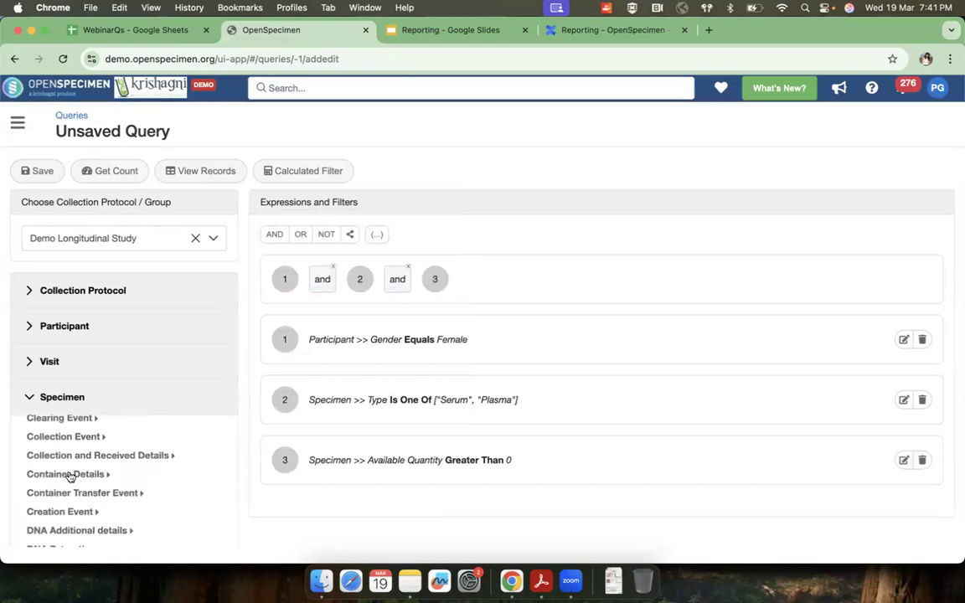
left_click(71, 474)
scroll(74, 478, "down", 2)
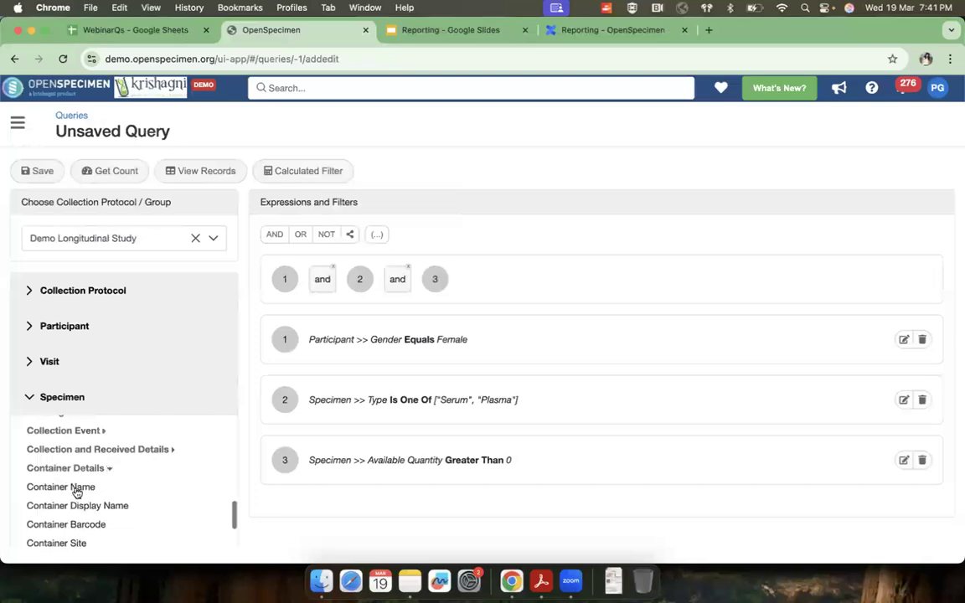
Step: Add a filter on the specimen's Container Name with the operator Exists
left_click(67, 449)
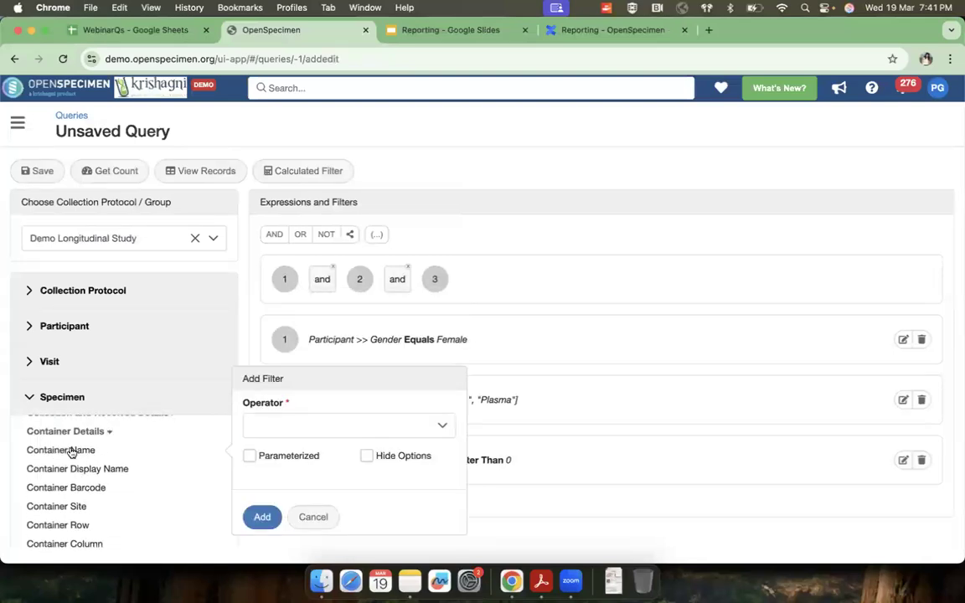
left_click(330, 427)
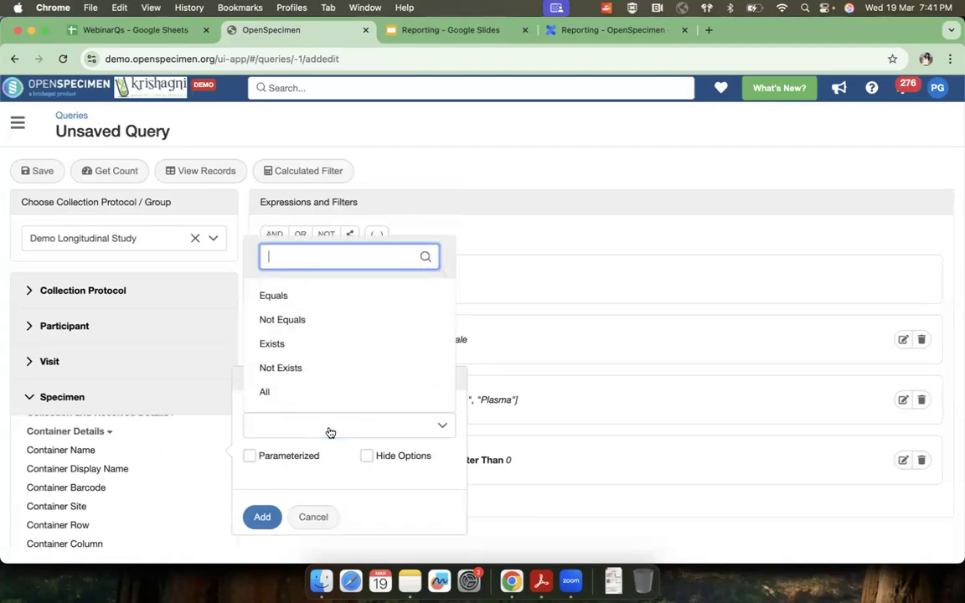
scroll(319, 349, "down", 1)
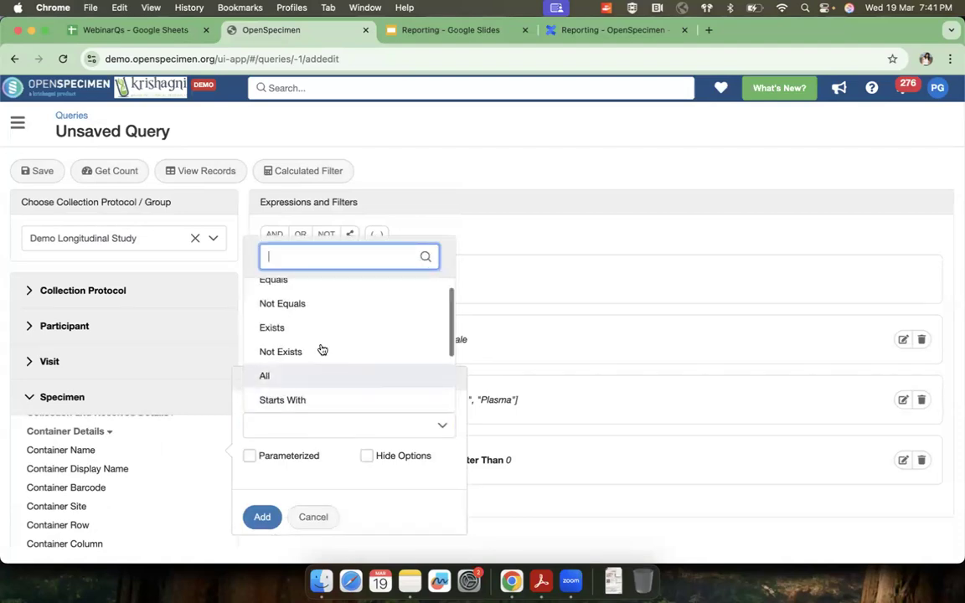
left_click(271, 328)
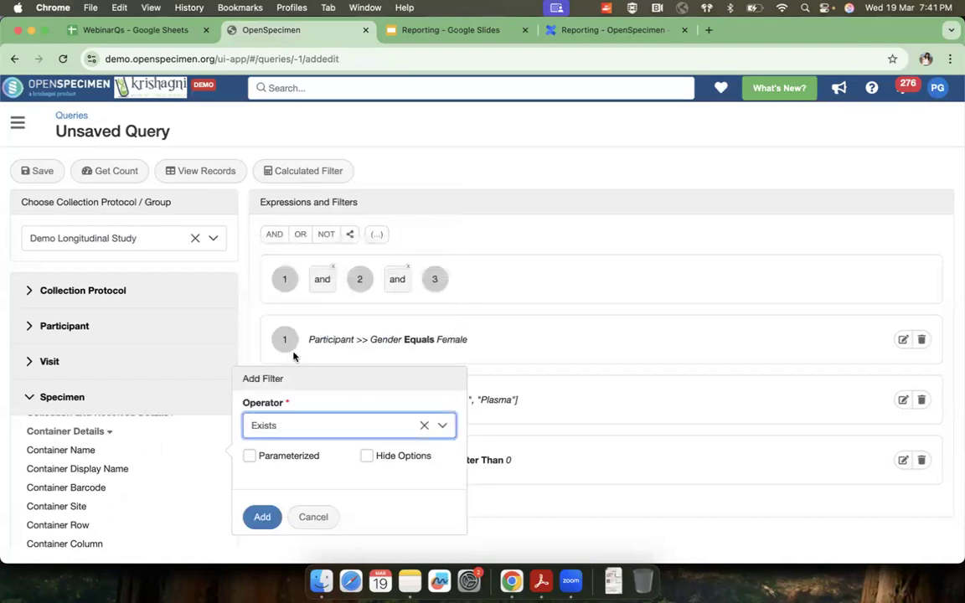
left_click(261, 517)
Step: Review the filters and the operators joining them, and get the query's count of participants, visits and specimens
scroll(383, 492, "down", 1)
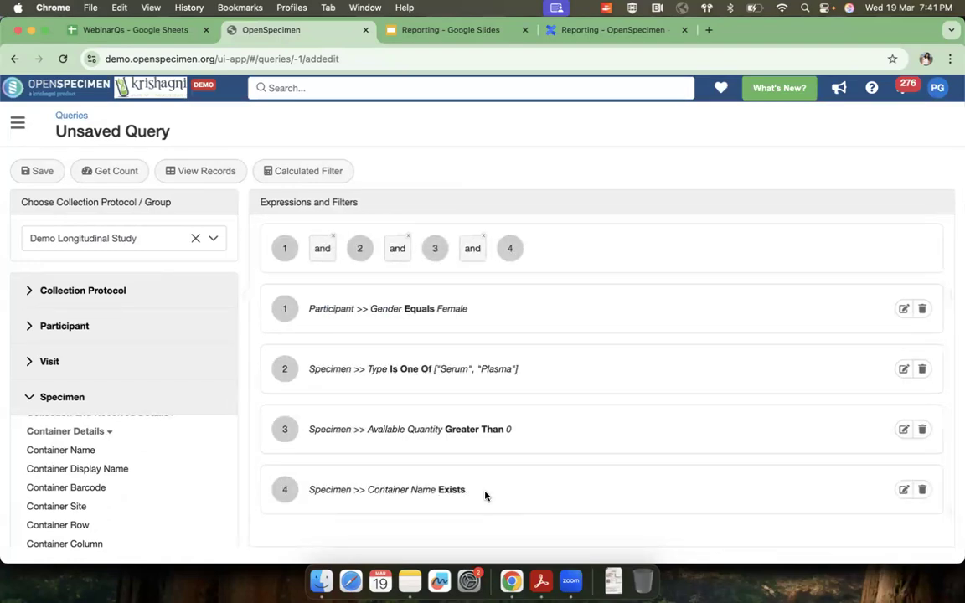
left_click_drag(466, 489, 303, 488)
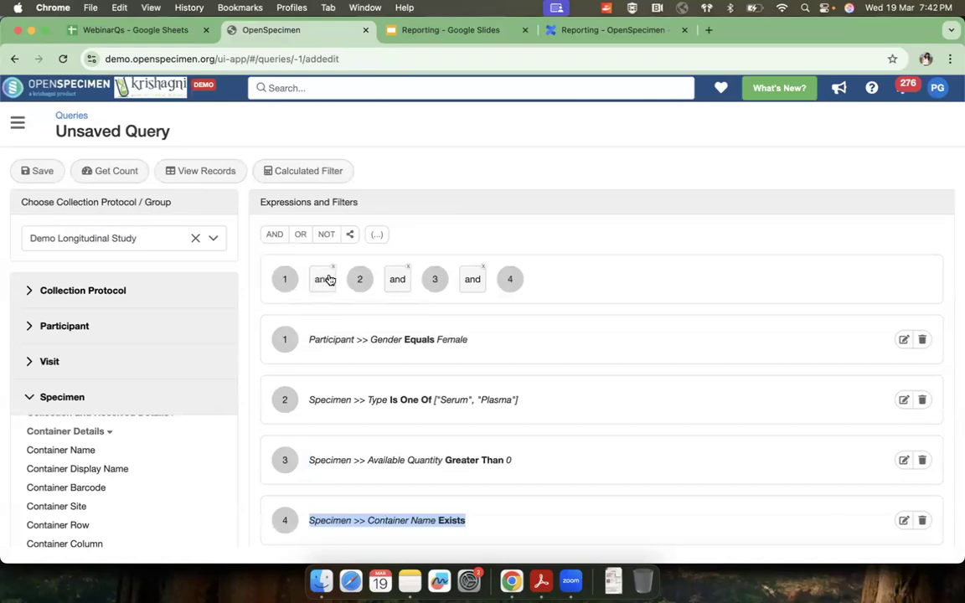
left_click(475, 286)
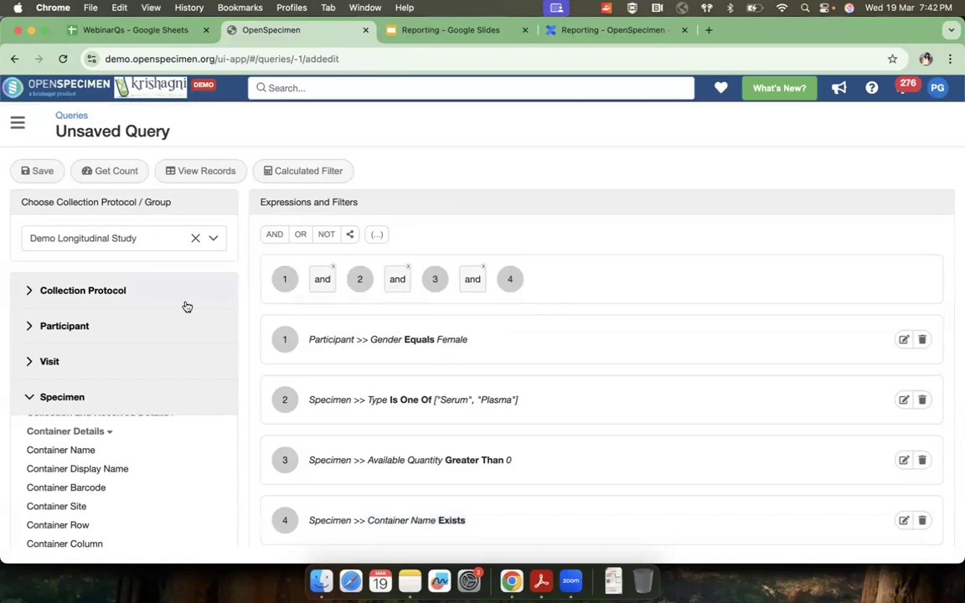
scroll(409, 443, "down", 1)
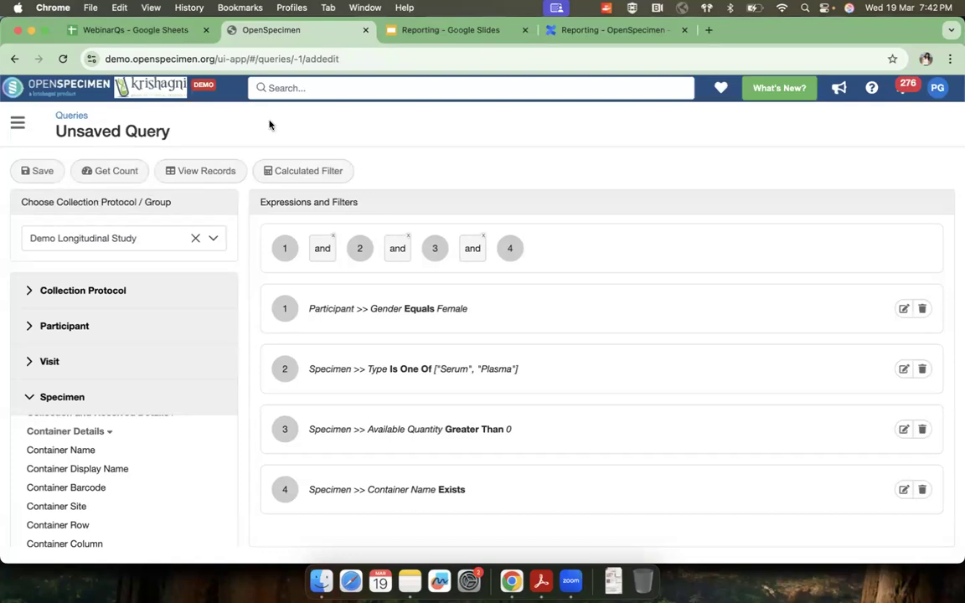
left_click(116, 175)
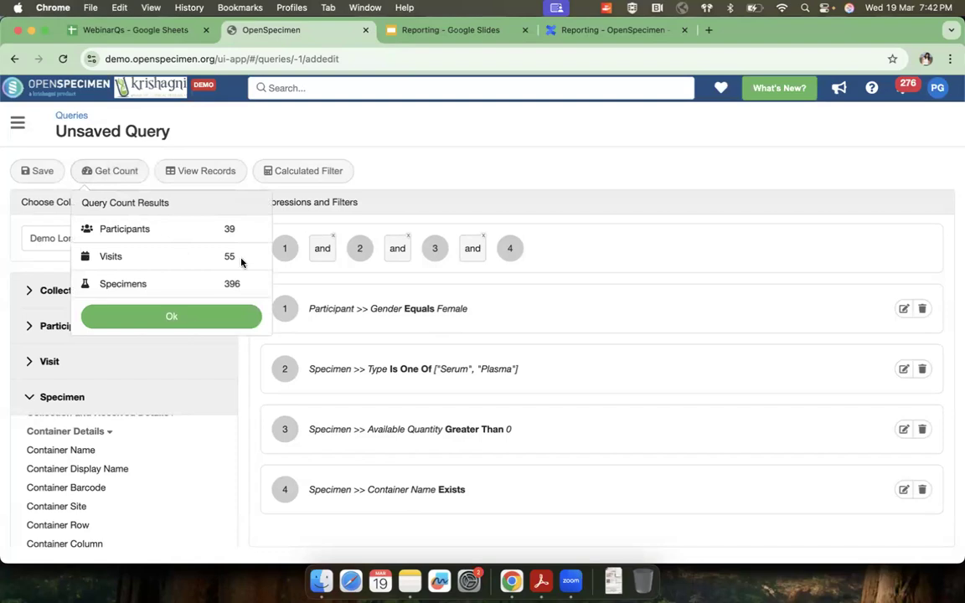
Step: Open the query's records view and choose the Participant columns First Name, Last Name, Gender and Race
left_click(191, 171)
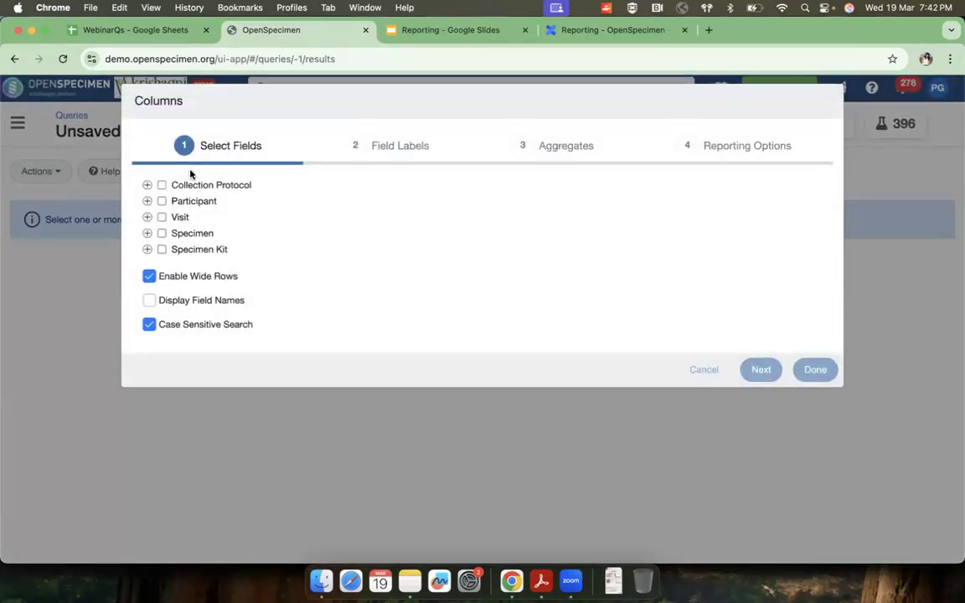
left_click(148, 201)
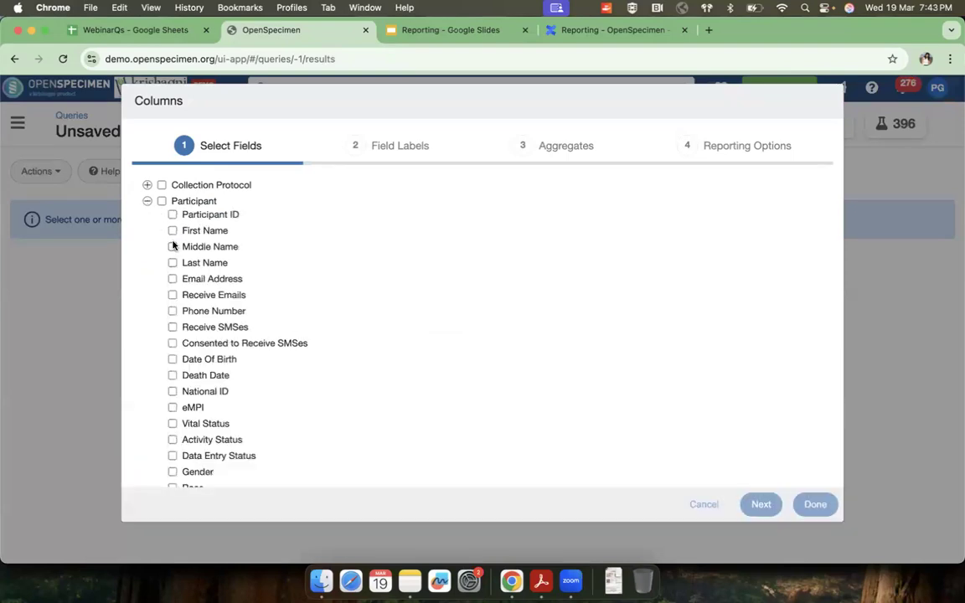
left_click(173, 230)
left_click(173, 246)
scroll(174, 414, "down", 2)
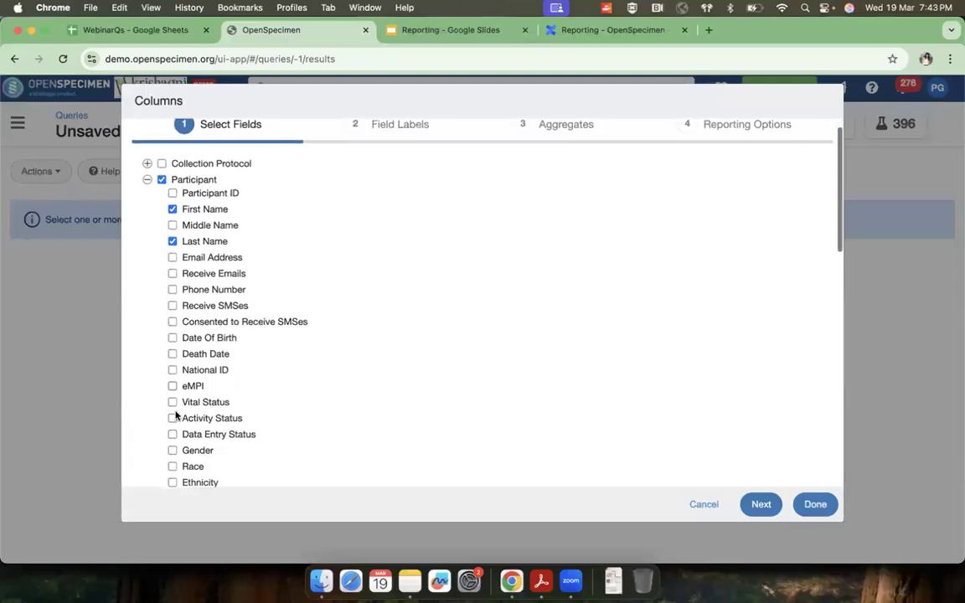
left_click(172, 429)
left_click(173, 446)
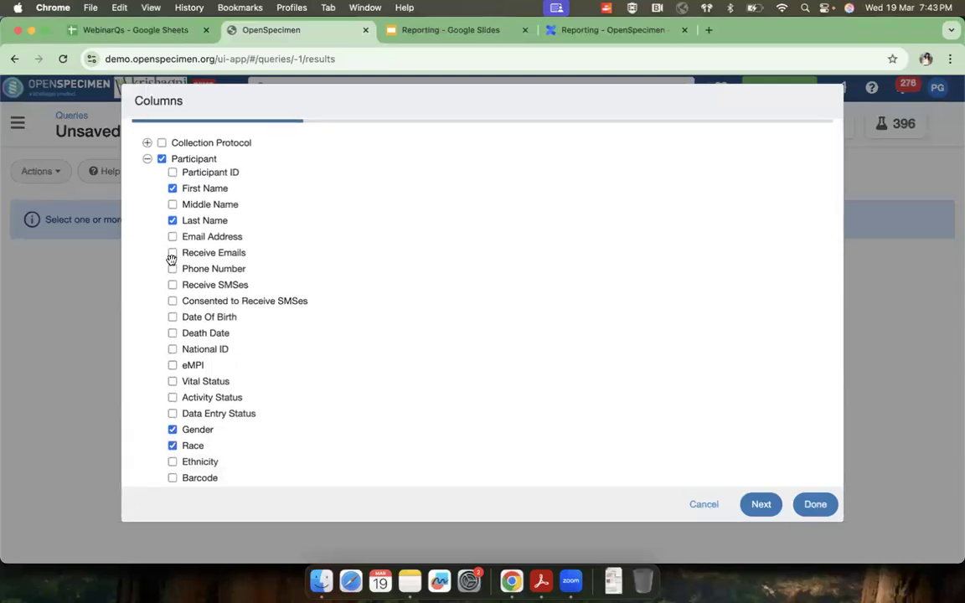
left_click(147, 159)
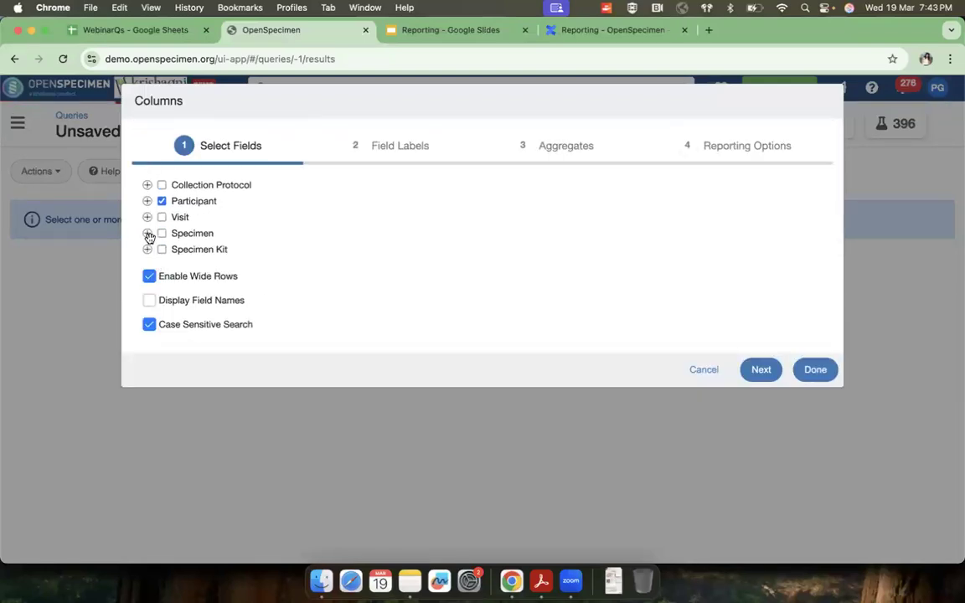
Step: Add the Specimen columns Specimen Label, Type and Available Quantity to the report
left_click(147, 233)
left_click(172, 279)
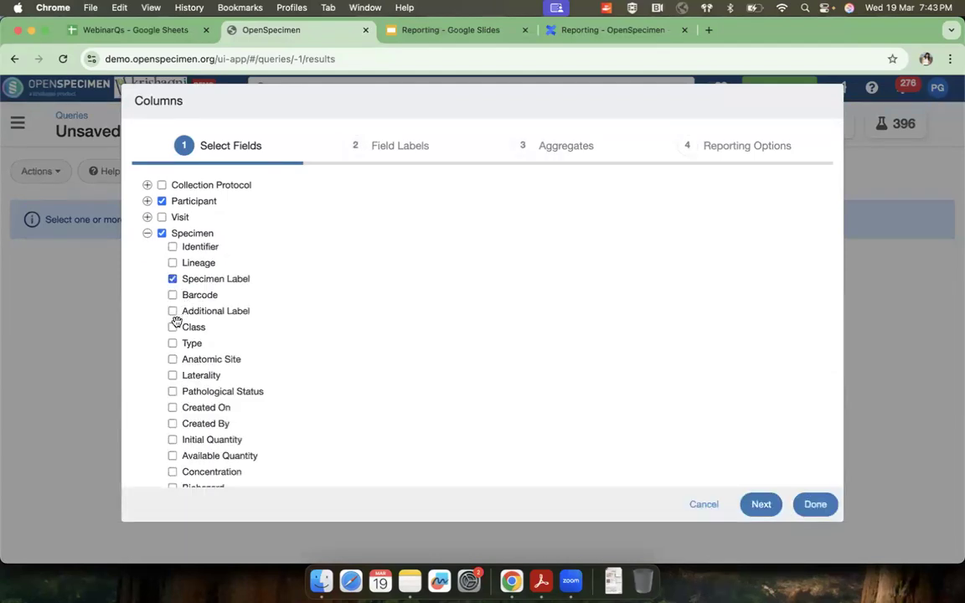
left_click(172, 344)
scroll(171, 425, "down", 1)
left_click(173, 429)
Step: Add Container Name, Container Row, Container Column and Freezer from the specimen's Container Details as report columns
scroll(175, 433, "down", 2)
scroll(175, 433, "down", 6)
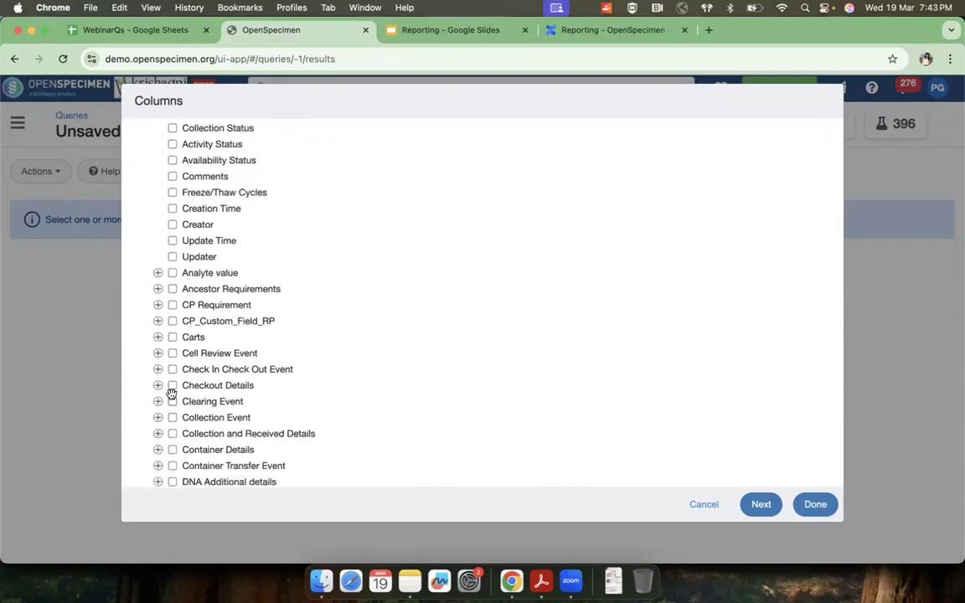
scroll(163, 429, "down", 1)
left_click(159, 429)
scroll(180, 377, "down", 3)
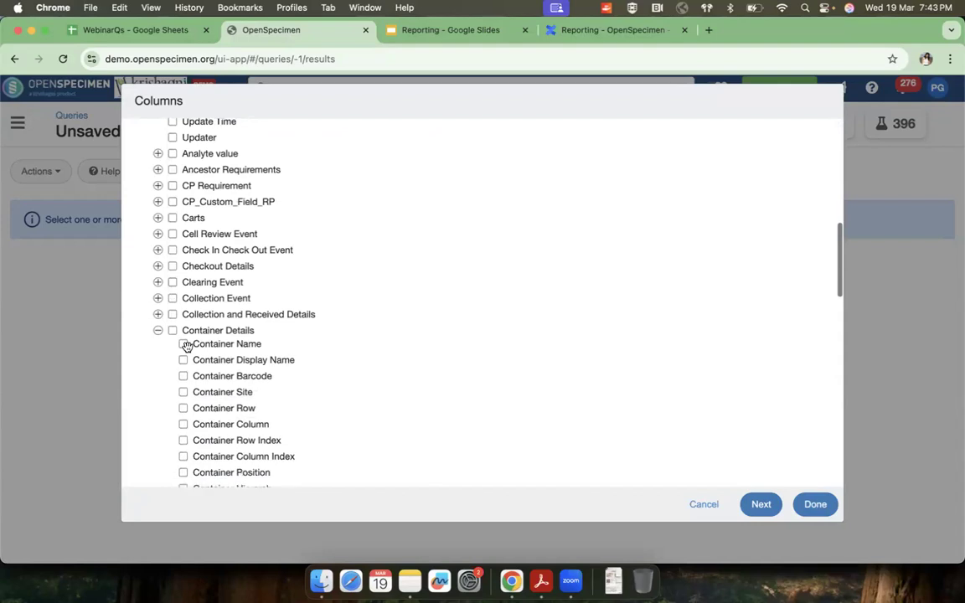
left_click(184, 331)
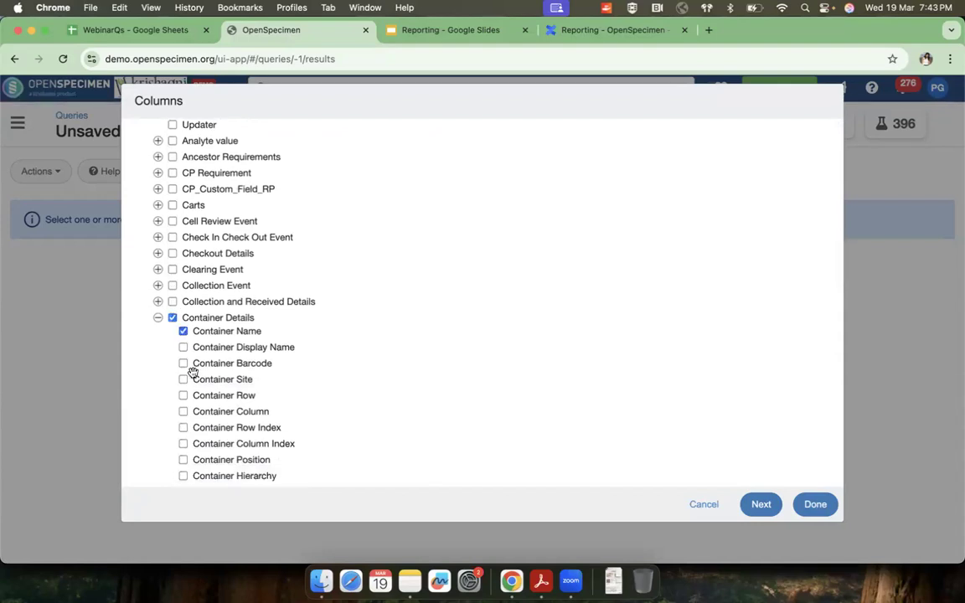
left_click(184, 411)
left_click(183, 395)
scroll(188, 402, "down", 4)
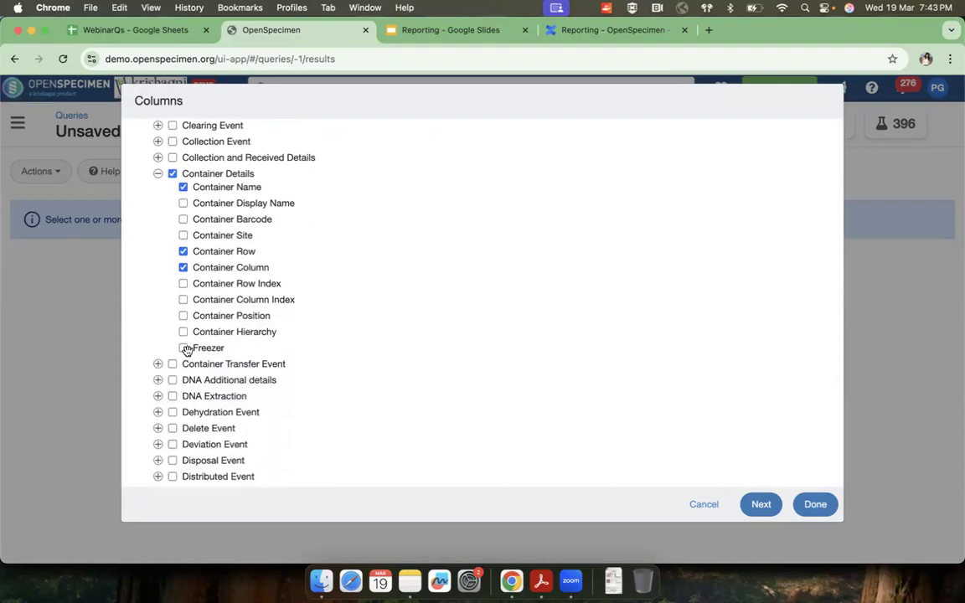
left_click(183, 347)
scroll(286, 387, "up", 5)
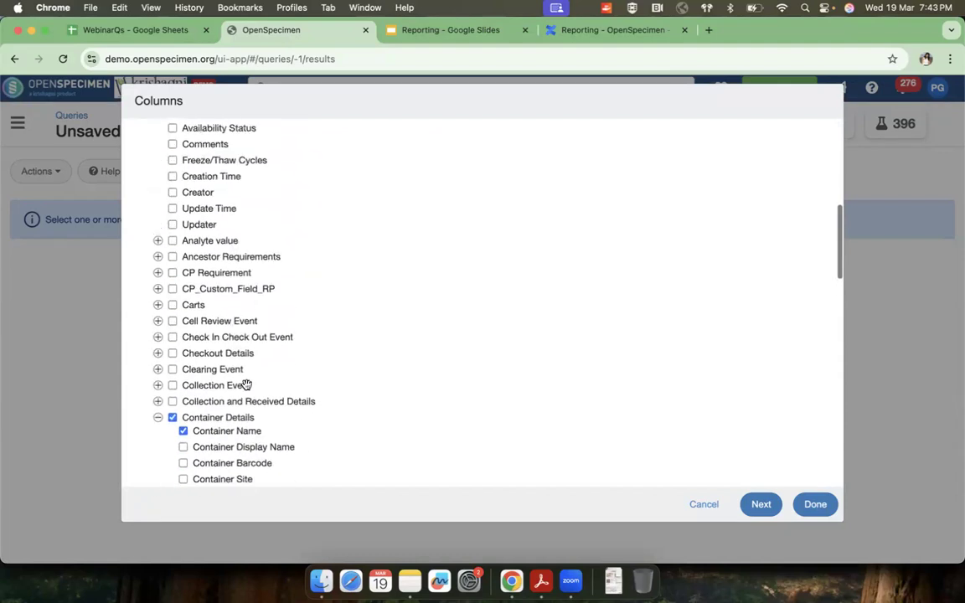
left_click(158, 439)
Step: Move the Available Quantity column between Additional Label and Class in the Specimen fields, and apply the column selection
scroll(240, 329, "up", 6)
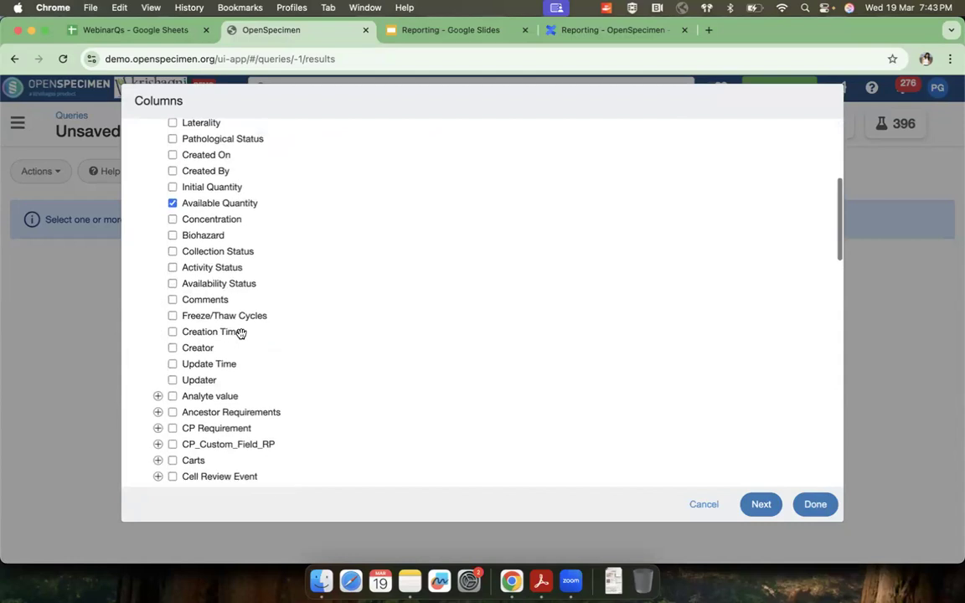
scroll(241, 334, "up", 1)
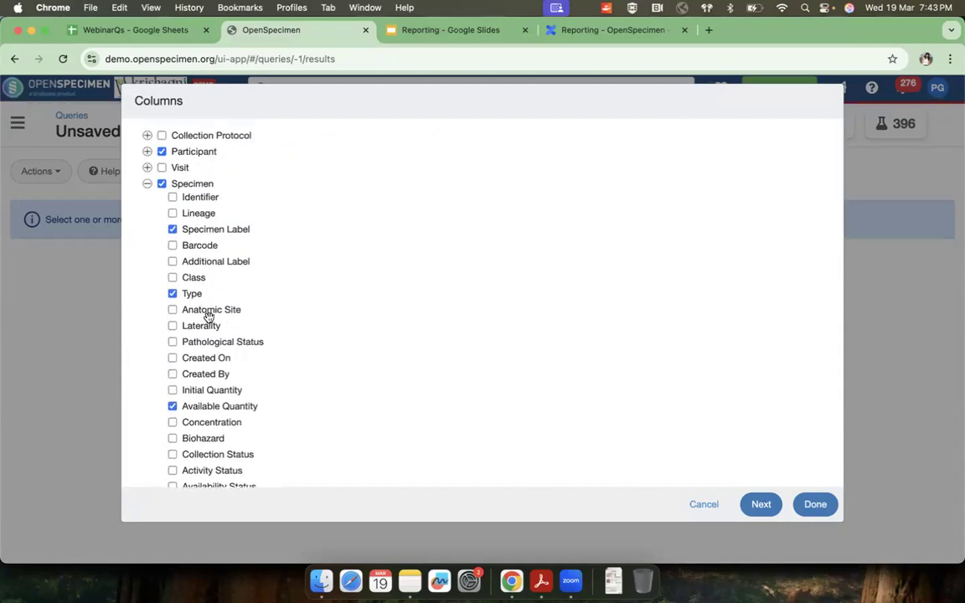
left_click_drag(207, 409, 233, 279)
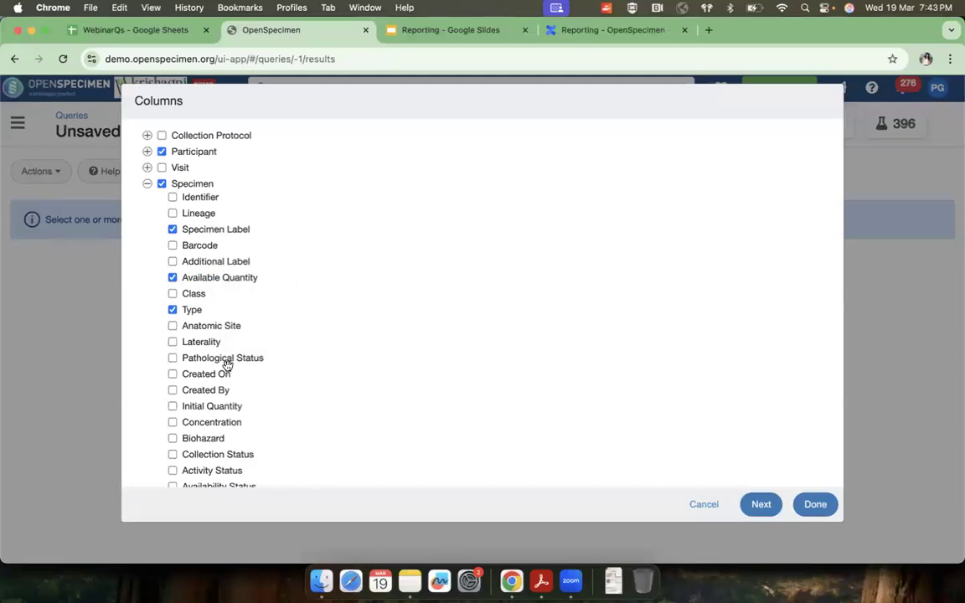
left_click(147, 184)
left_click(812, 370)
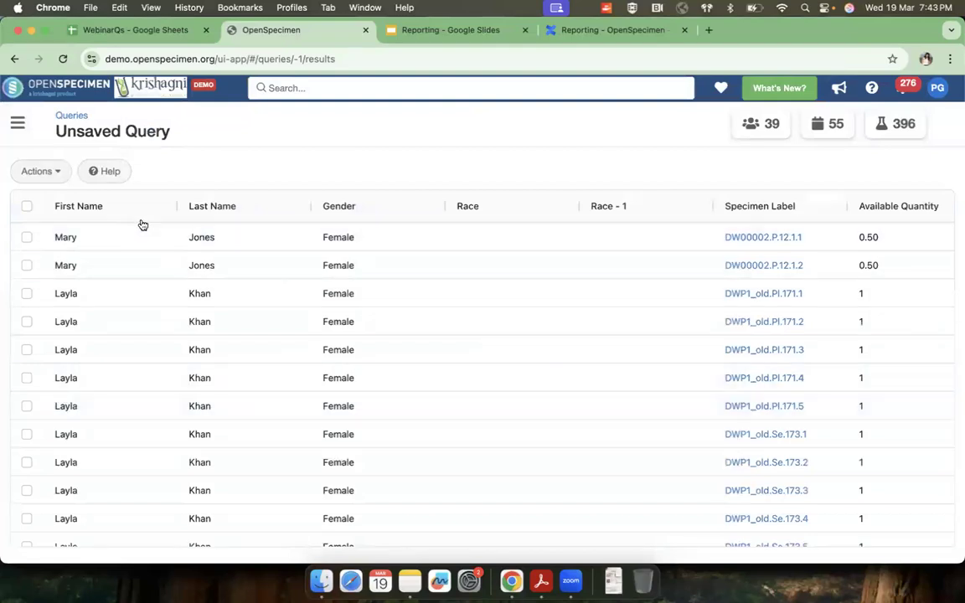
Step: Examine the query results across all columns, from participant details through specimen data to container position and freezer
scroll(621, 270, "right", 5)
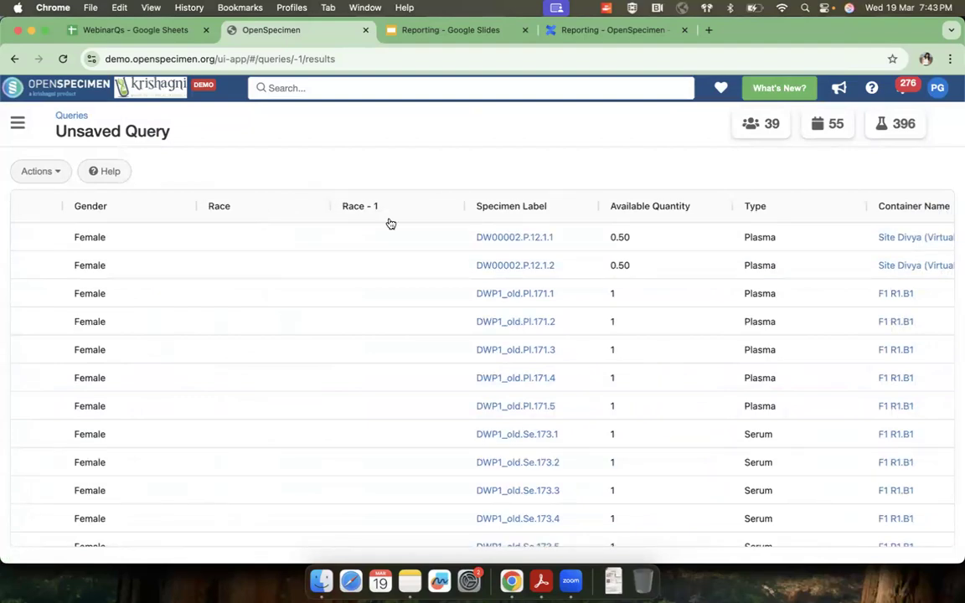
scroll(554, 310, "right", 1)
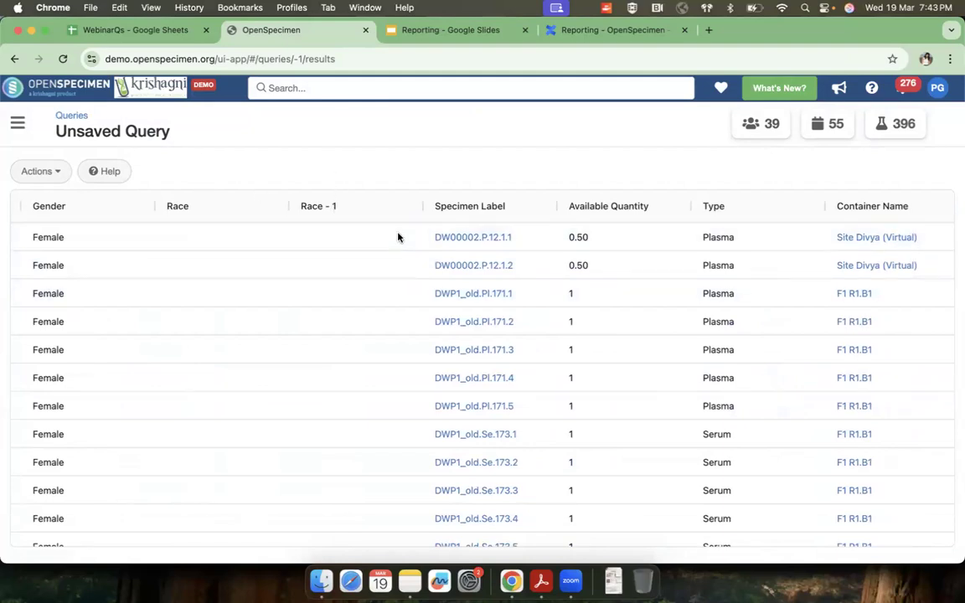
scroll(541, 285, "right", 2)
scroll(536, 283, "right", 6)
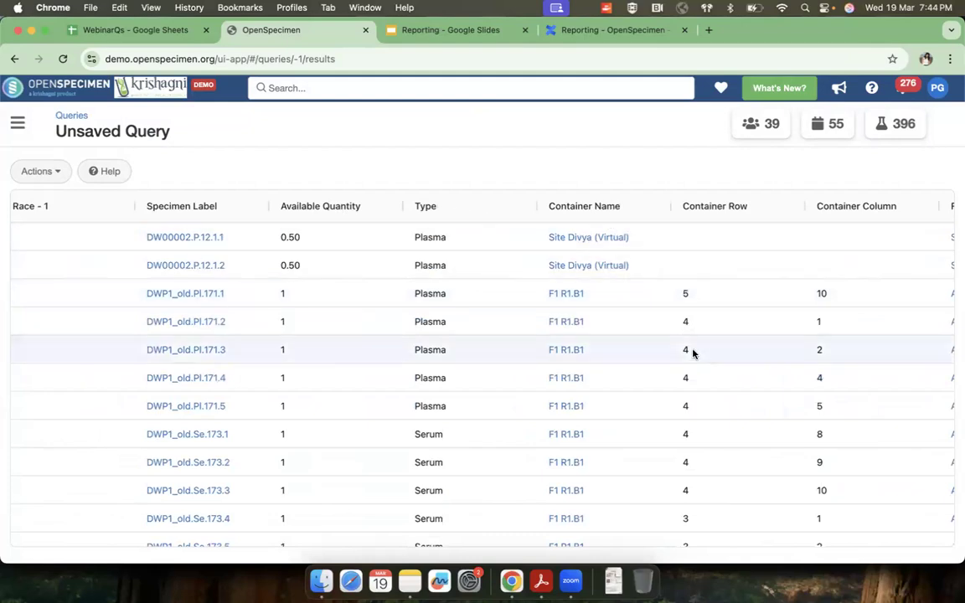
scroll(691, 352, "right", 2)
scroll(691, 351, "right", 1)
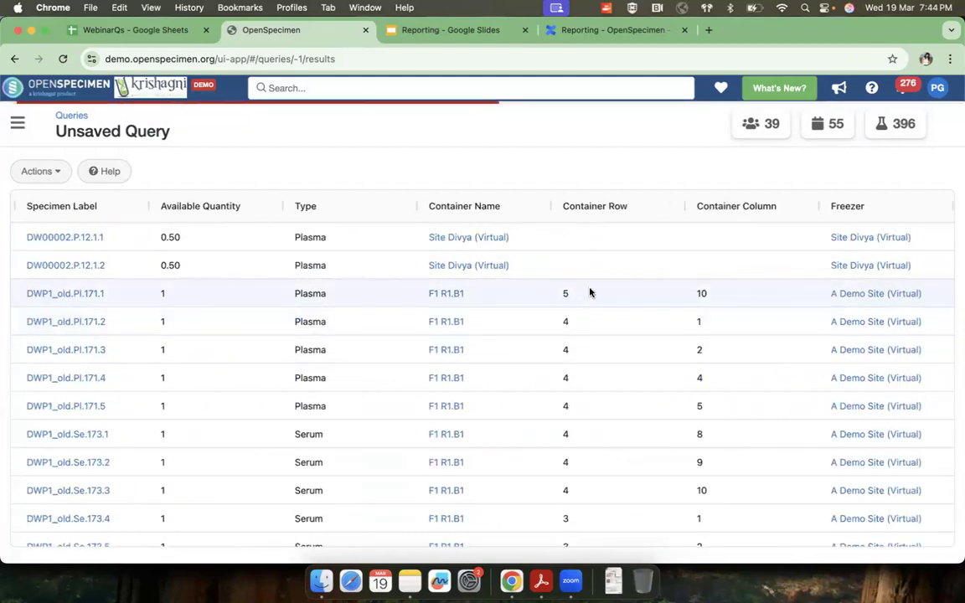
scroll(439, 383, "left", 8)
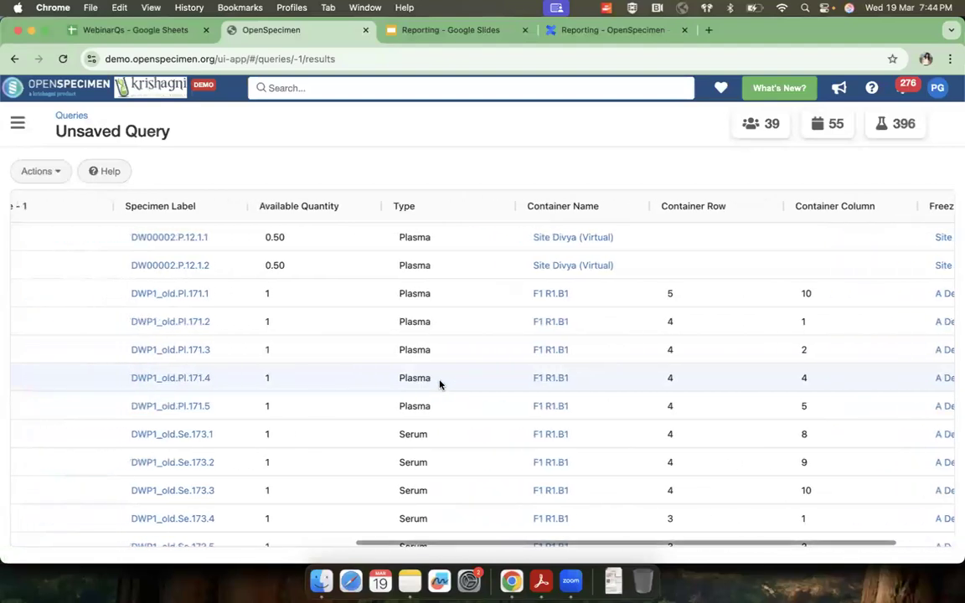
scroll(441, 384, "left", 4)
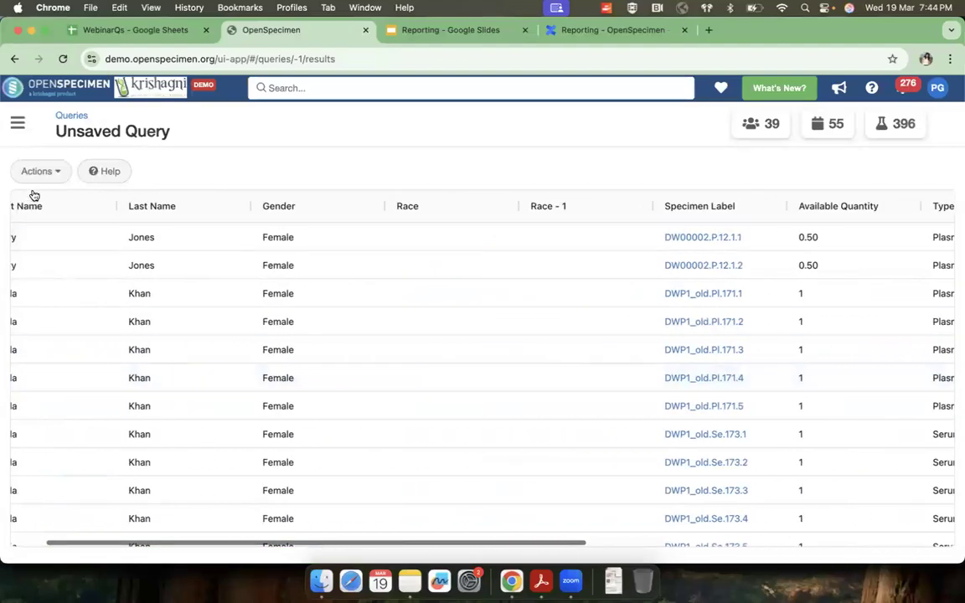
Step: Reopen the query definition to review its filters, and return to the results table
left_click(36, 171)
left_click(51, 202)
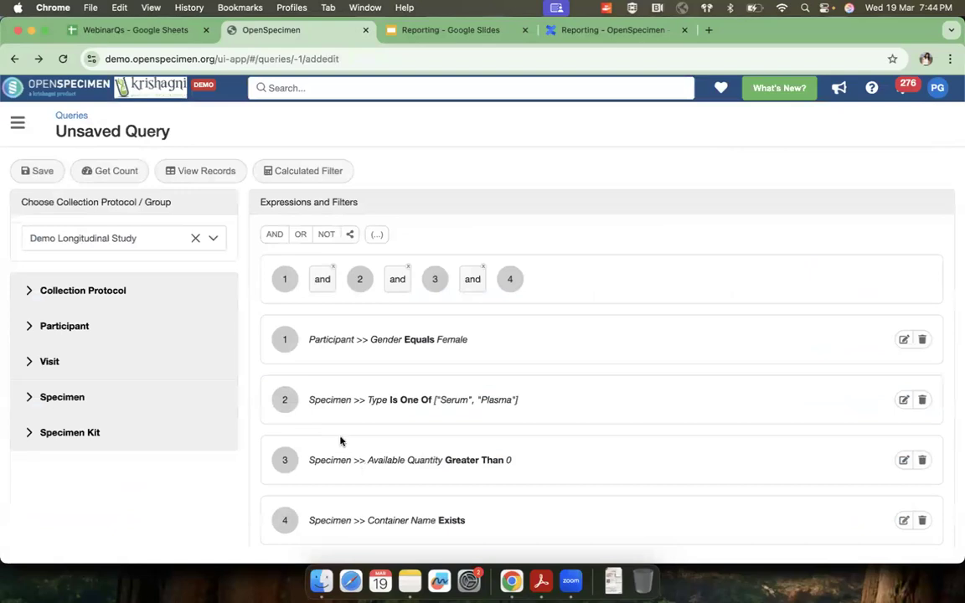
left_click(190, 170)
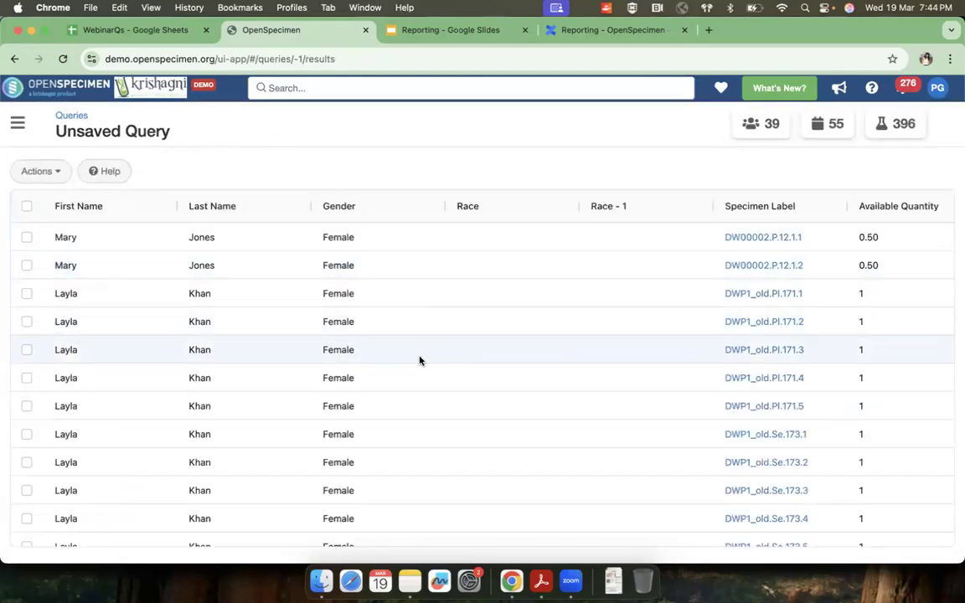
scroll(420, 360, "right", 5)
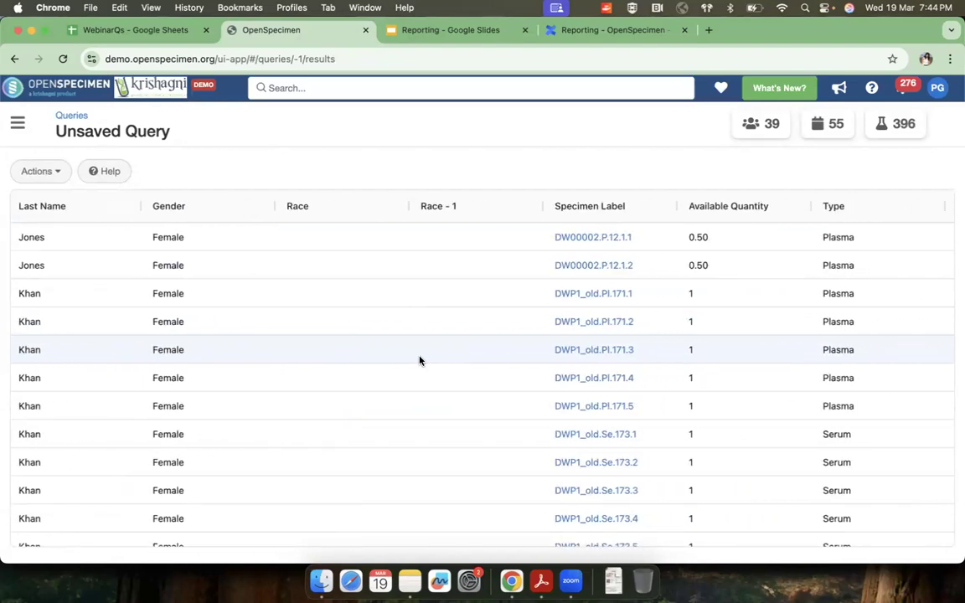
Step: Export the query results and check for the downloaded ZIP file among the recent downloads
left_click(58, 173)
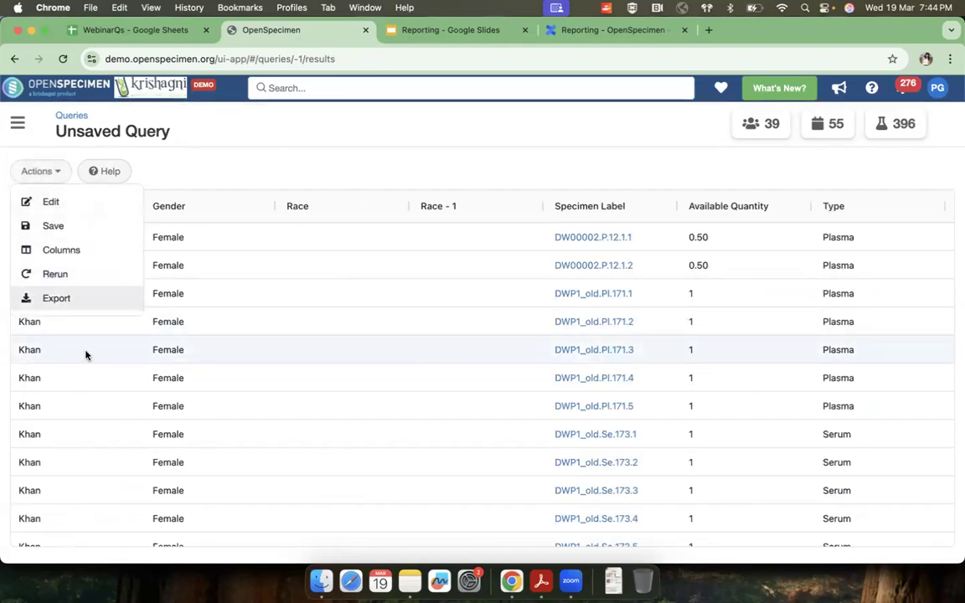
left_click(93, 306)
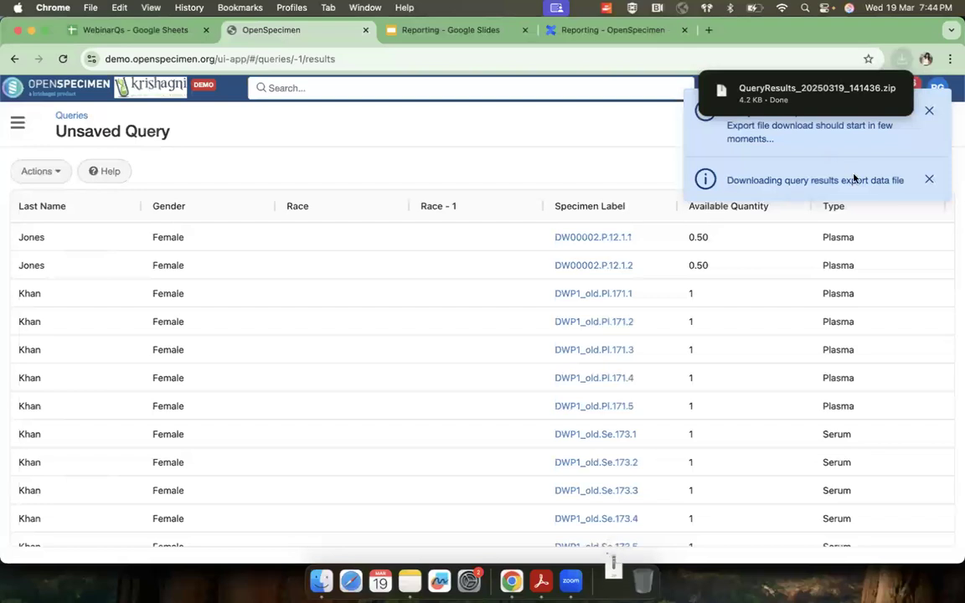
left_click(613, 580)
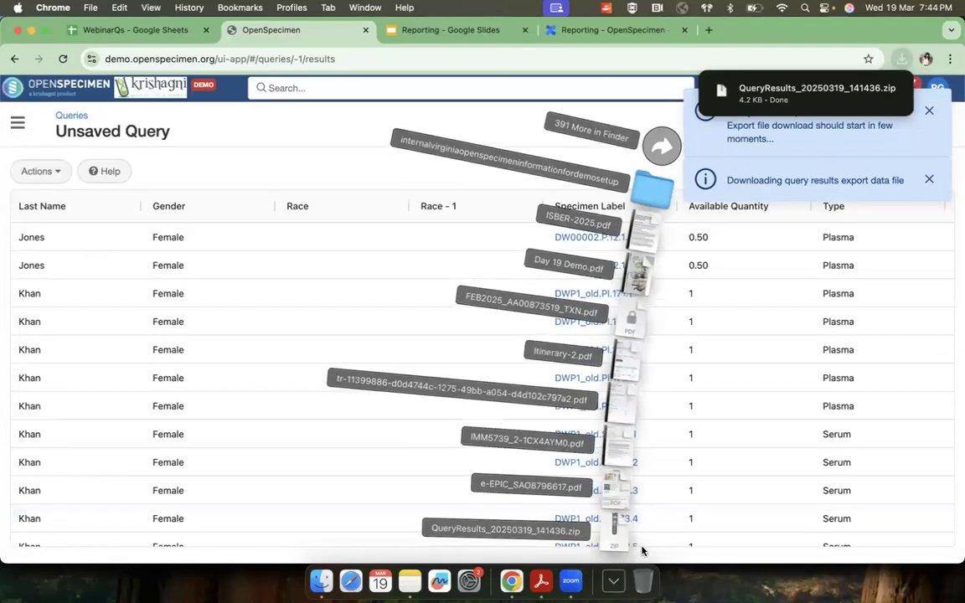
left_click(659, 560)
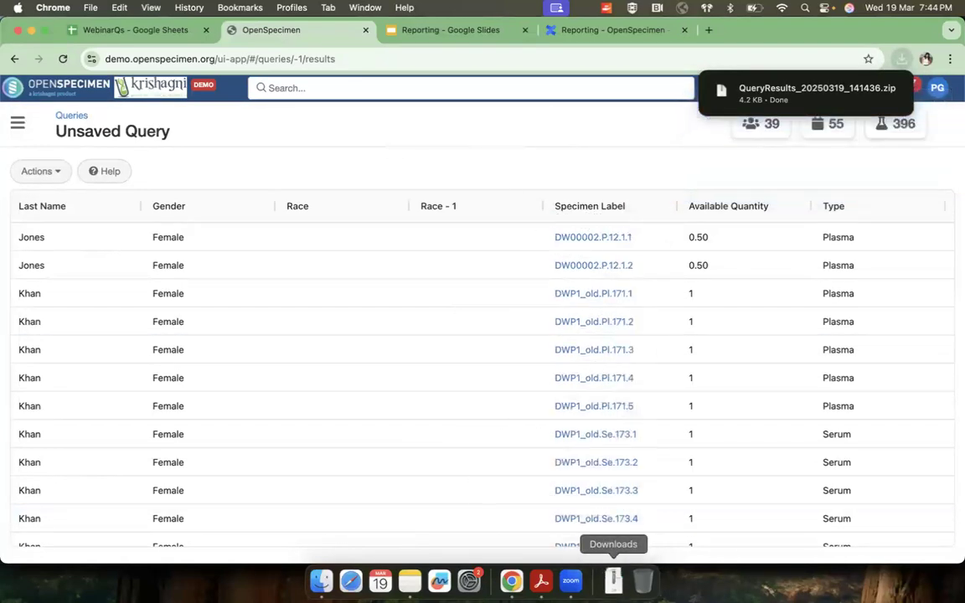
Step: Save the query with the title "Specimens from female gender patients"
left_click(42, 172)
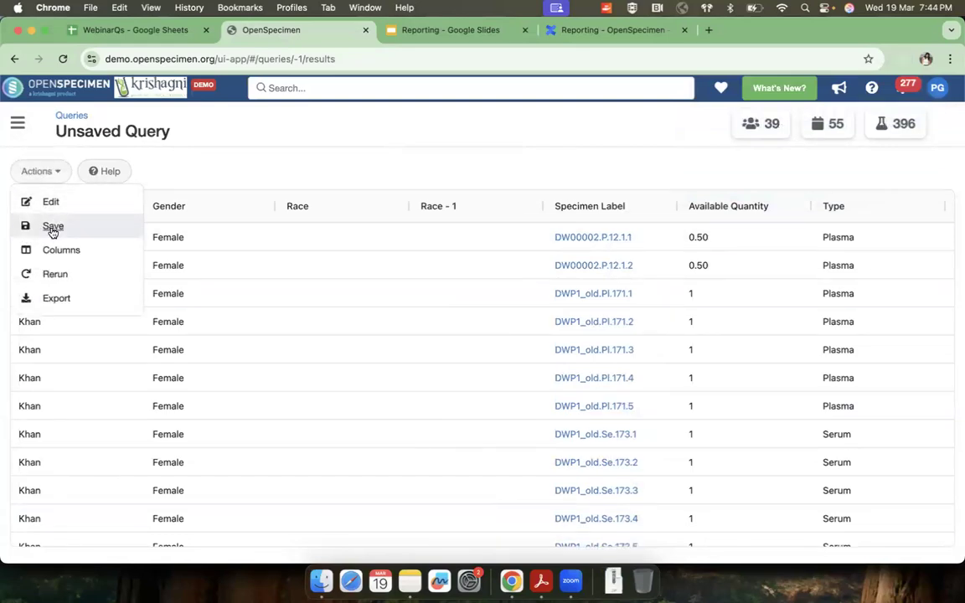
left_click(52, 227)
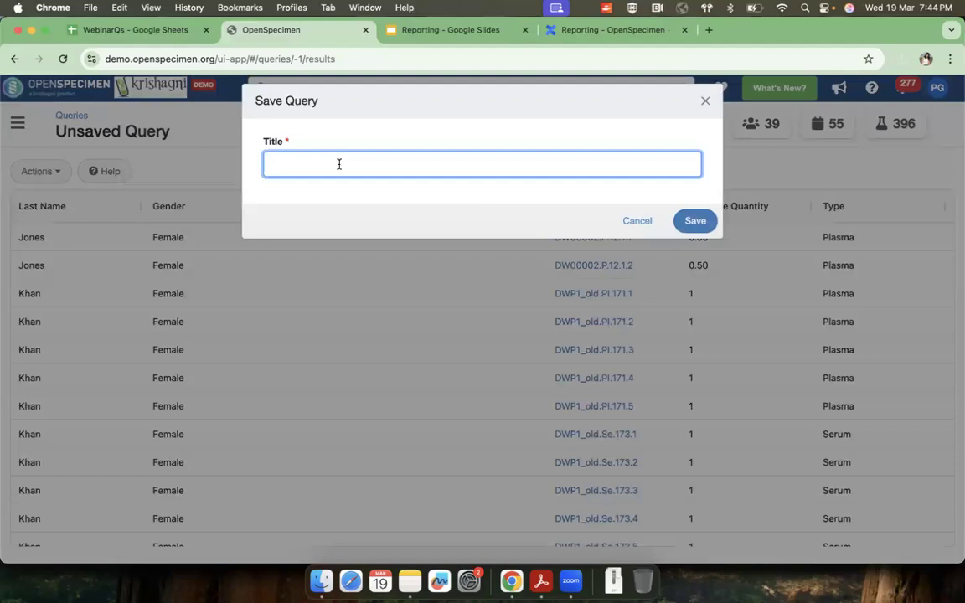
type("Specimens from female gender patients")
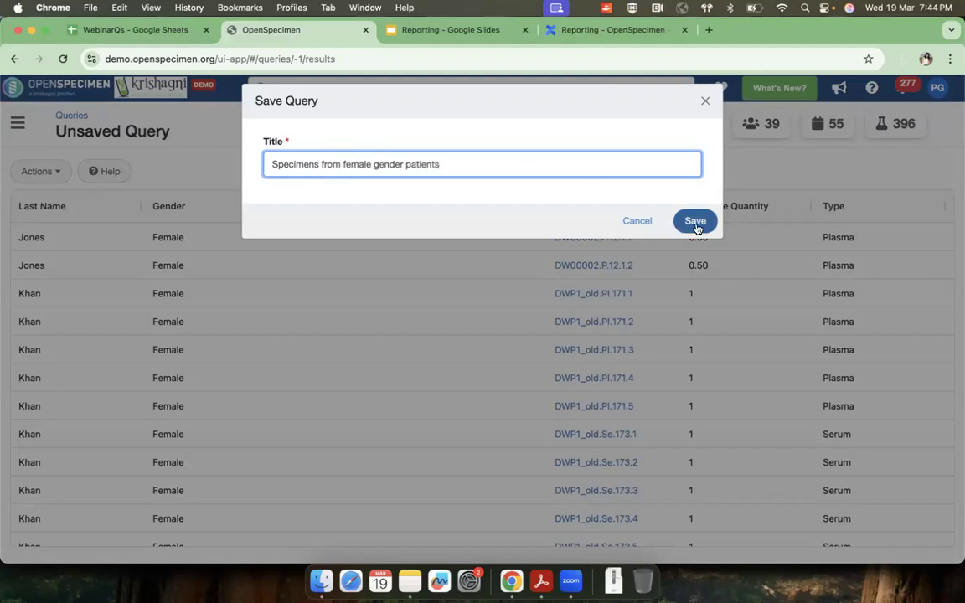
left_click(695, 222)
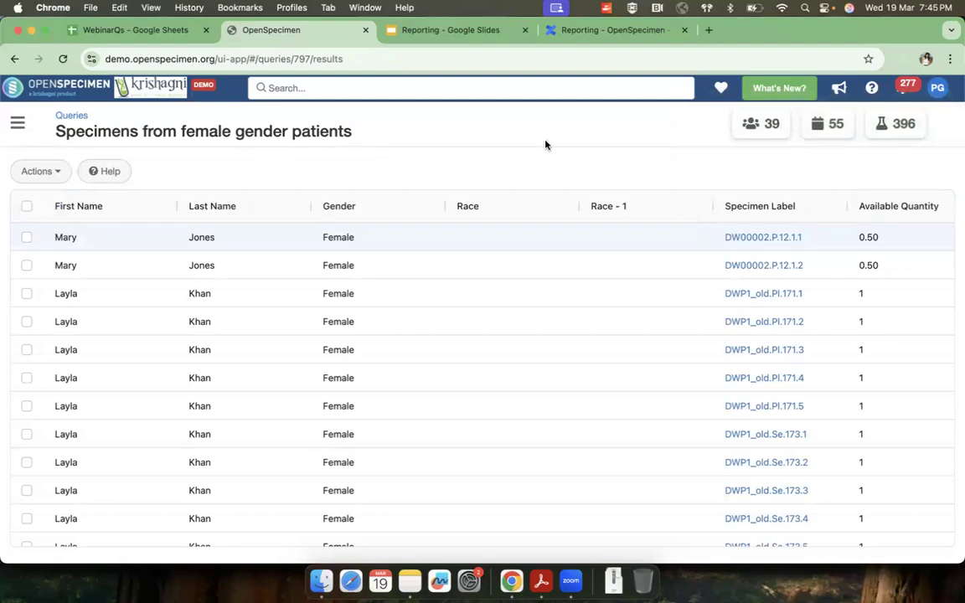
Step: Return to the query list and assign the query "Specimens from female gender patients" to the "Demonstration queries" folder
left_click(72, 116)
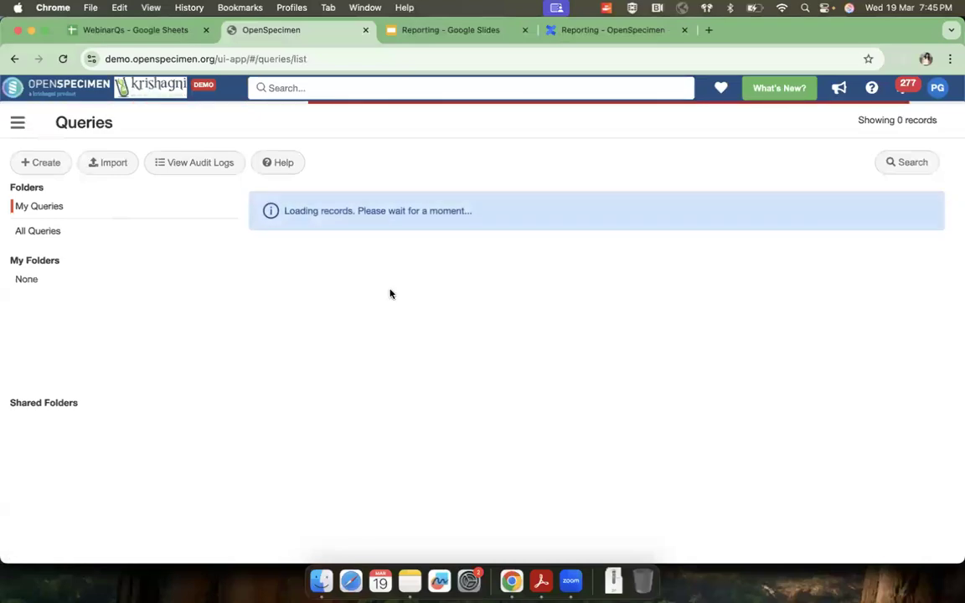
scroll(368, 337, "down", 5)
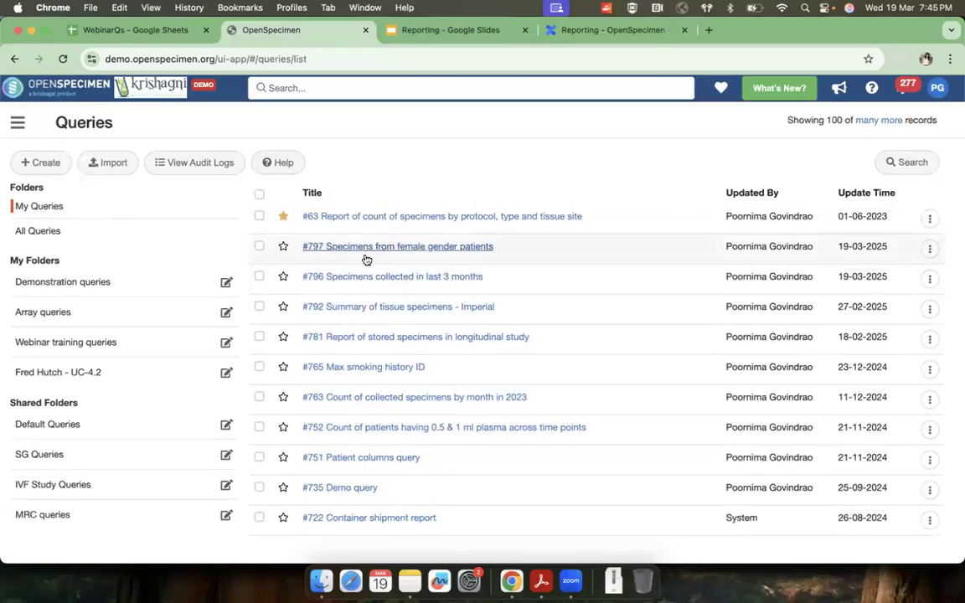
left_click(260, 248)
left_click(47, 163)
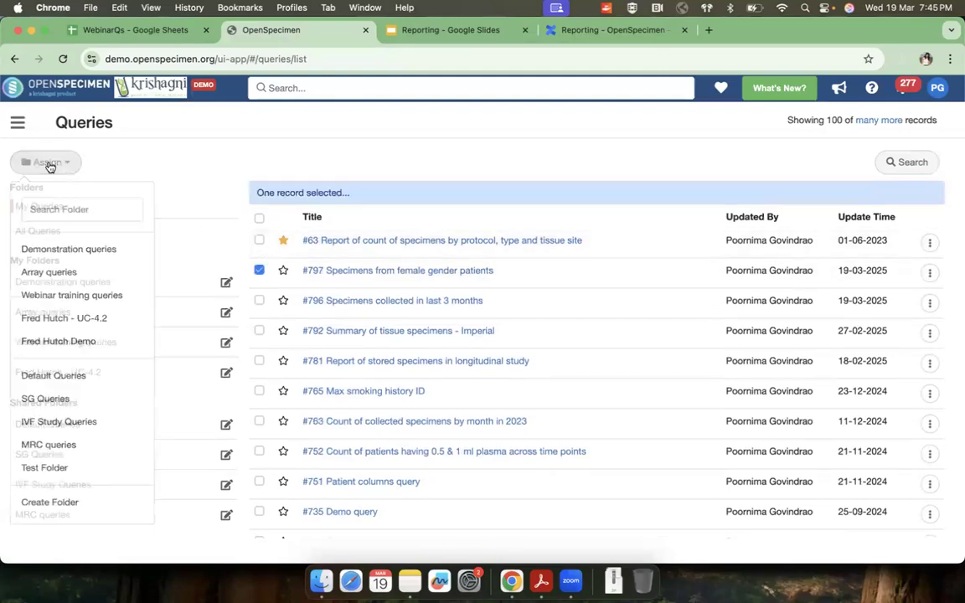
left_click(75, 251)
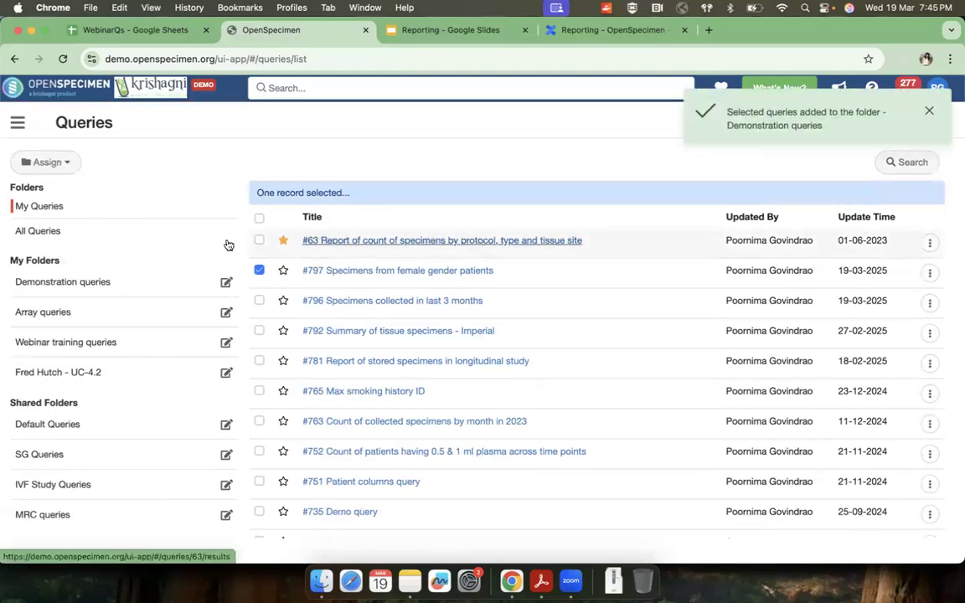
Step: Review the sharing and editing options for a new query folder, select a user to share it with, and cancel its creation
left_click(58, 164)
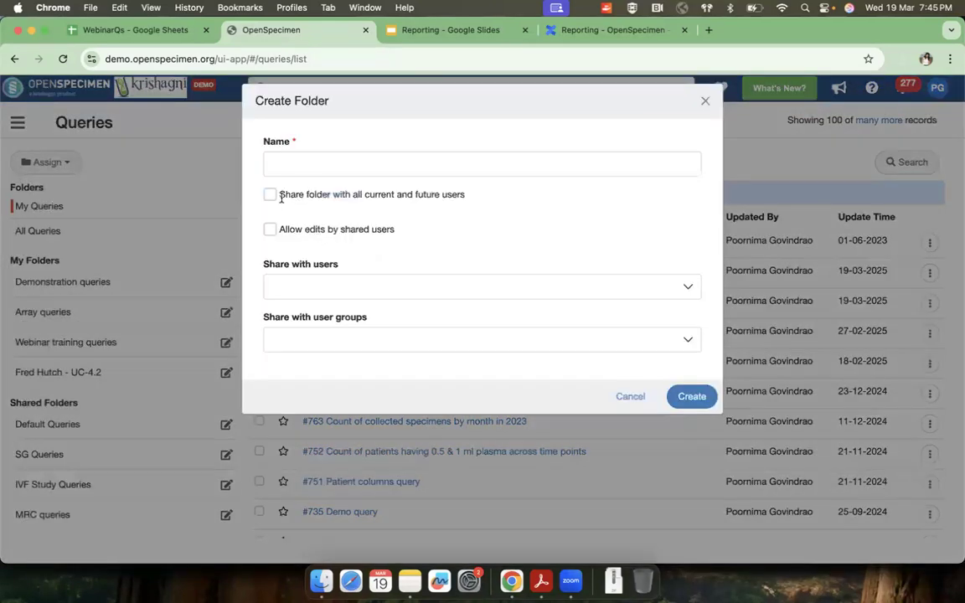
left_click_drag(278, 195, 467, 199)
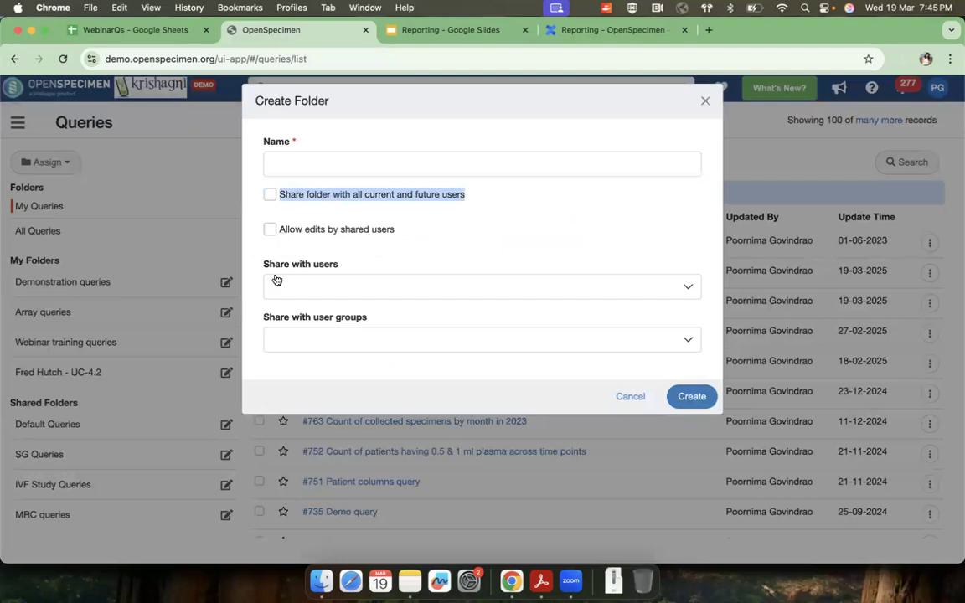
left_click_drag(259, 265, 370, 267)
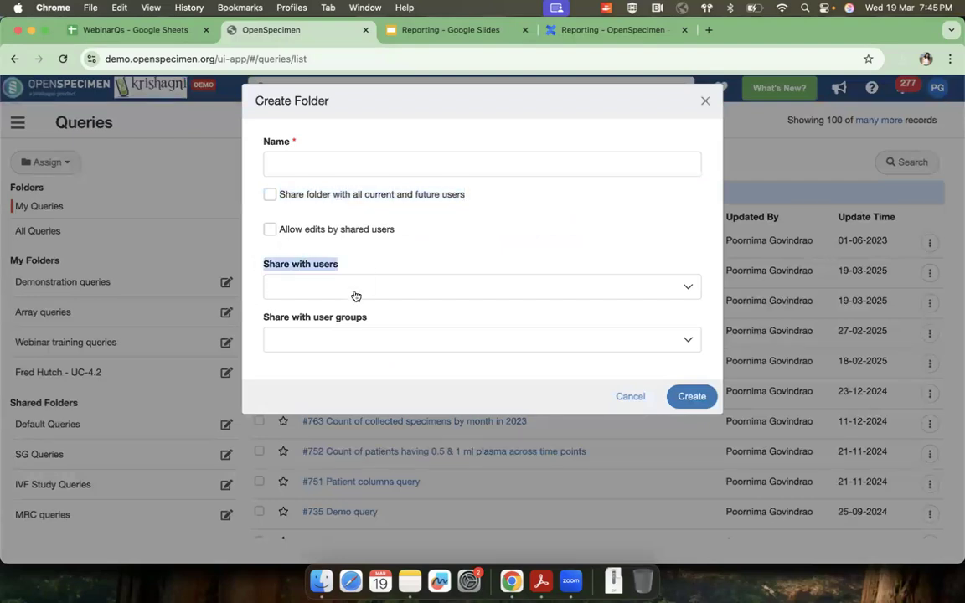
left_click(355, 293)
type("neha")
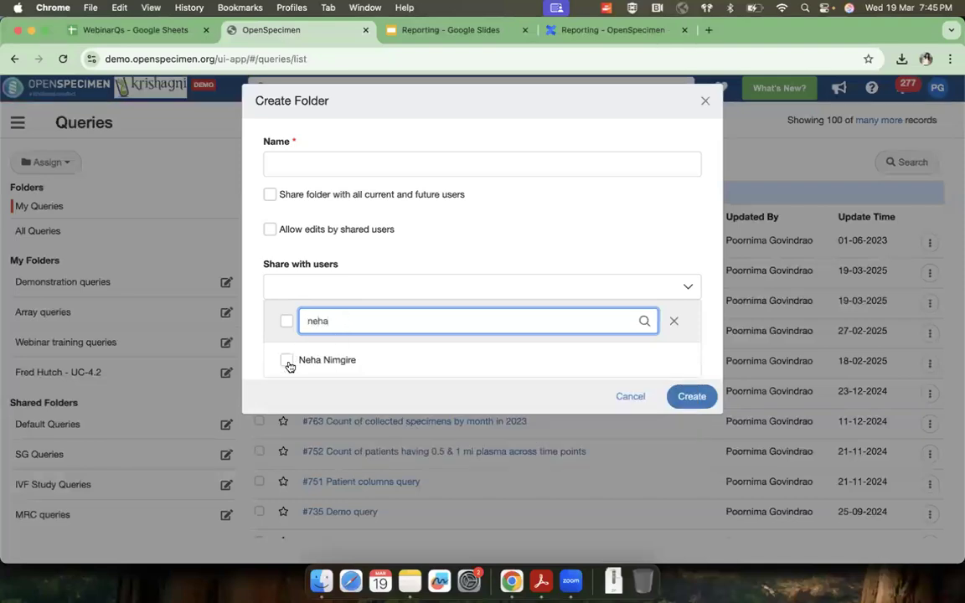
left_click(287, 362)
left_click(411, 250)
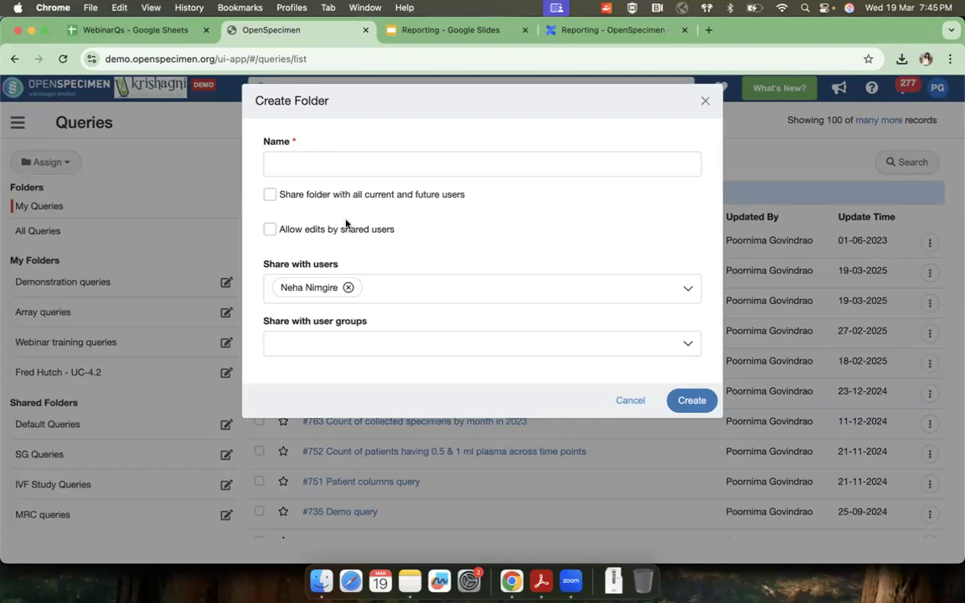
left_click_drag(278, 229, 400, 237)
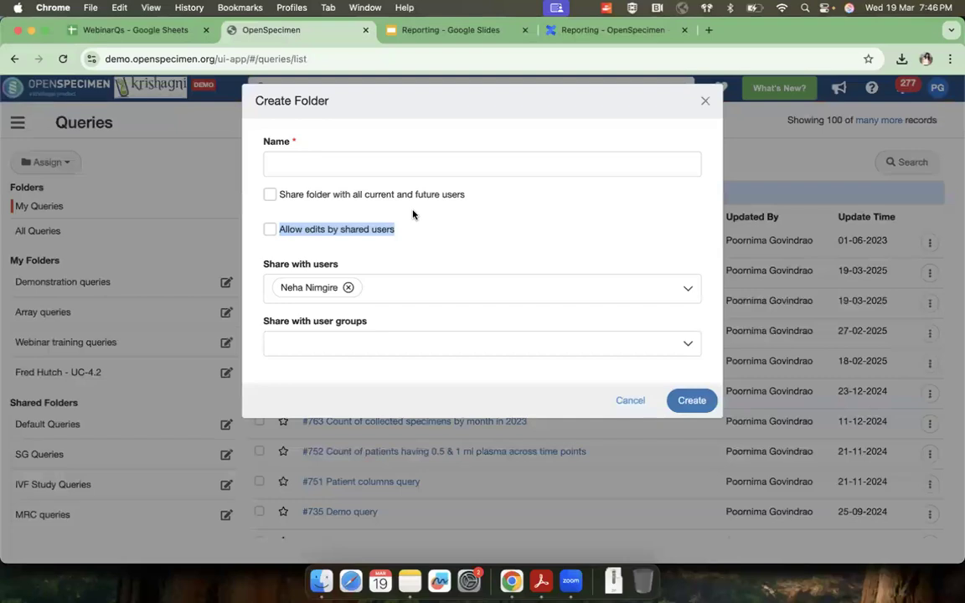
left_click(630, 400)
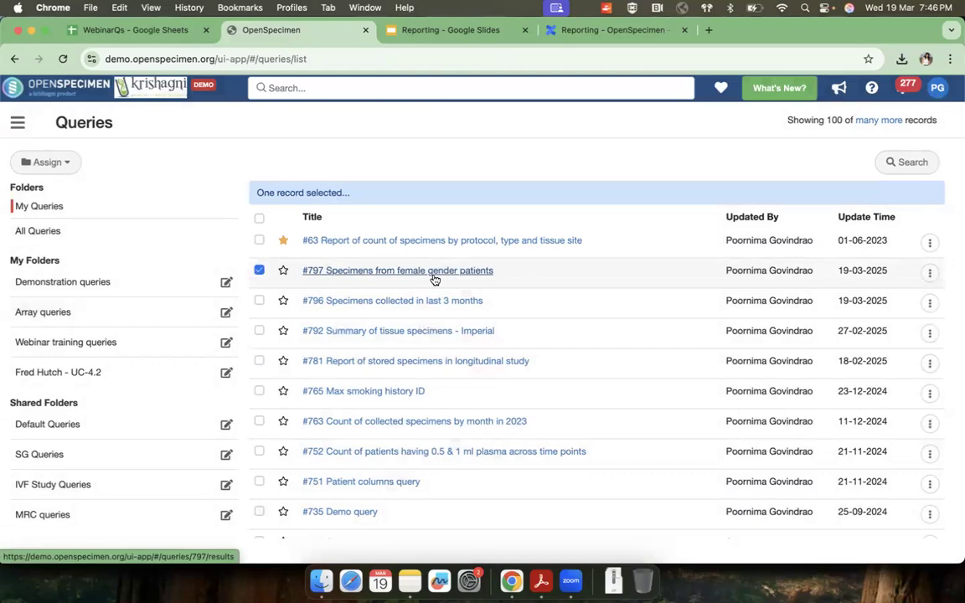
Step: Deselect the query, check the starred queries, view the results of "Specimens from female gender patients", and return to the query list
left_click(259, 271)
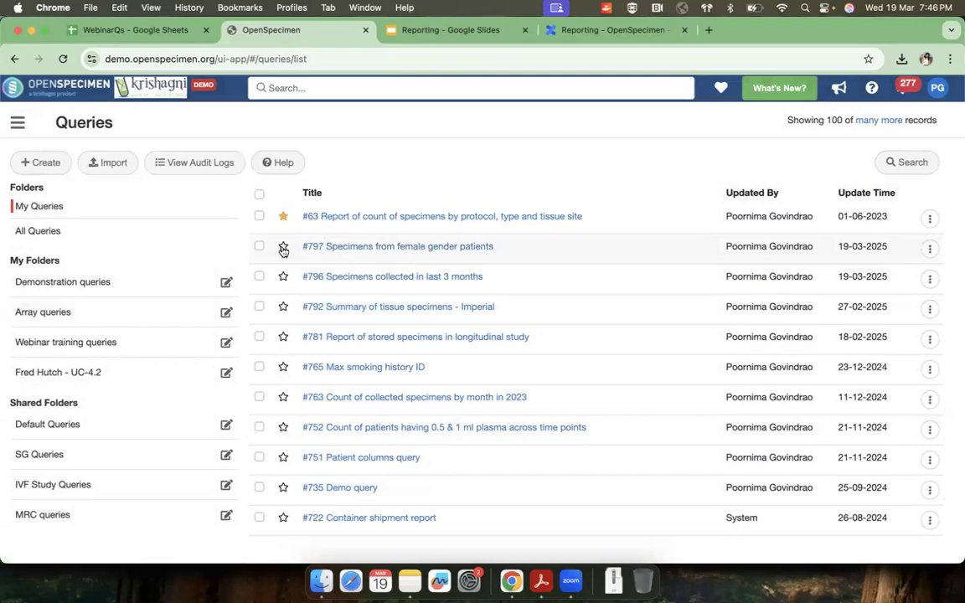
scroll(282, 249, "up", 5)
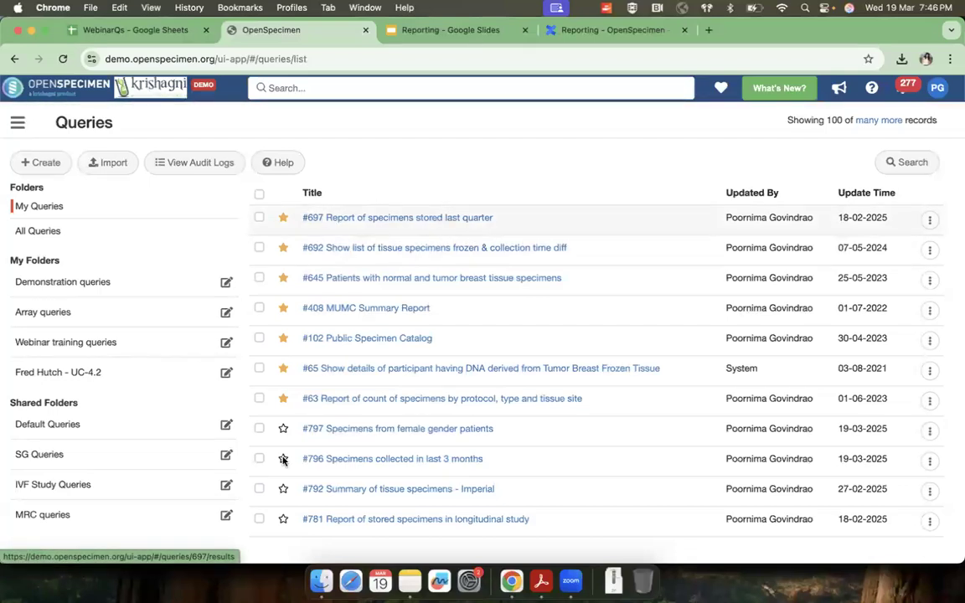
left_click(376, 430)
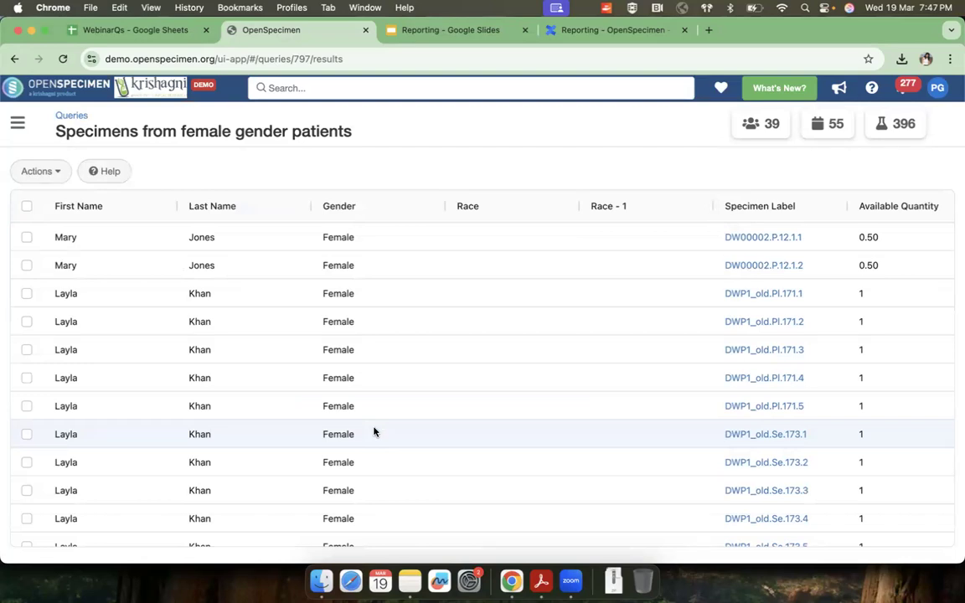
left_click(72, 116)
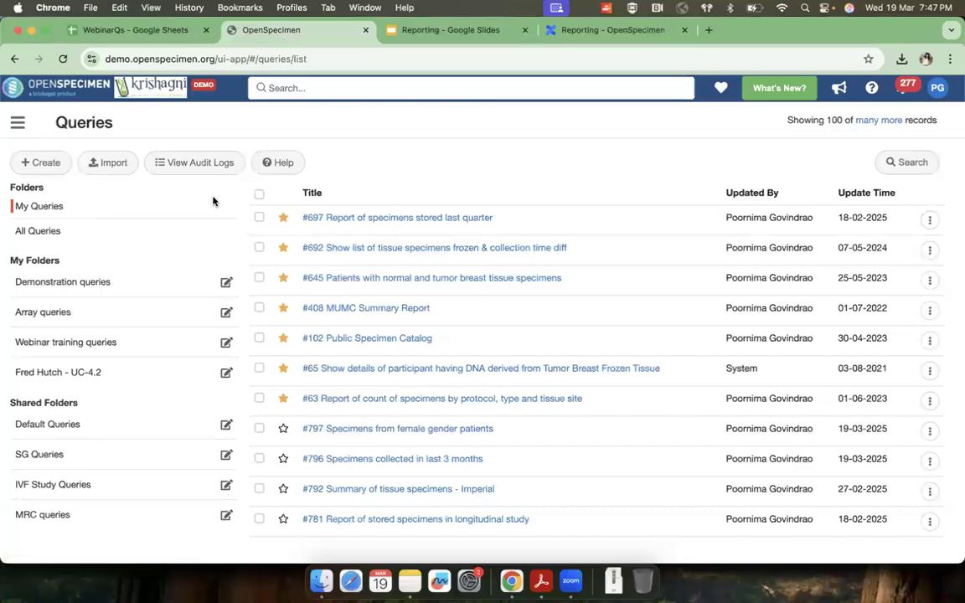
Step: Switch to the Reporting presentation in Google Slides and advance to the custom-fields example about participants smoking more than 1 pack per day
left_click(387, 30)
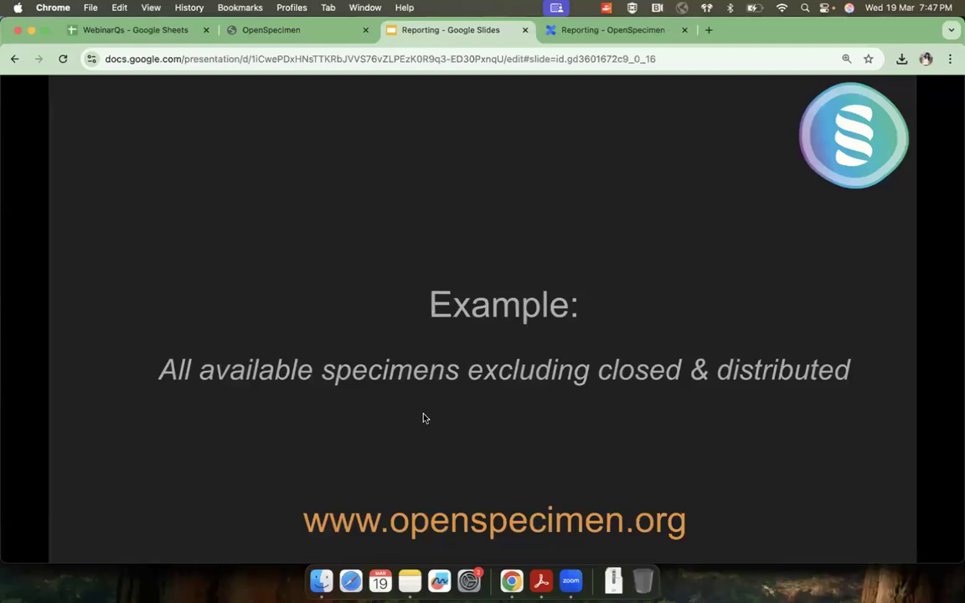
key("Right")
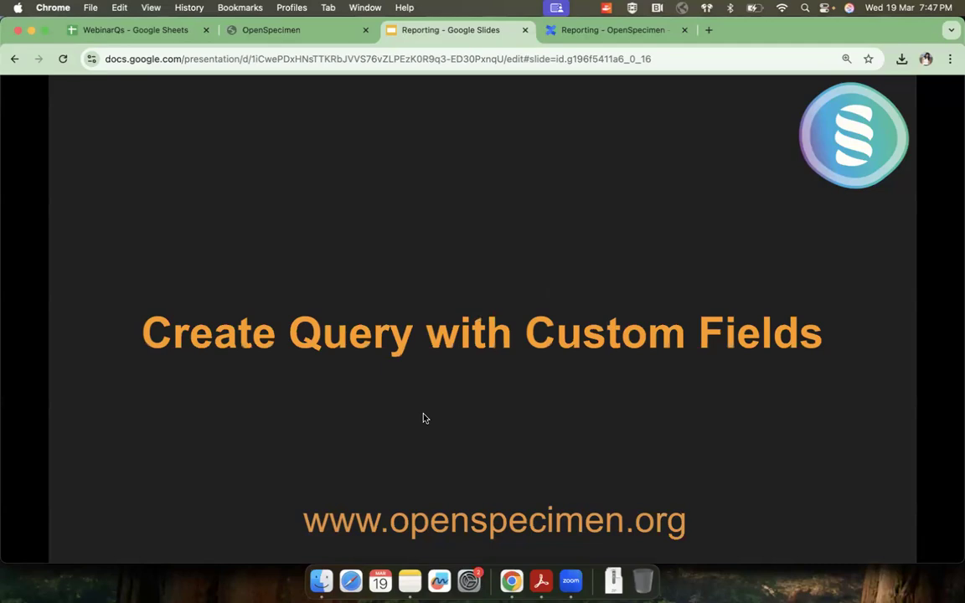
key("Right")
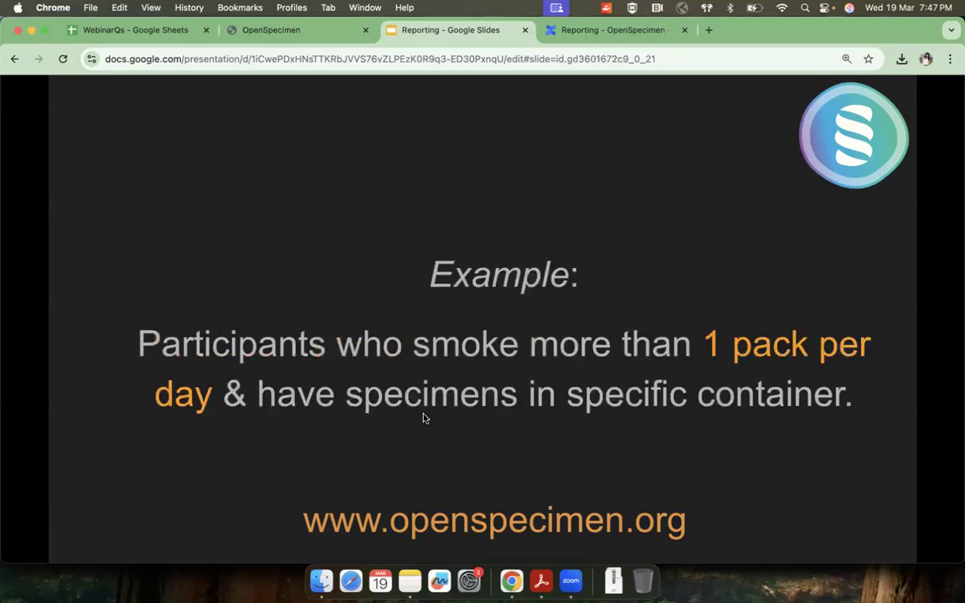
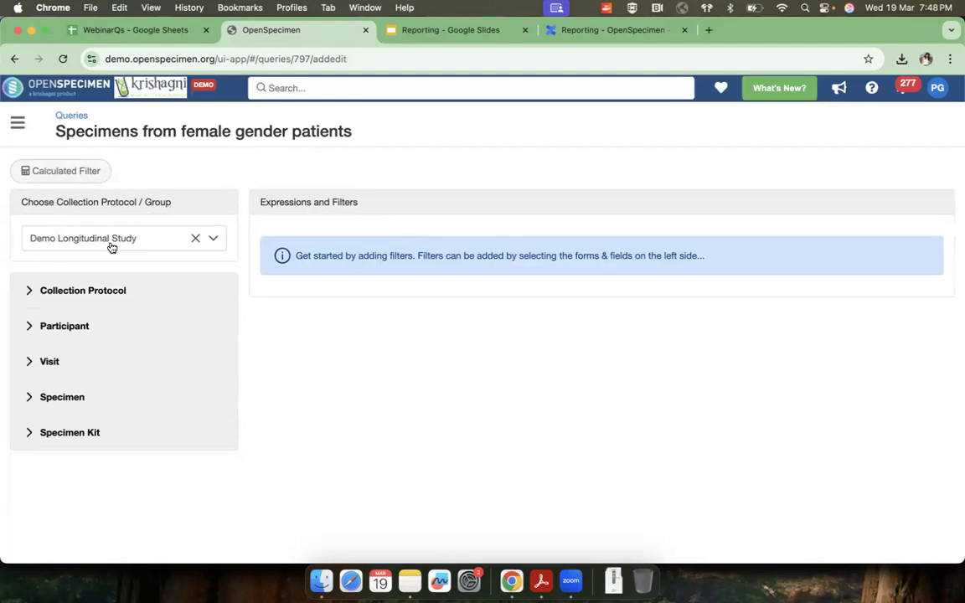
Step: Search the collection protocol and group choices for "group" and review the available collection protocol groups
left_click(112, 244)
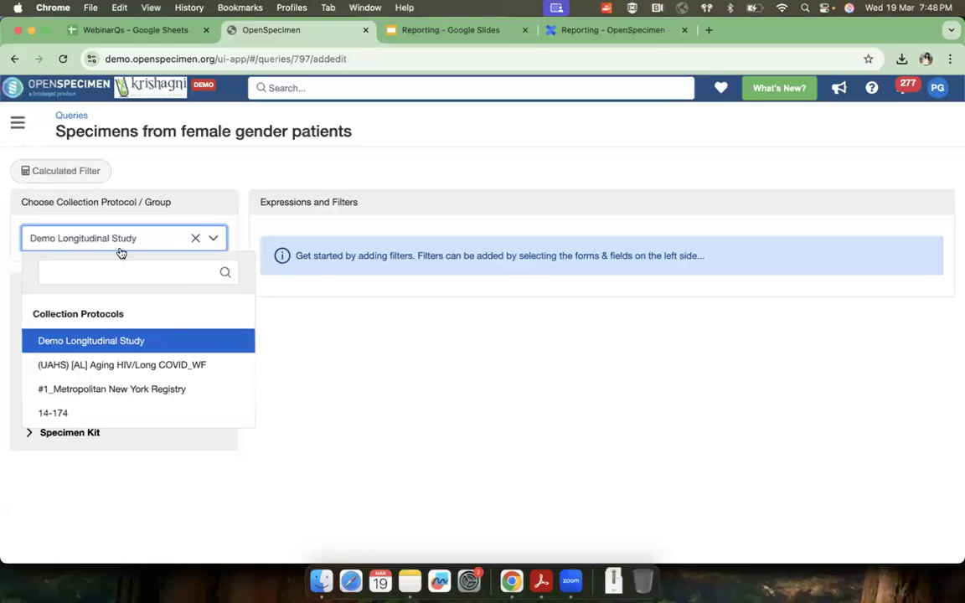
left_click(146, 242)
left_click(144, 243)
left_click(143, 241)
left_click(142, 241)
left_click(141, 271)
type("group")
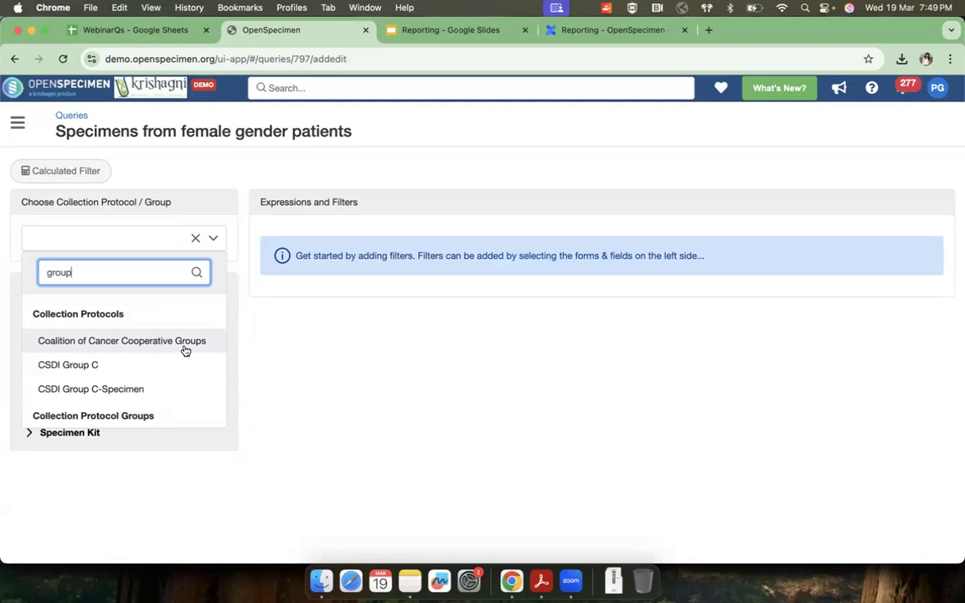
scroll(146, 393, "down", 3)
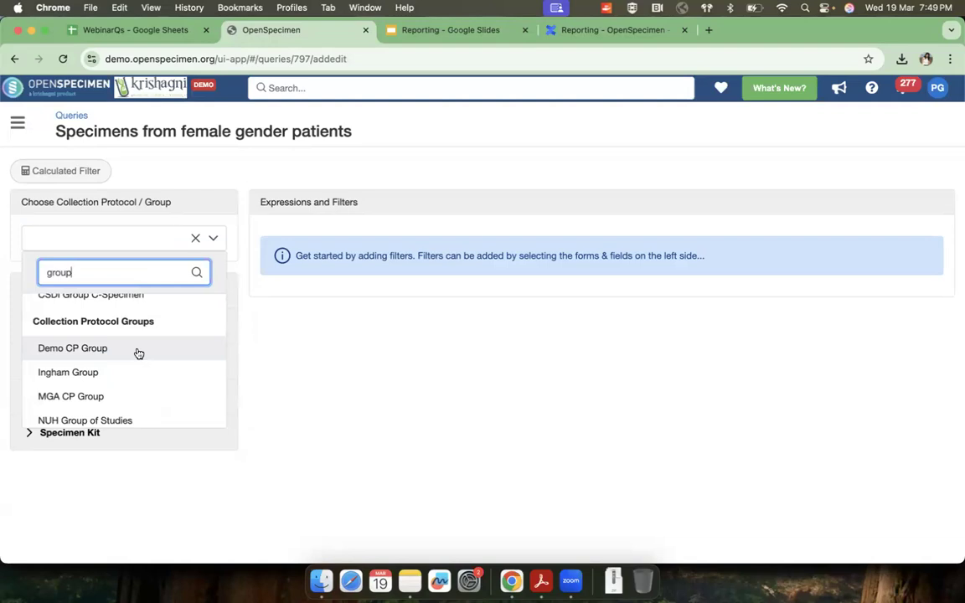
scroll(117, 310, "up", 1)
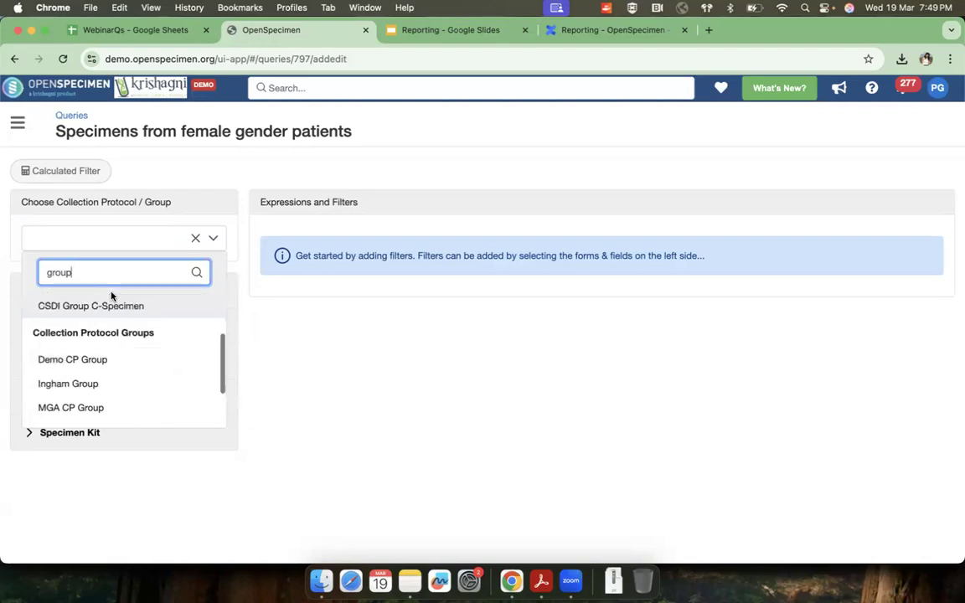
Step: Search the collection protocols for "demo long" and choose Demo Longitudinal Study for the query
double_click(106, 274)
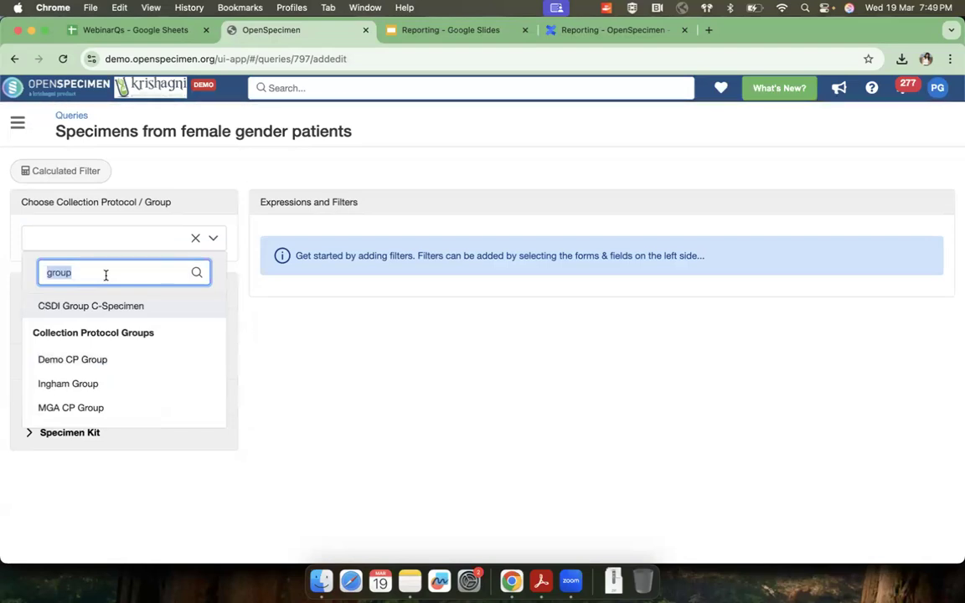
type("demo long")
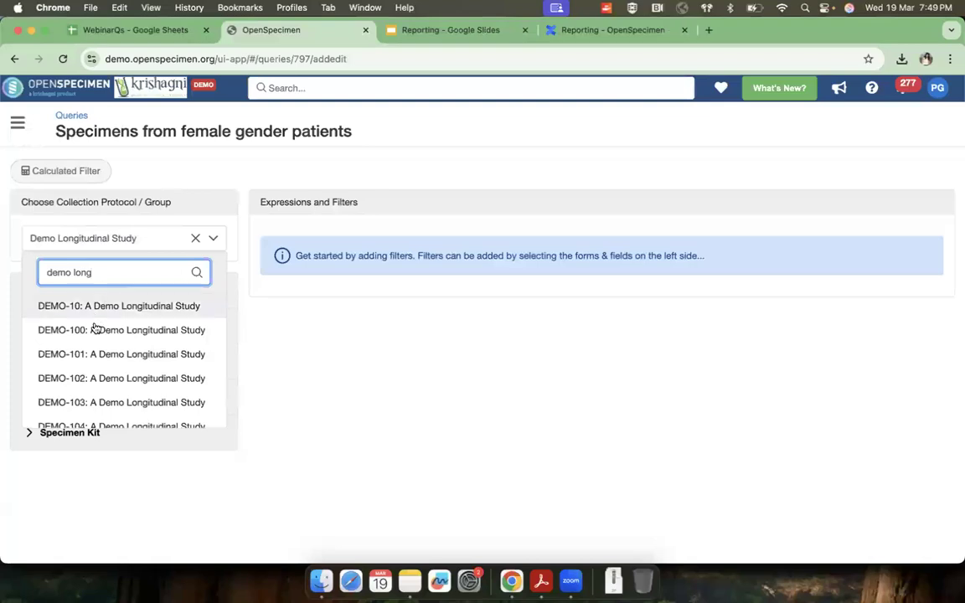
left_click(95, 339)
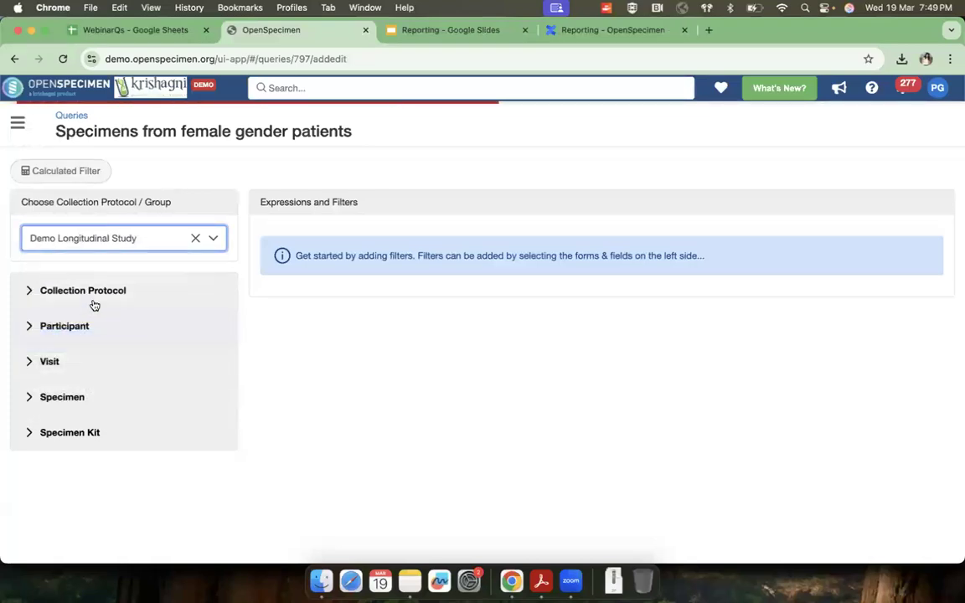
Step: Browse the custom forms among the Participant fields and expand the Patient Smoking History form
left_click(56, 327)
scroll(81, 404, "down", 5)
scroll(80, 404, "down", 6)
scroll(81, 404, "down", 8)
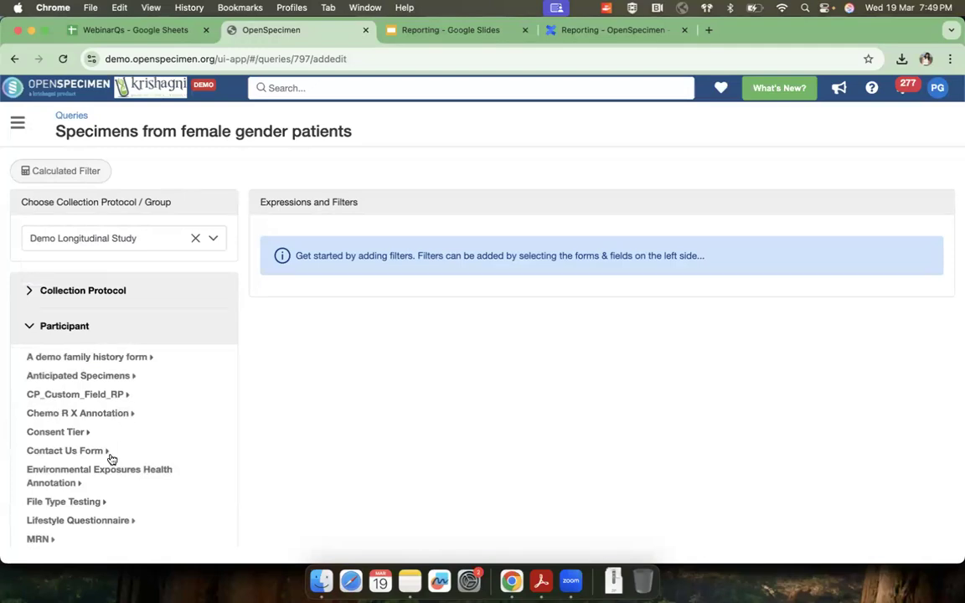
scroll(111, 457, "down", 3)
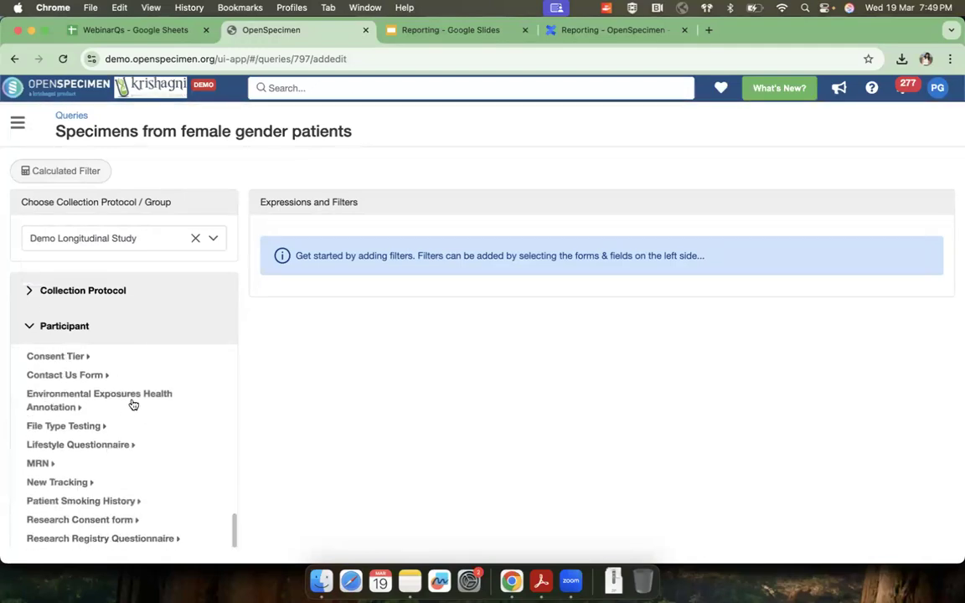
scroll(160, 407, "down", 5)
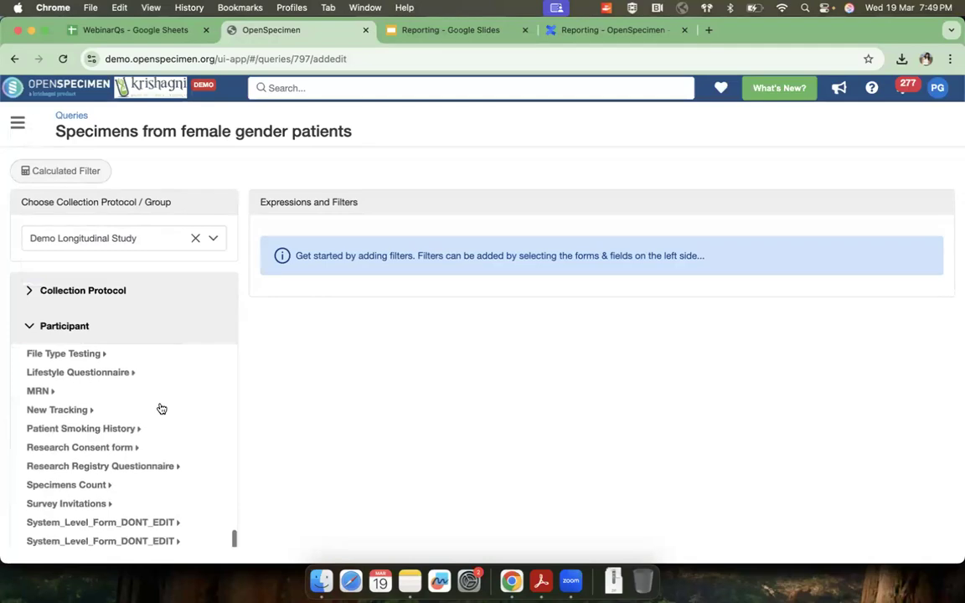
left_click(105, 396)
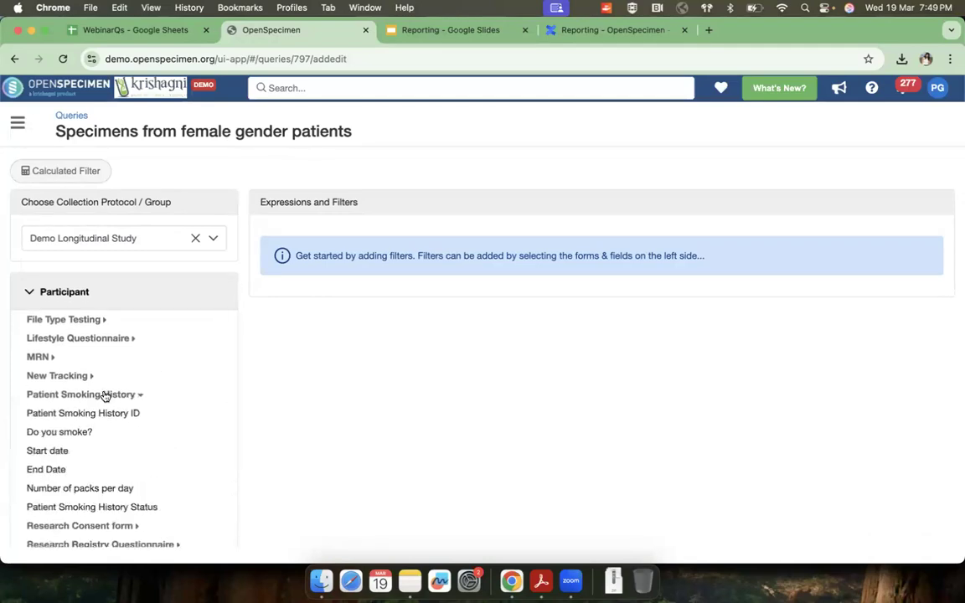
scroll(112, 439, "down", 3)
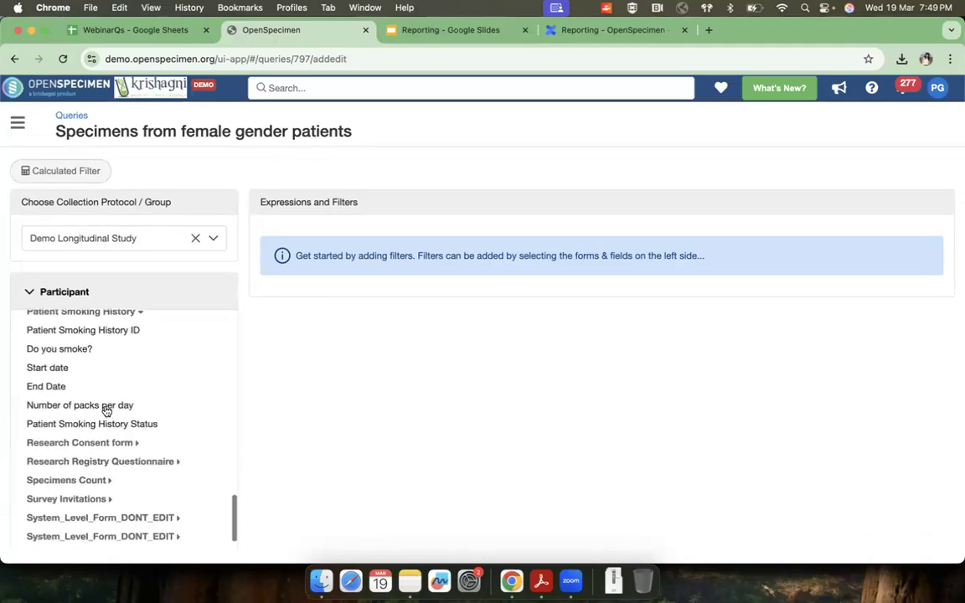
Step: Add a filter for Number of packs per day Greater Than 1 and check the query's counts
left_click(103, 407)
left_click(297, 384)
scroll(297, 368, "down", 1)
left_click(297, 355)
left_click(299, 360)
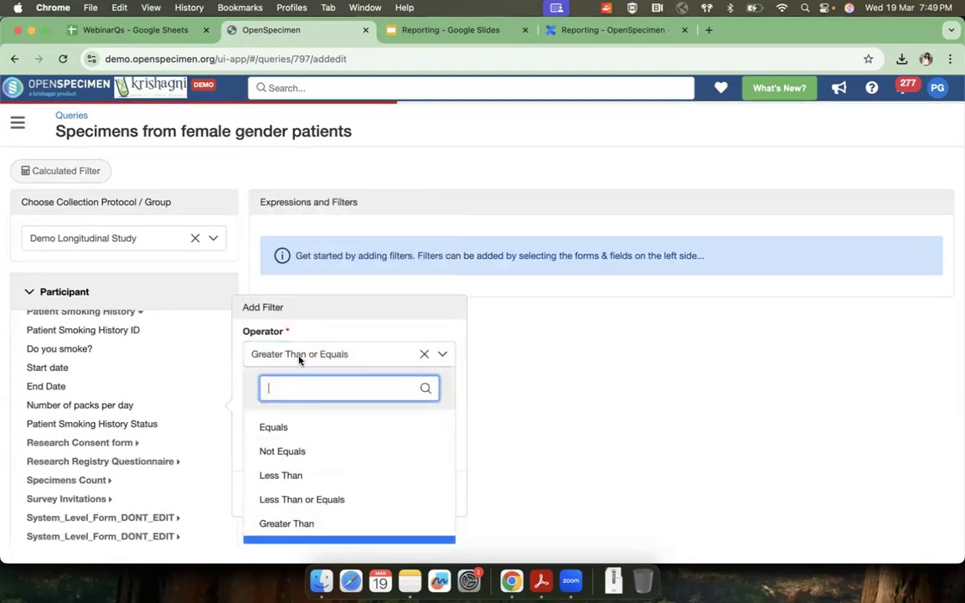
scroll(297, 448, "down", 2)
left_click(294, 453)
left_click(283, 408)
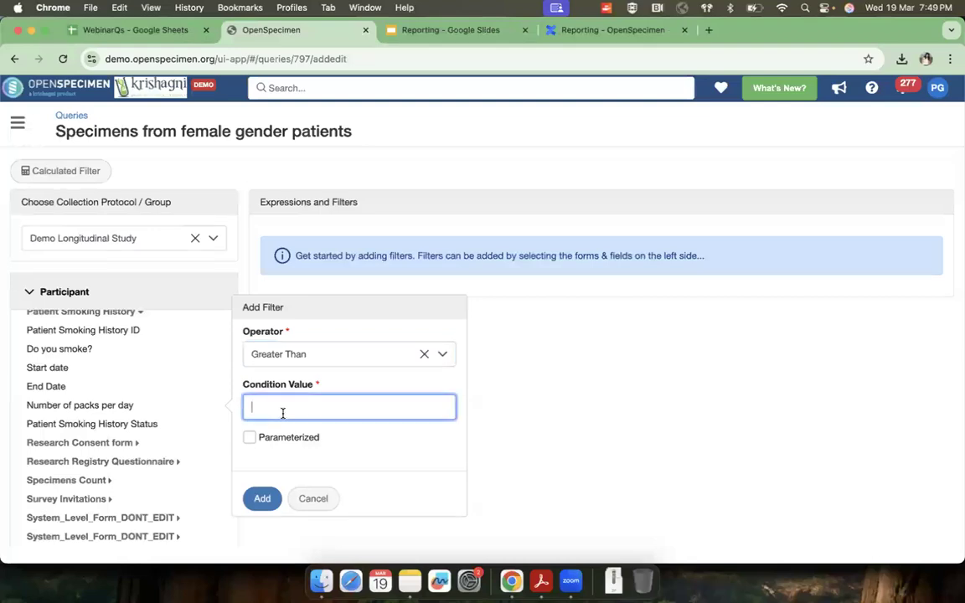
left_click(260, 499)
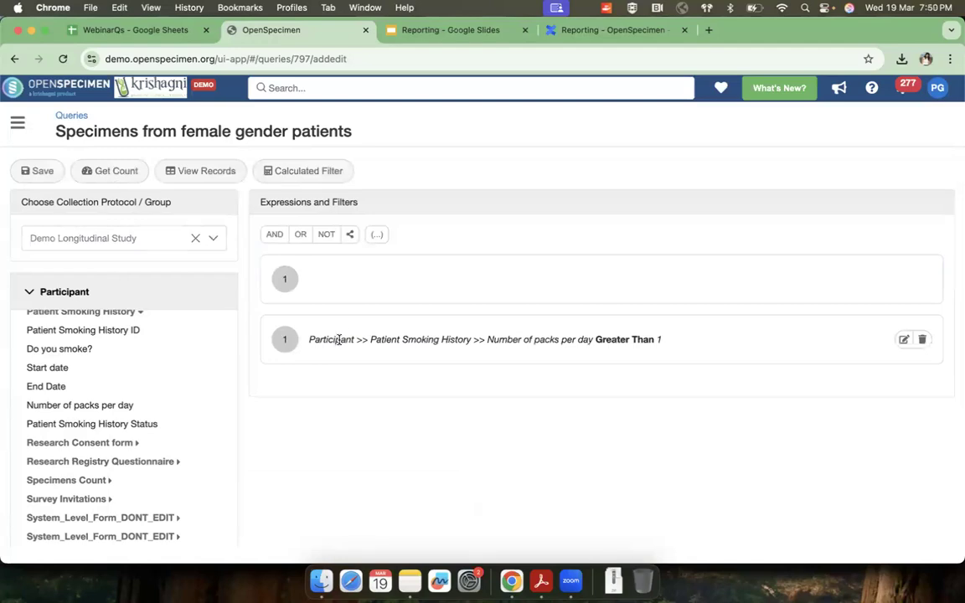
left_click_drag(443, 339, 651, 339)
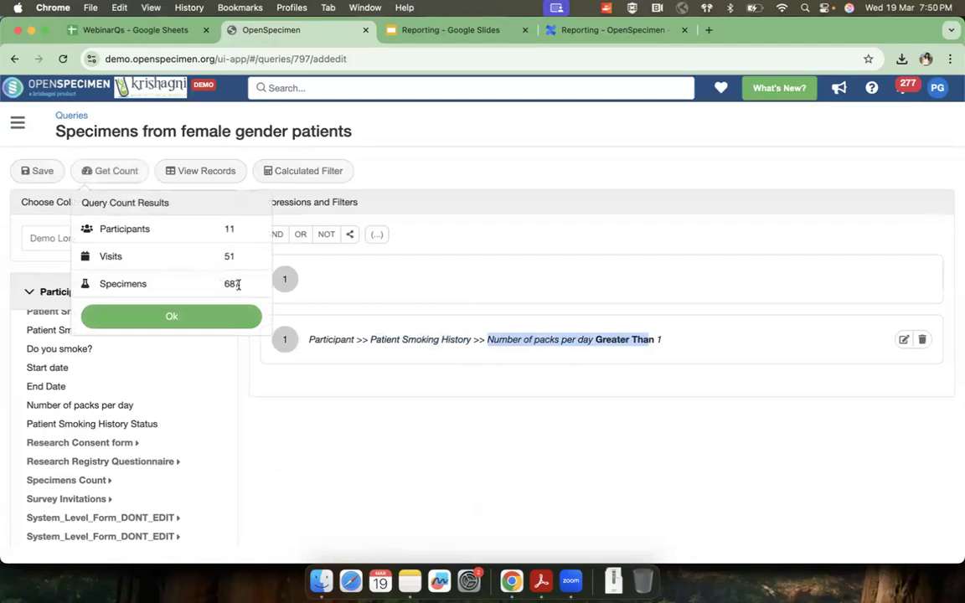
left_click(142, 317)
Step: Collapse the Participant fields and expand the Specimen fields for filtering
scroll(123, 360, "up", 3)
scroll(71, 335, "up", 15)
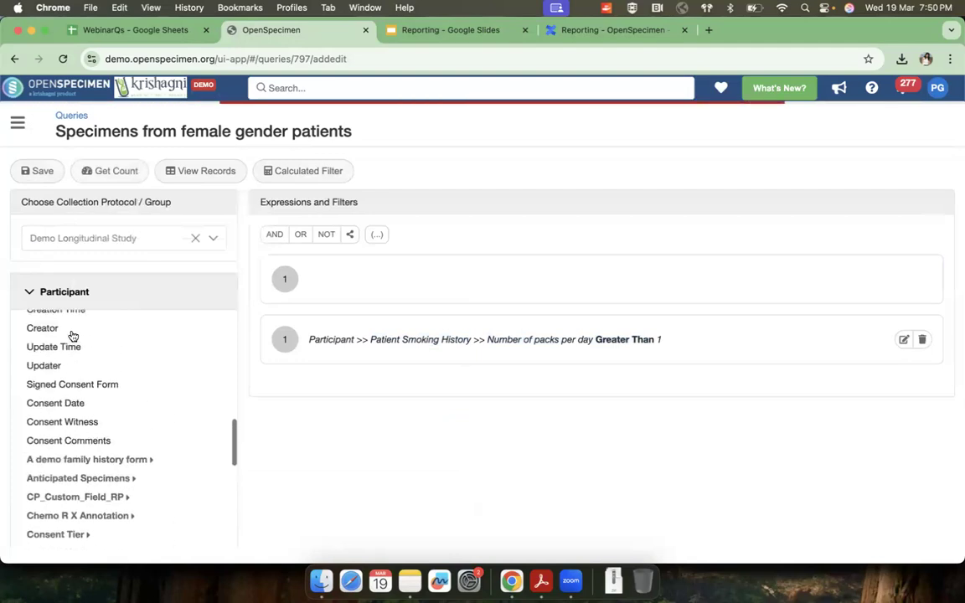
left_click(49, 293)
left_click(56, 400)
scroll(89, 420, "down", 2)
scroll(89, 420, "up", 2)
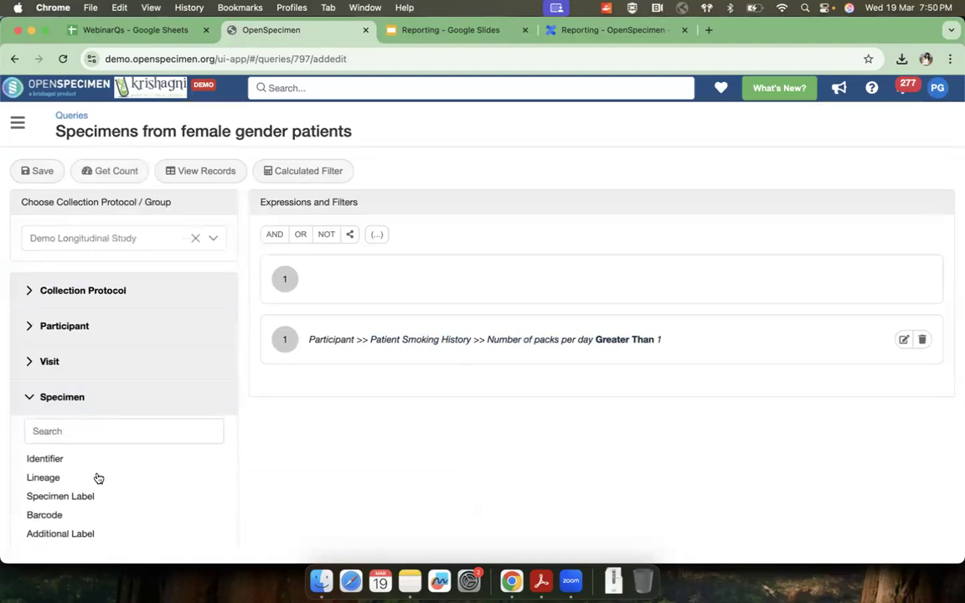
left_click(88, 430)
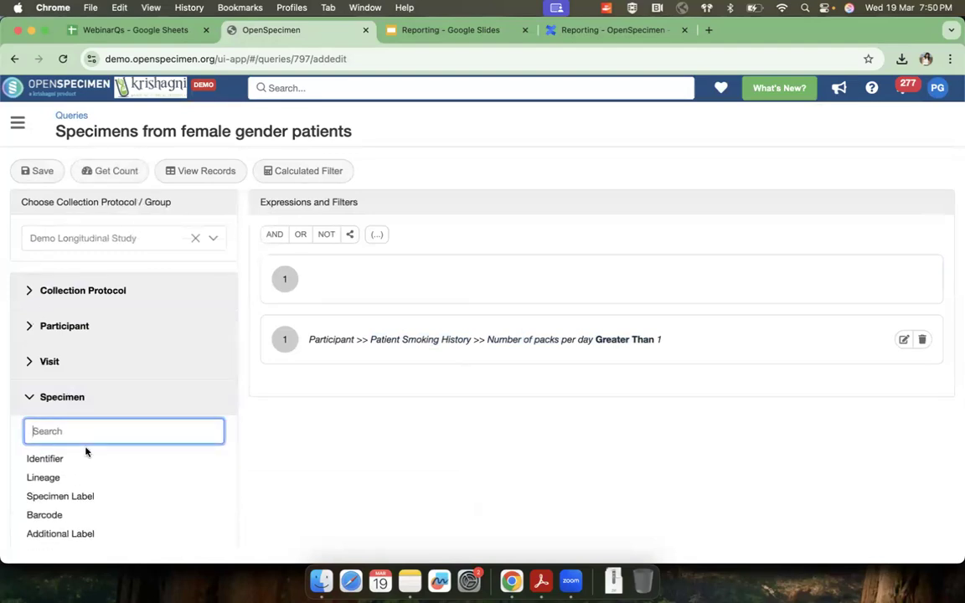
Step: Add a specimen filter requiring Type to contain Tissue
scroll(87, 452, "down", 3)
left_click(63, 486)
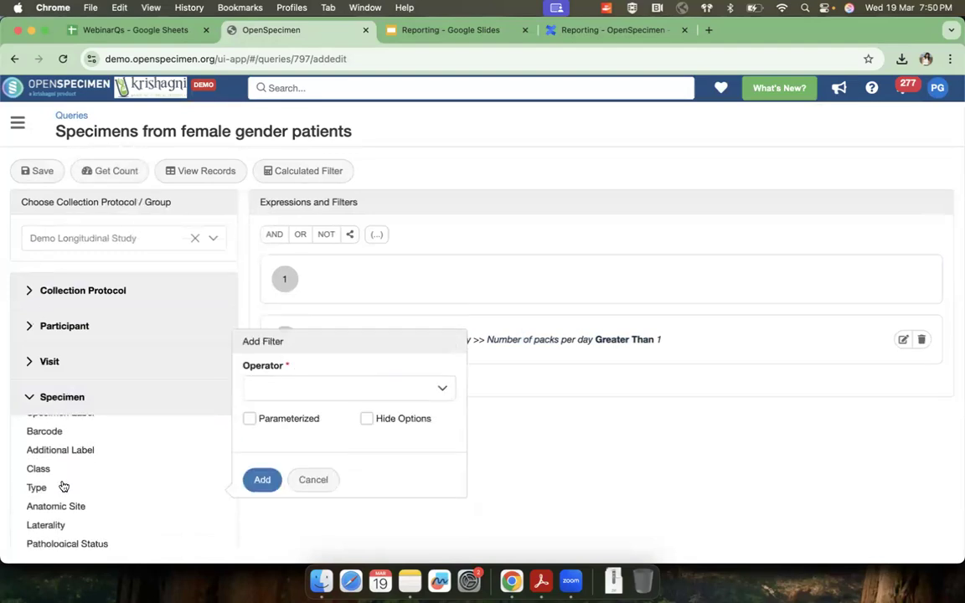
left_click(276, 394)
scroll(307, 322, "down", 3)
scroll(307, 322, "down", 2)
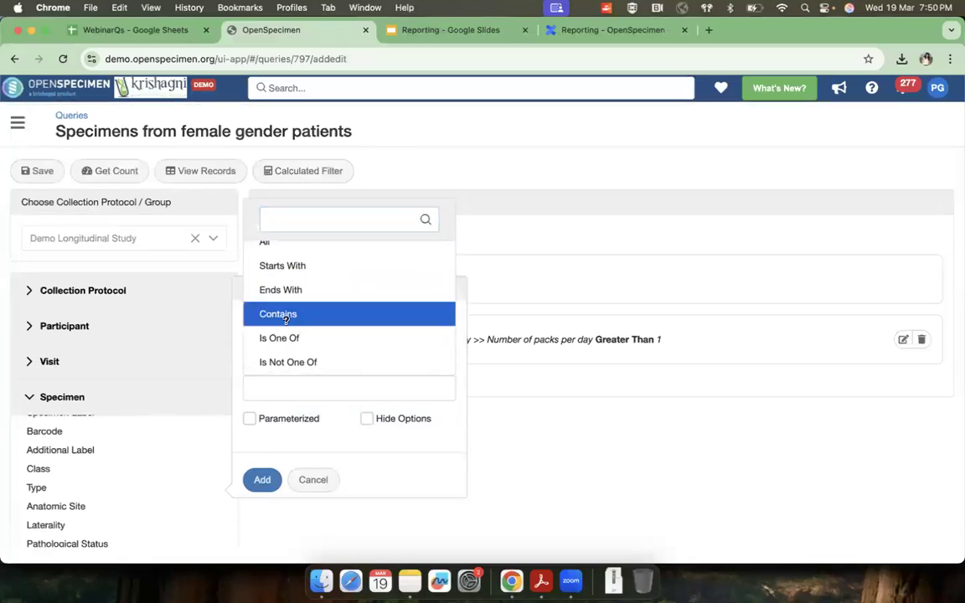
left_click(286, 314)
left_click(279, 391)
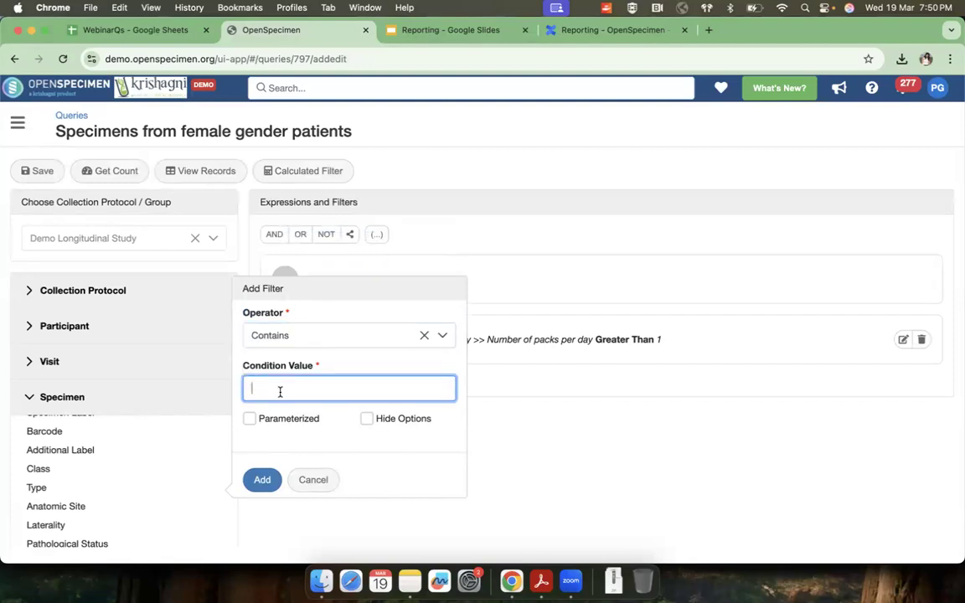
left_click(253, 475)
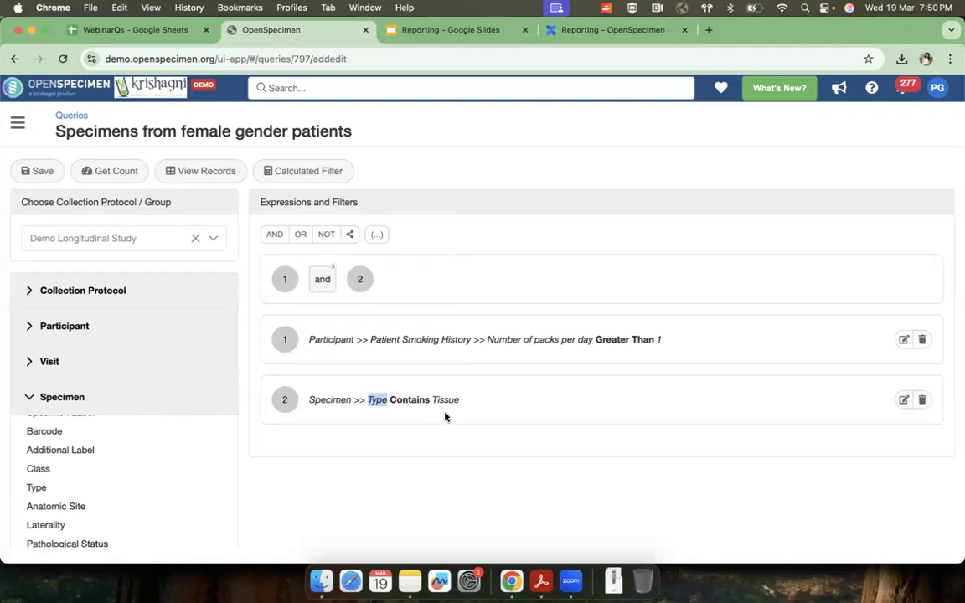
Step: Review the operator and condition value of the specimen type filter
left_click_drag(390, 400, 476, 402)
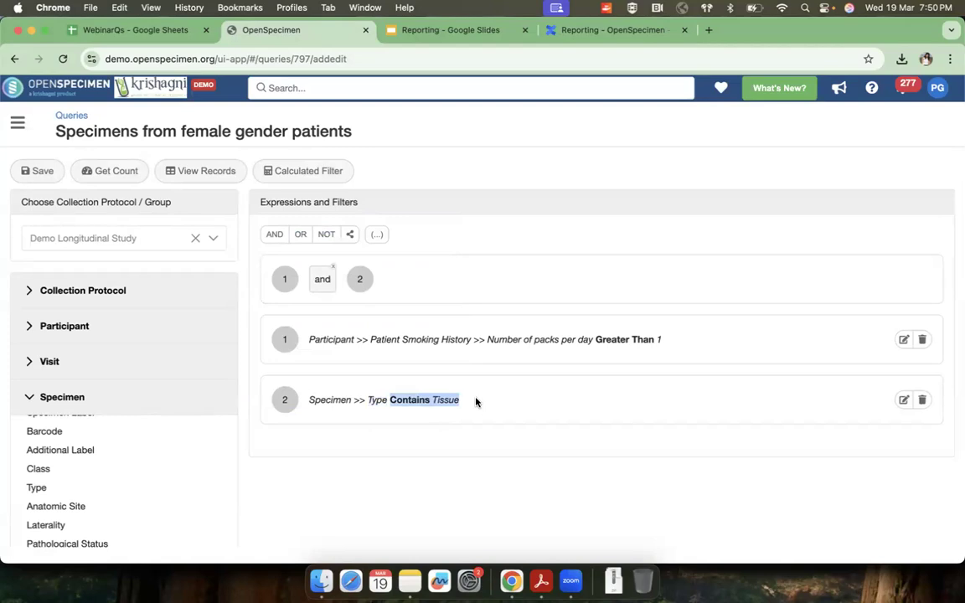
double_click(399, 400)
double_click(442, 400)
Step: Add a specimen filter with Anatomic Site equal to "Lung, NOS"
scroll(183, 488, "down", 4)
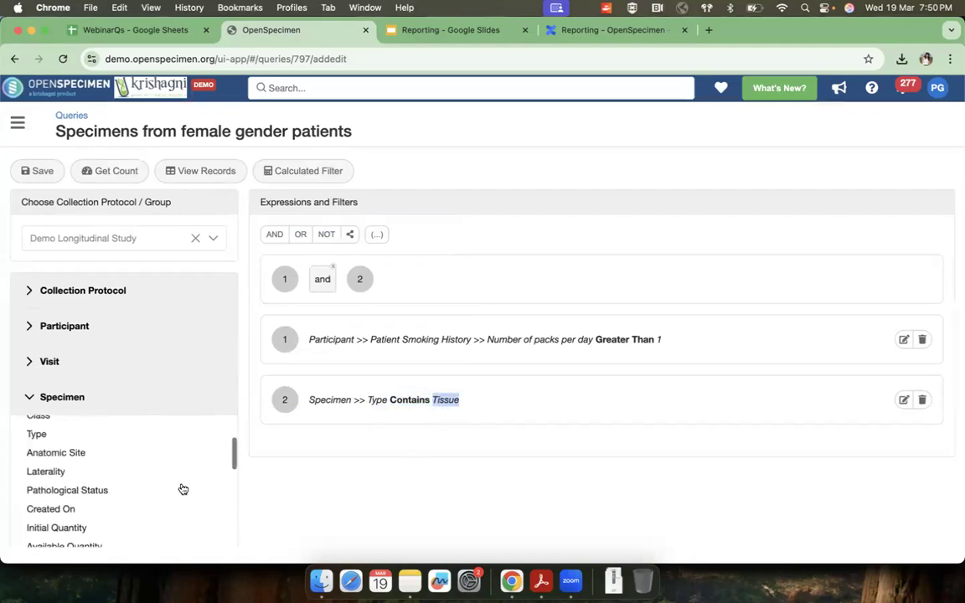
left_click(87, 434)
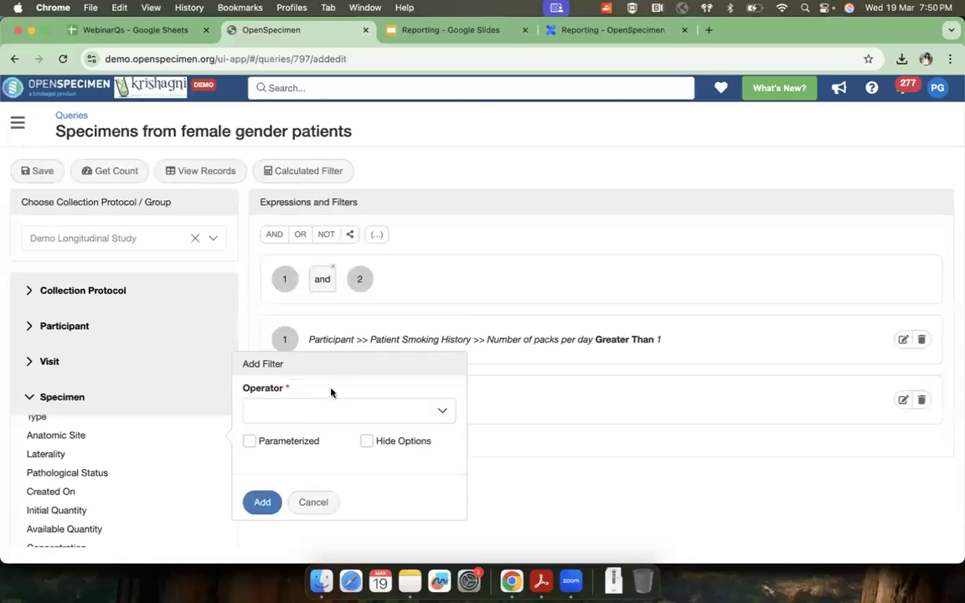
left_click(329, 410)
left_click(321, 289)
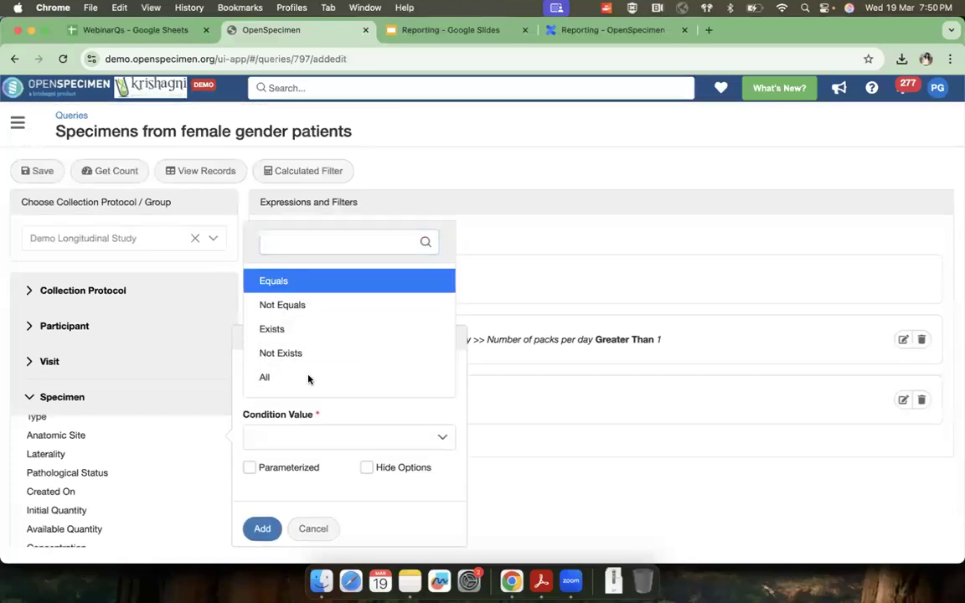
left_click(307, 445)
type("lun")
left_click(313, 337)
left_click(261, 467)
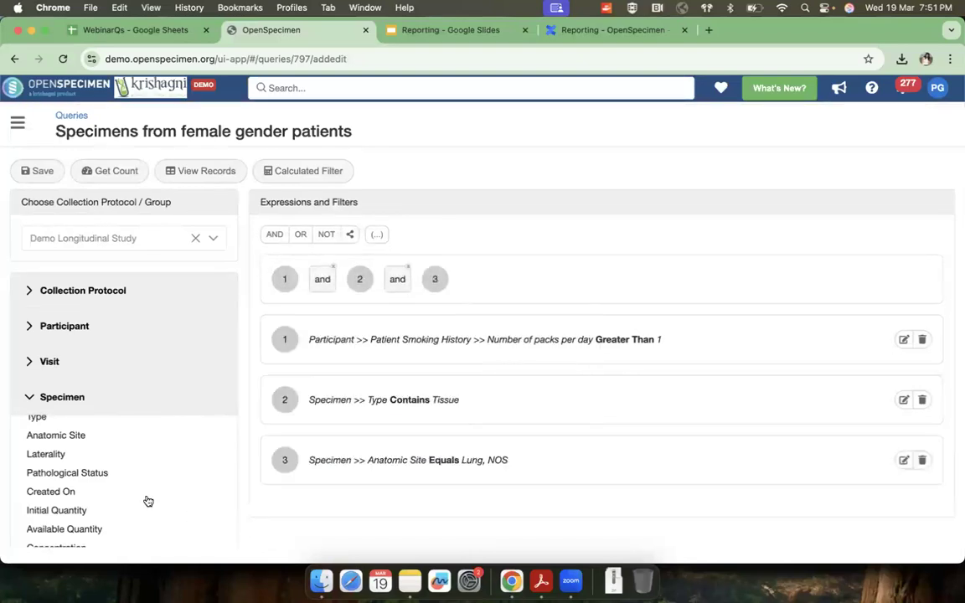
Step: Check the participant, visit and specimen counts for the query with all three filters
scroll(148, 500, "down", 2)
scroll(147, 500, "up", 2)
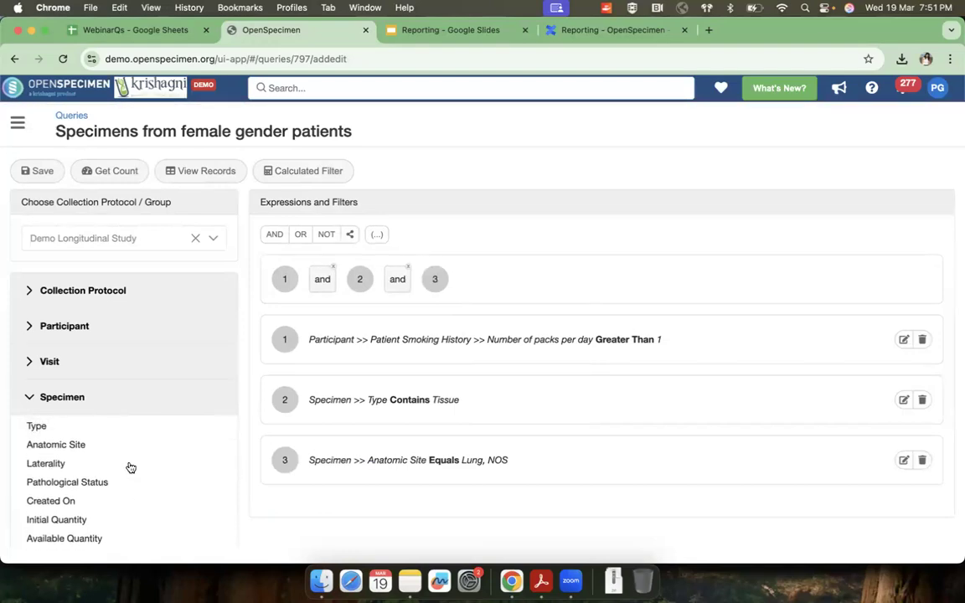
left_click(121, 175)
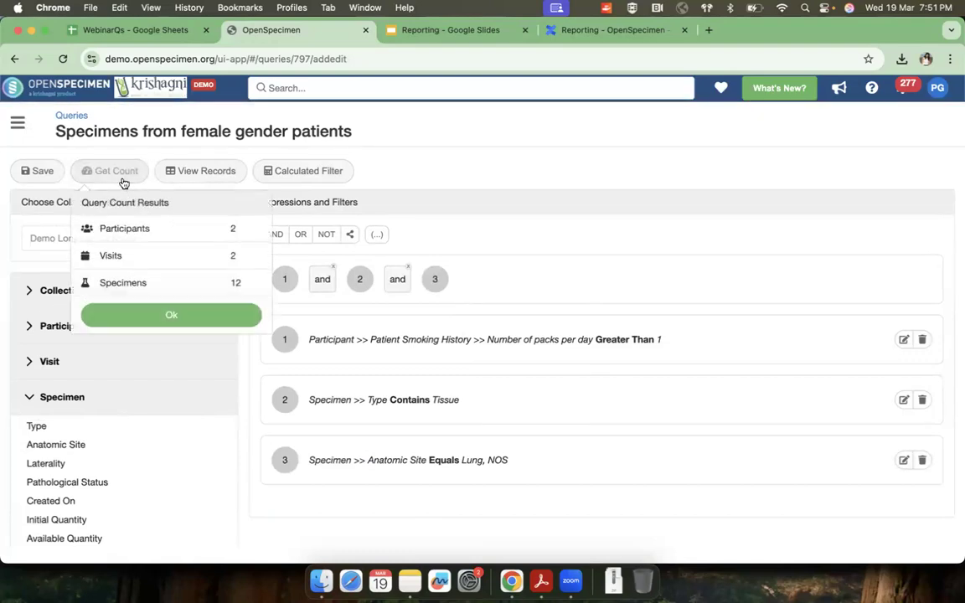
left_click(211, 323)
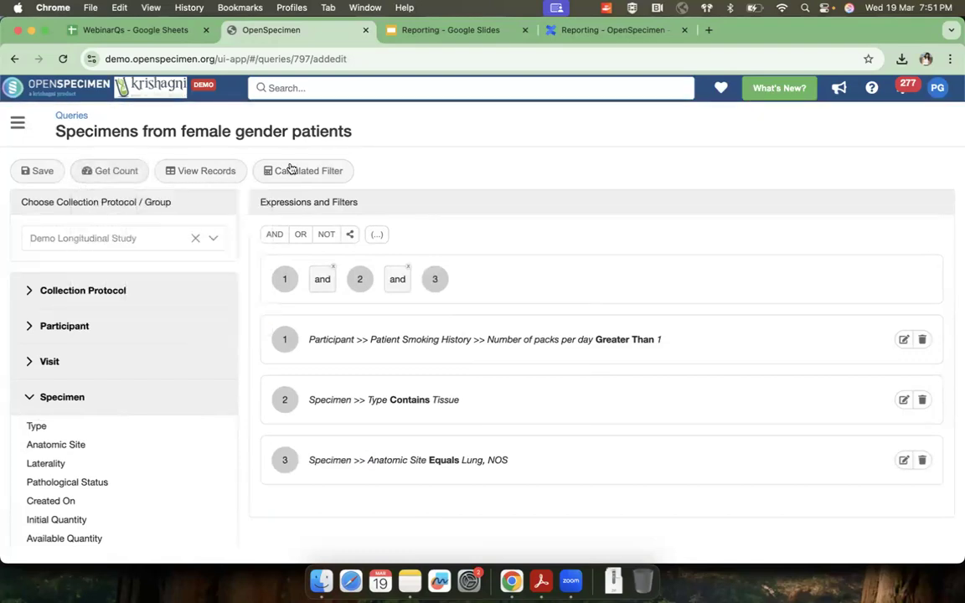
Step: View the query's matching records and examine the participant, specimen and container columns
left_click(208, 174)
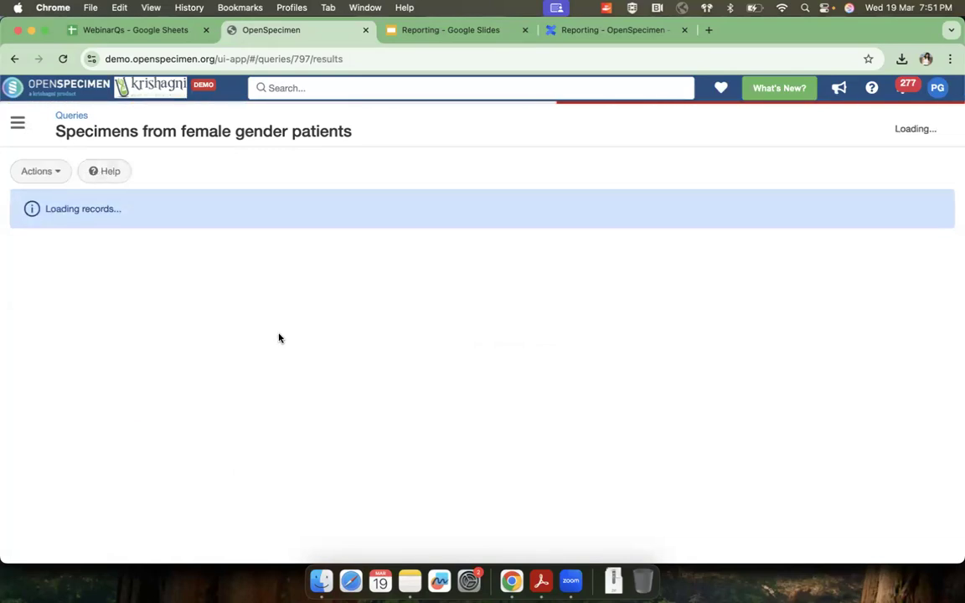
scroll(279, 338, "right", 5)
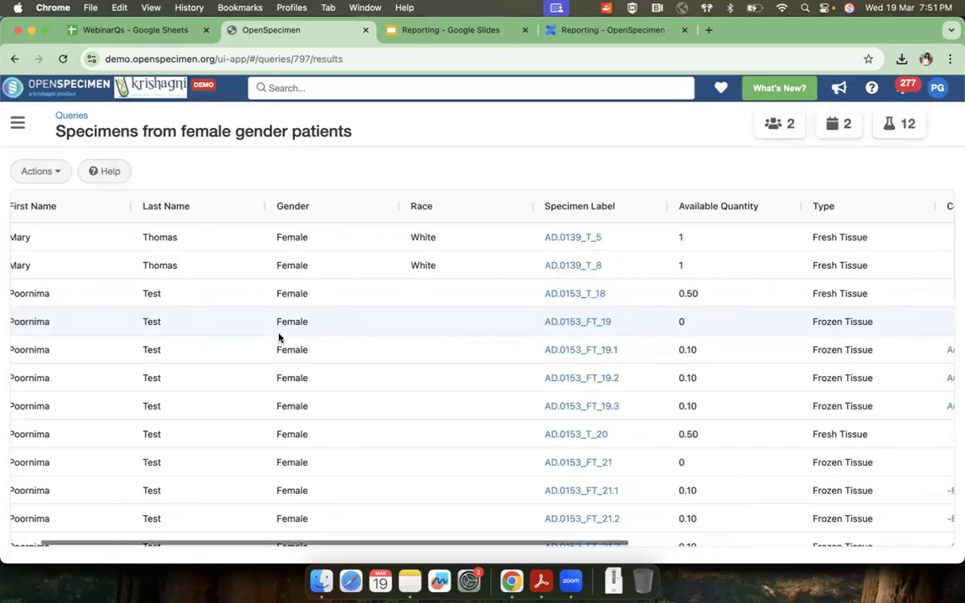
scroll(278, 338, "right", 4)
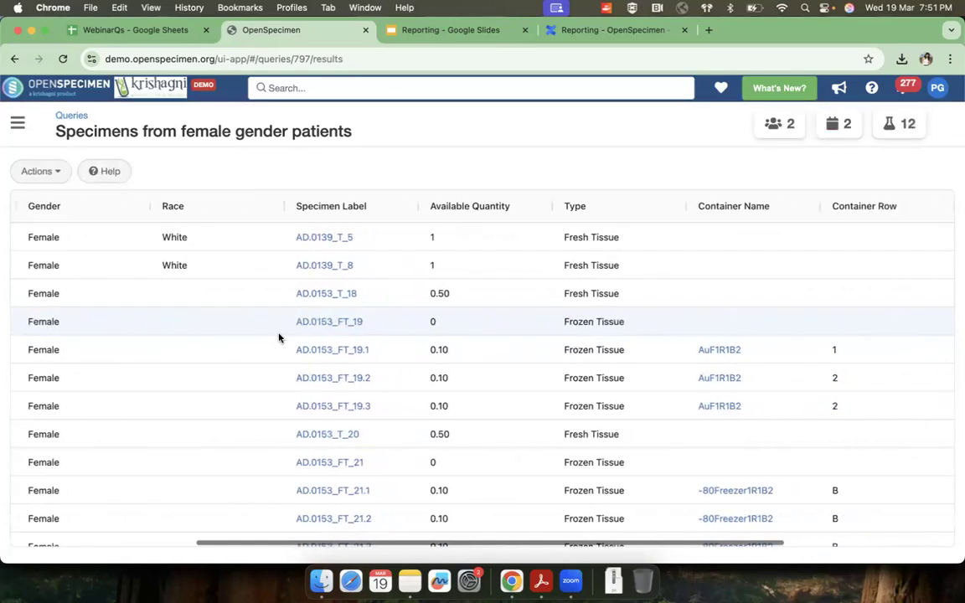
scroll(279, 338, "left", 5)
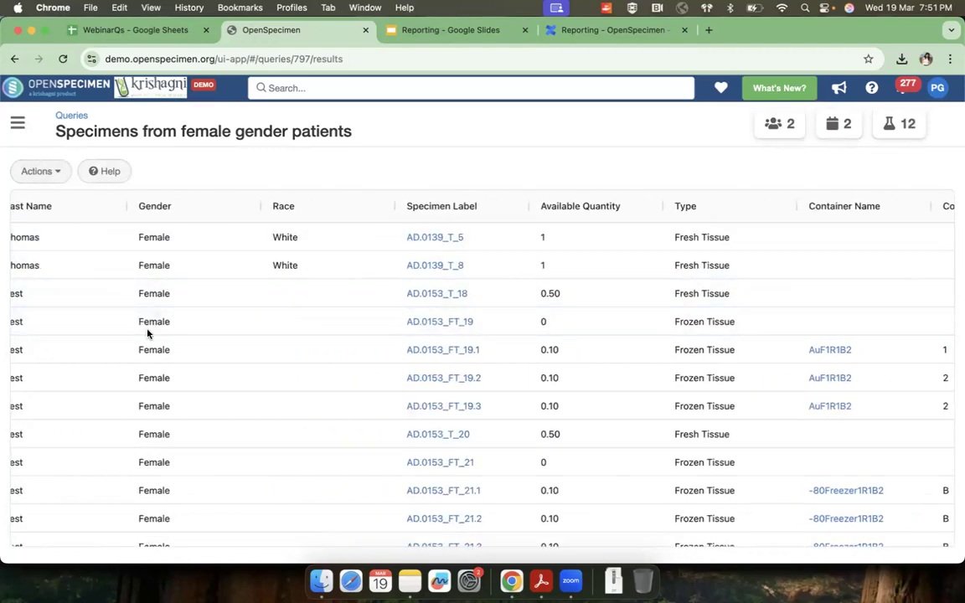
Step: Add the specimen's Anatomic Site and Laterality columns to the query results and review them in the table
left_click(51, 178)
left_click(52, 224)
left_click(147, 201)
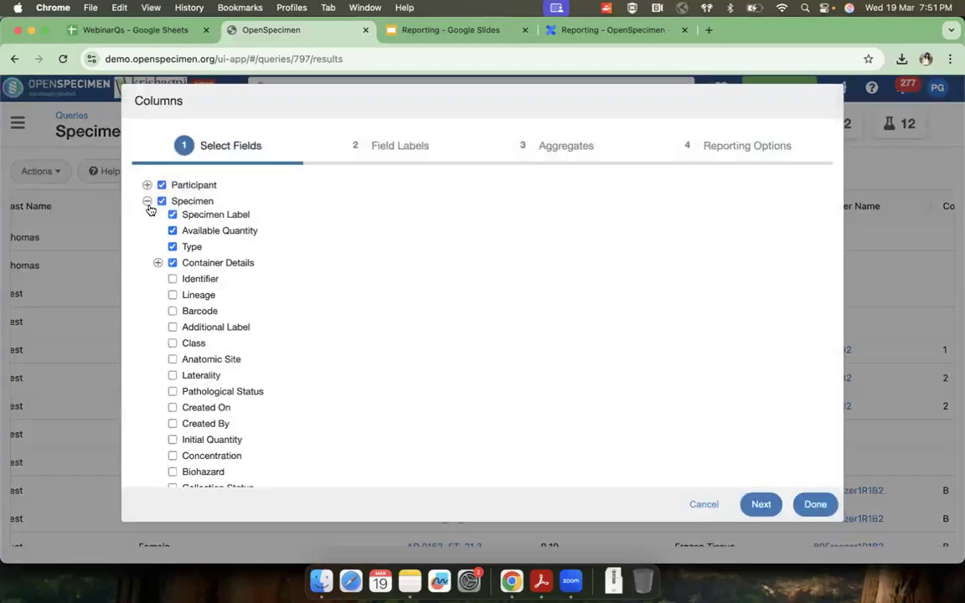
scroll(173, 352, "down", 2)
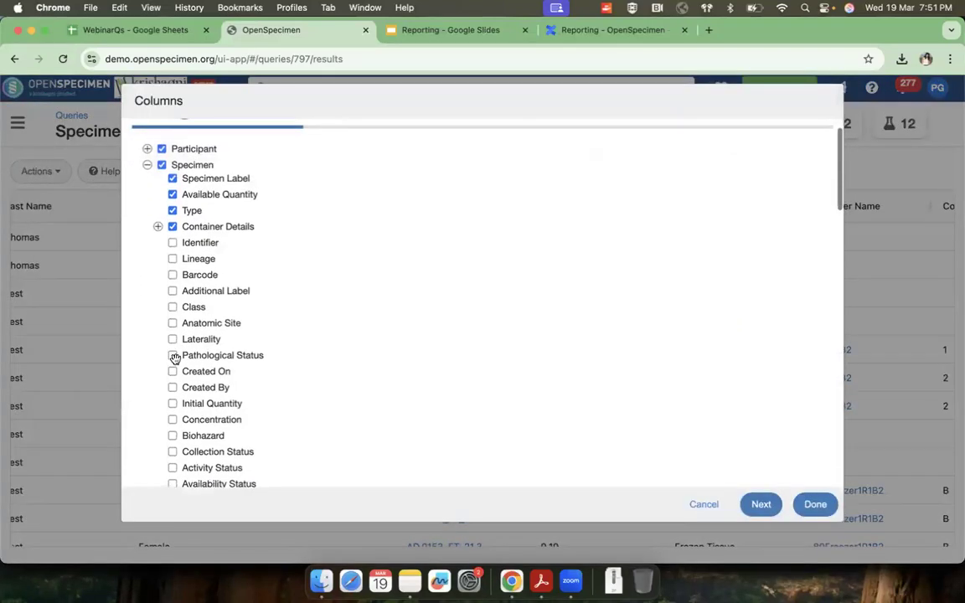
left_click(172, 314)
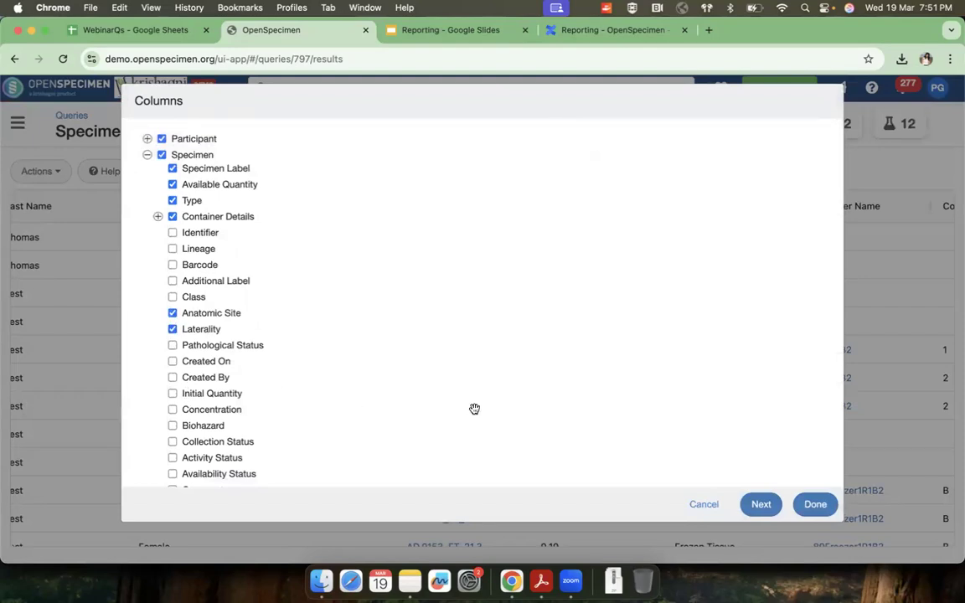
left_click(813, 503)
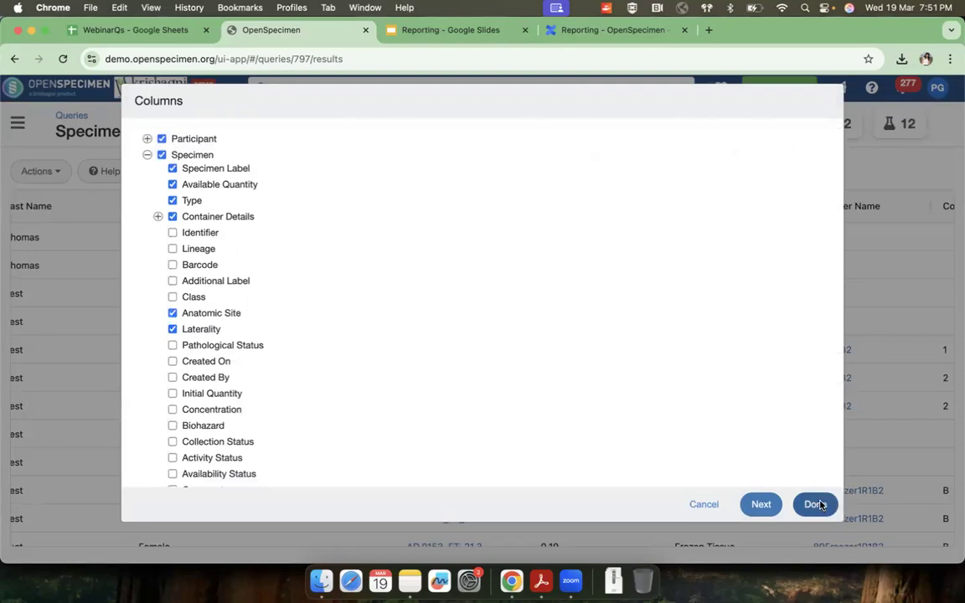
scroll(800, 428, "right", 10)
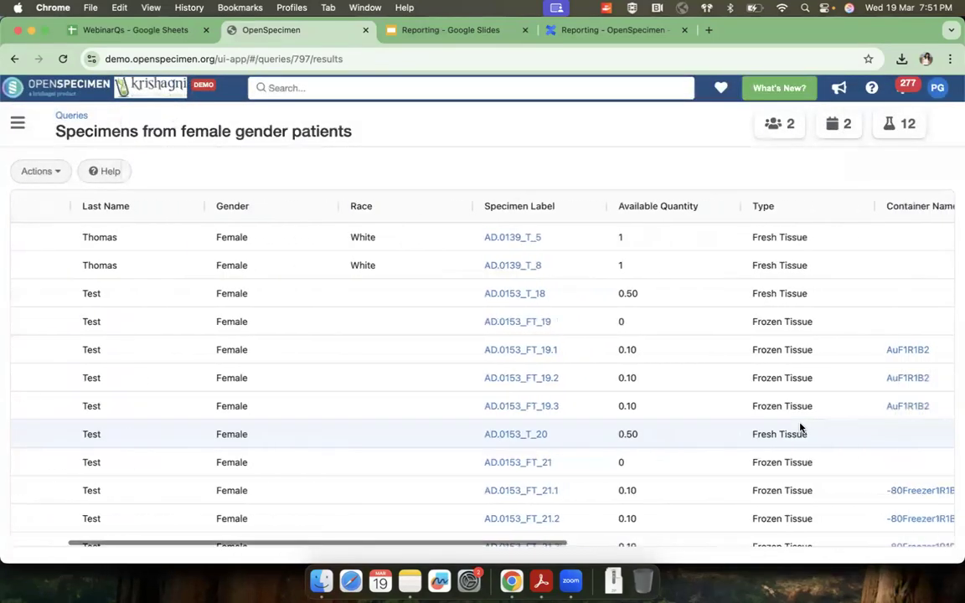
scroll(796, 423, "right", 7)
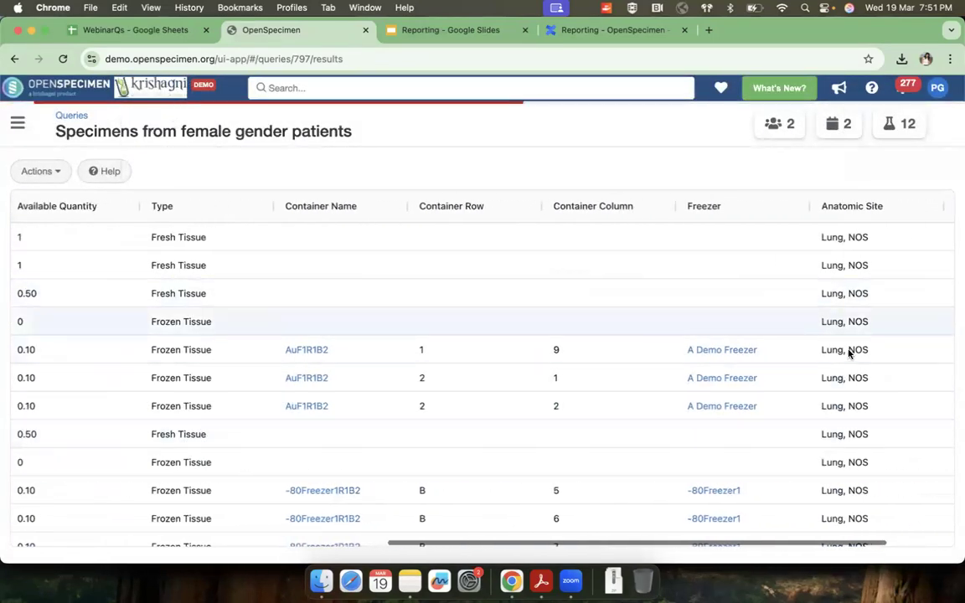
scroll(857, 356, "right", 2)
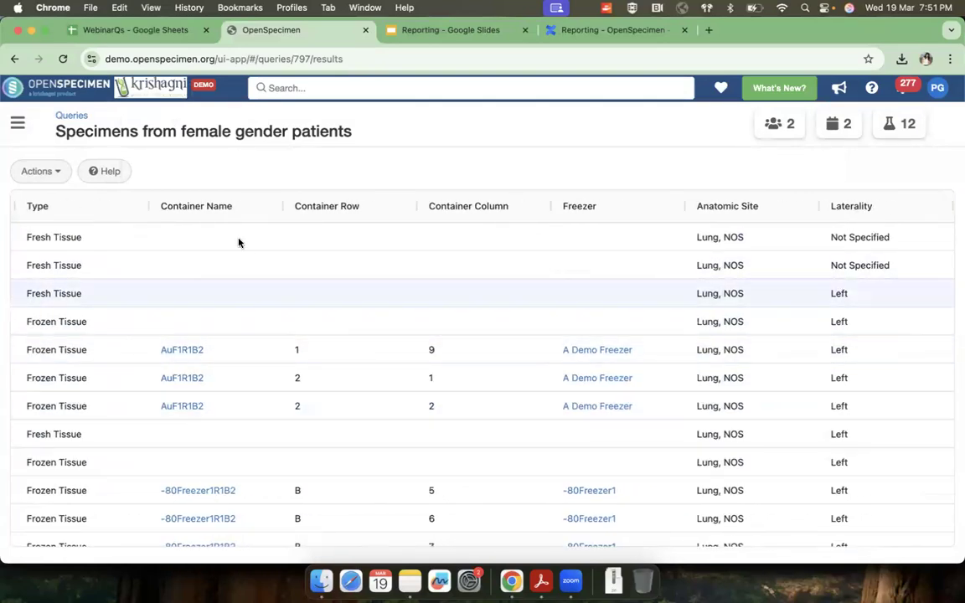
Step: Reopen the query for editing and expand its Visit fields
left_click(52, 174)
left_click(52, 199)
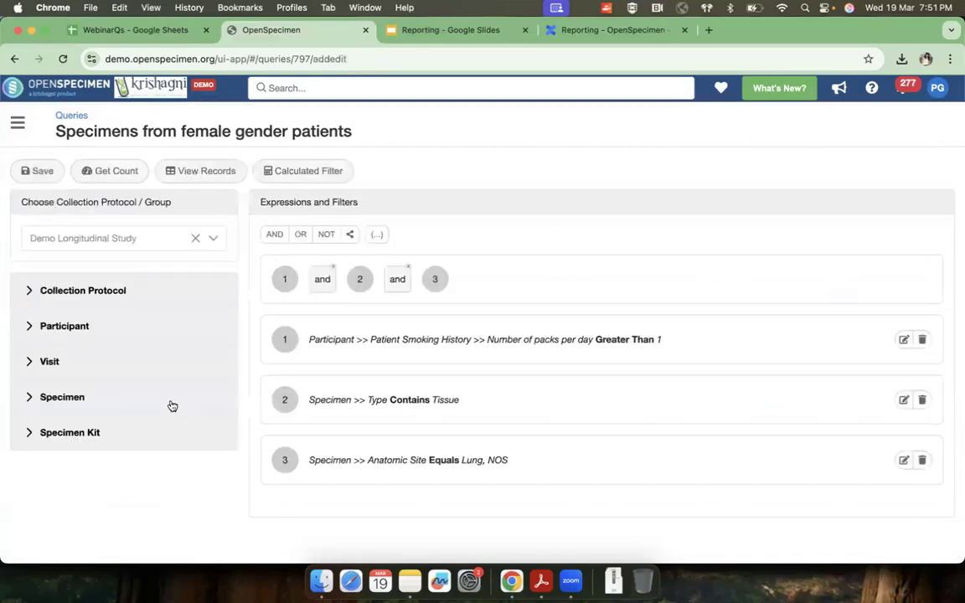
left_click(48, 362)
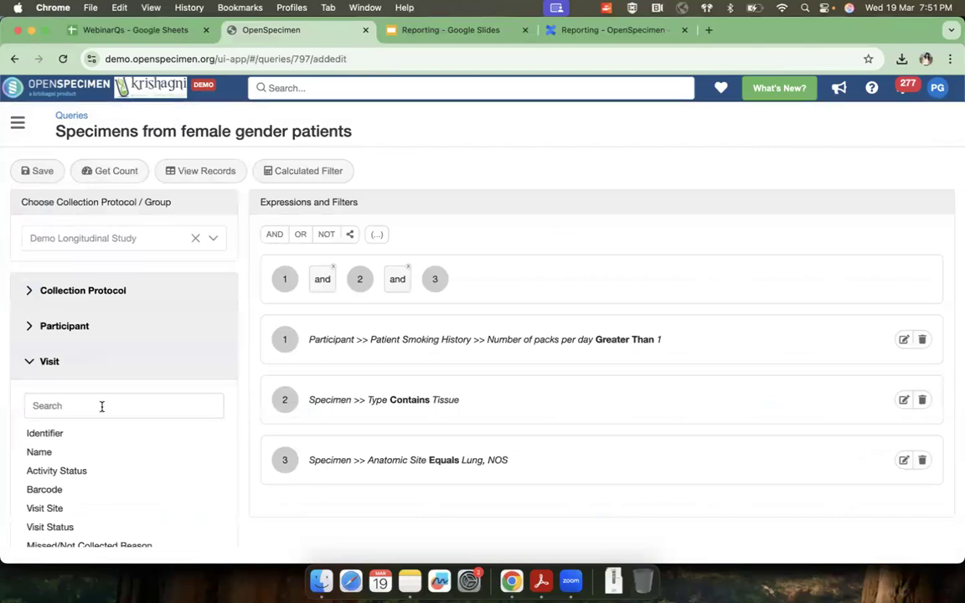
Step: Look through the available Visit fields for one that holds the diagnosis
left_click(102, 405)
type("dia")
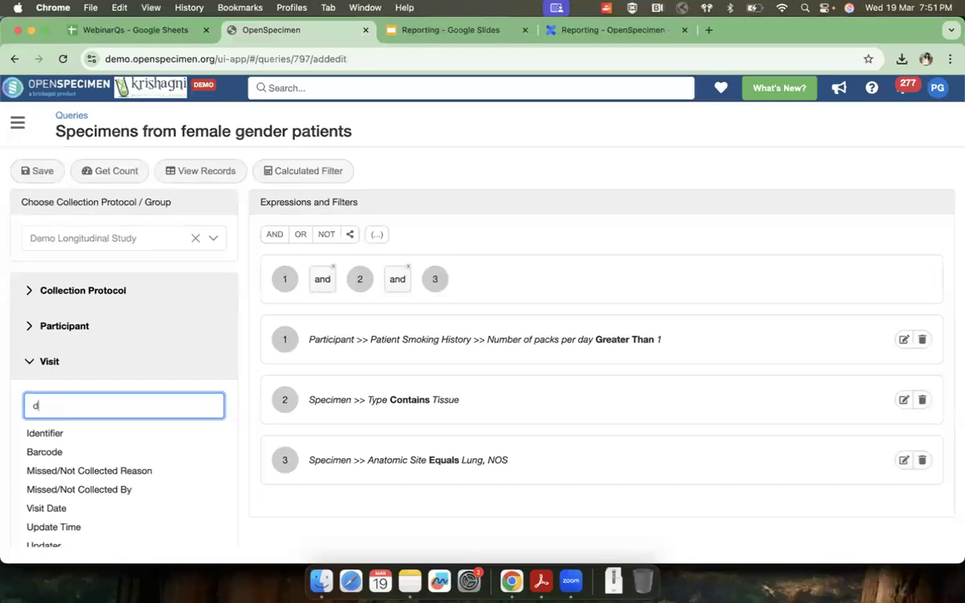
key("BackSpace")
key("BackSpace")
key("BackSpace")
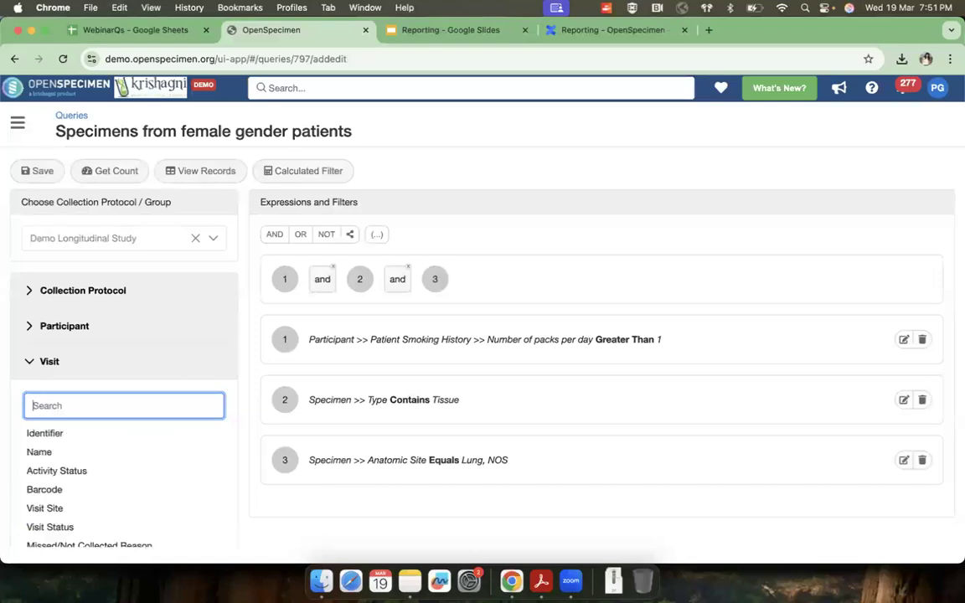
scroll(91, 465, "down", 2)
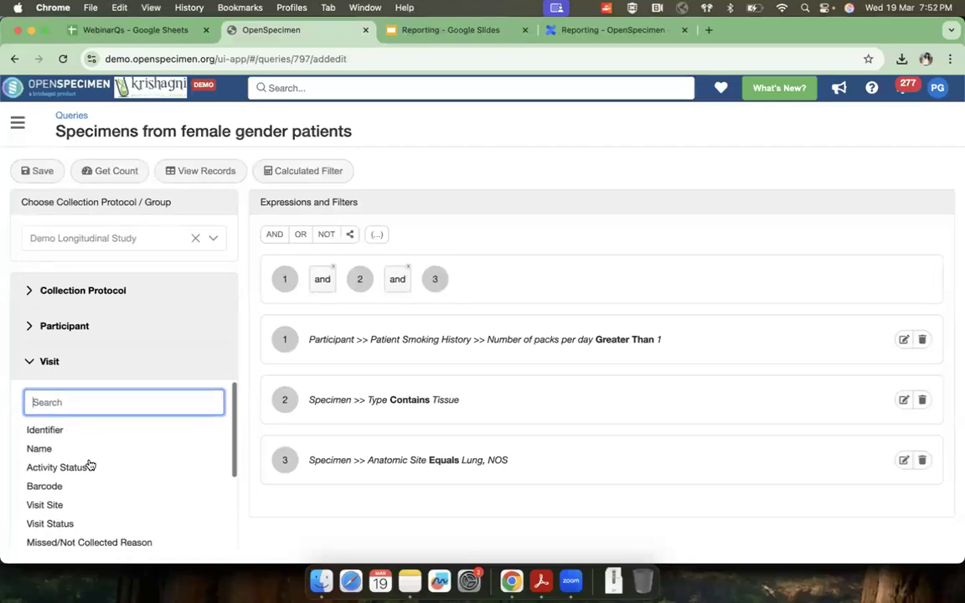
scroll(91, 465, "down", 1)
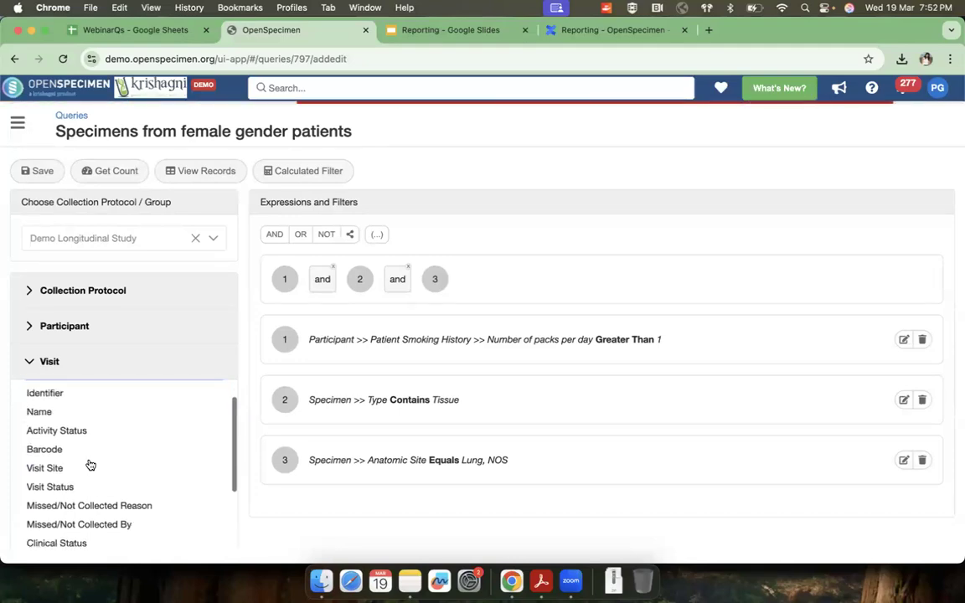
scroll(90, 465, "down", 3)
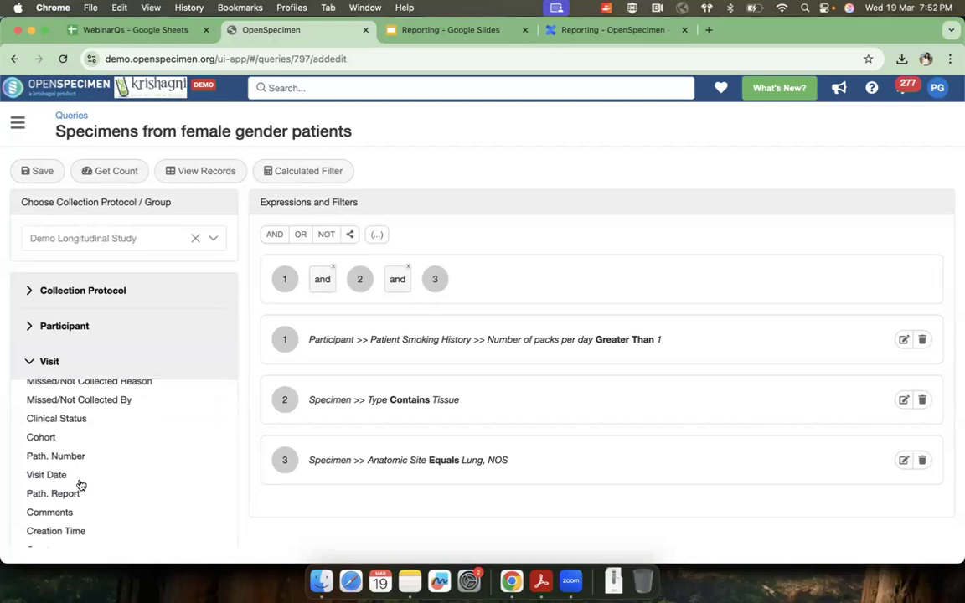
scroll(78, 483, "down", 2)
scroll(78, 486, "up", 6)
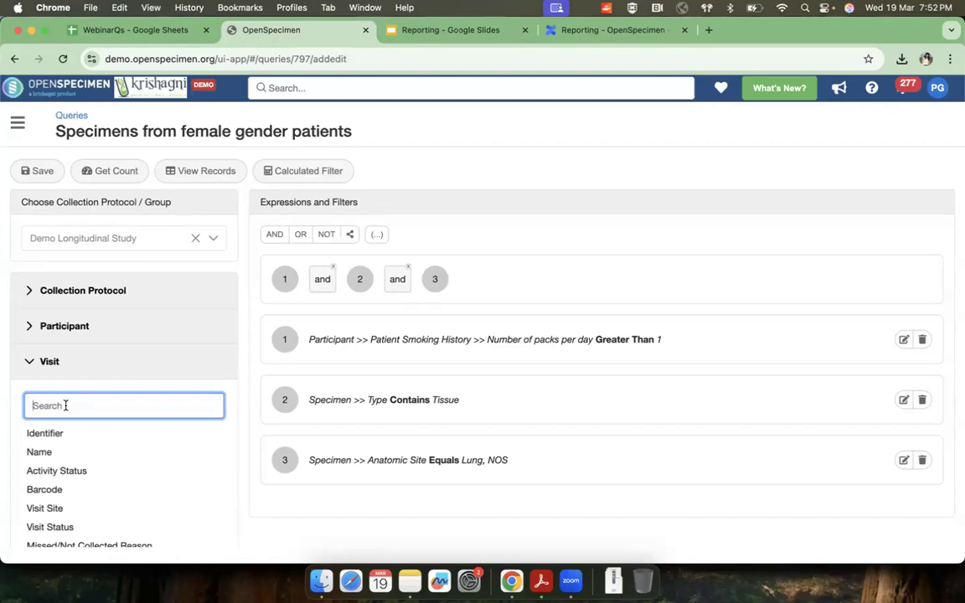
Step: Search the Visit fields for "diag" and add a parameterized Diagnosis filter with the operator All
type("diag")
left_click(47, 451)
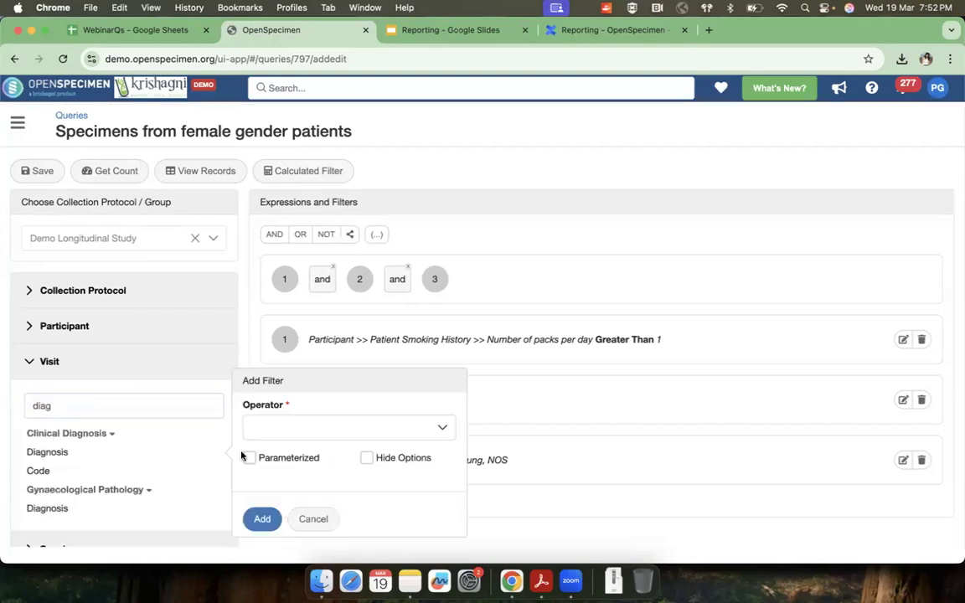
left_click(288, 427)
scroll(282, 388, "down", 1)
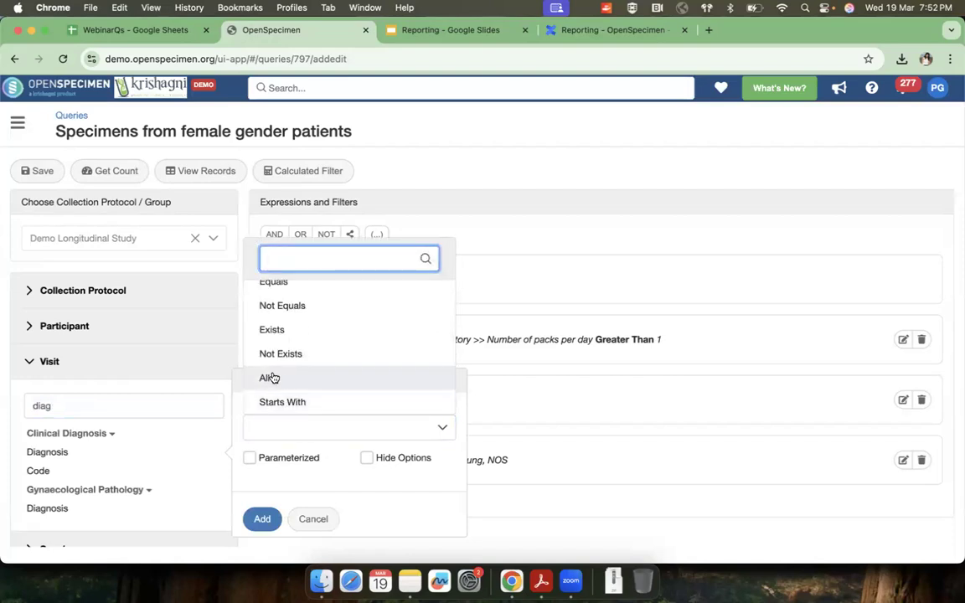
left_click(270, 378)
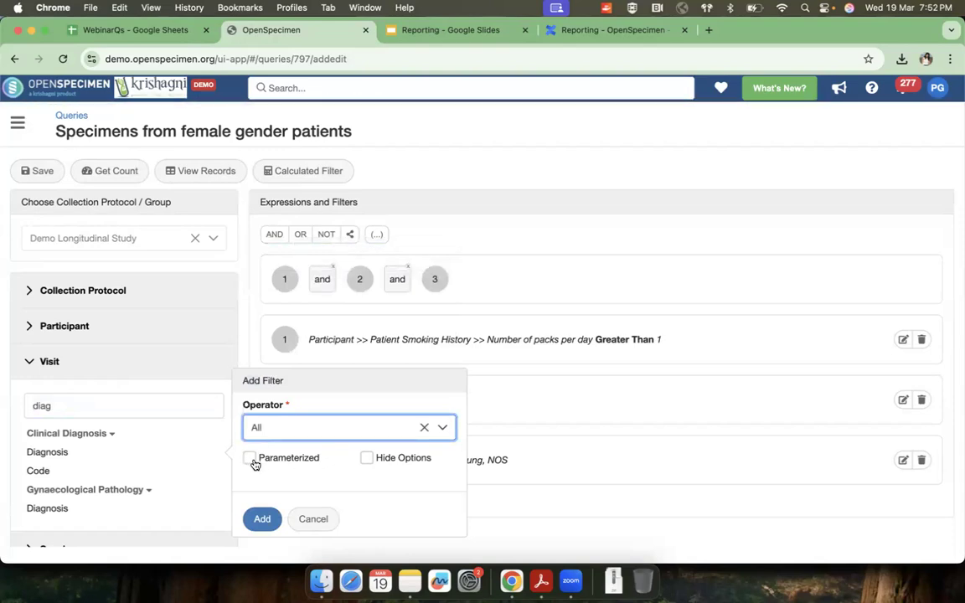
left_click_drag(260, 457, 327, 457)
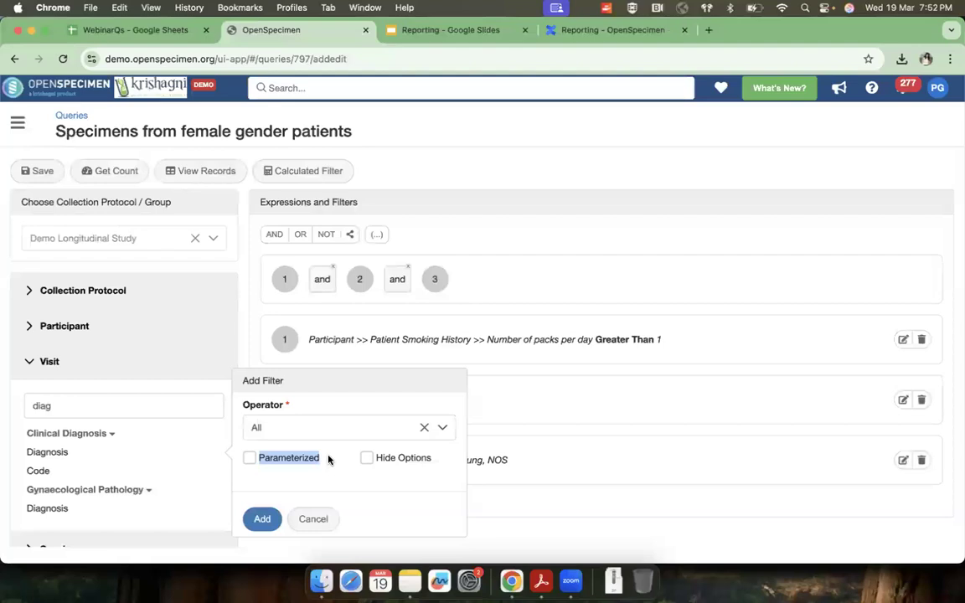
left_click(249, 458)
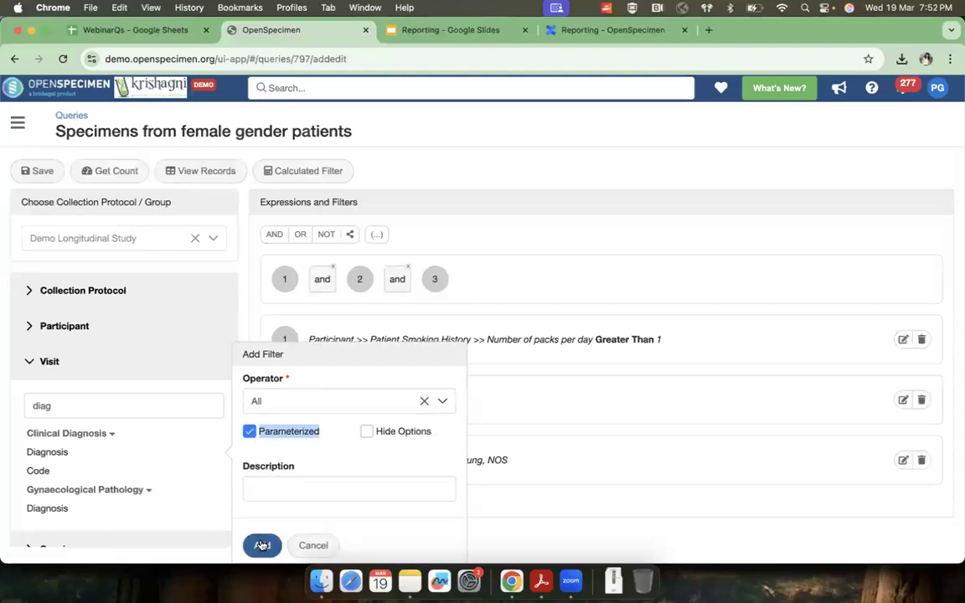
left_click(259, 542)
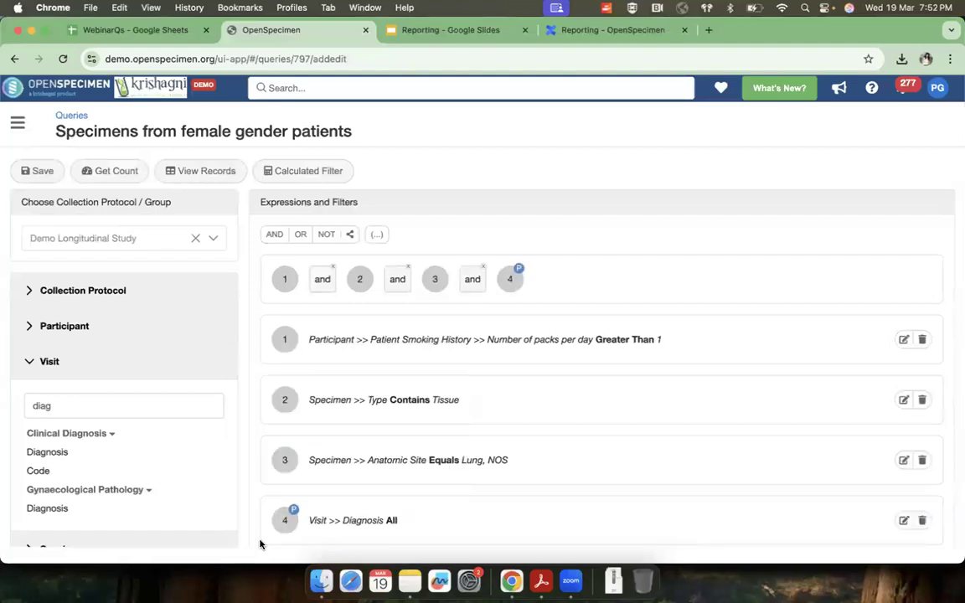
Step: View the matching records, narrow them to the diagnosis "Adenocarcinoma of lung (disorder)", and clear that selection
left_click(213, 172)
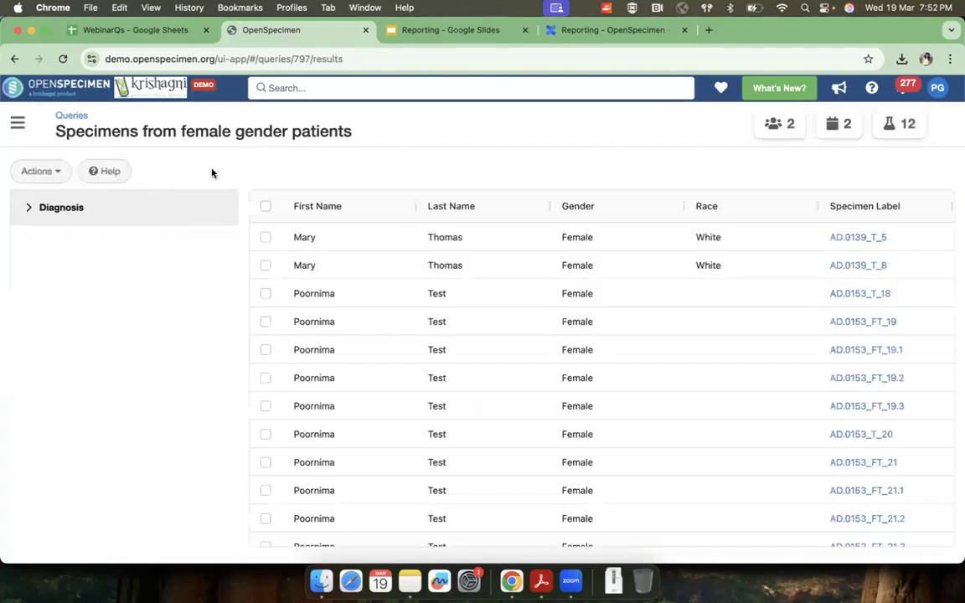
left_click(61, 221)
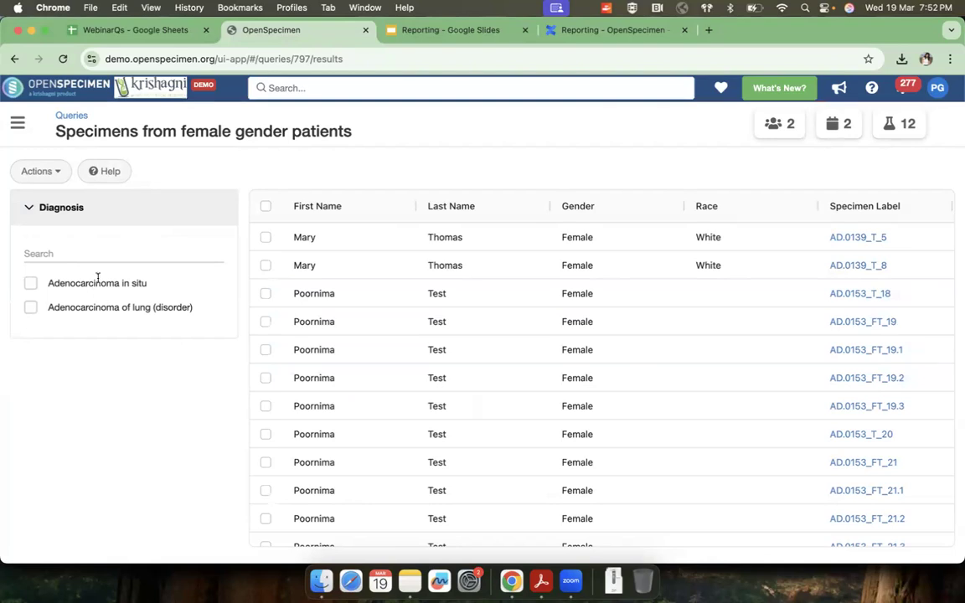
left_click(31, 308)
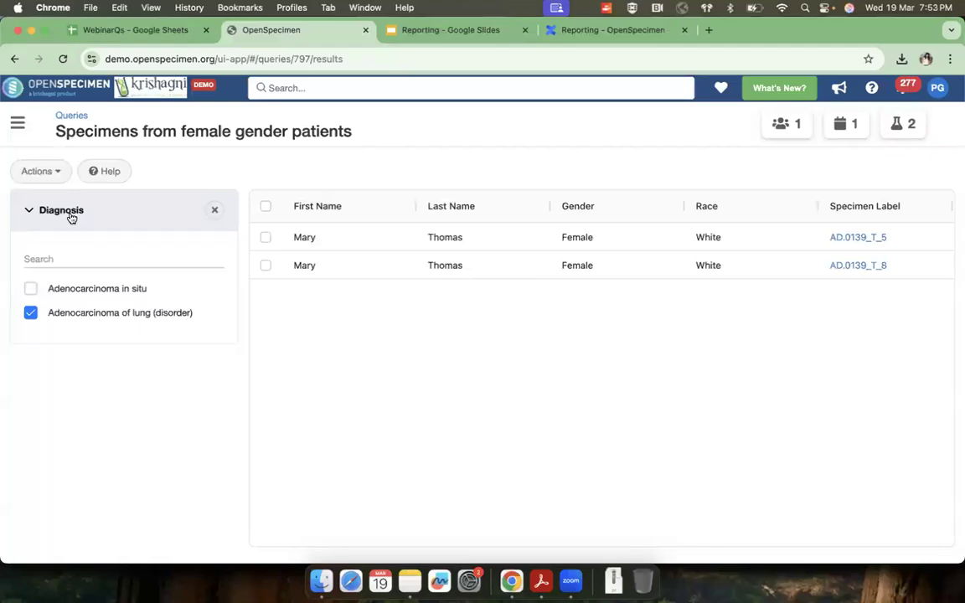
left_click(30, 308)
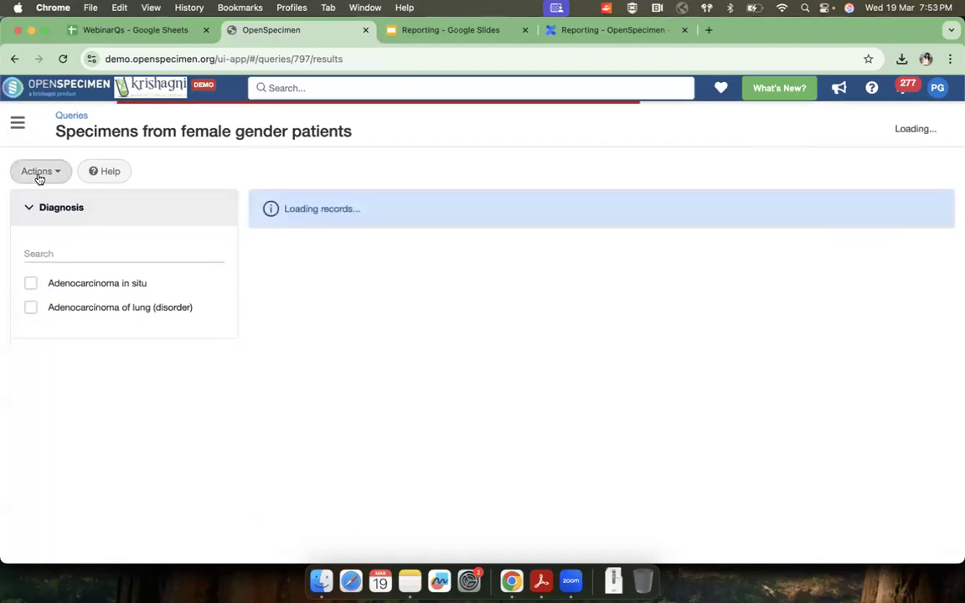
Step: Reopen the query for editing and add a parameterized participant Gender filter with the operator All
left_click(36, 172)
left_click(51, 202)
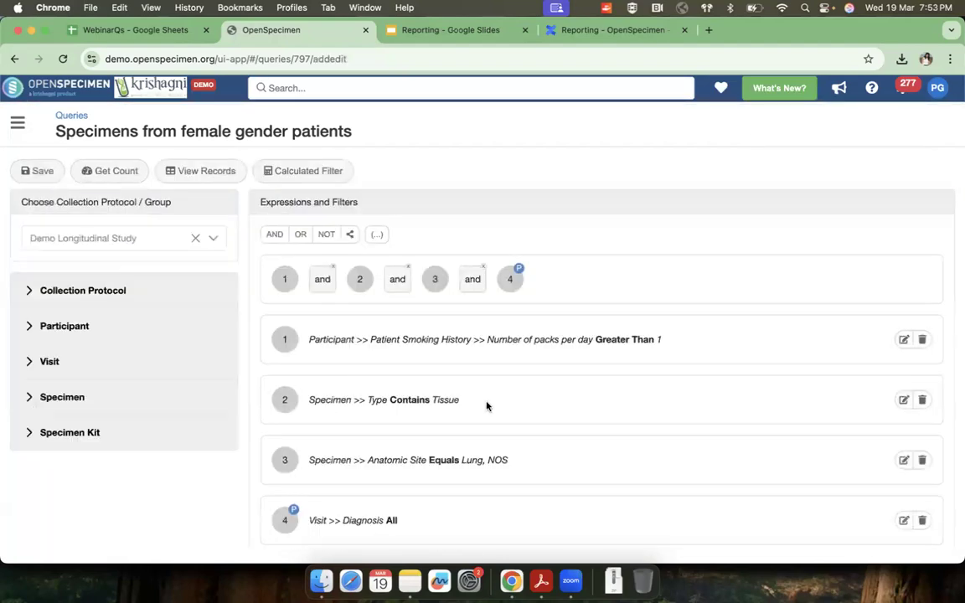
left_click(38, 326)
scroll(98, 420, "down", 2)
scroll(98, 420, "down", 5)
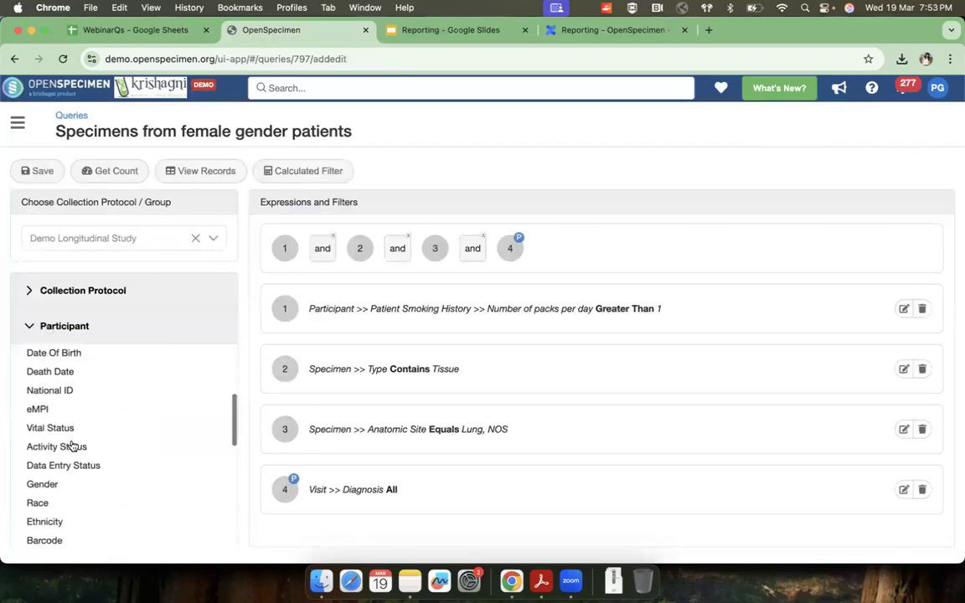
left_click(60, 466)
left_click(277, 439)
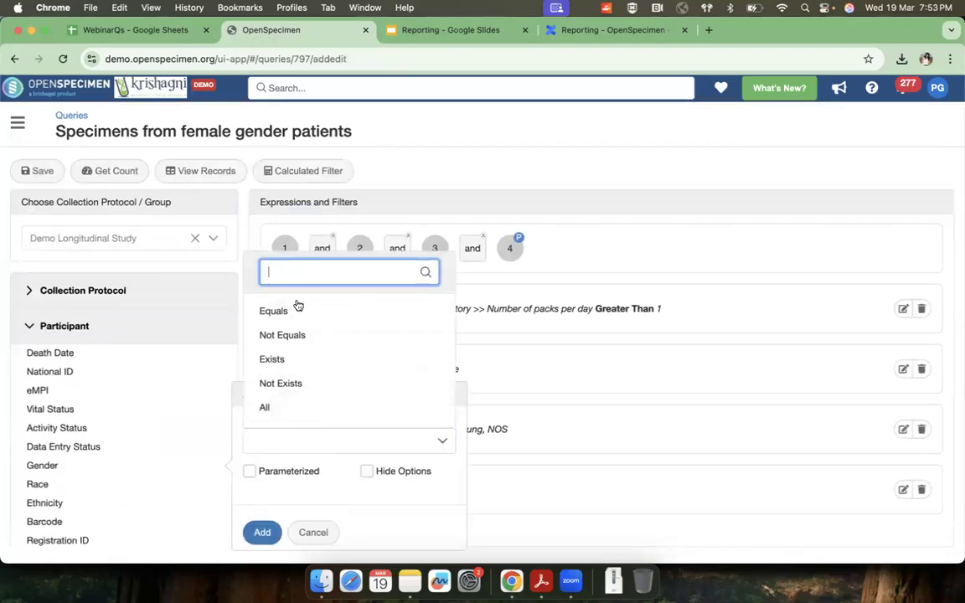
left_click(283, 408)
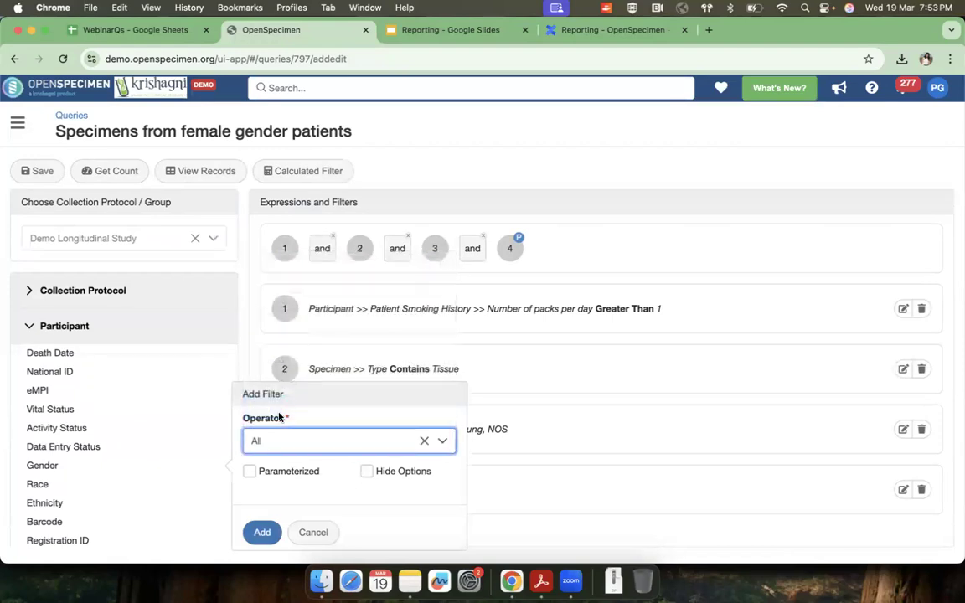
left_click(250, 472)
left_click(261, 458)
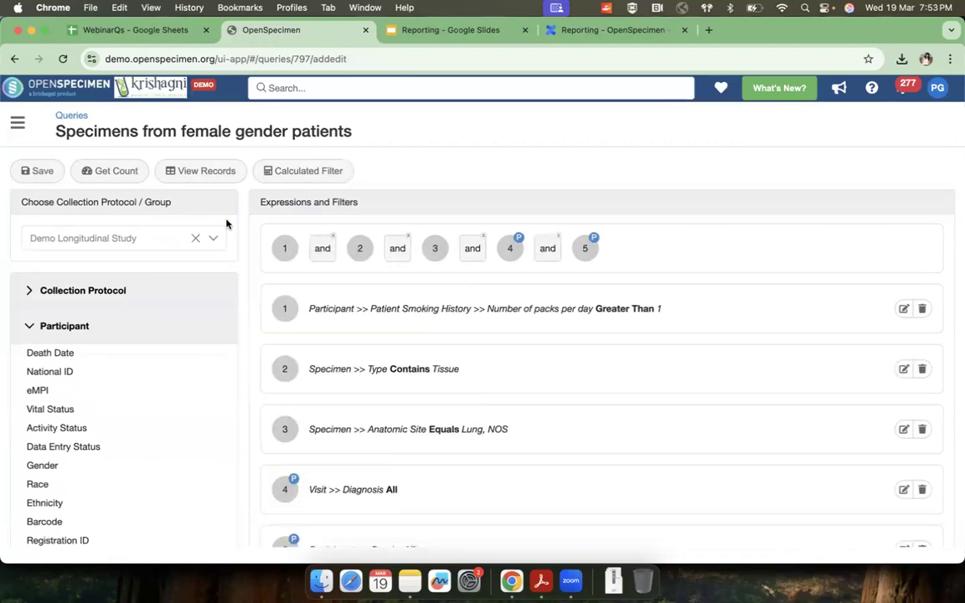
Step: View the query's records again and check the options offered by the Gender filter
left_click(210, 172)
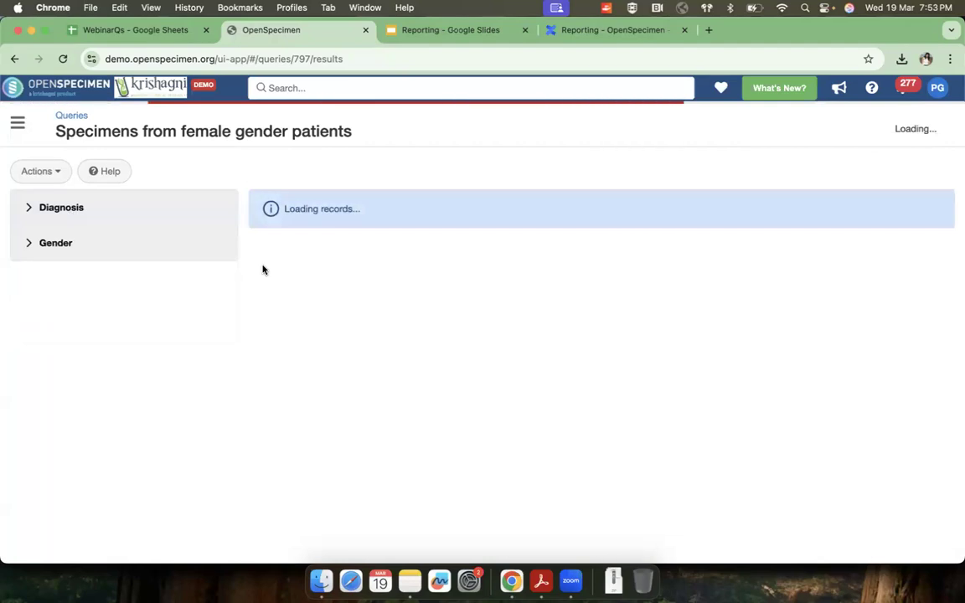
left_click(30, 243)
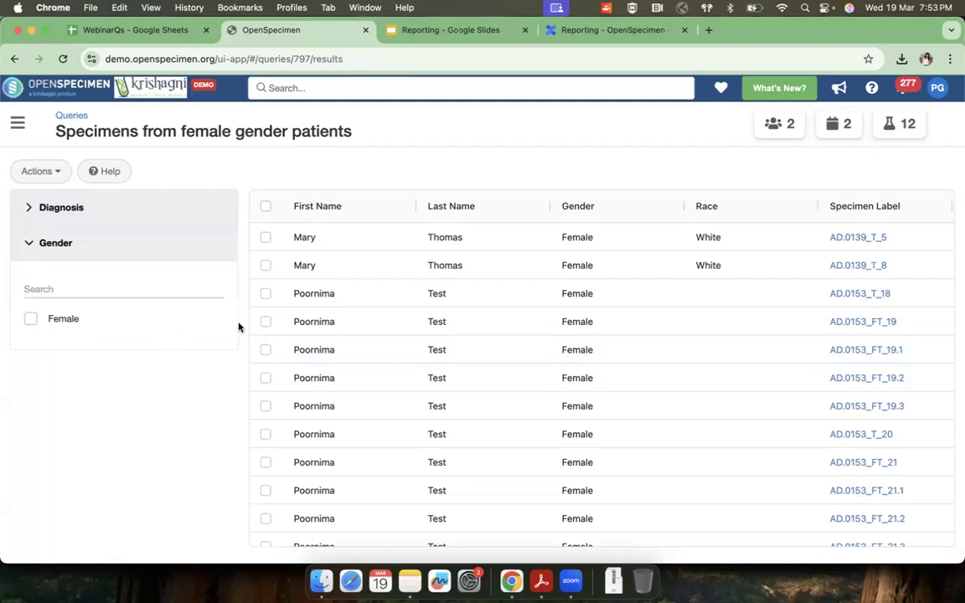
left_click(29, 243)
Step: Save a copy of the query titled "Specimens from patients who smoke more than a pack per day"
left_click(47, 172)
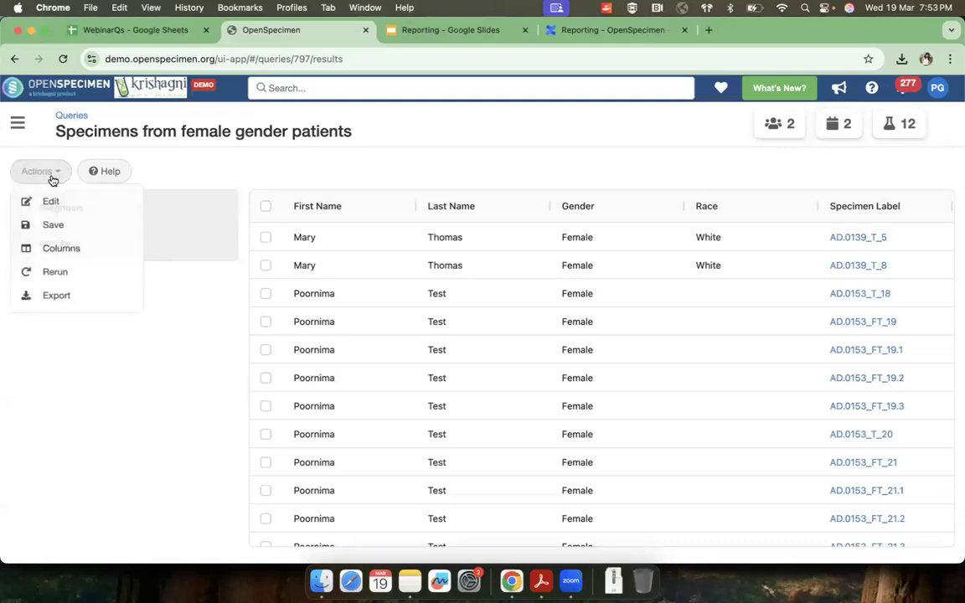
left_click(53, 226)
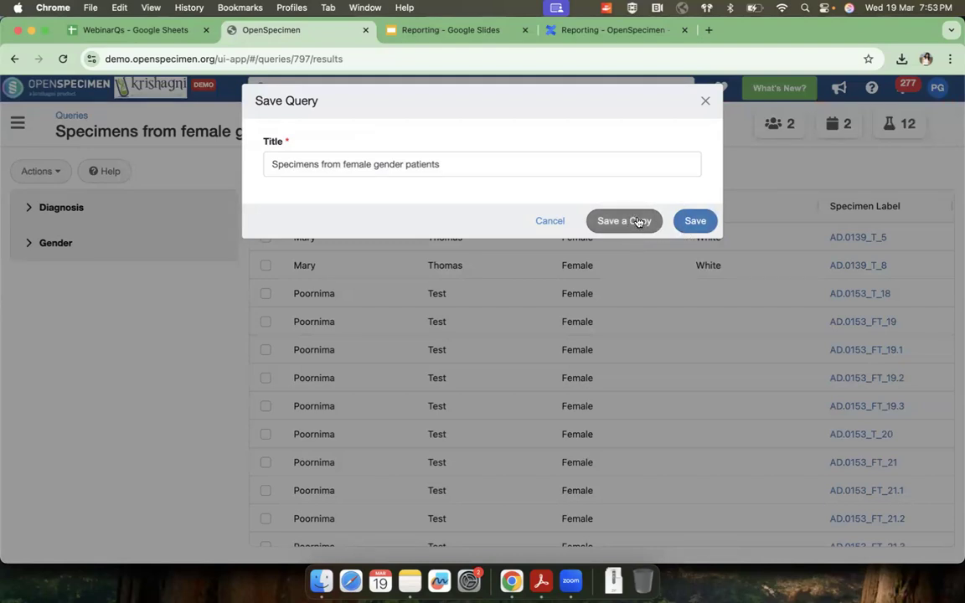
triple_click(465, 155)
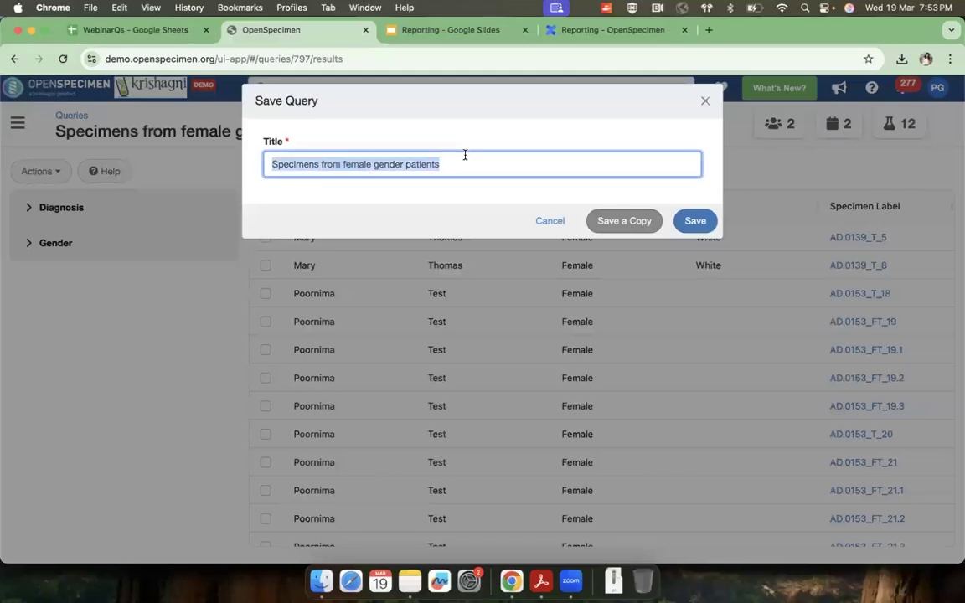
type("Specimens")
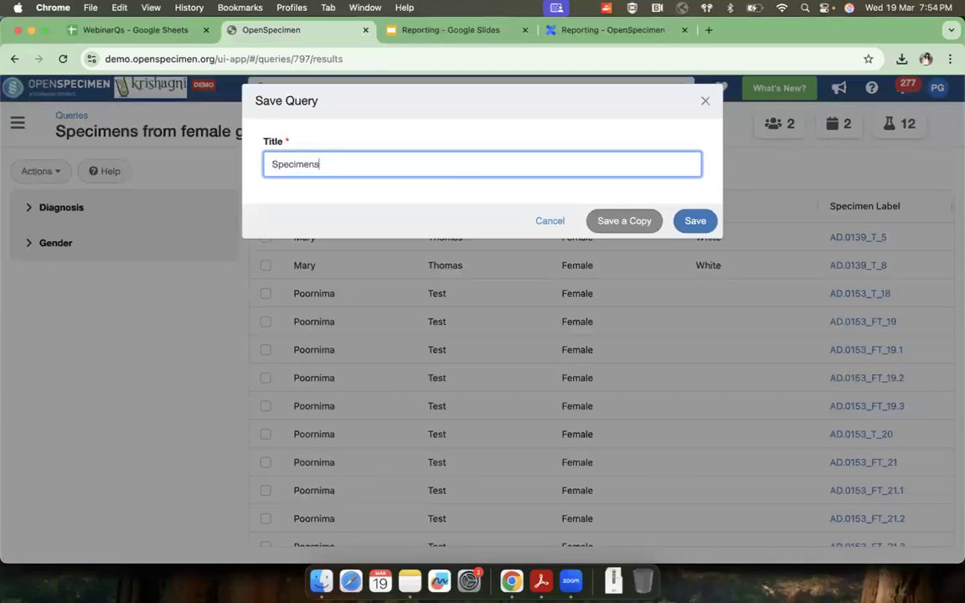
type(" from patients who")
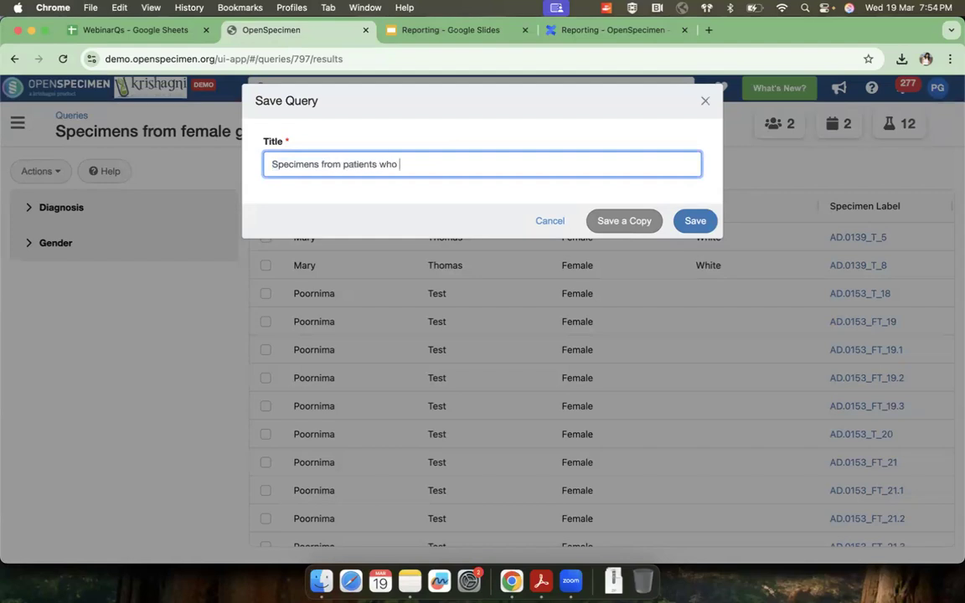
type(" smoke more than a pack per day")
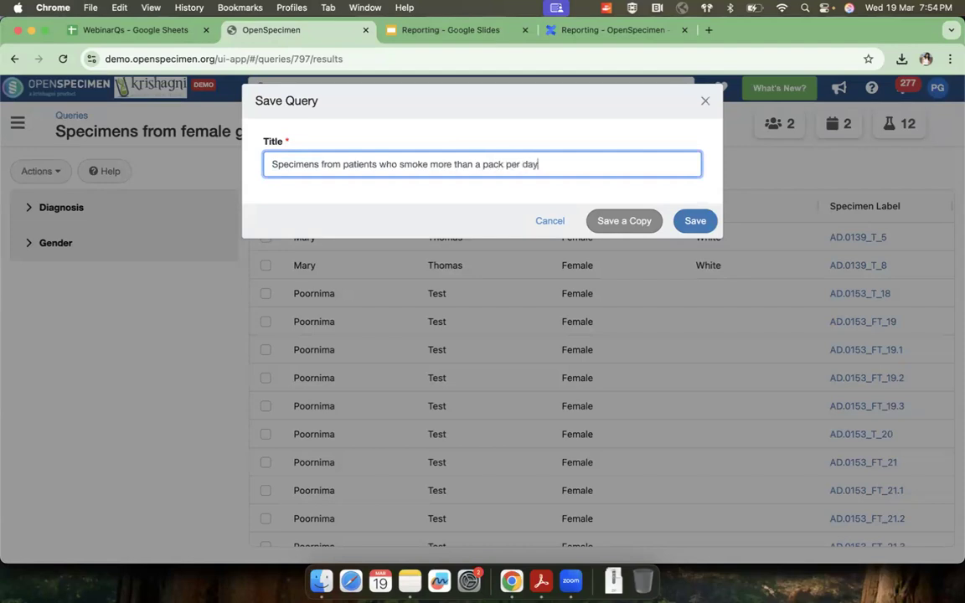
left_click(628, 228)
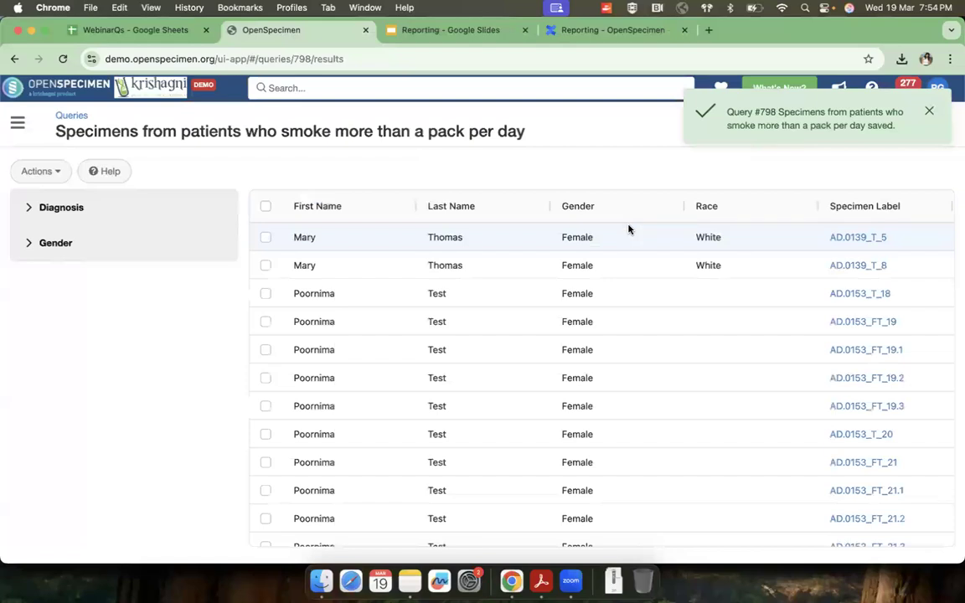
Step: Reopen the new query for editing and review its filter expressions, from packs per day down to Diagnosis and Gender
left_click(47, 174)
left_click(48, 199)
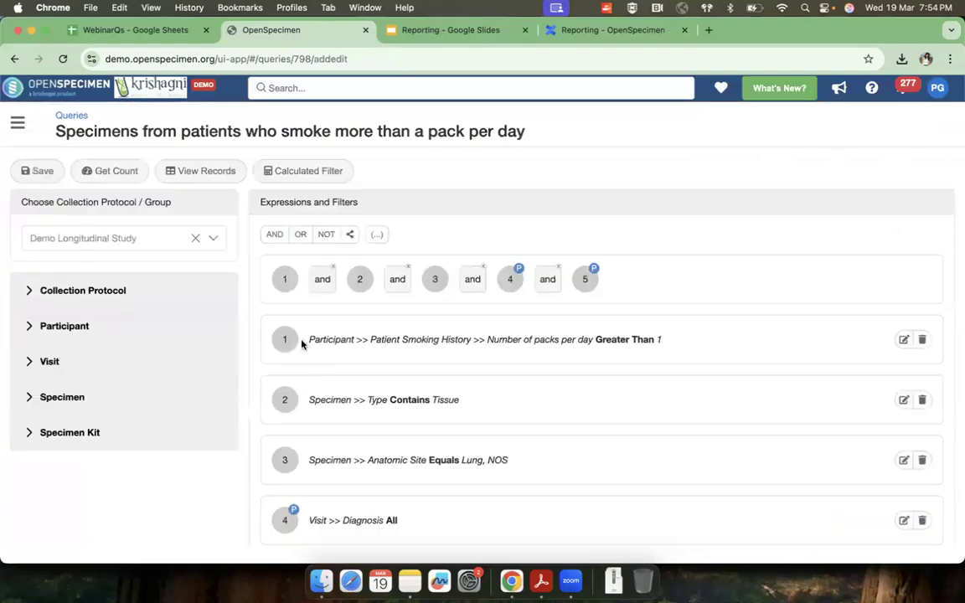
triple_click(635, 343)
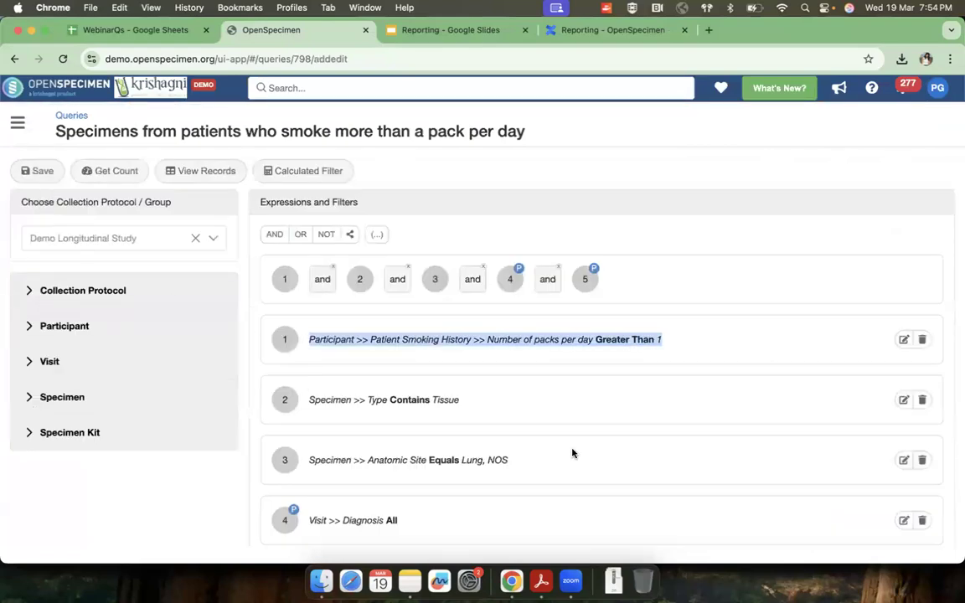
scroll(572, 453, "down", 2)
left_click_drag(437, 456, 449, 503)
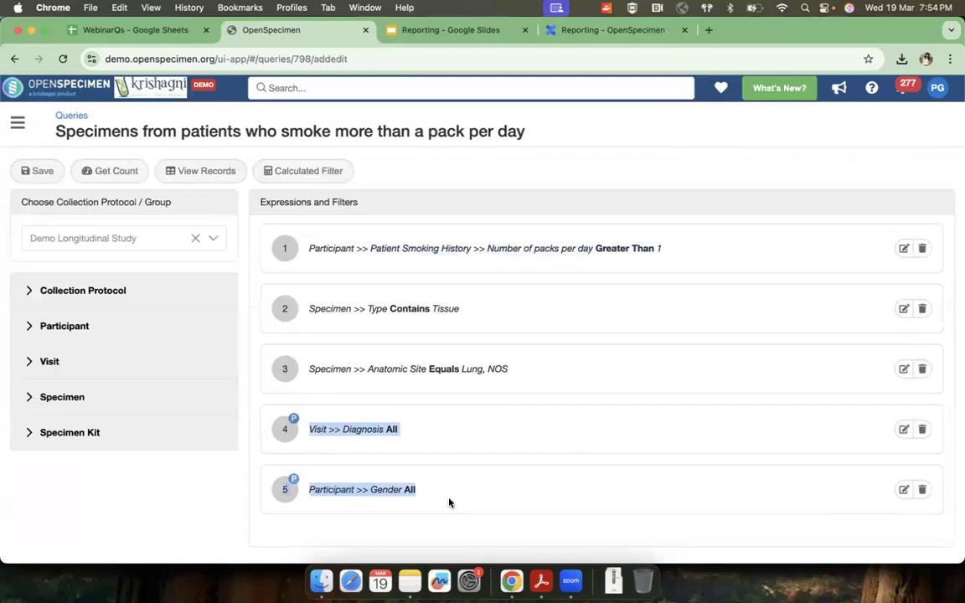
Step: View the query's records and check the options offered by the Diagnosis filter
left_click(201, 170)
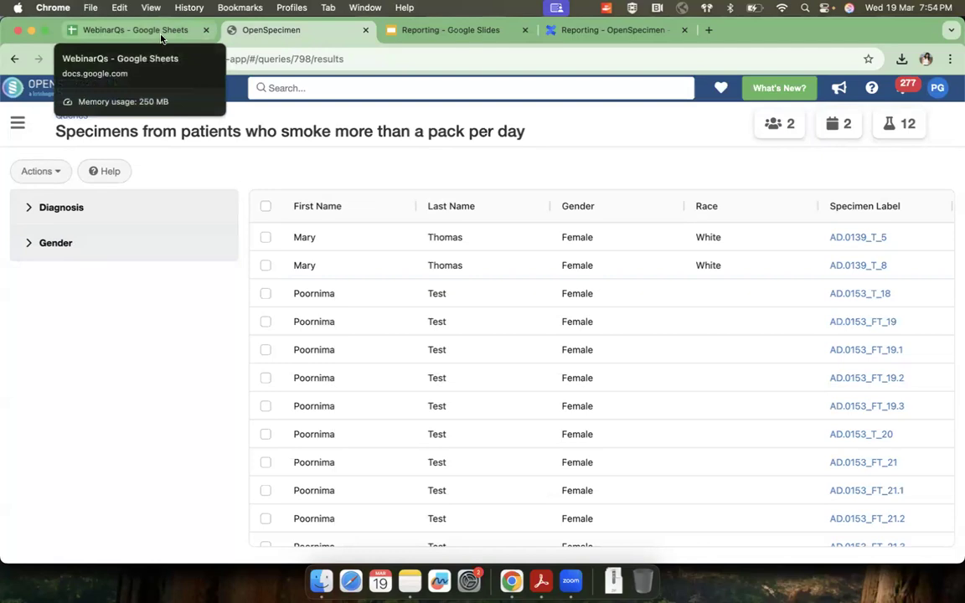
left_click(30, 211)
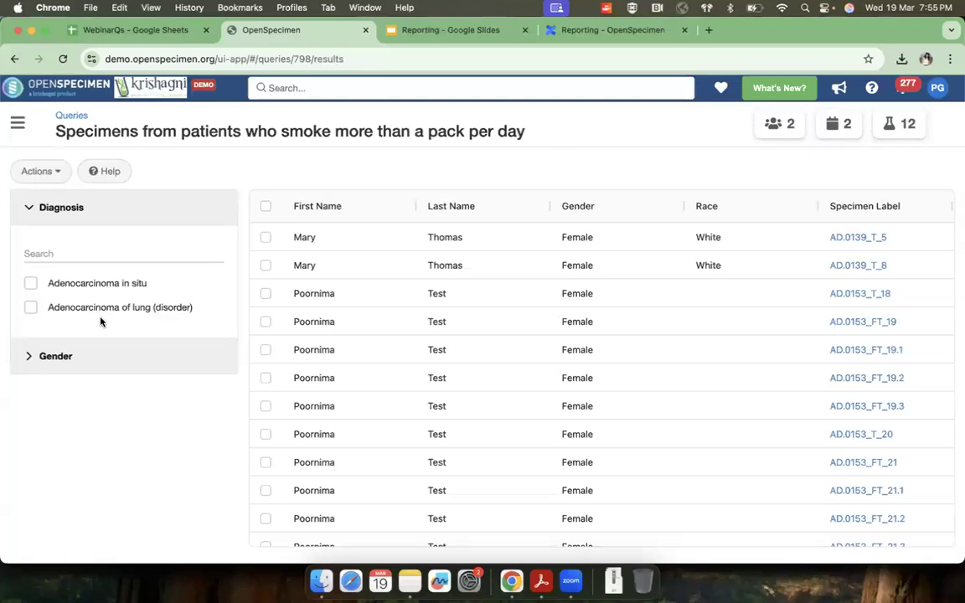
left_click(31, 210)
left_click(31, 211)
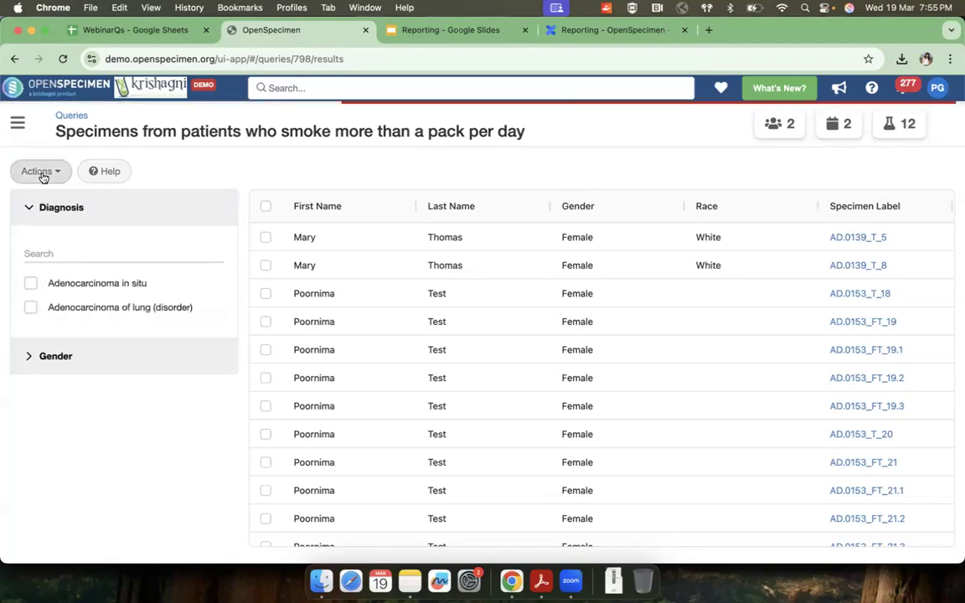
Step: Return to editing the query and inspect the settings of the Diagnosis filter without changing them
left_click(41, 172)
left_click(48, 201)
scroll(599, 351, "down", 1)
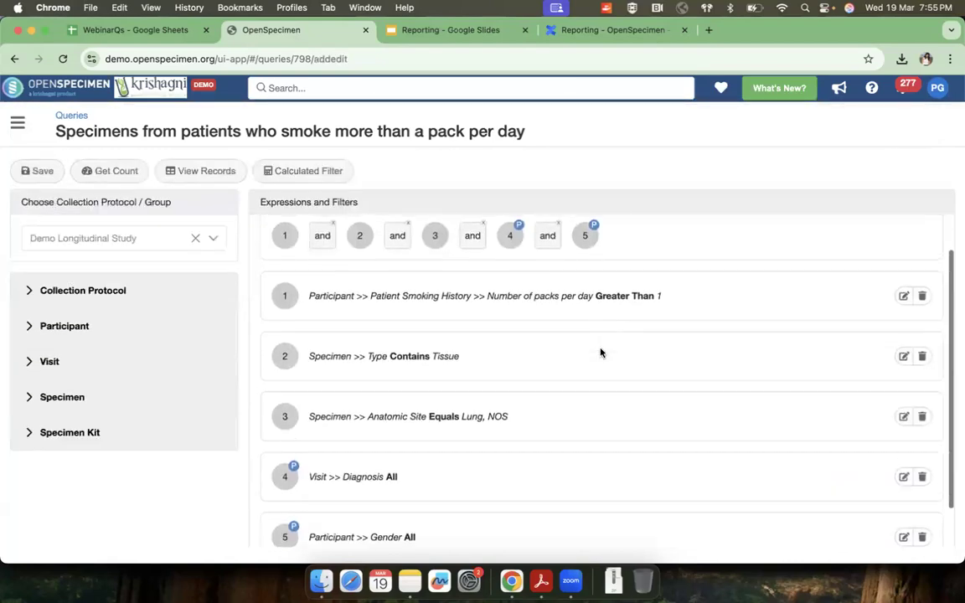
scroll(600, 352, "down", 2)
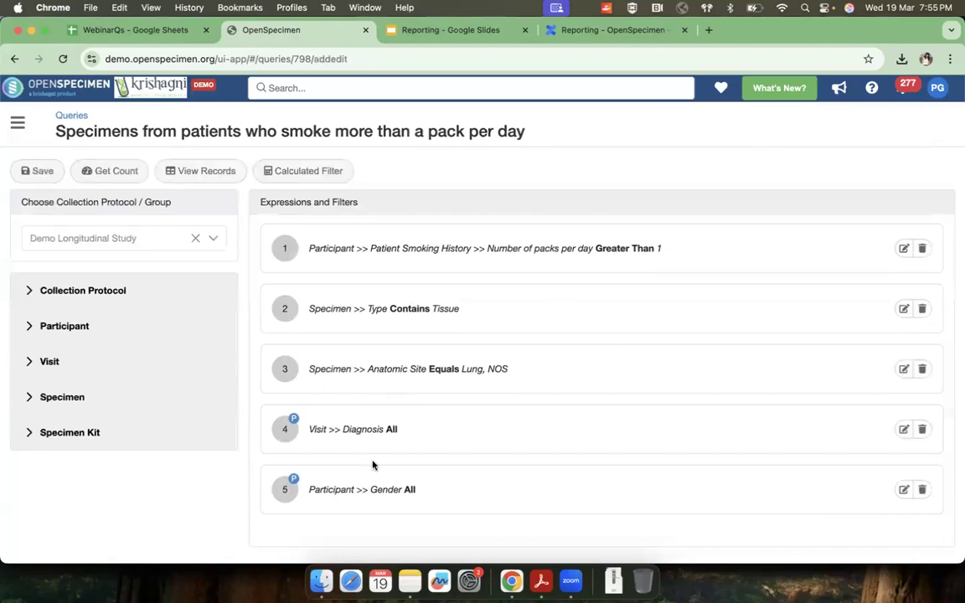
left_click_drag(308, 427, 444, 428)
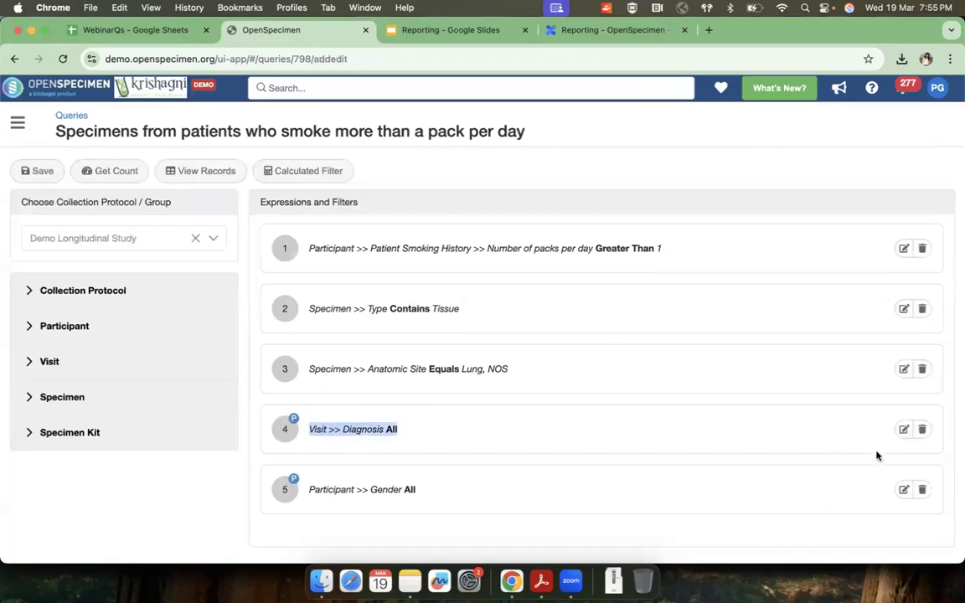
left_click(903, 430)
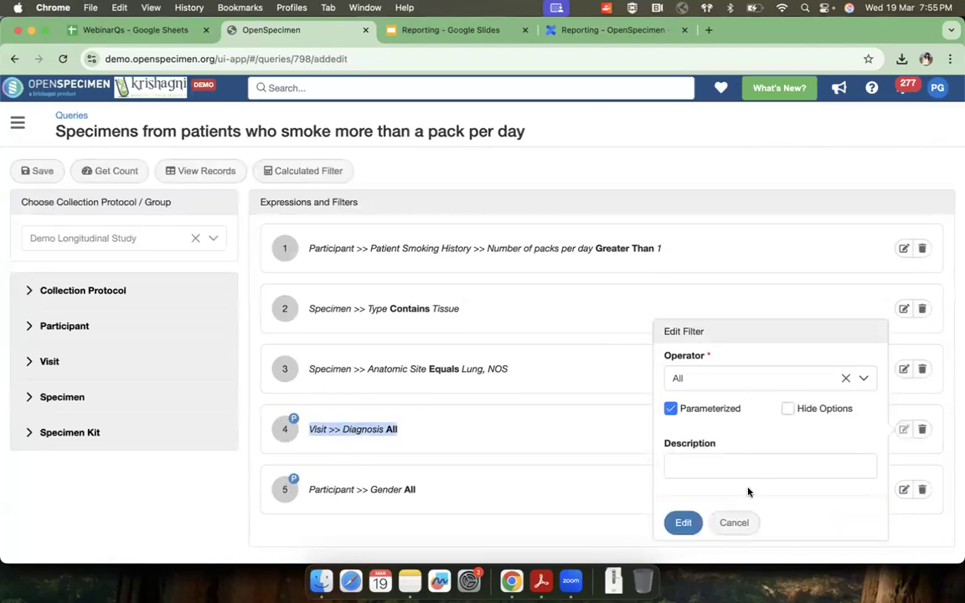
left_click(735, 523)
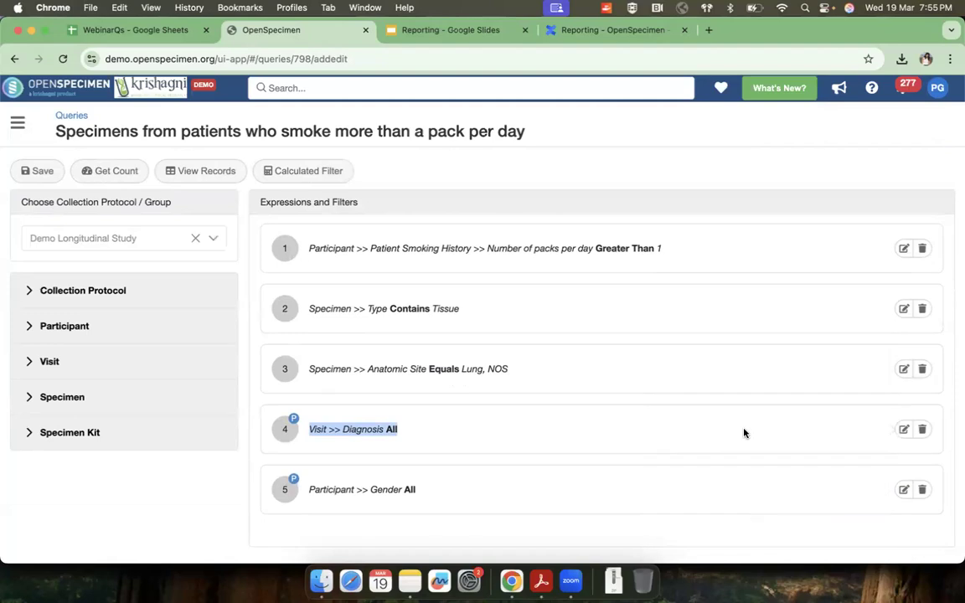
Step: Change the operator of the specimen Anatomic Site filter to Is One Of
left_click(903, 369)
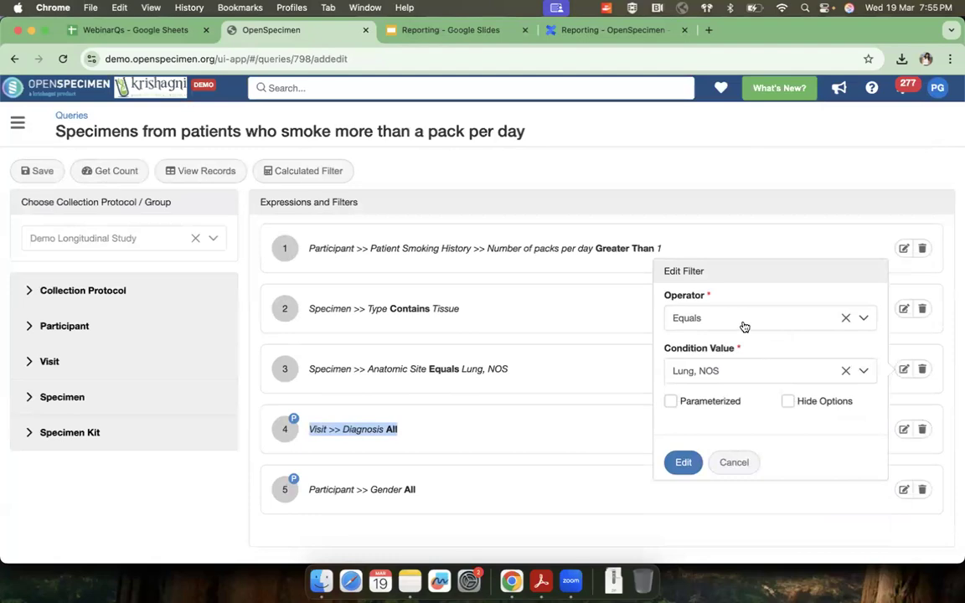
left_click(742, 320)
scroll(725, 415, "down", 4)
left_click(719, 468)
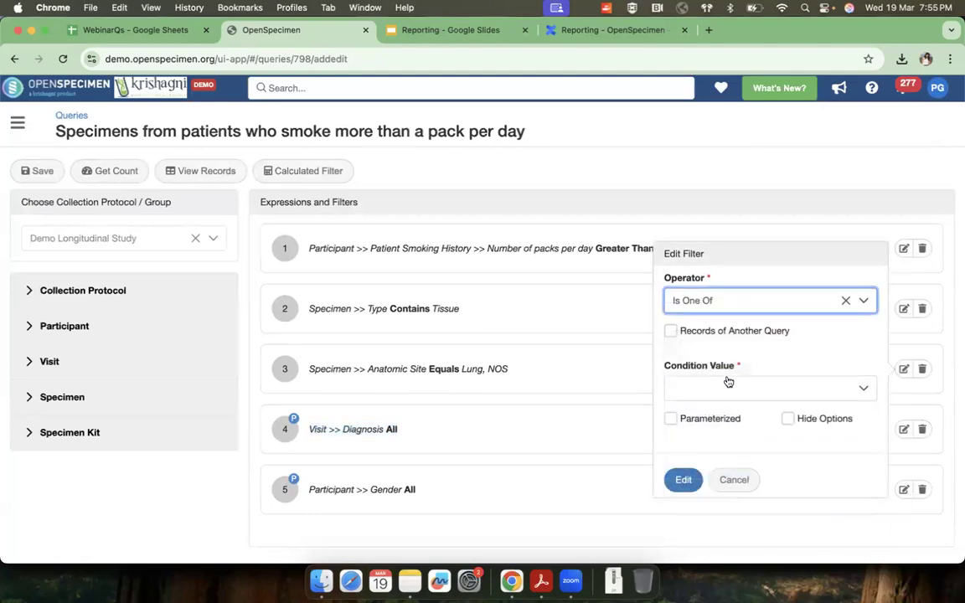
Step: Try to pick individual lung sites as condition values for the Anatomic Site filter
left_click(721, 390)
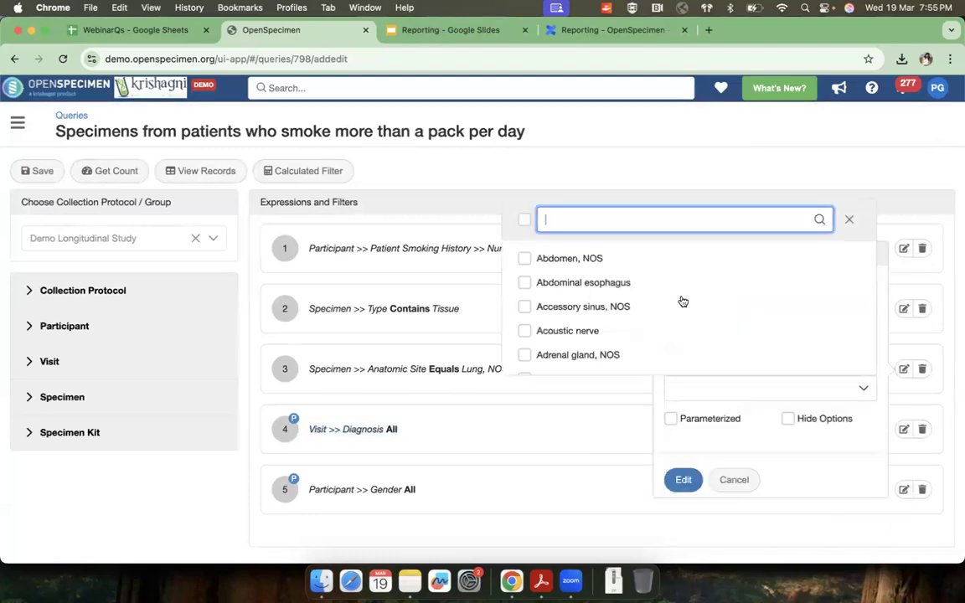
scroll(681, 298, "down", 1)
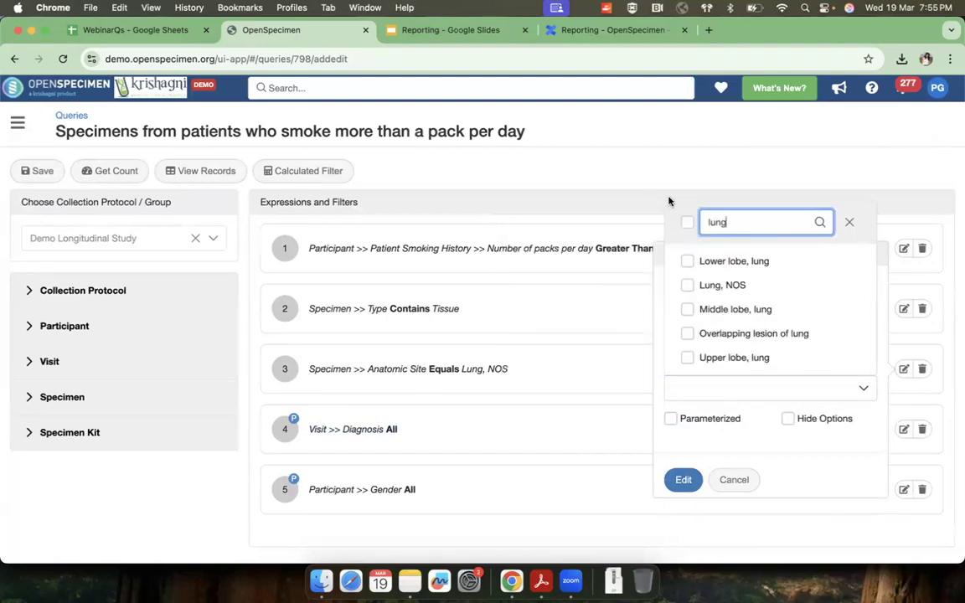
left_click(686, 264)
left_click(685, 294)
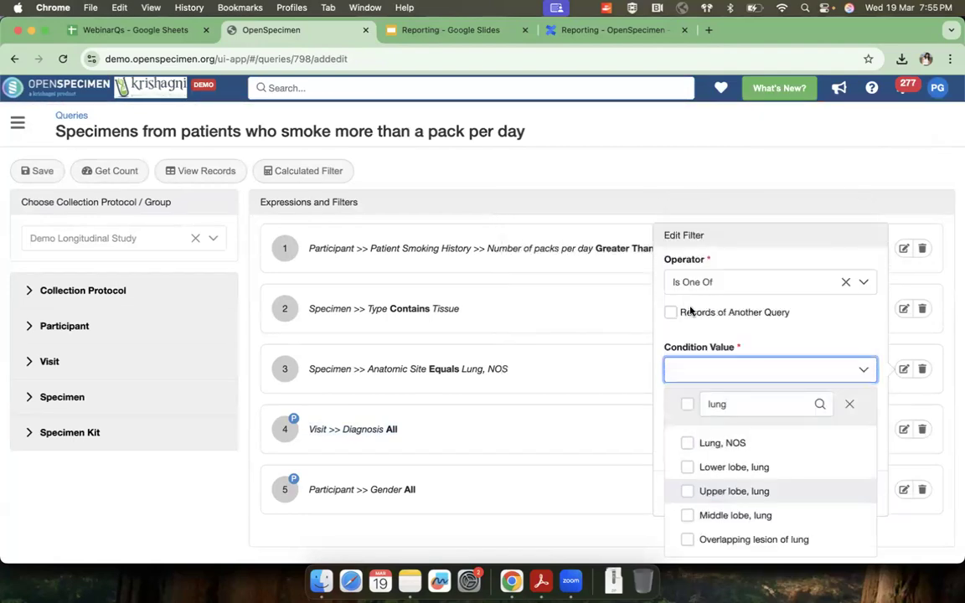
left_click(687, 444)
left_click(722, 397)
Step: Search the condition values for "lung", select all matching sites, and apply the Anatomic Site filter as parameterized
left_click(738, 387)
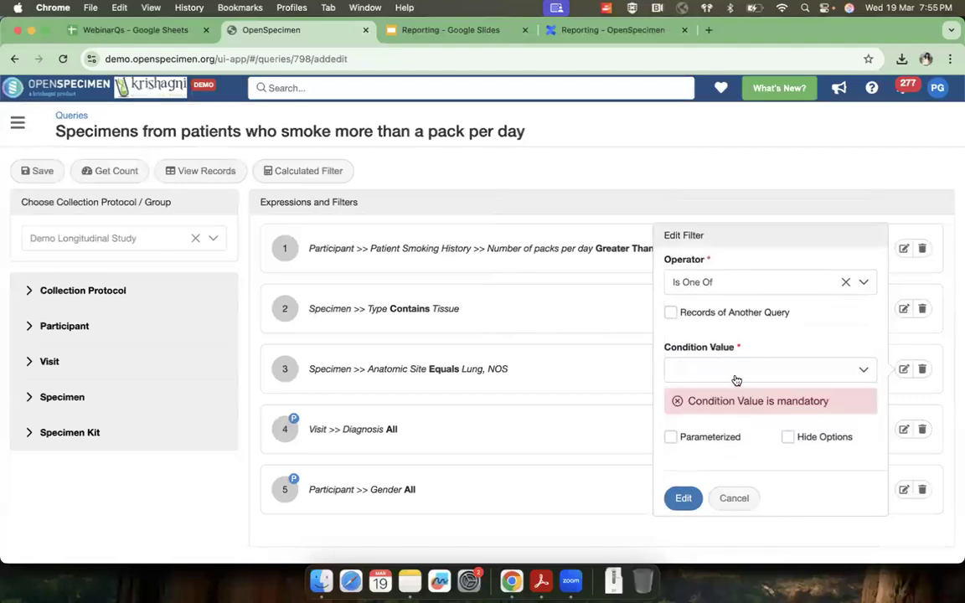
type("lun")
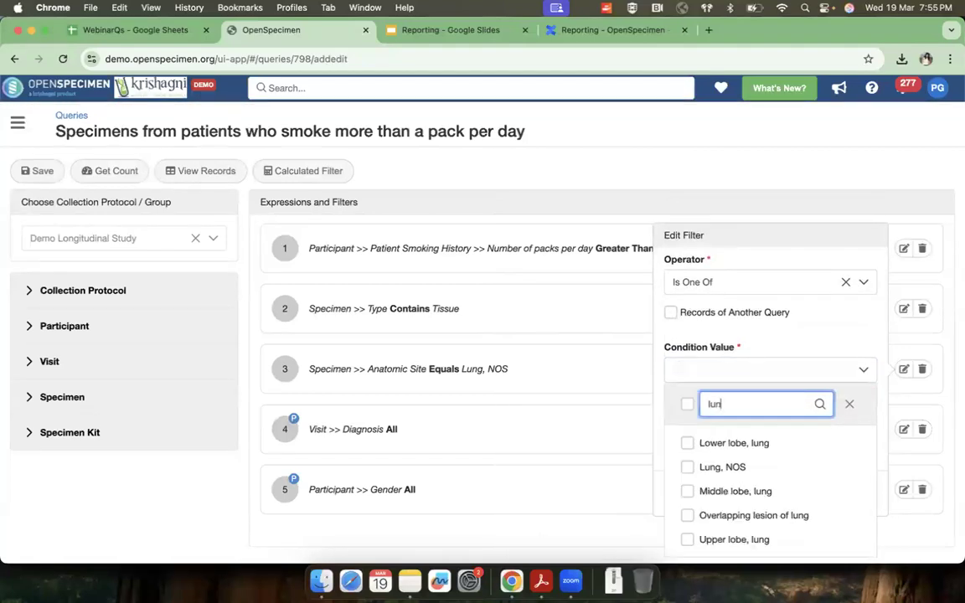
type("g")
left_click(687, 404)
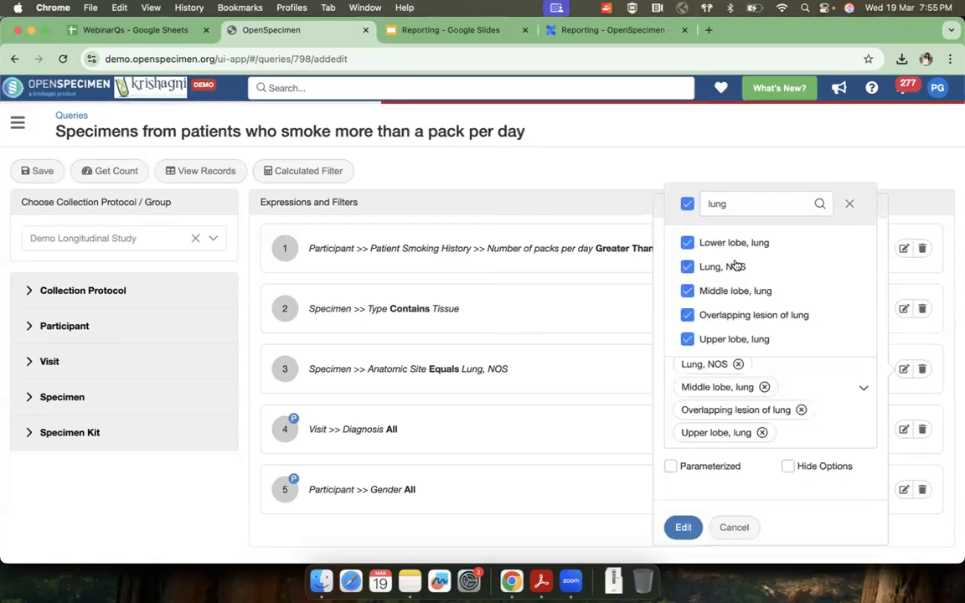
left_click(683, 477)
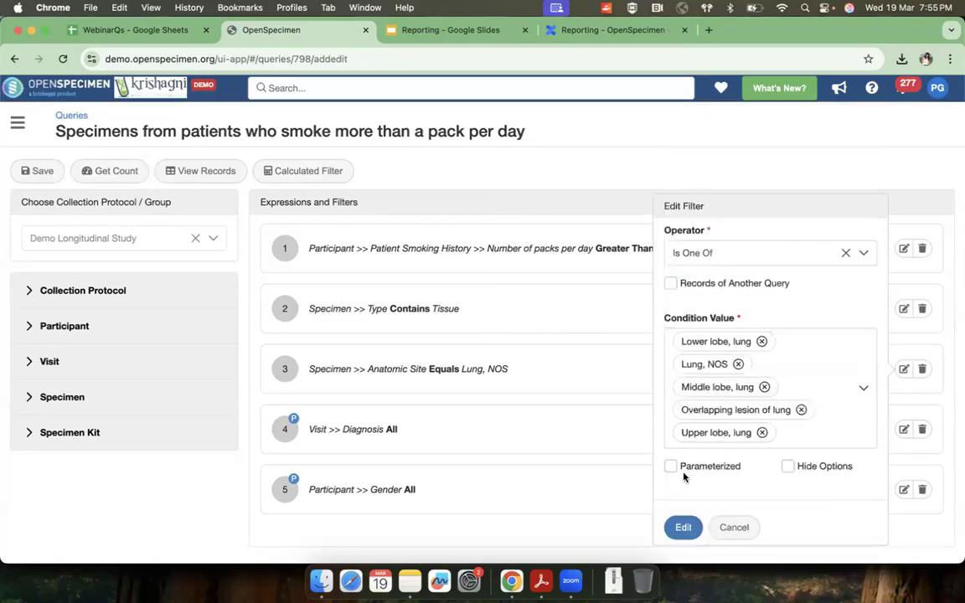
left_click(670, 467)
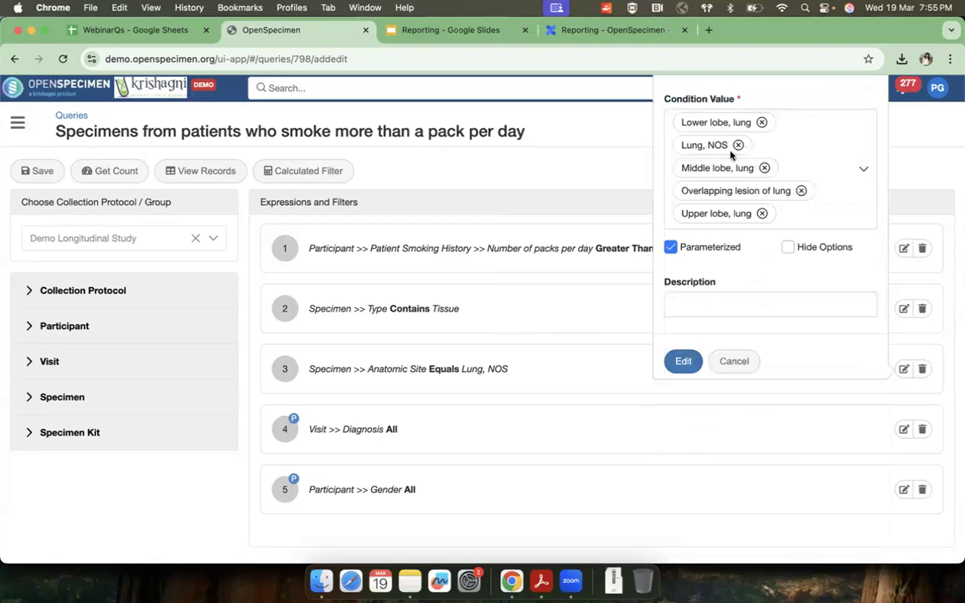
left_click(683, 361)
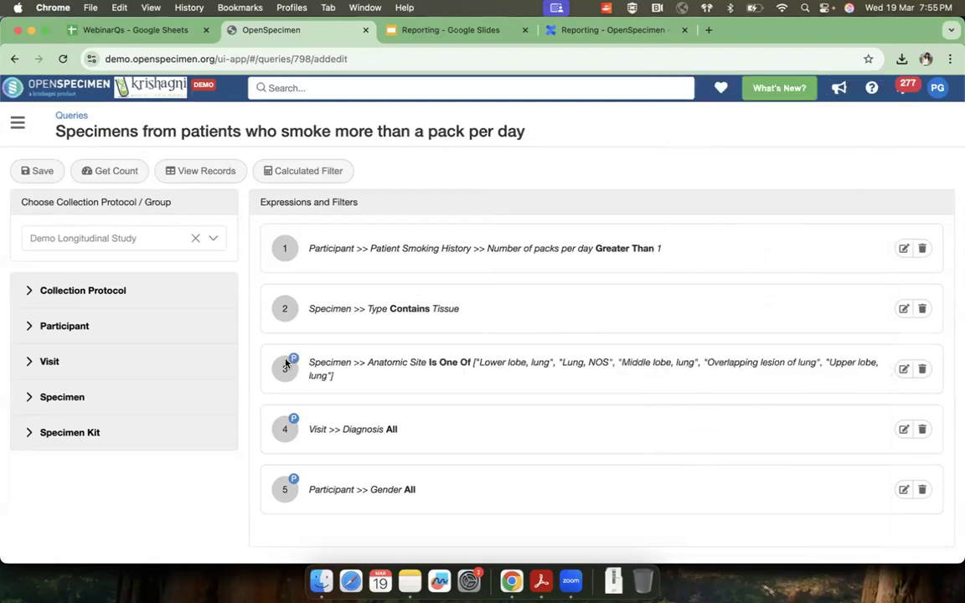
Step: View the query's records and narrow them to the anatomic sites "Lower lobe, lung", "Lung, NOS" and "Middle lobe, lung"
left_click(199, 174)
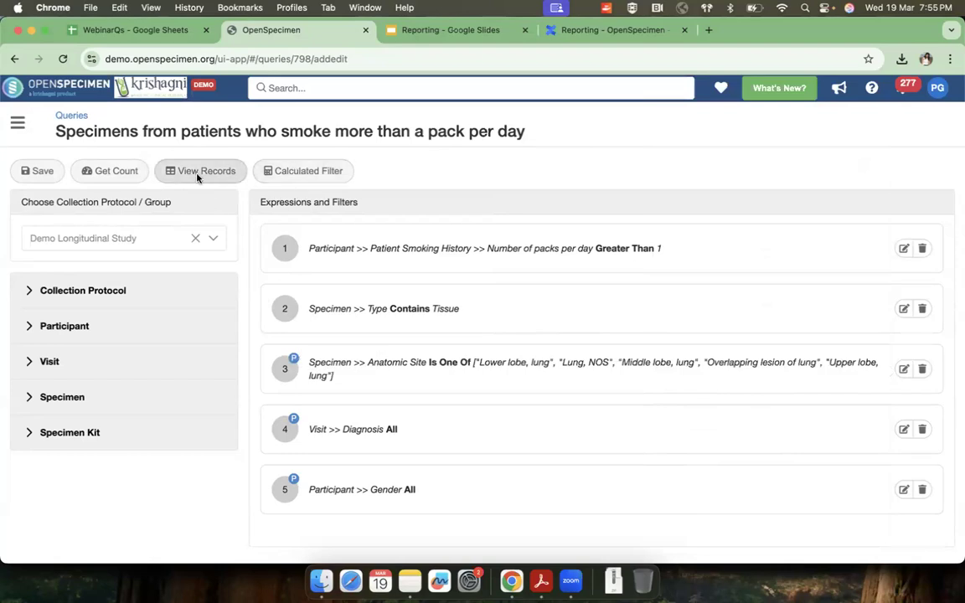
left_click(29, 208)
left_click(29, 210)
left_click(29, 209)
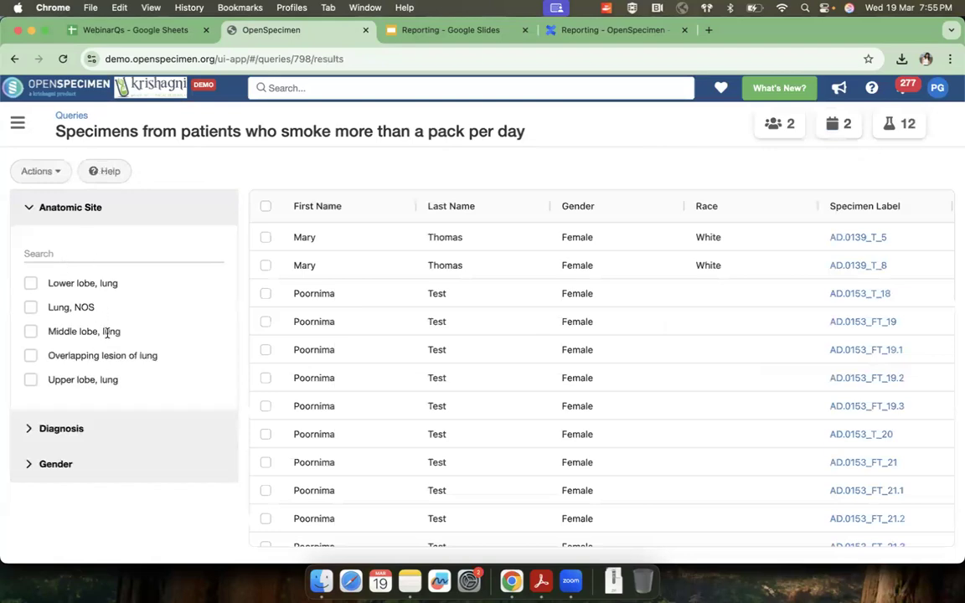
left_click(30, 283)
left_click(31, 315)
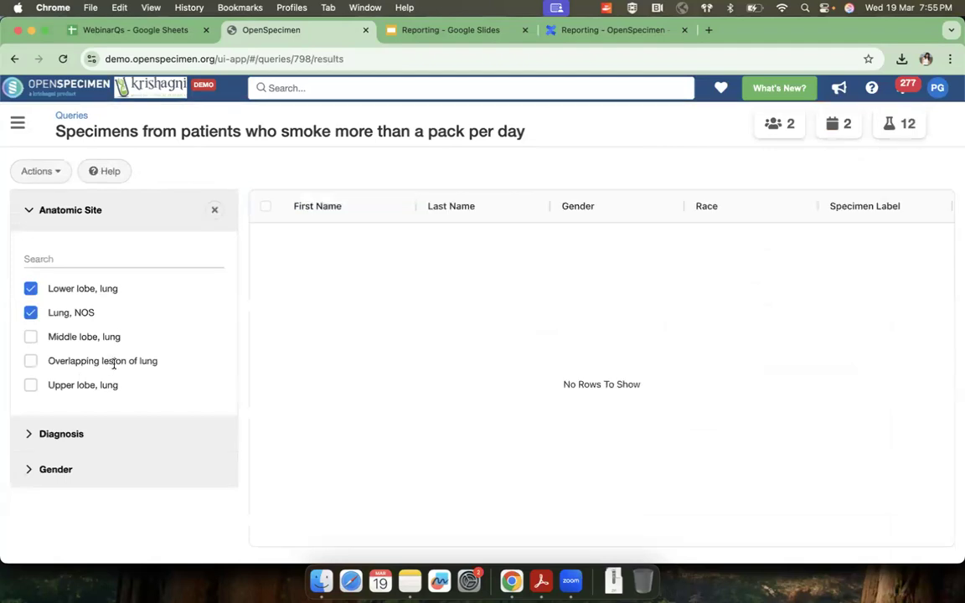
left_click(31, 337)
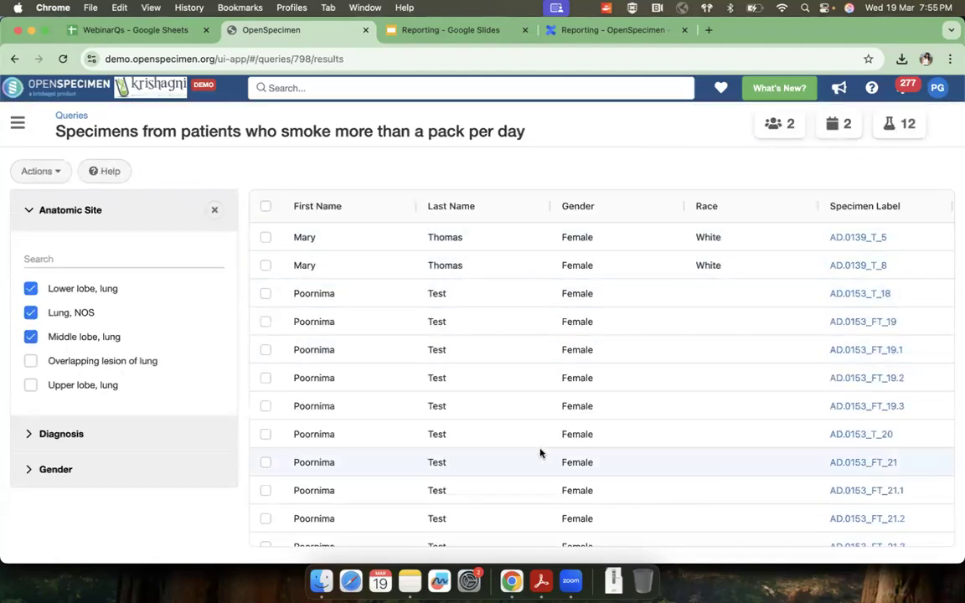
Step: Reopen the query for editing and review the parameterized Diagnosis filter among the other filter expressions
left_click(42, 171)
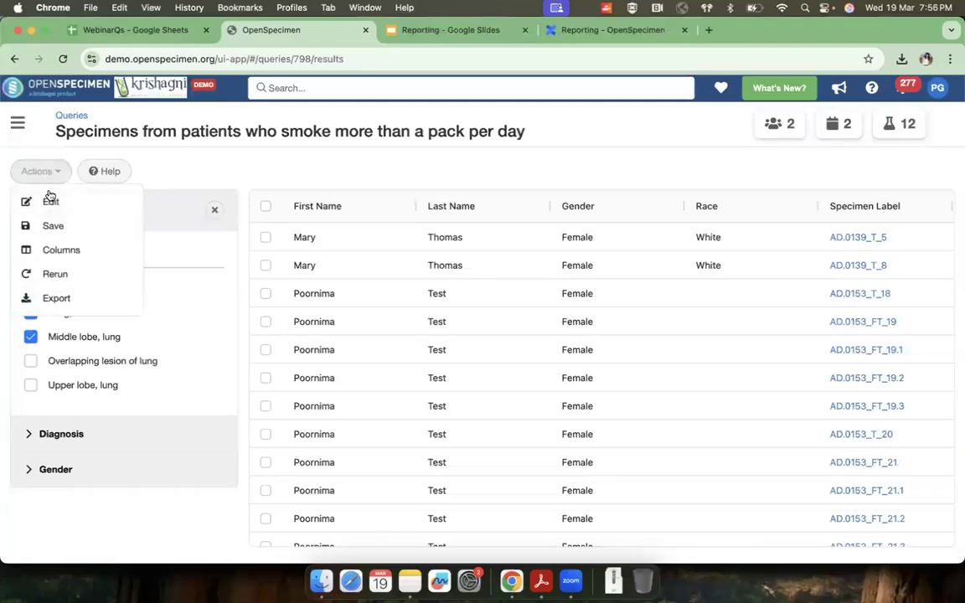
left_click(51, 203)
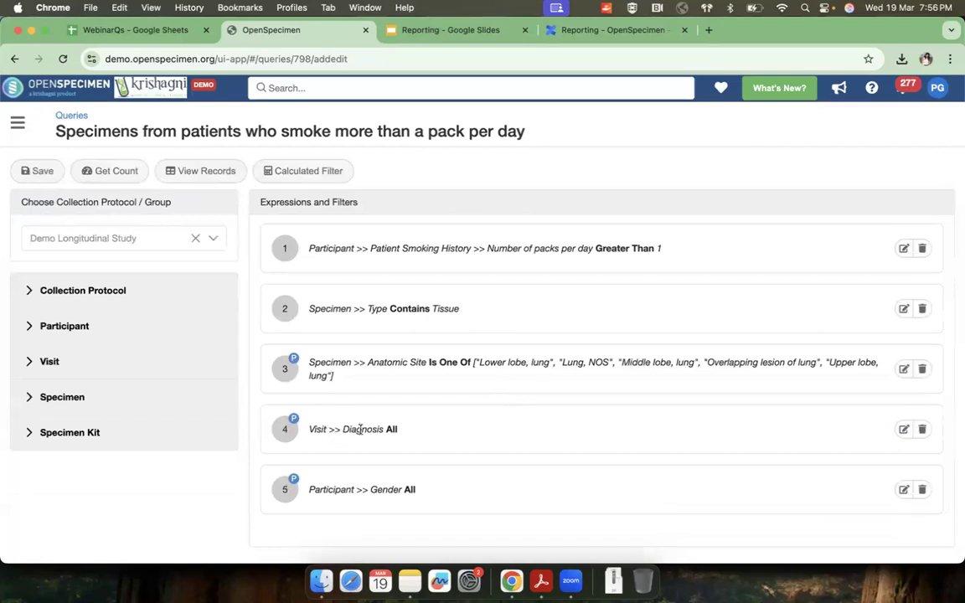
left_click_drag(309, 428, 420, 429)
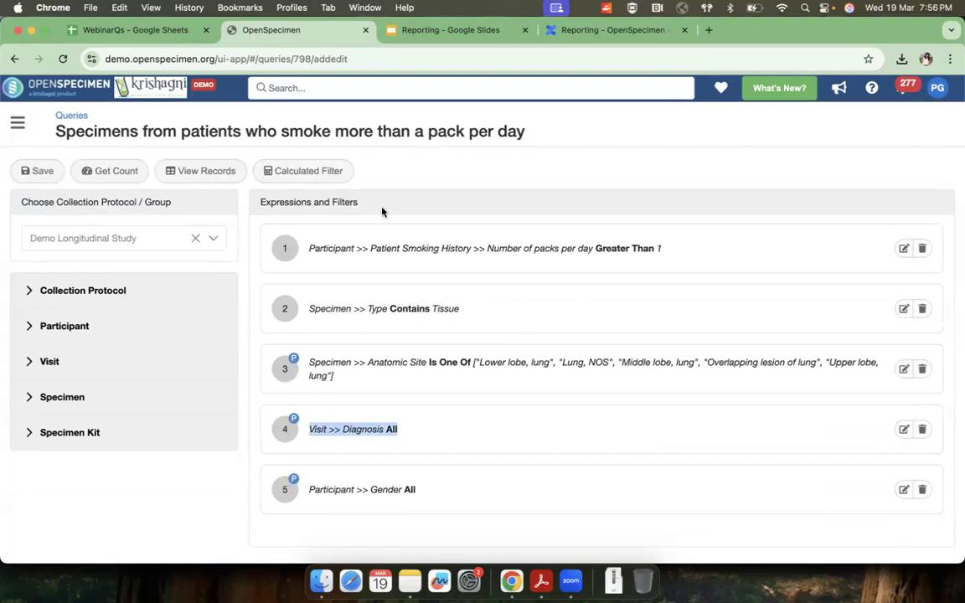
scroll(383, 280, "up", 2)
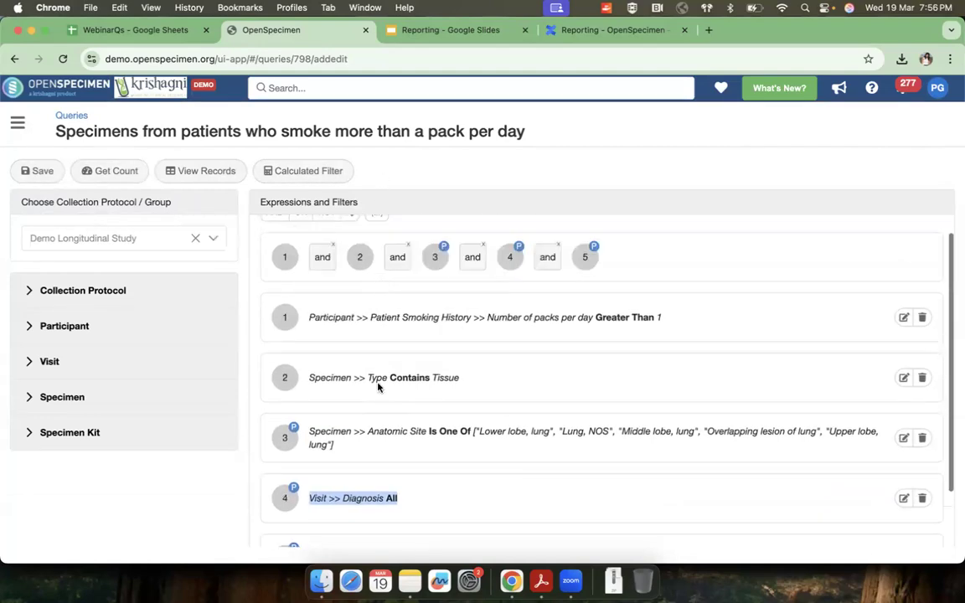
scroll(379, 340, "down", 2)
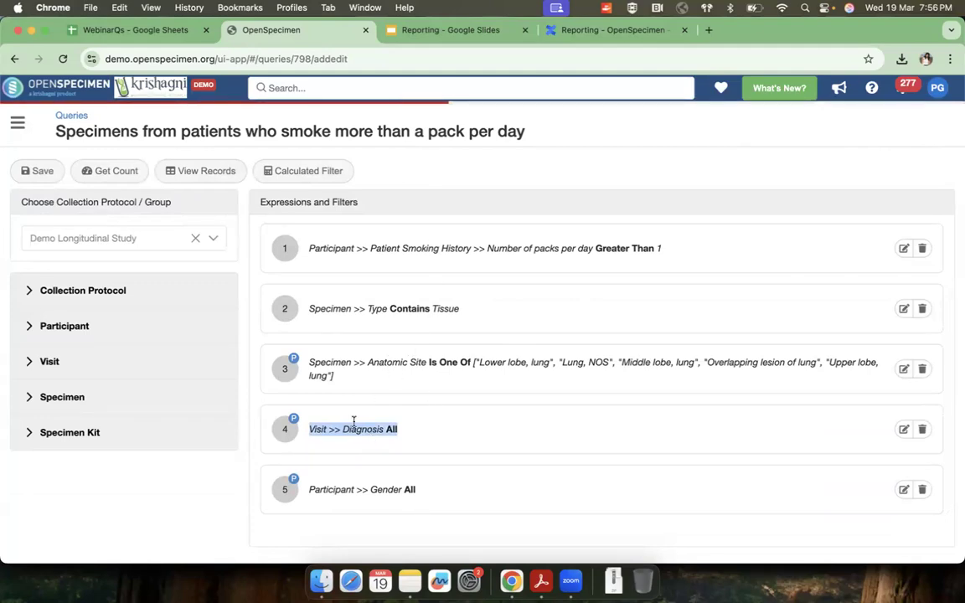
Step: Switch to the Reporting presentation in Google Slides and advance to the "Temporal Queries" slide
left_click(455, 33)
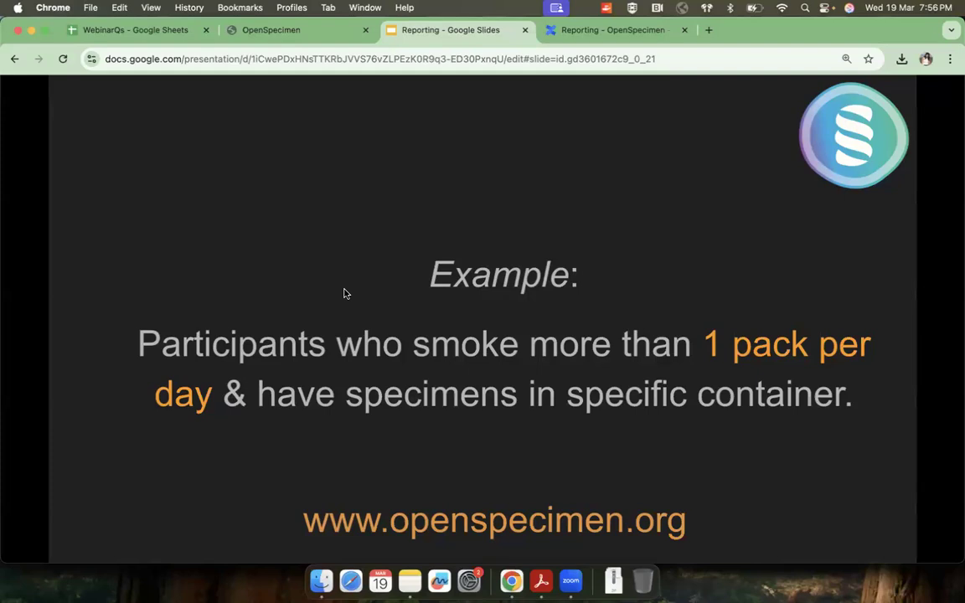
key("Right")
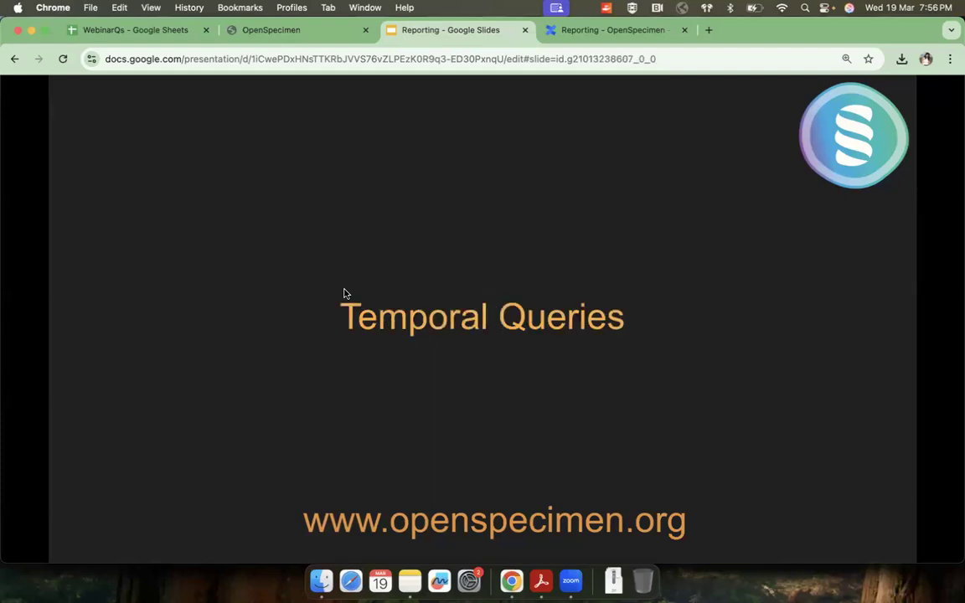
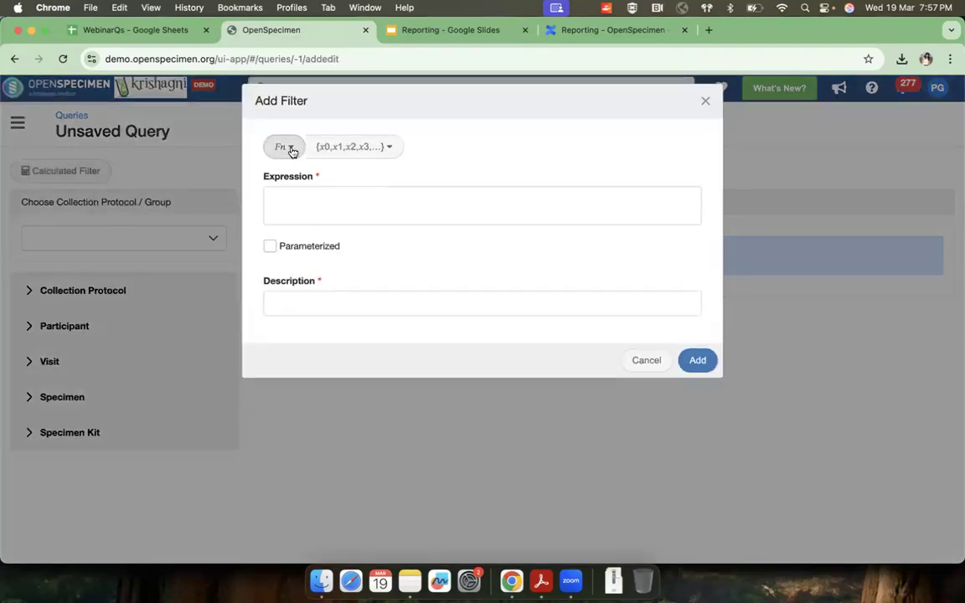
Step: Insert the Minutes Between function into the new calculated filter's expression and clear its placeholder arguments
left_click(289, 151)
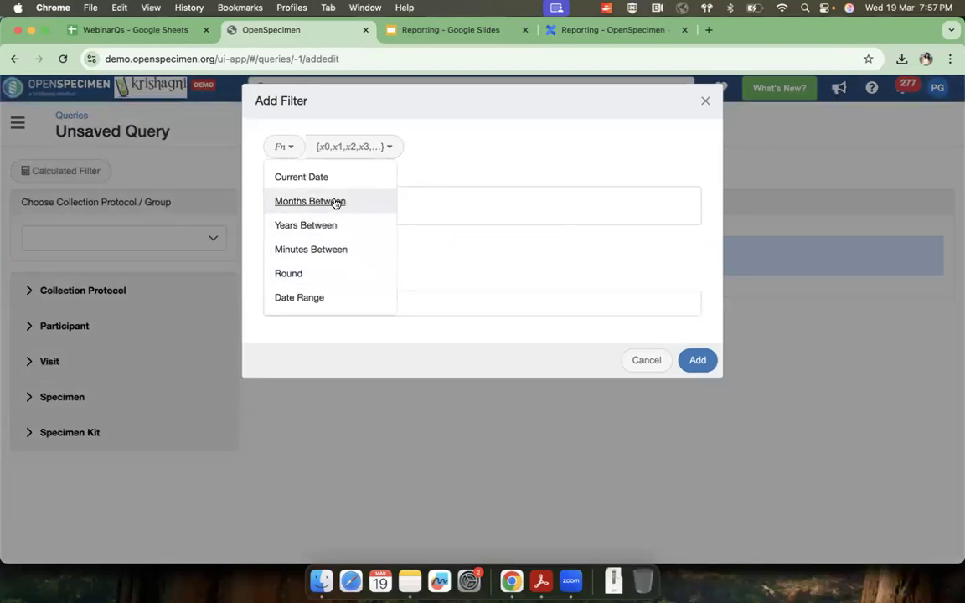
left_click(303, 252)
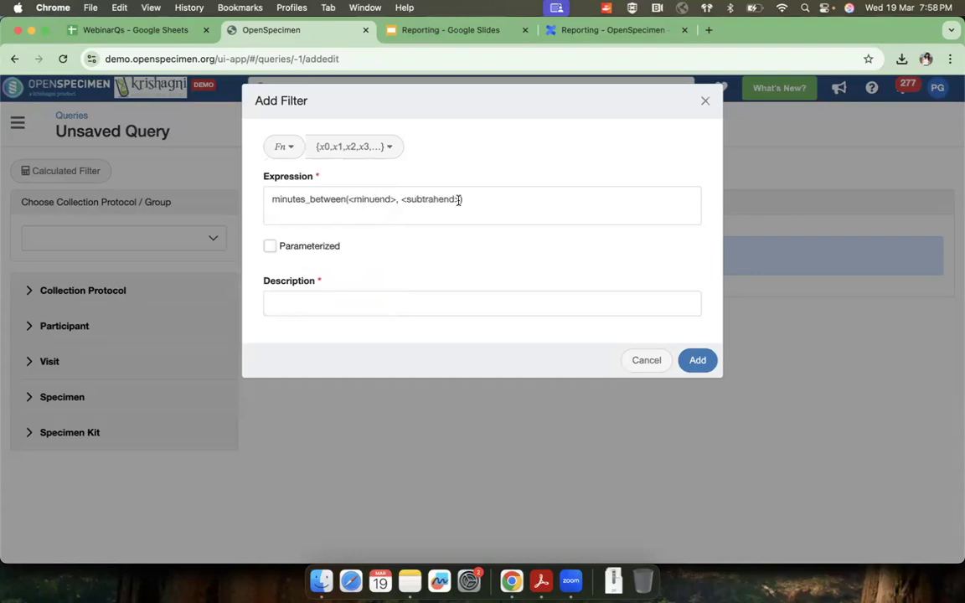
left_click_drag(460, 200, 349, 201)
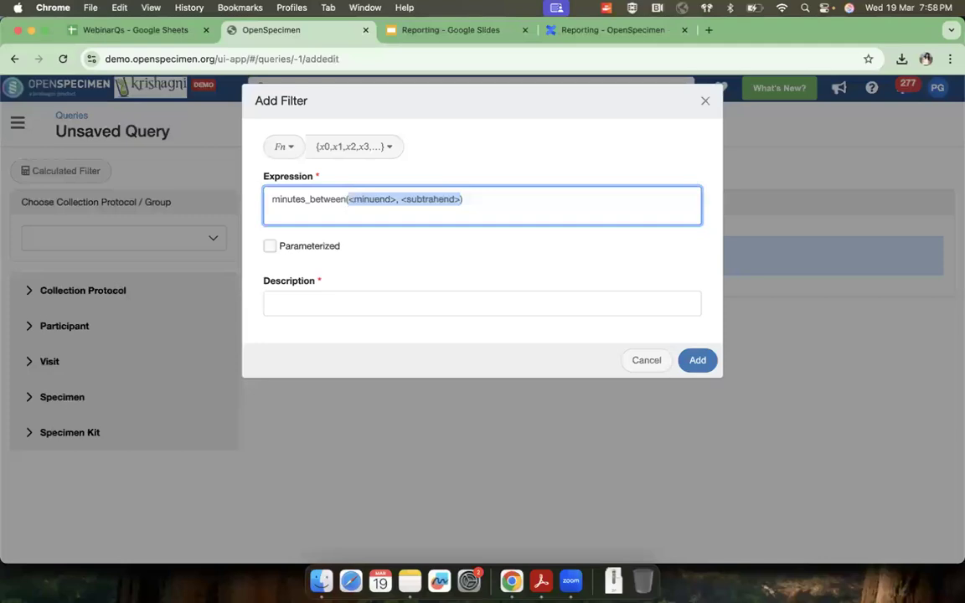
key("BackSpace")
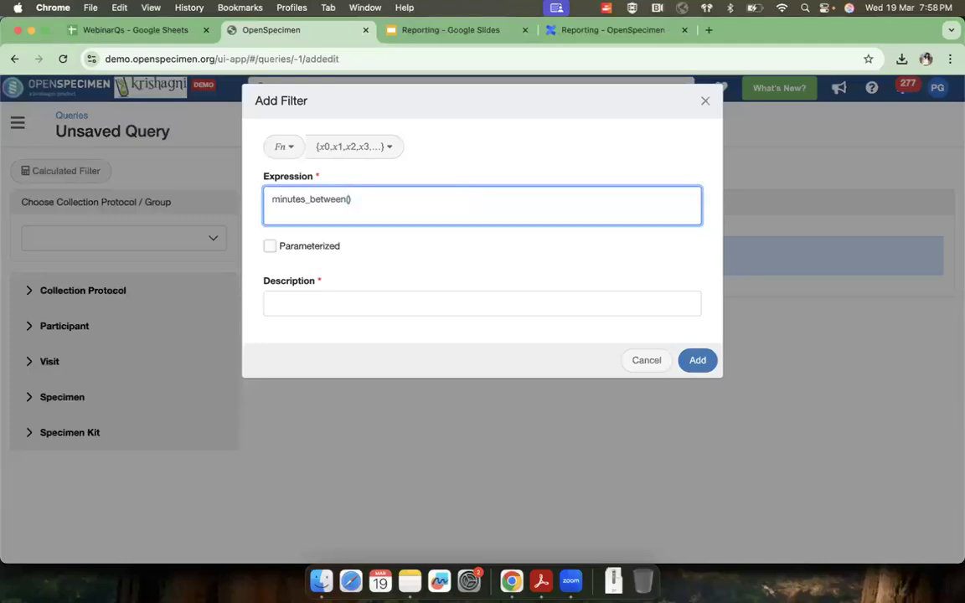
Step: Find the specimen's Collection Date field by searching for "date" and insert it as an argument of minutes_between
left_click(372, 148)
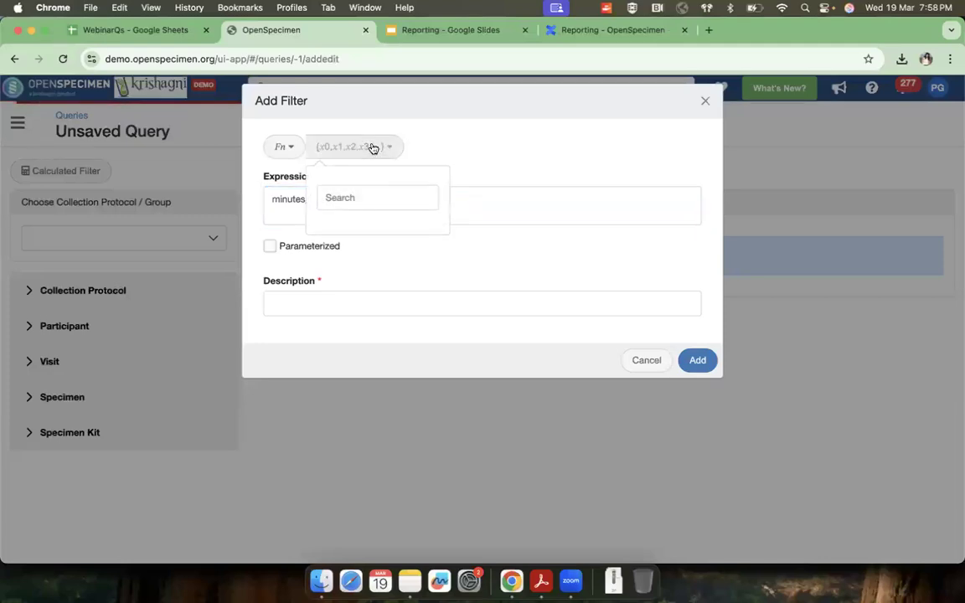
left_click(364, 198)
type("fro")
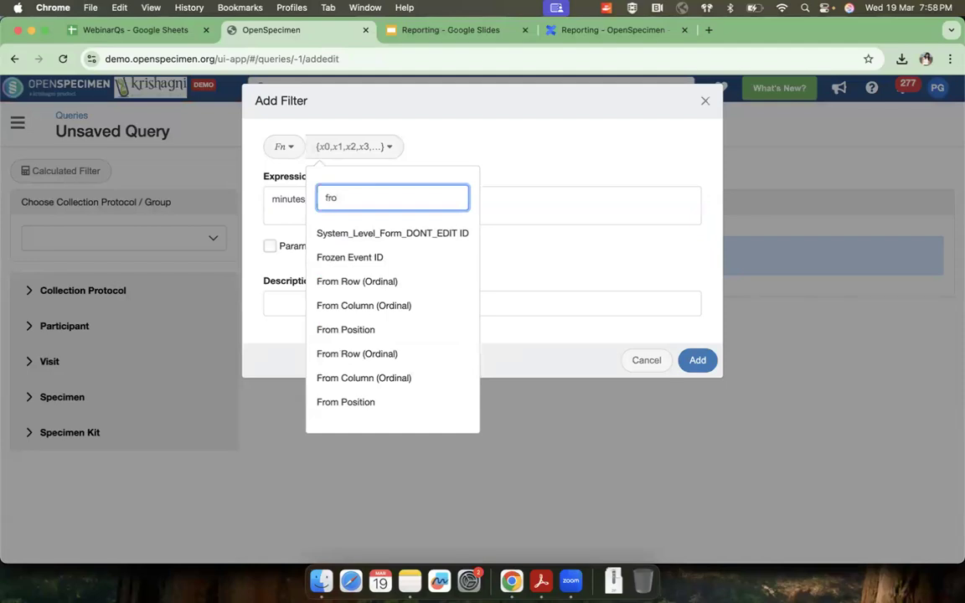
type("zen")
key("BackSpace")
key("BackSpace")
key("BackSpace")
key("BackSpace")
key("BackSpace")
key("BackSpace")
type("date")
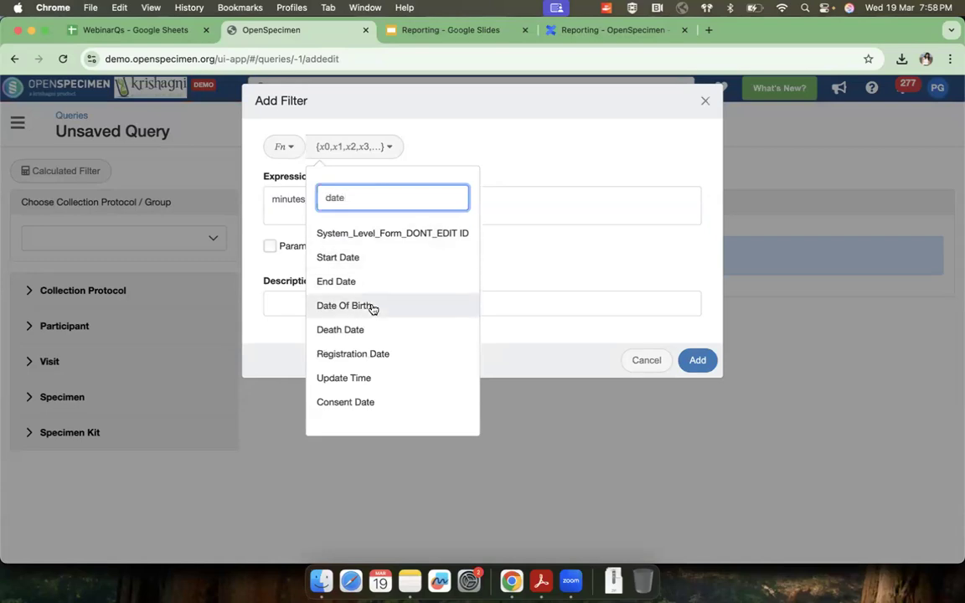
scroll(370, 308, "down", 5)
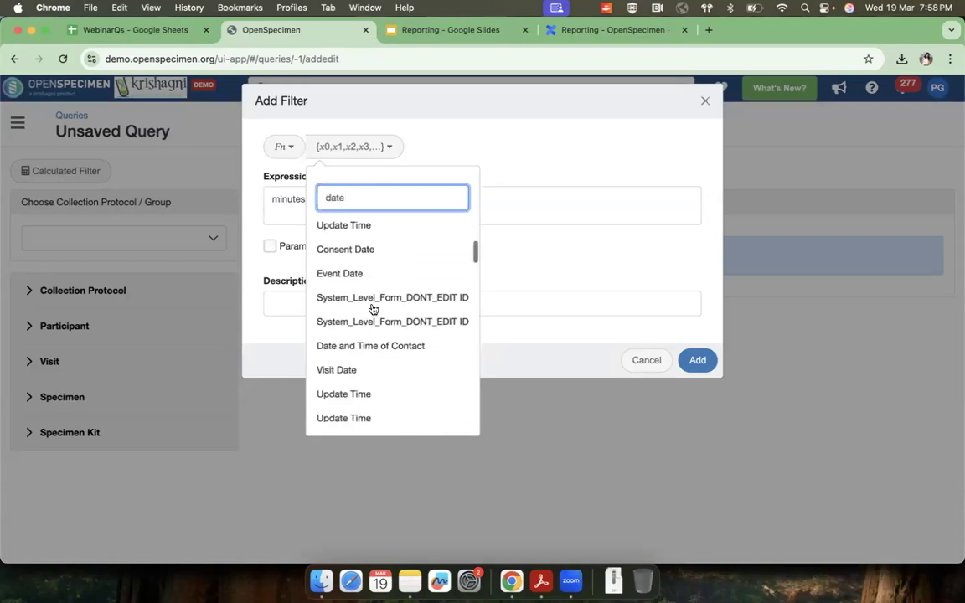
scroll(372, 309, "down", 3)
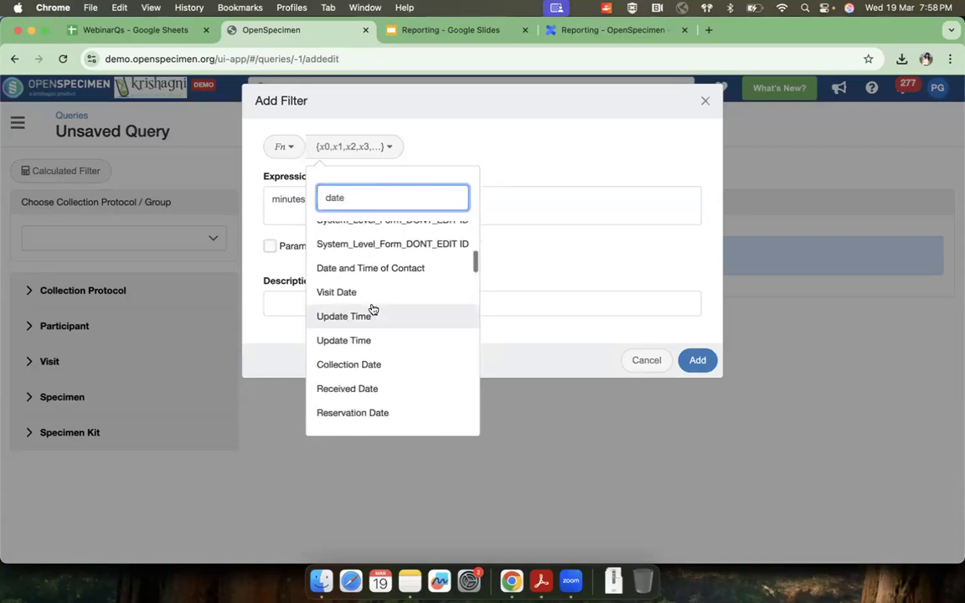
left_click(355, 358)
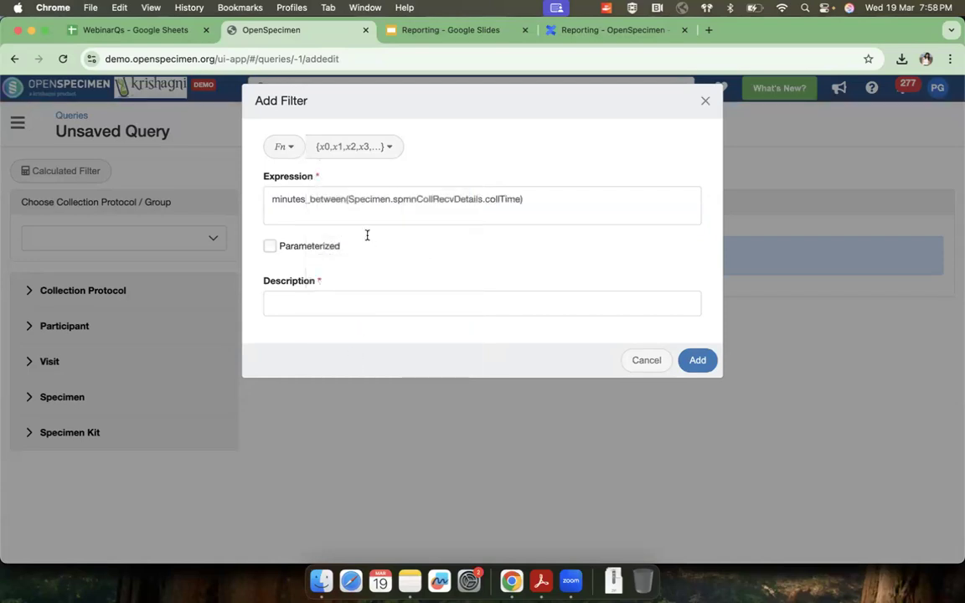
Step: Insert the specimen's received time as the first argument of minutes_between, separated from the collection time by a comma
left_click(349, 199)
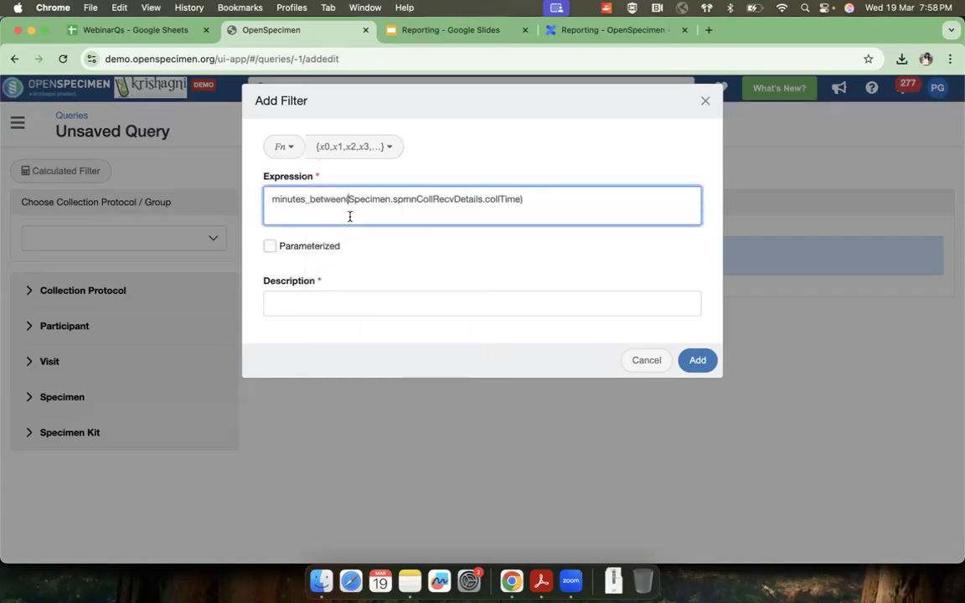
left_click(360, 149)
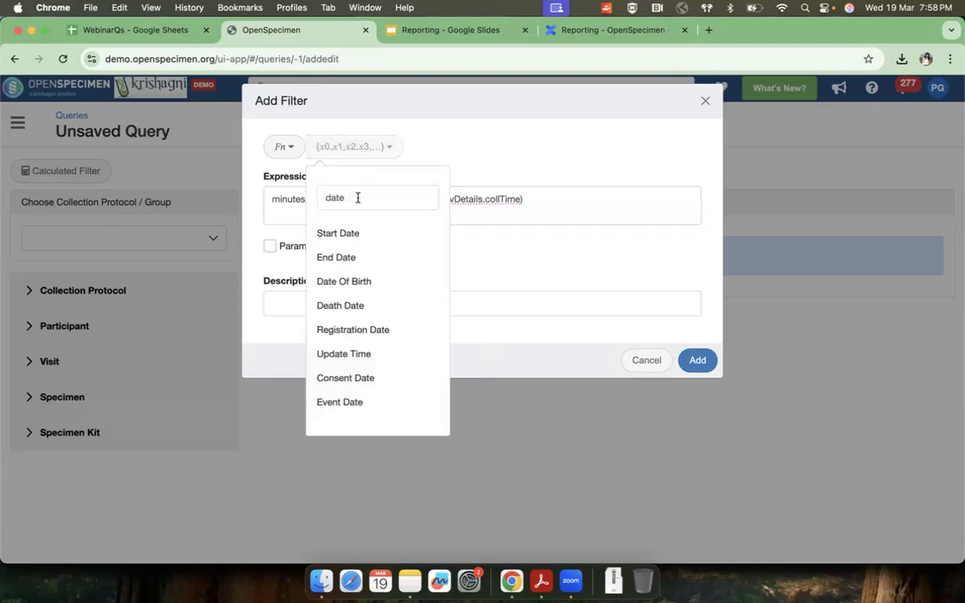
left_click(358, 199)
key("ctrl+a")
type("rec")
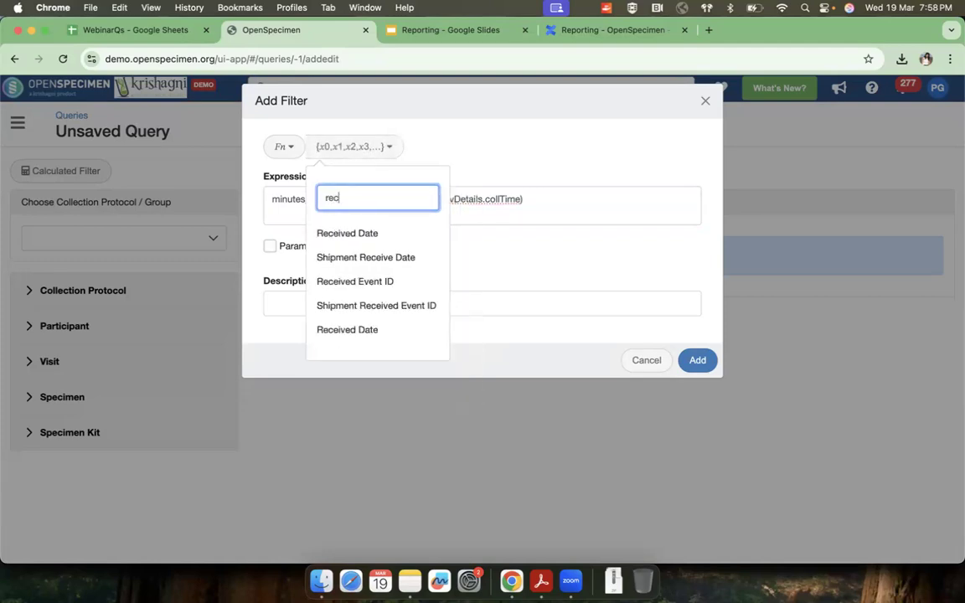
left_click(355, 234)
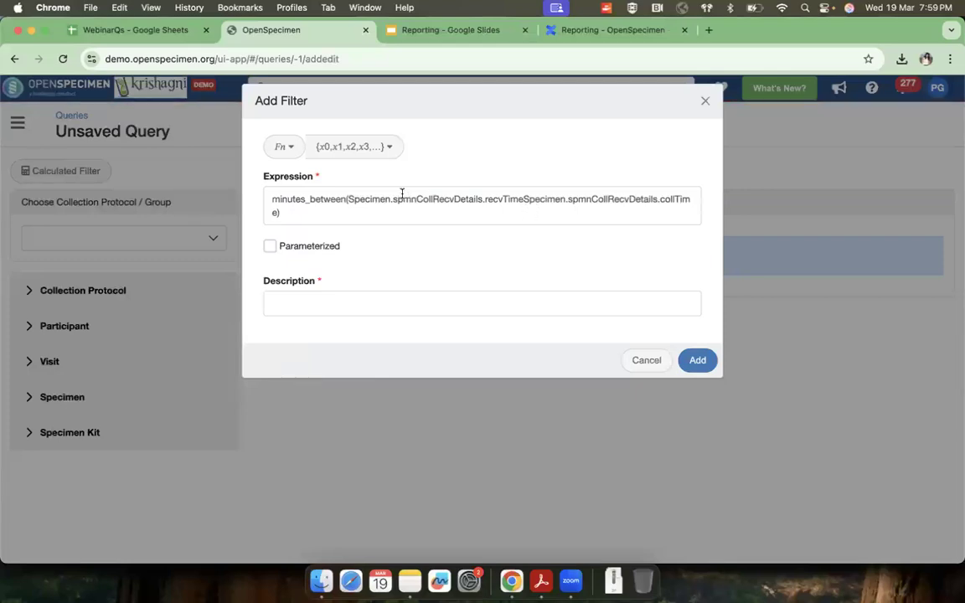
left_click_drag(347, 199, 525, 199)
left_click(525, 215)
type(",")
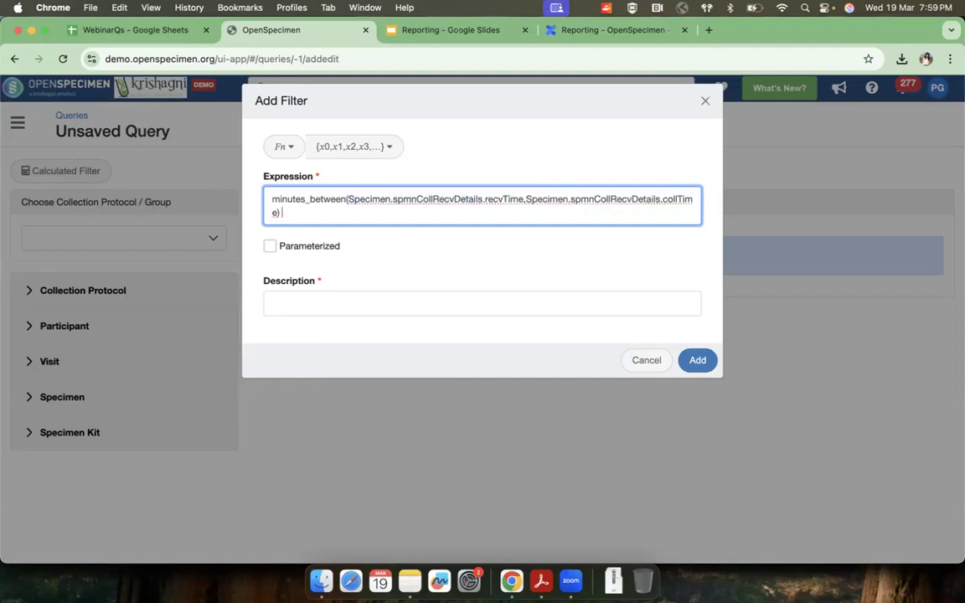
Step: Complete the expression with the condition "< 30", describe it as "Time diff", and add the filter to the query
type("30")
left_click(283, 212)
left_click(294, 300)
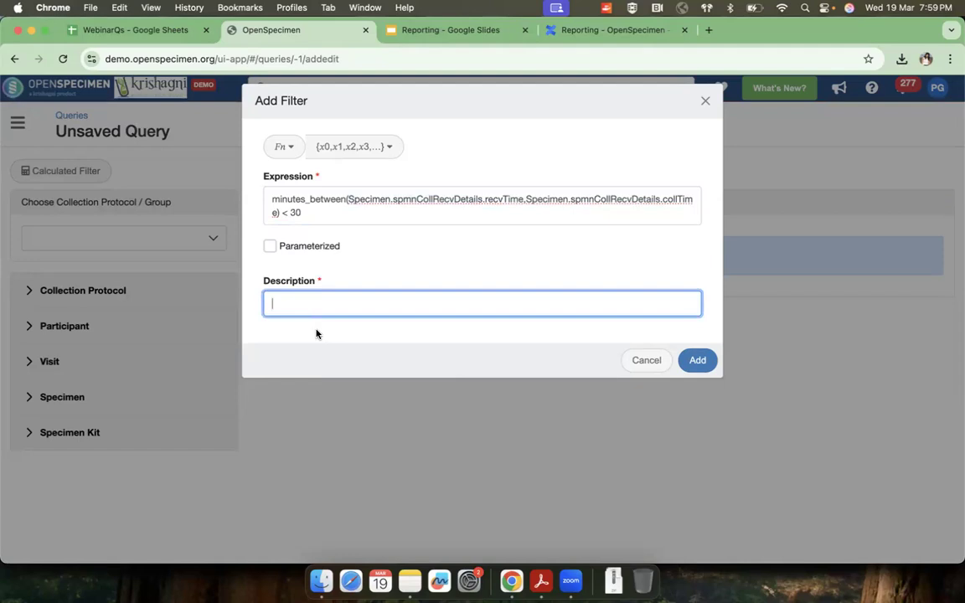
type("Time diff")
left_click(697, 360)
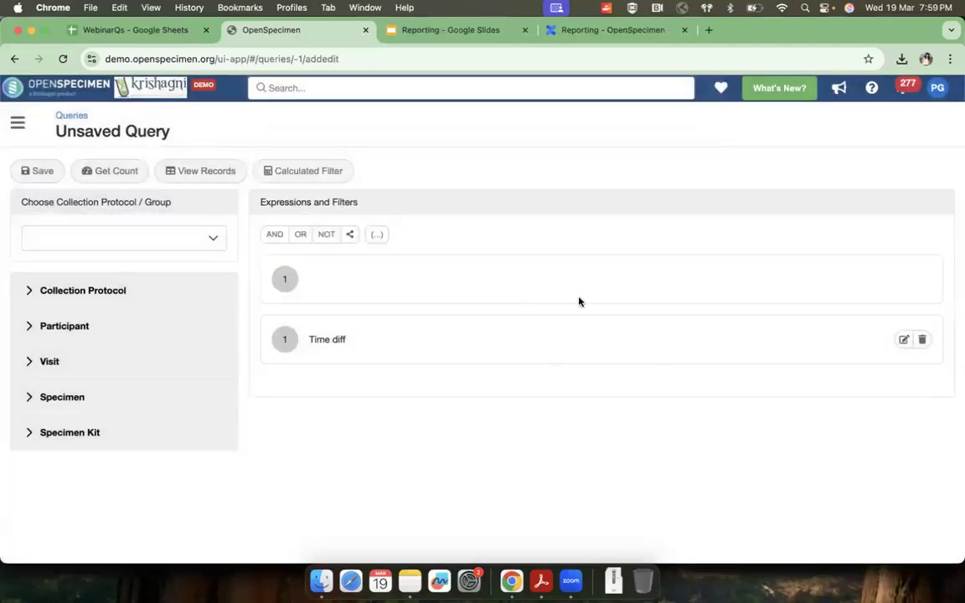
Step: Return to the query list and open "Show list of tissue specimens frozen & collection time diff" for editing
left_click(71, 115)
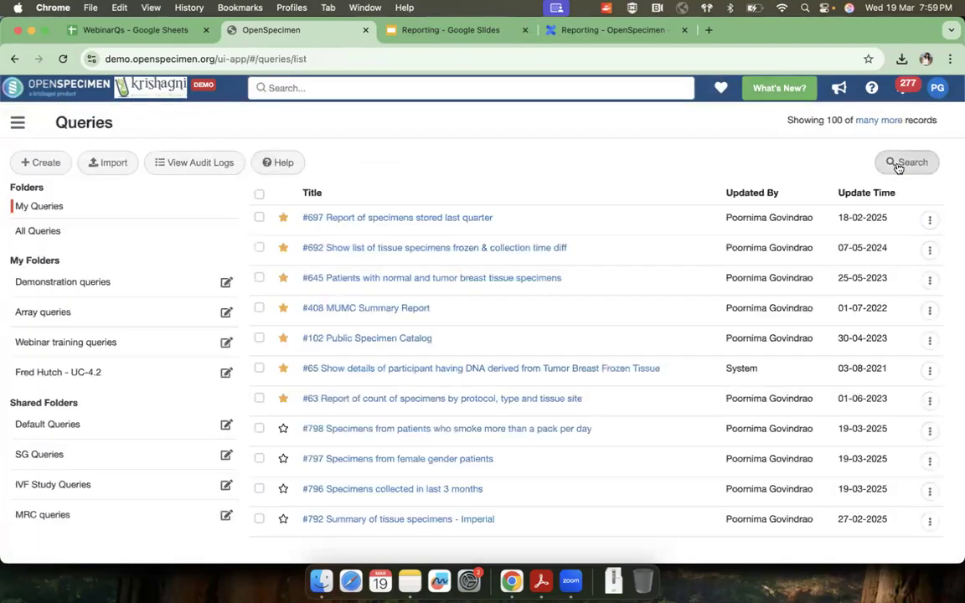
left_click(928, 250)
left_click(919, 279)
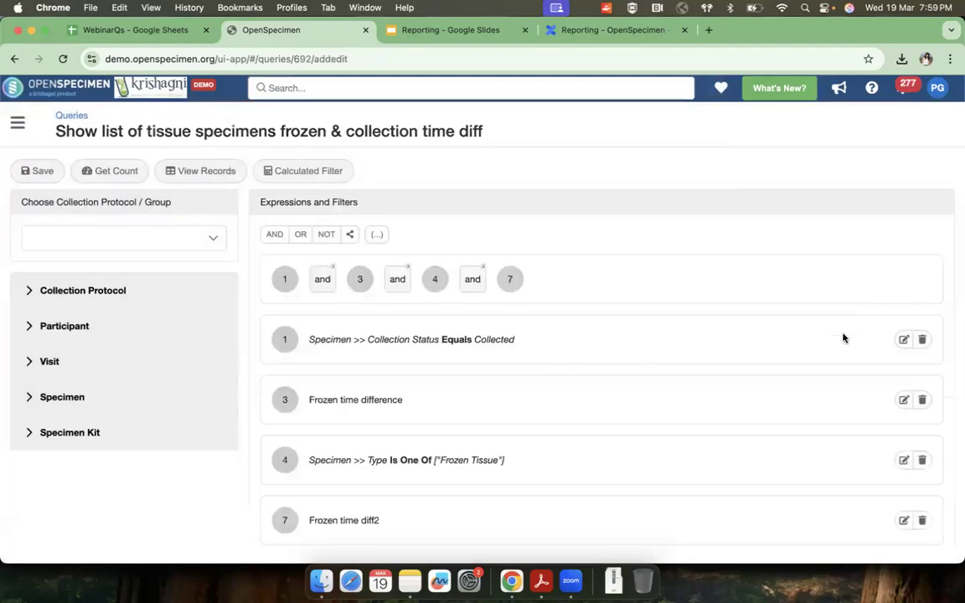
scroll(838, 343, "down", 2)
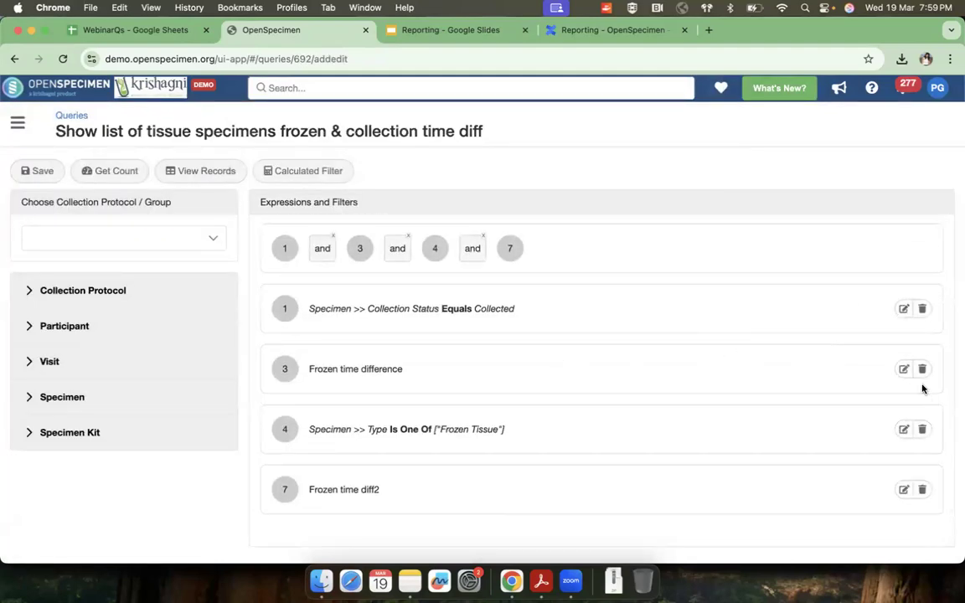
Step: Review the "Frozen time difference" filter's expression, available functions and description, and leave it without changes
left_click(903, 369)
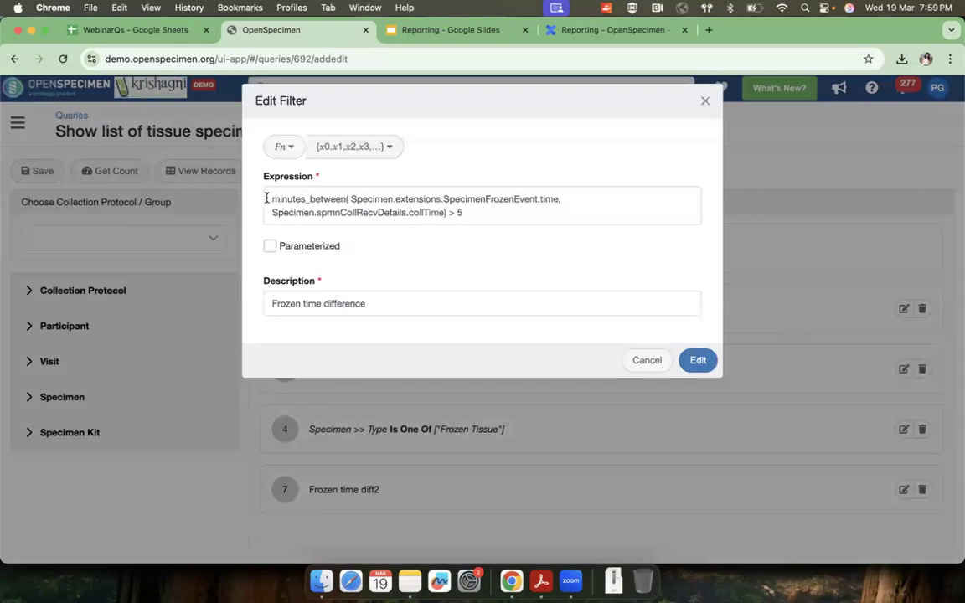
left_click_drag(266, 198, 477, 208)
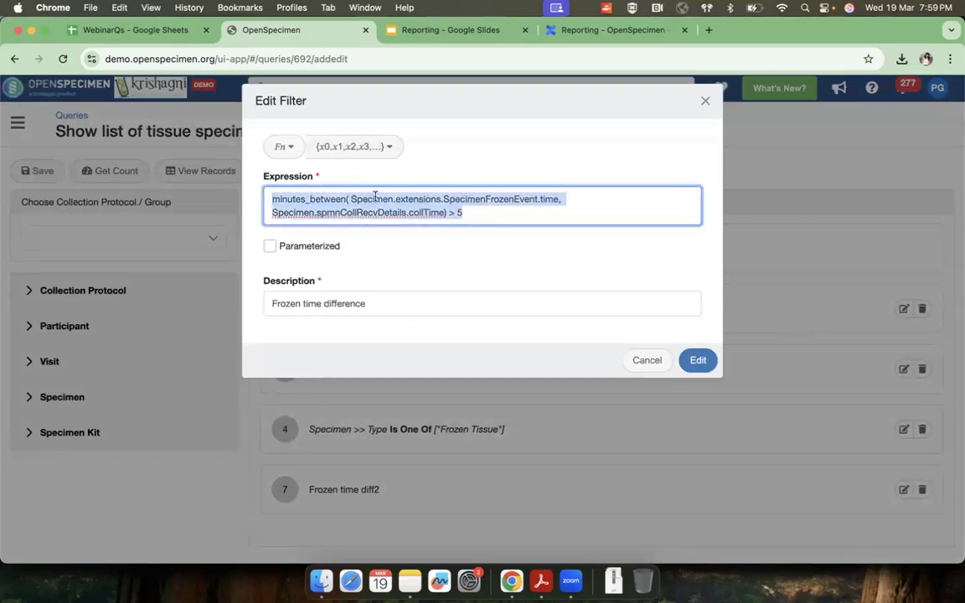
left_click(292, 147)
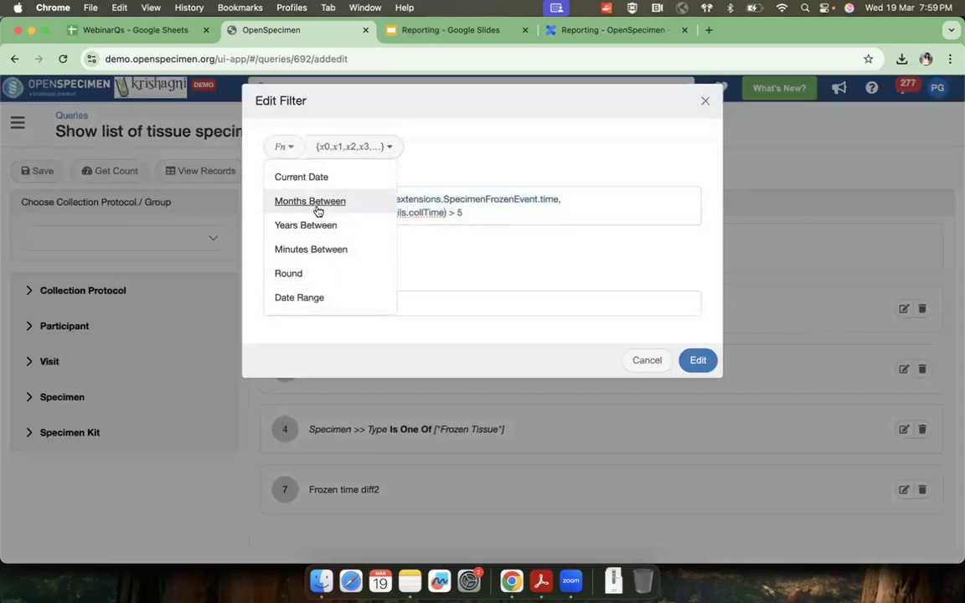
left_click(406, 120)
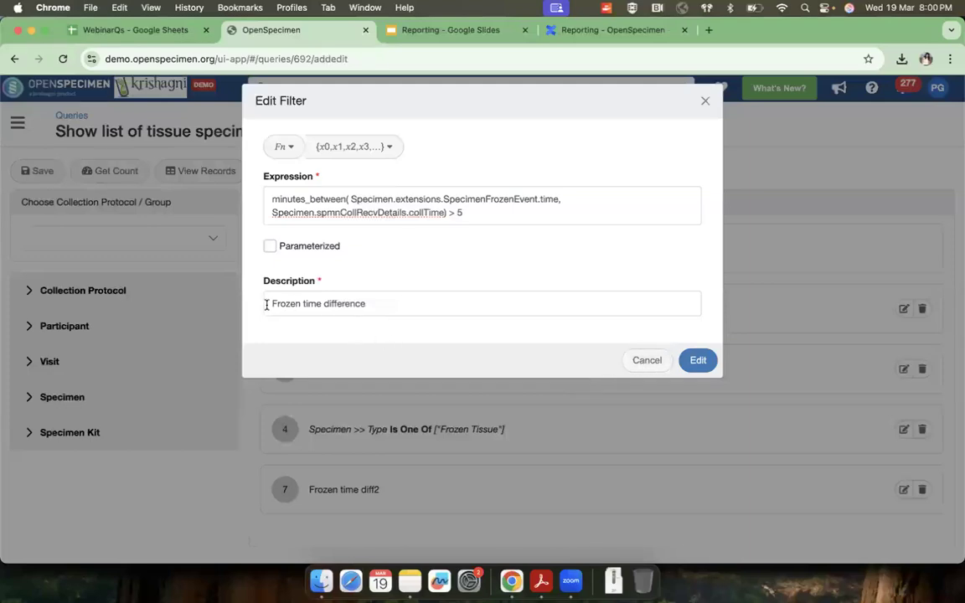
left_click_drag(267, 304, 366, 304)
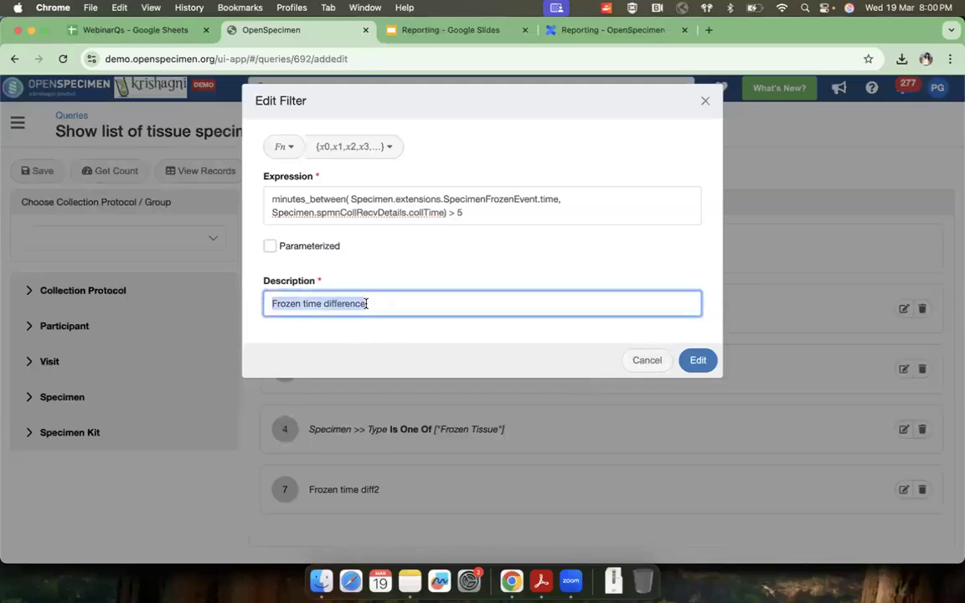
left_click(643, 361)
Step: View the query's records and examine the collection time, frozen time and time difference columns along with the column field selection
left_click(202, 172)
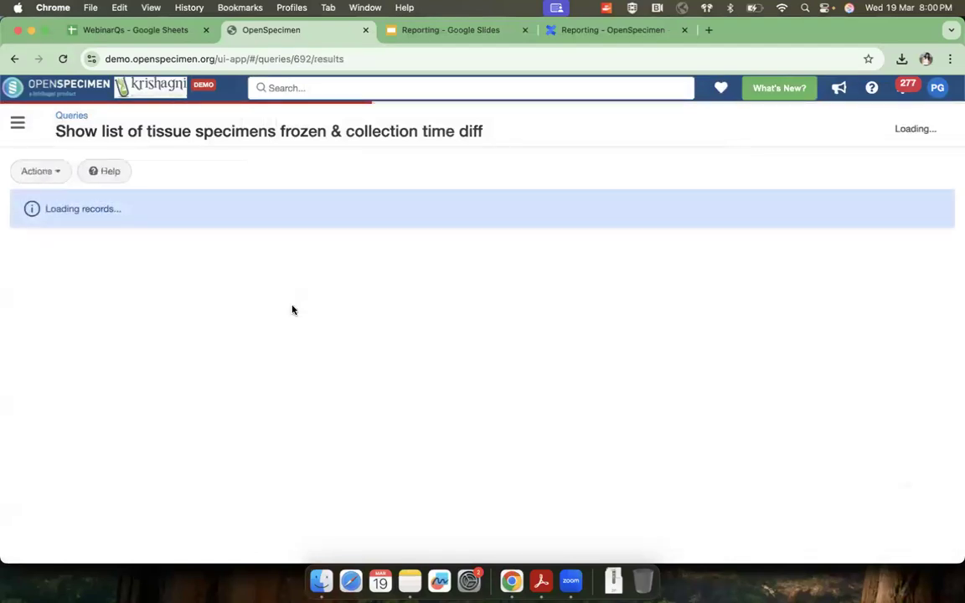
scroll(583, 330, "right", 15)
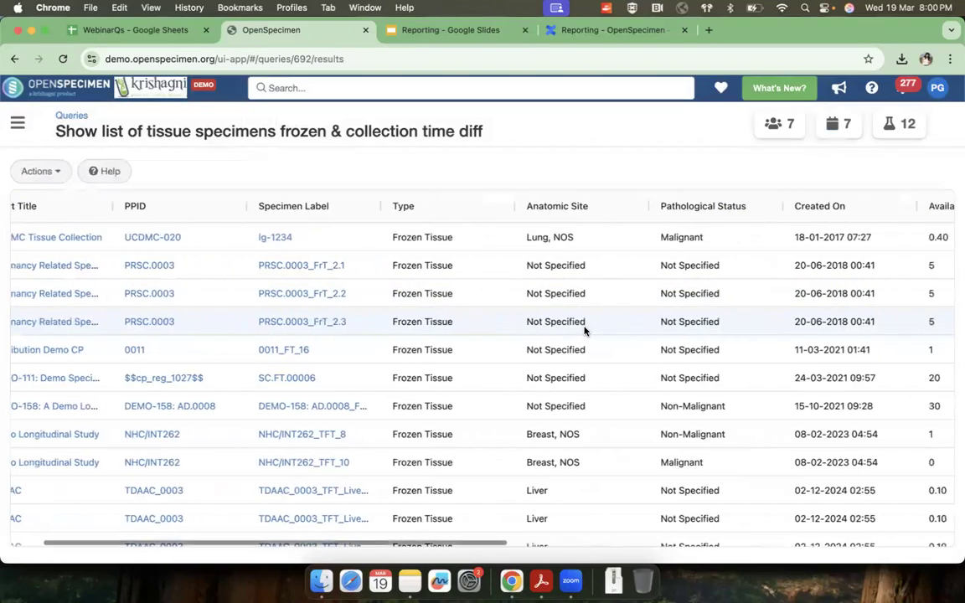
scroll(583, 330, "right", 3)
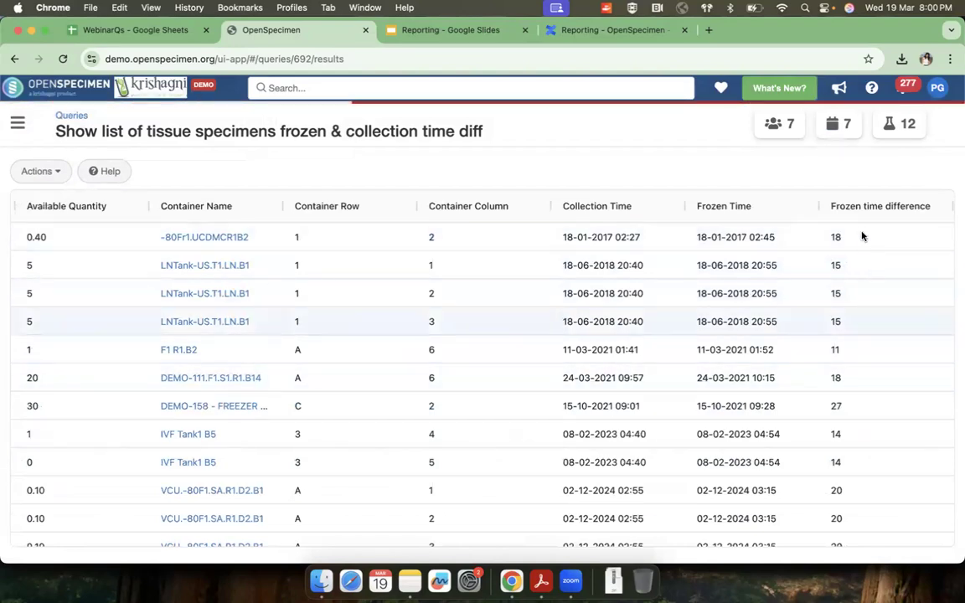
left_click(38, 173)
left_click(57, 251)
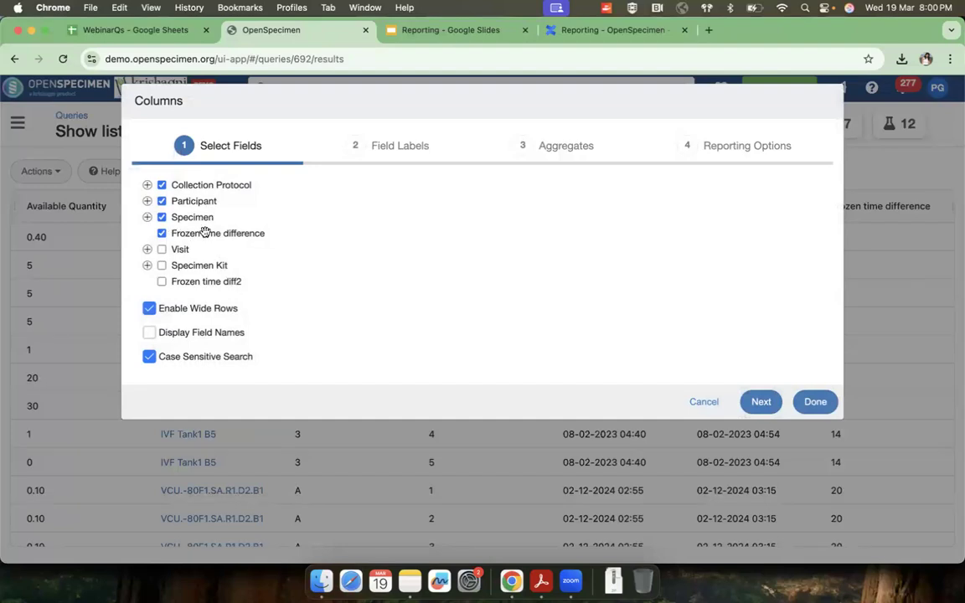
left_click(705, 403)
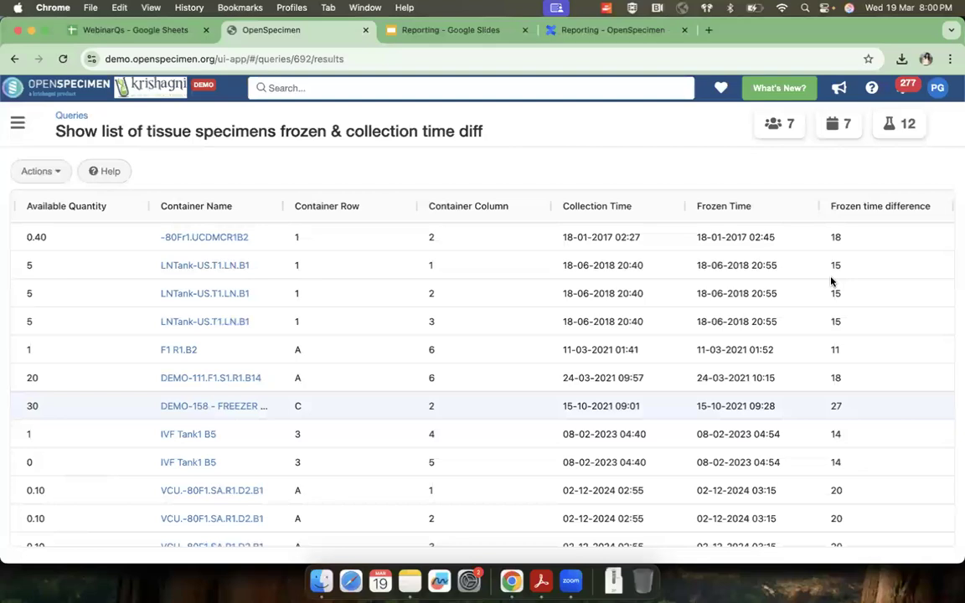
scroll(565, 374, "left", 3)
scroll(565, 374, "left", 3)
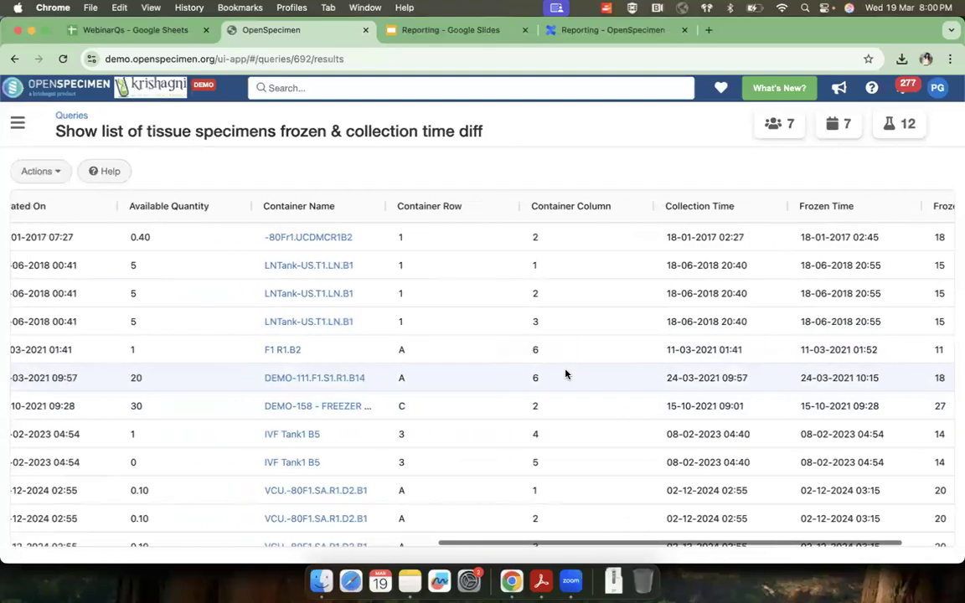
Step: Open the query "Specimens collected in last 3 months" for editing and display its "Last Months" filter expression
left_click(72, 116)
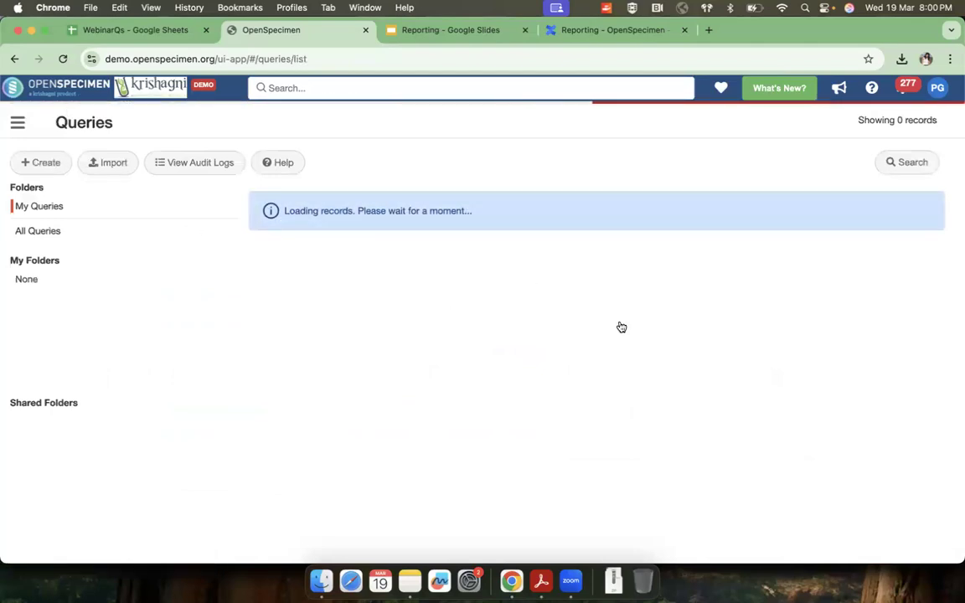
scroll(614, 333, "down", 3)
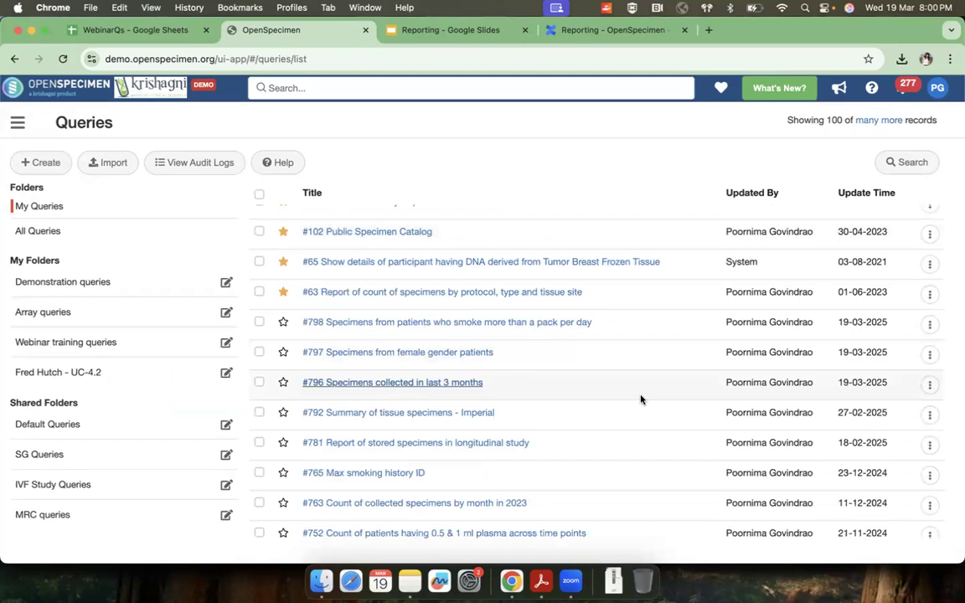
left_click(930, 384)
left_click(846, 413)
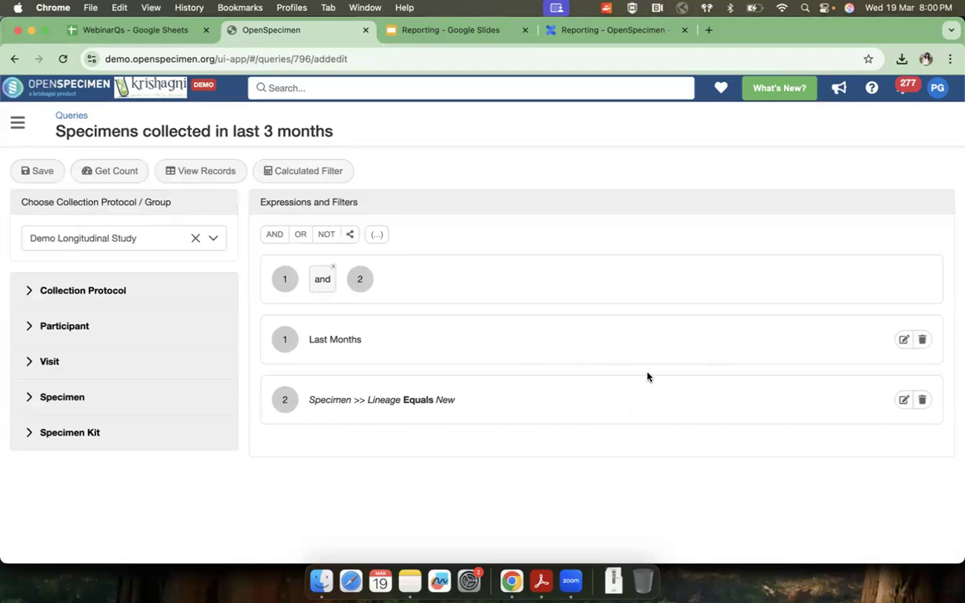
left_click(901, 340)
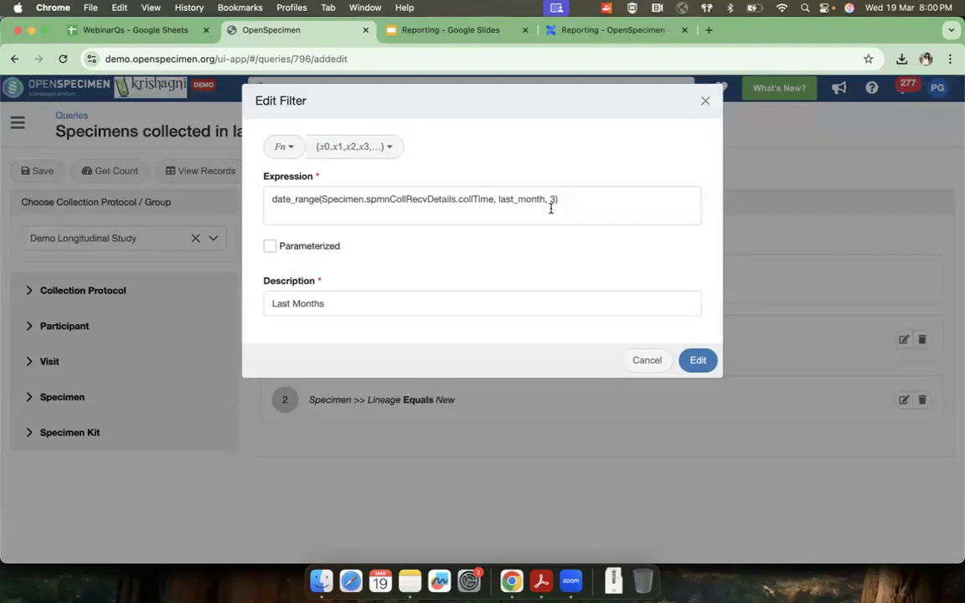
Step: Review the last_month, 3 arguments of the date_range expression and close the "Last Months" filter without changes
left_click_drag(498, 199, 559, 201)
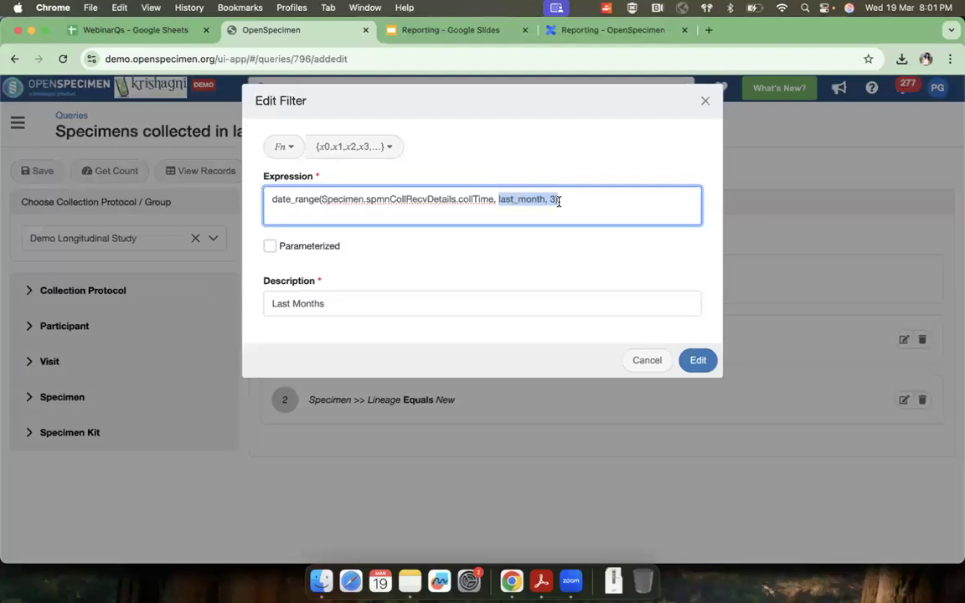
left_click_drag(559, 201, 558, 290)
left_click(496, 199)
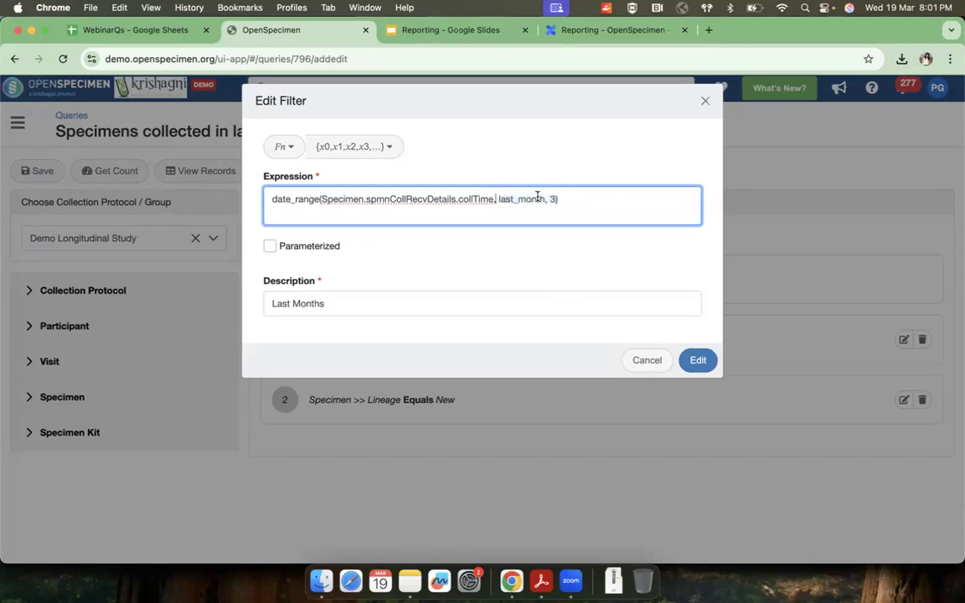
left_click(559, 199, "shift")
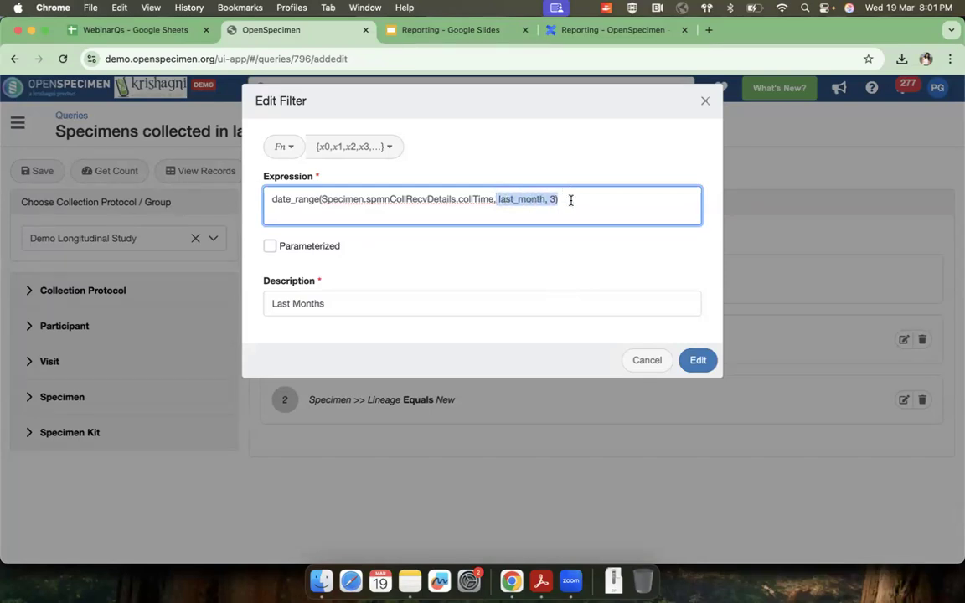
left_click(571, 200)
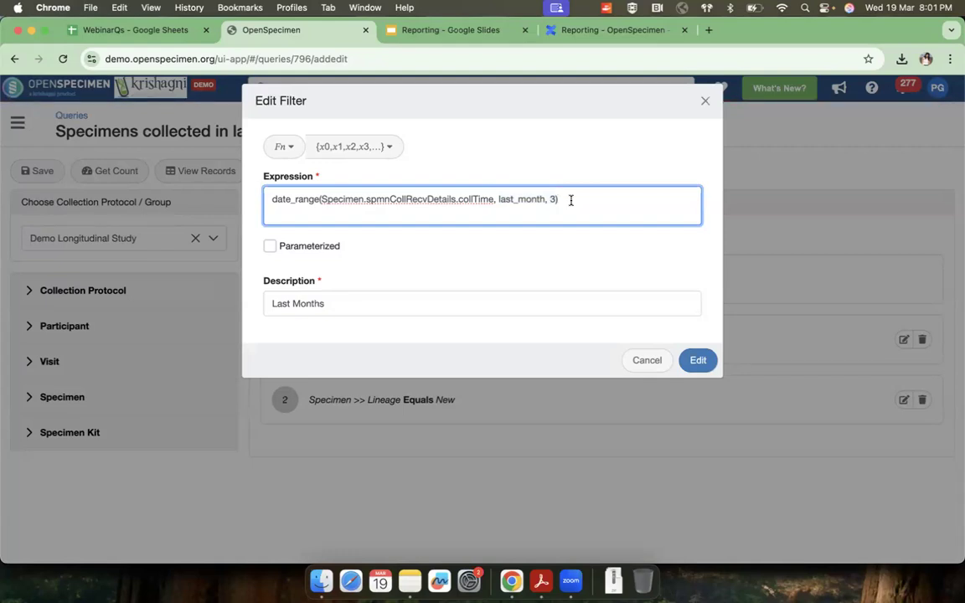
left_click(646, 360)
Step: Switch to the Confluence wiki, search for "tempora" and open the page "Calculated fields (Temporal Queries)"
left_click(587, 31)
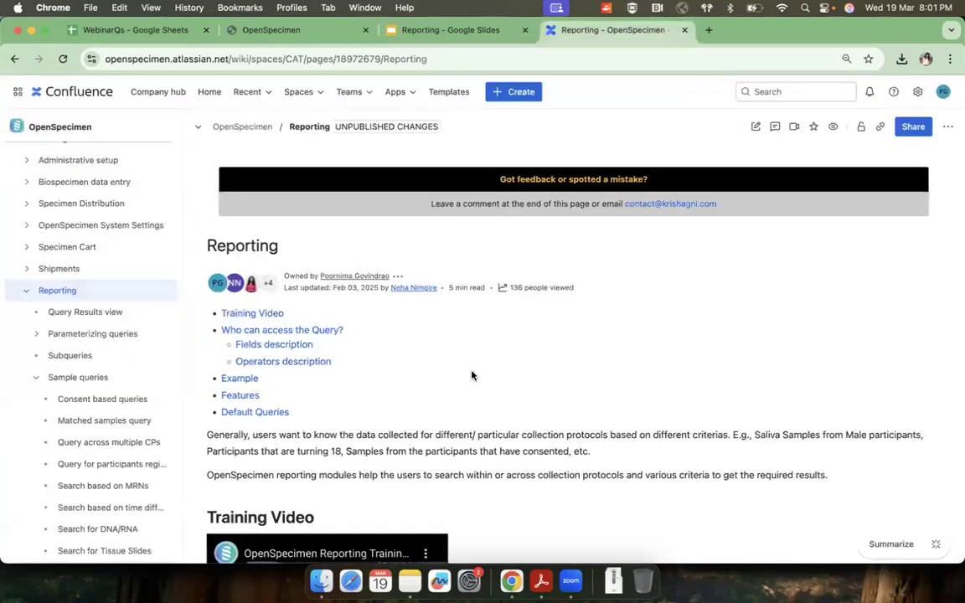
left_click(762, 92)
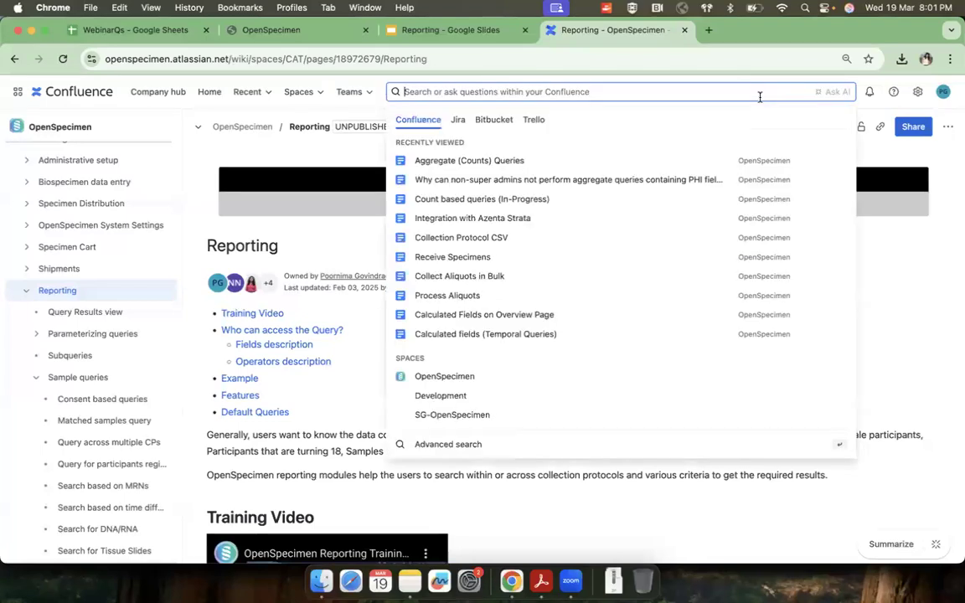
type("tempora")
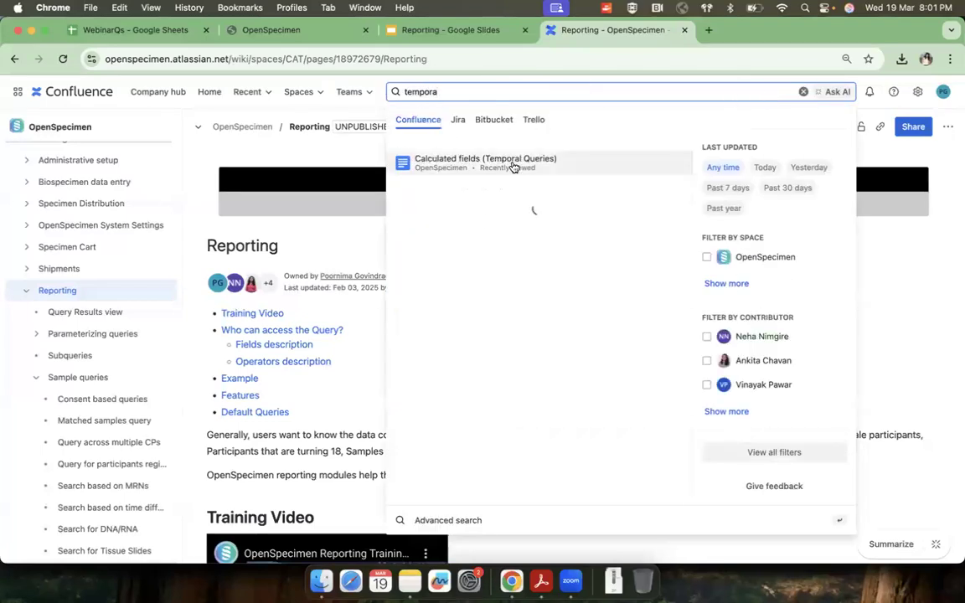
left_click(510, 163)
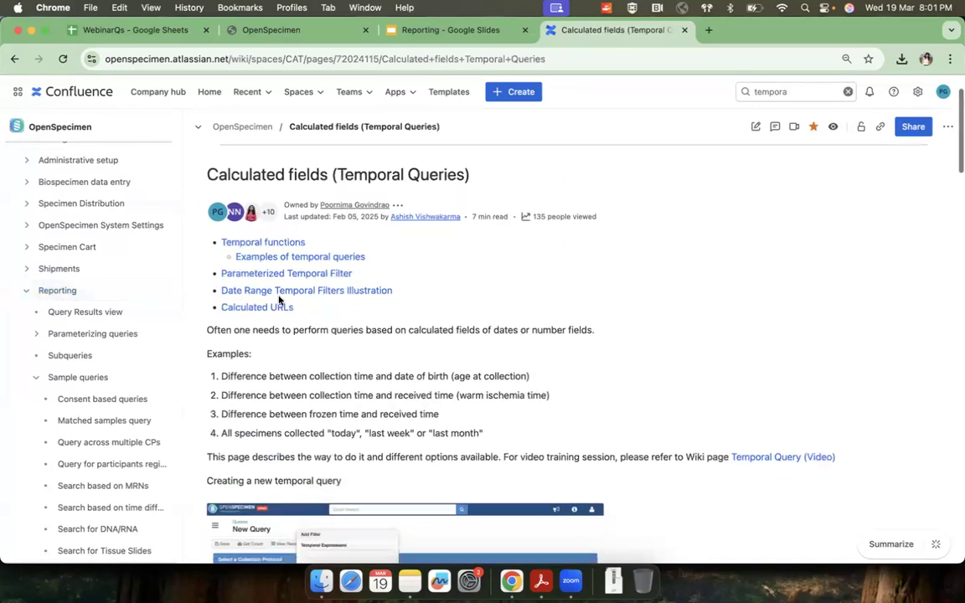
Step: Go to the "Date Range Temporal Filters Illustration" section and expand its list of expressions
left_click(248, 291)
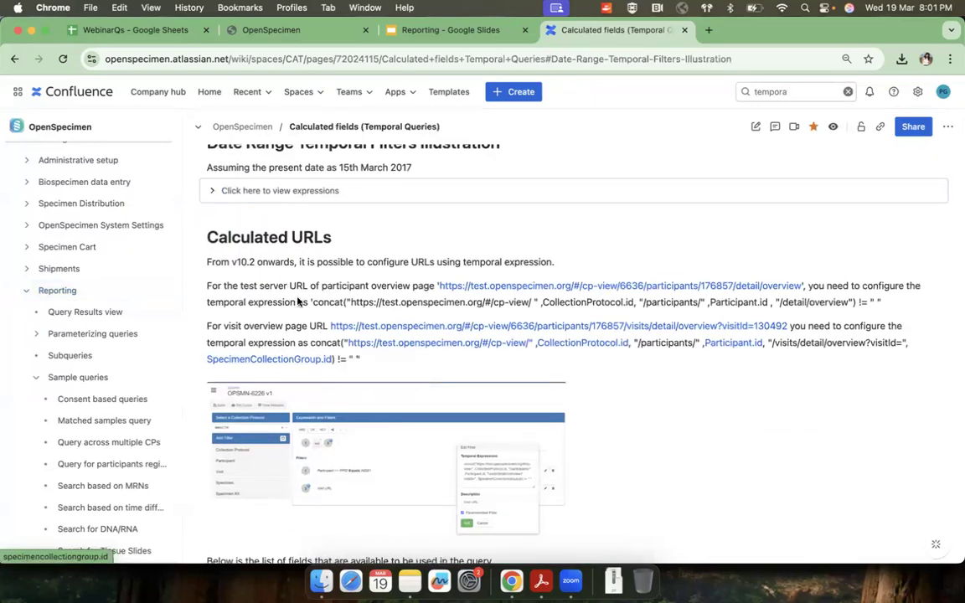
left_click(294, 191)
scroll(299, 318, "down", 1)
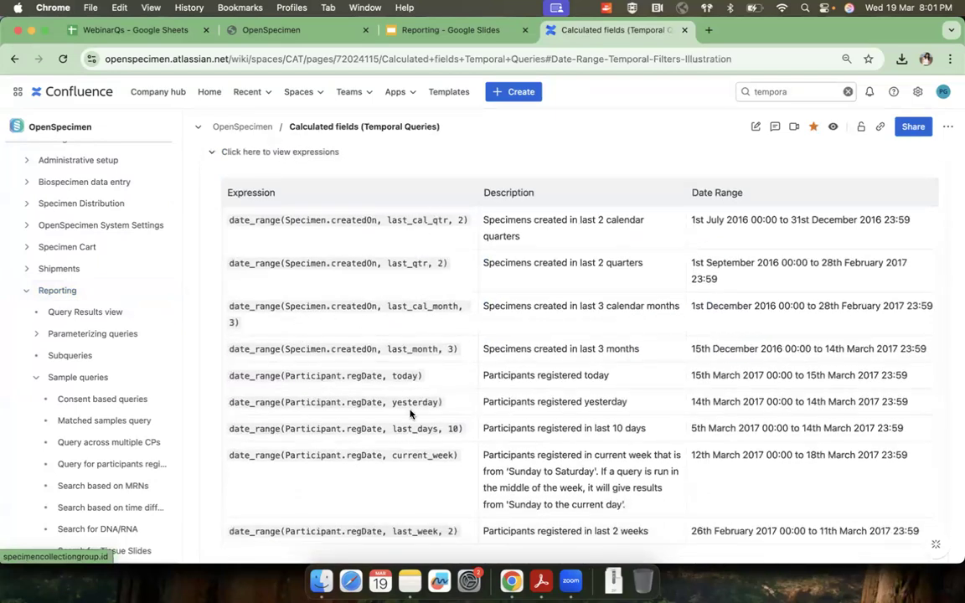
Step: Examine the date_range example expressions, such as last_cal_qtr and last_cal_month, with their descriptions and date ranges
left_click_drag(387, 220, 449, 221)
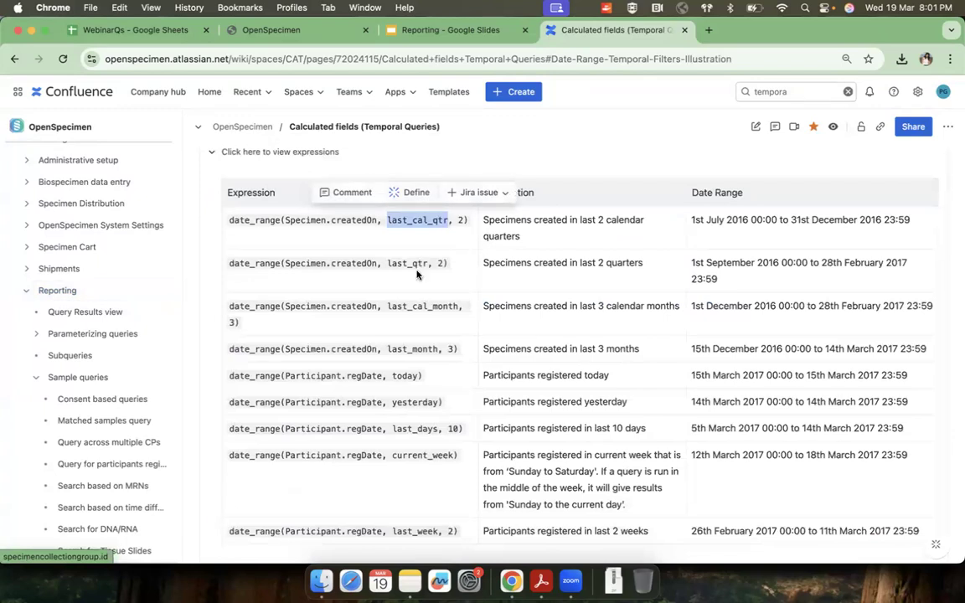
left_click_drag(385, 306, 463, 307)
left_click(405, 403)
scroll(404, 403, "down", 2)
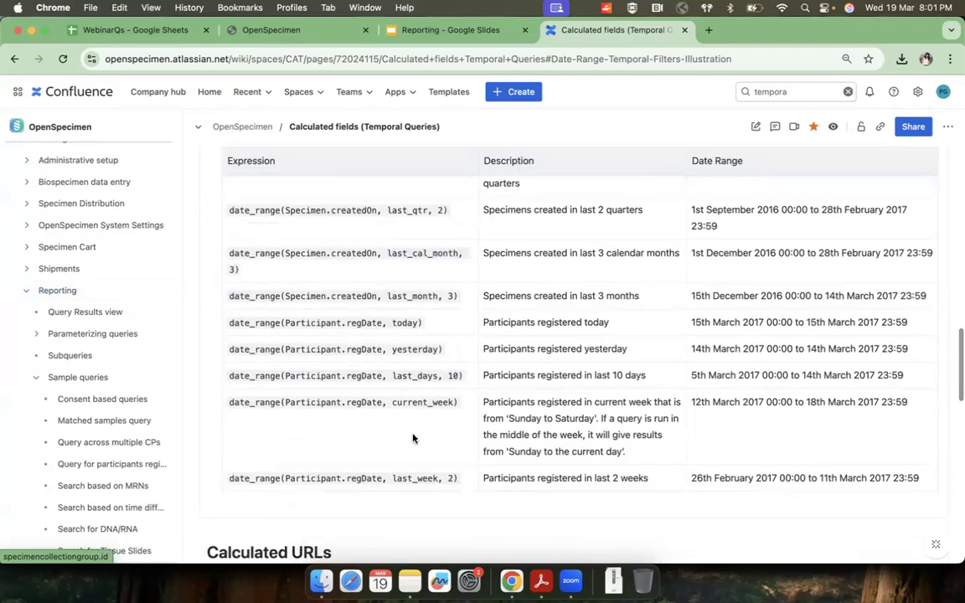
scroll(425, 480, "down", 1)
scroll(426, 482, "up", 3)
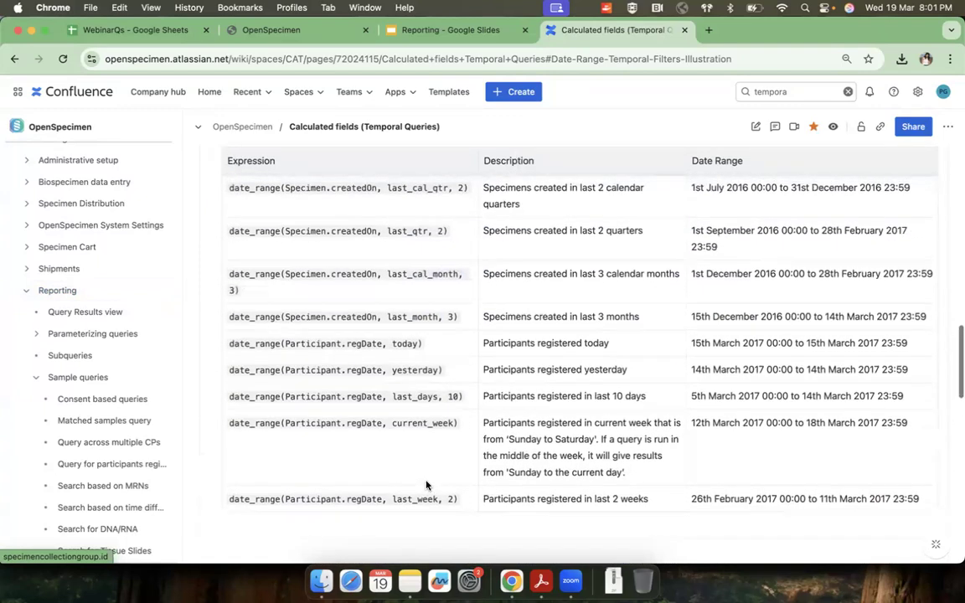
scroll(431, 403, "up", 3)
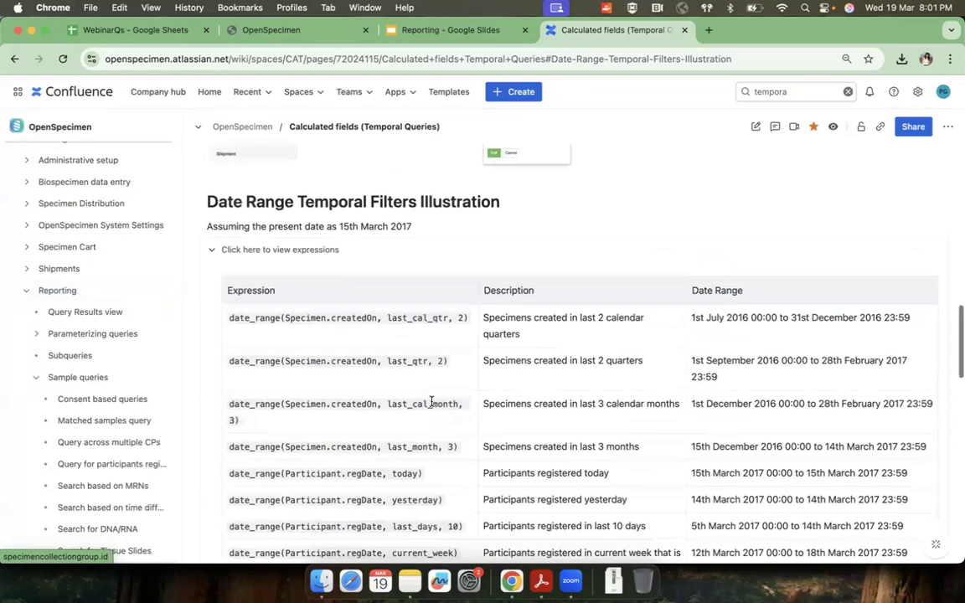
scroll(431, 403, "down", 5)
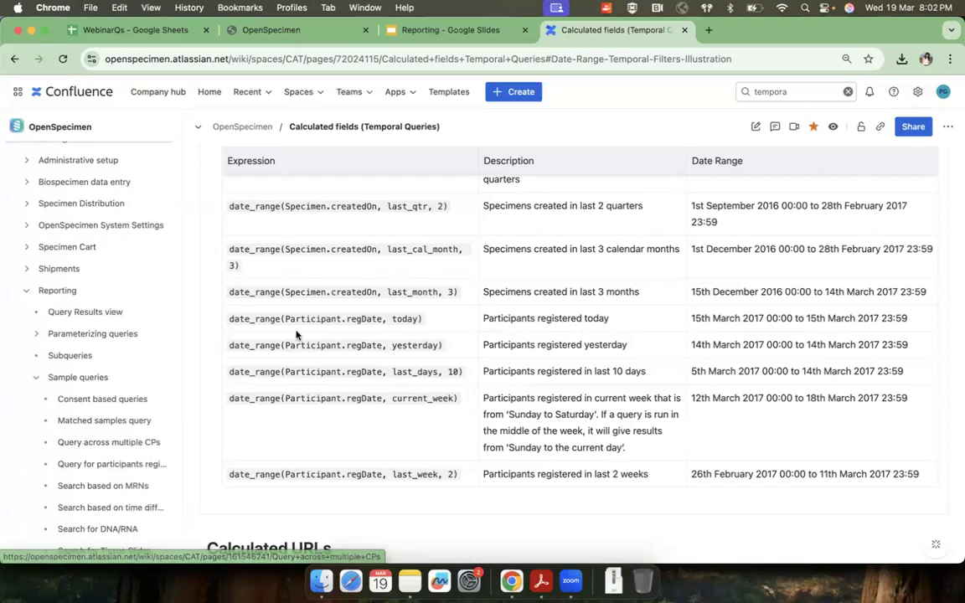
left_click_drag(386, 252, 459, 252)
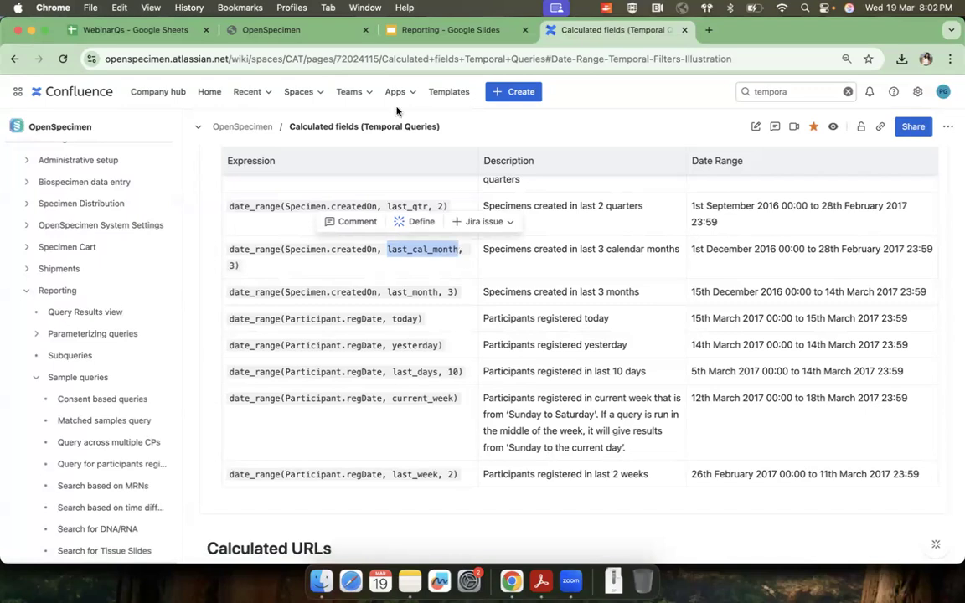
Step: Switch back to OpenSpecimen, return to the query list and start scheduling a job for "Specimens collected in last 3 months"
left_click(289, 34)
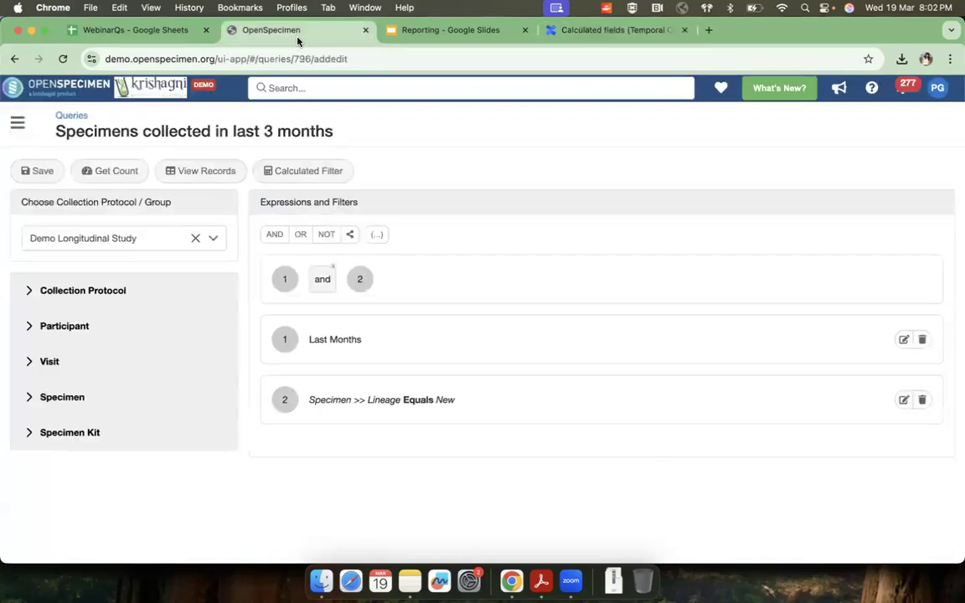
left_click(82, 115)
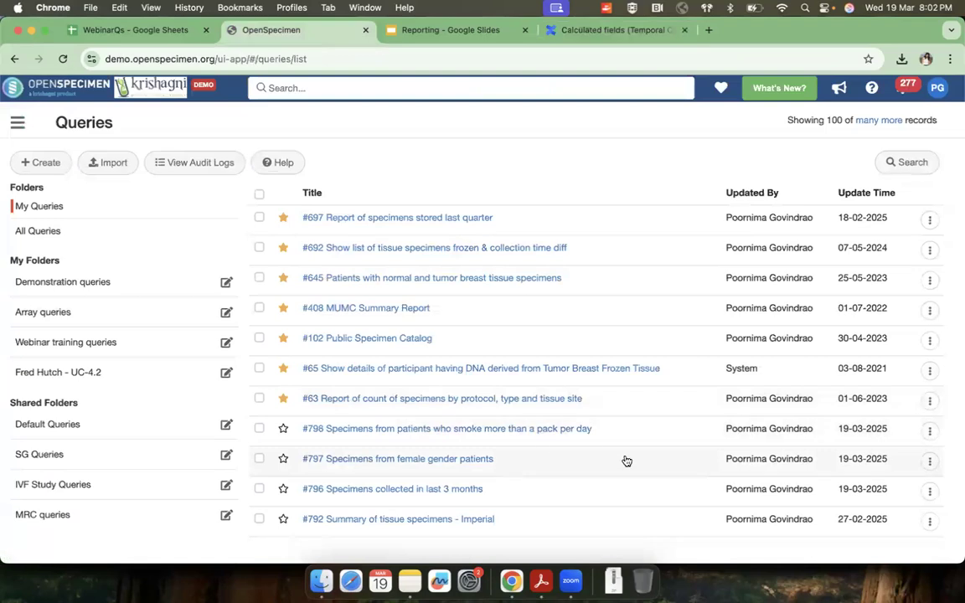
left_click(929, 491)
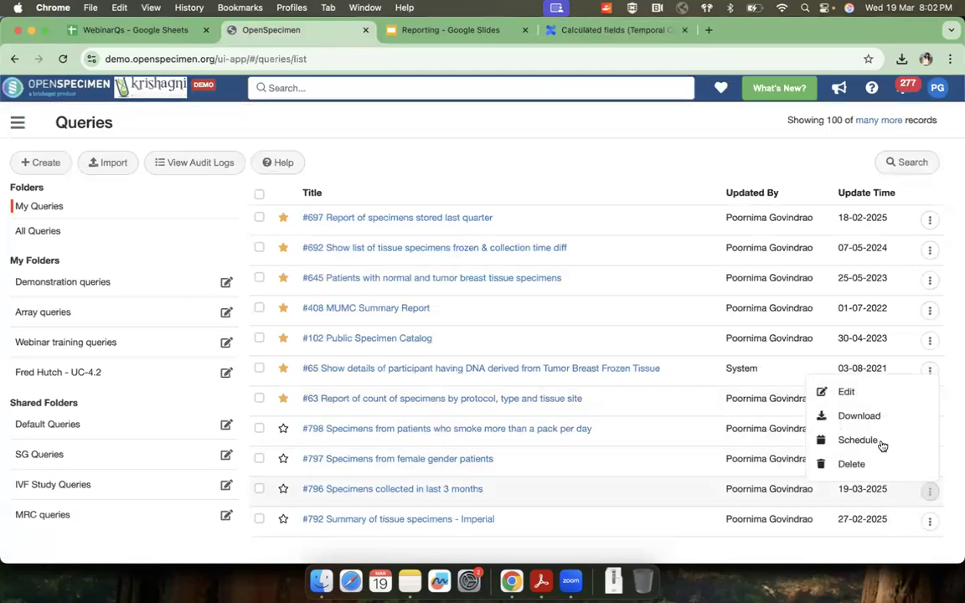
left_click(881, 444)
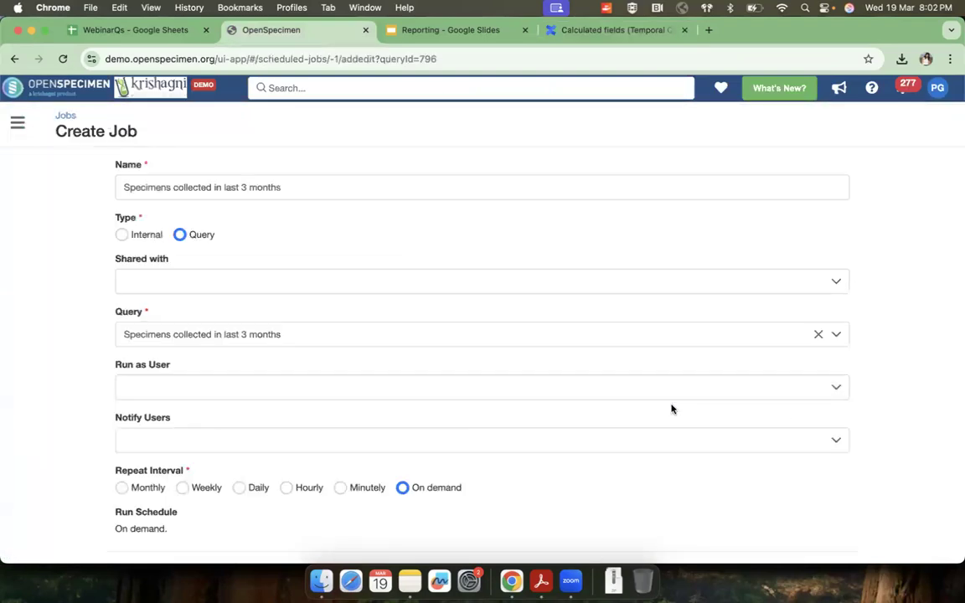
Step: Review the job form's sharing, user and repeat interval fields, and add one user under Notify Users
scroll(672, 409, "down", 1)
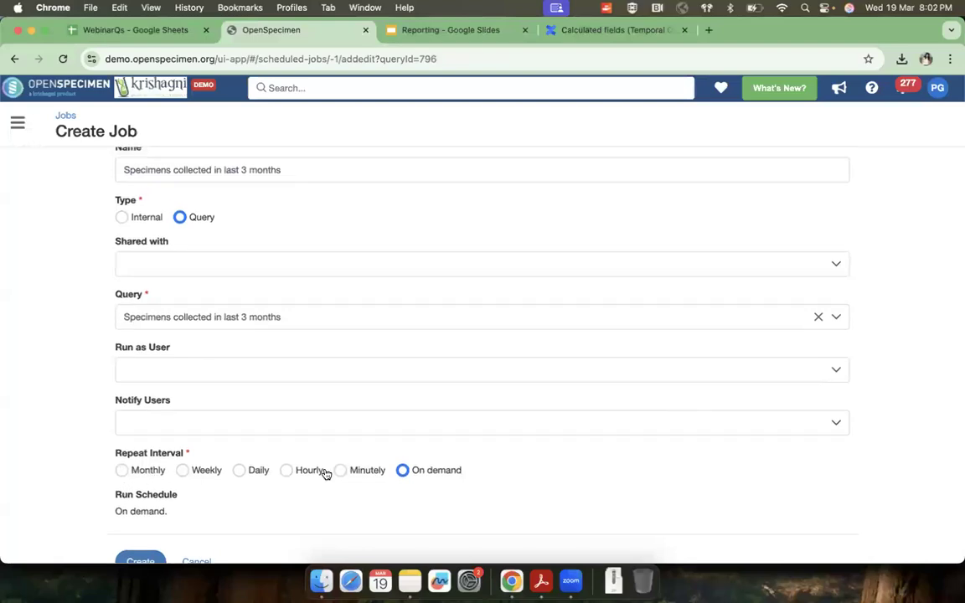
scroll(247, 397, "up", 1)
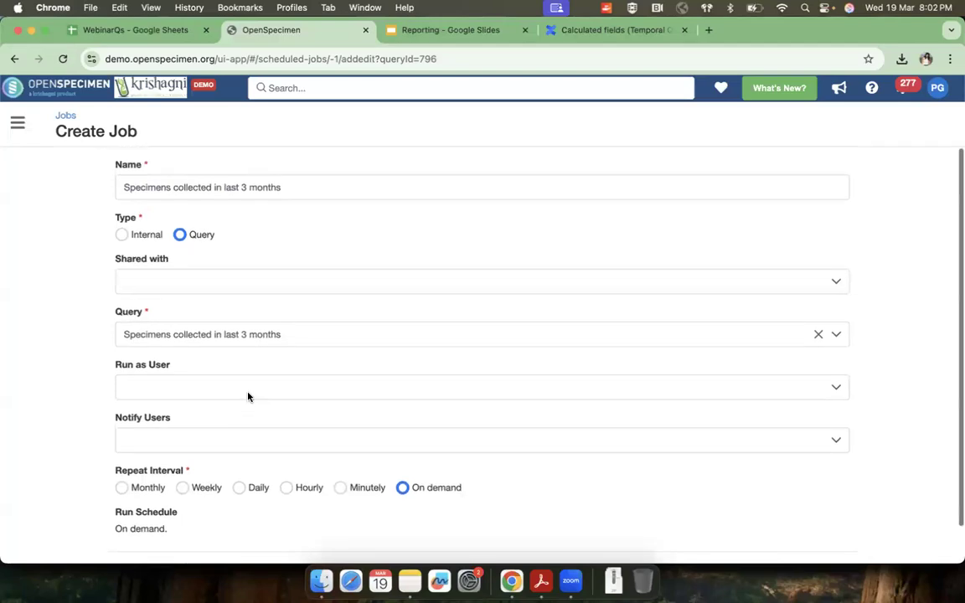
left_click(158, 282)
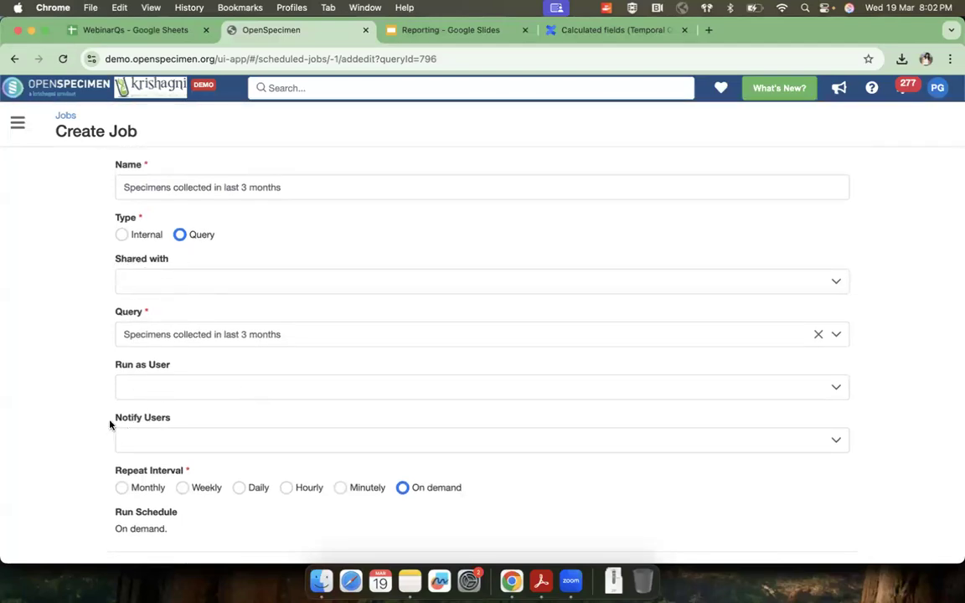
left_click_drag(110, 421, 203, 422)
left_click(189, 445)
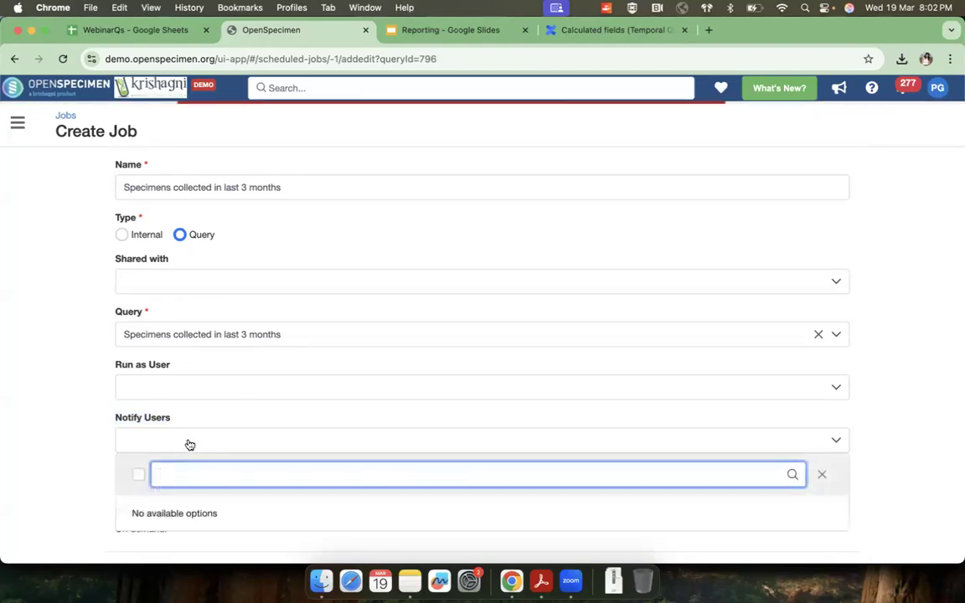
type("neh")
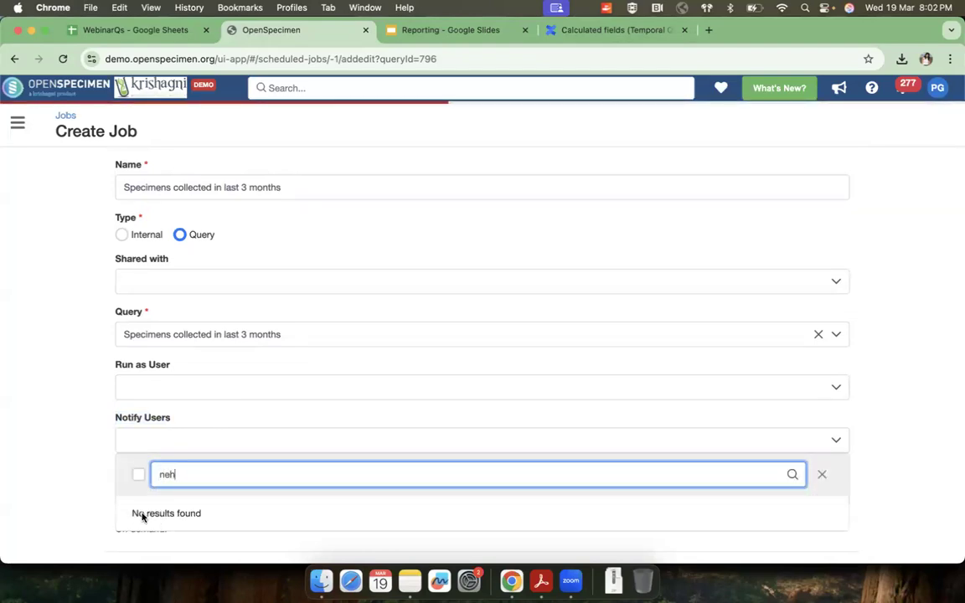
left_click(137, 361)
left_click(49, 371)
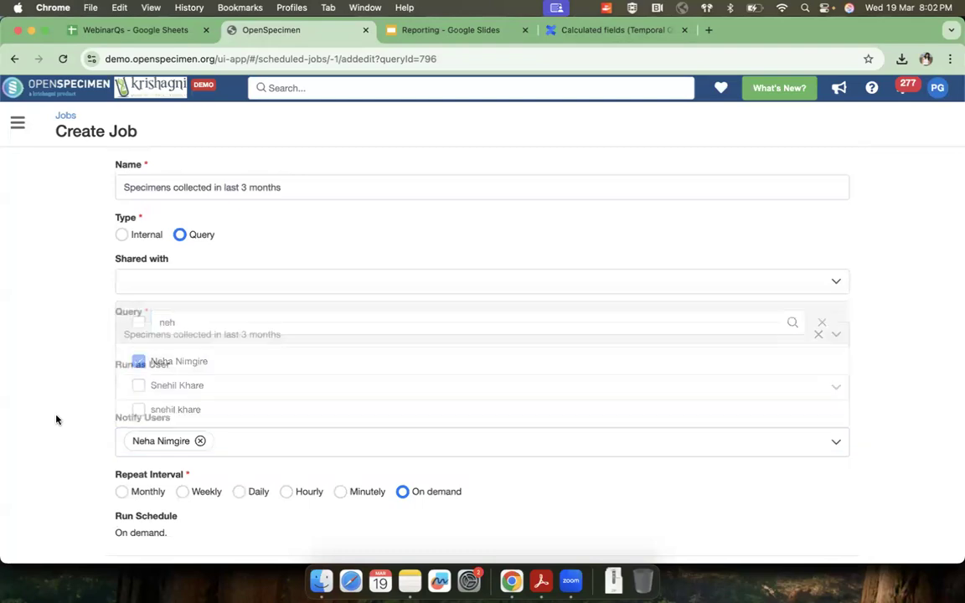
Step: Set the job to repeat monthly on day 5 at hour 5, minute 0, and check the resulting run schedule
left_click(121, 493)
scroll(134, 486, "down", 3)
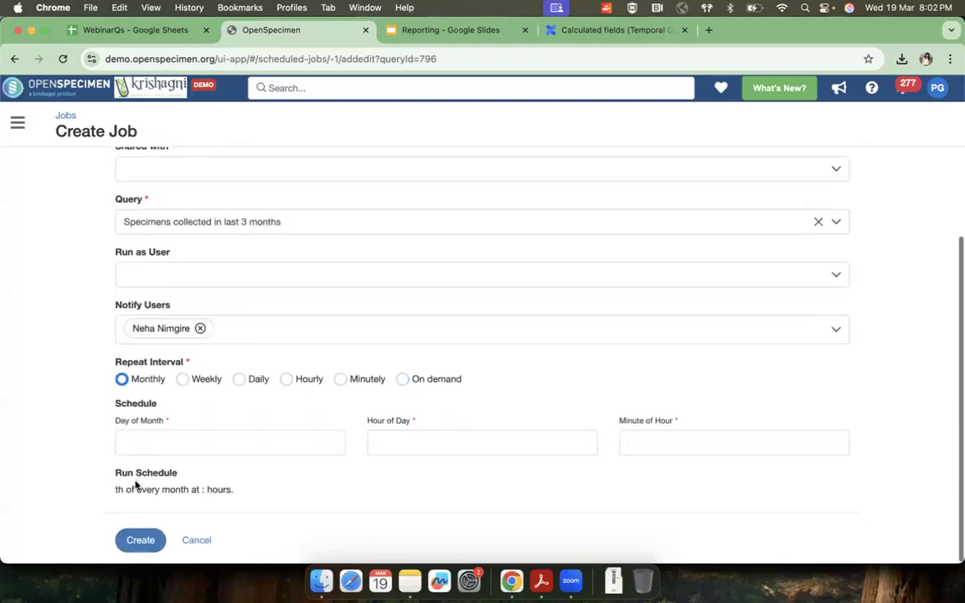
left_click(163, 444)
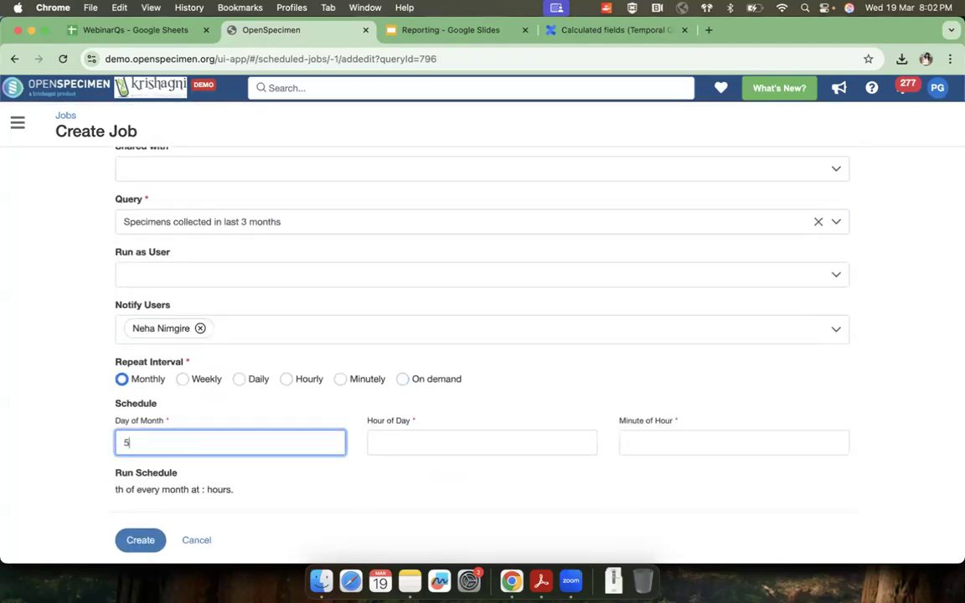
left_click(379, 435)
type("5")
left_click(625, 437)
type("0")
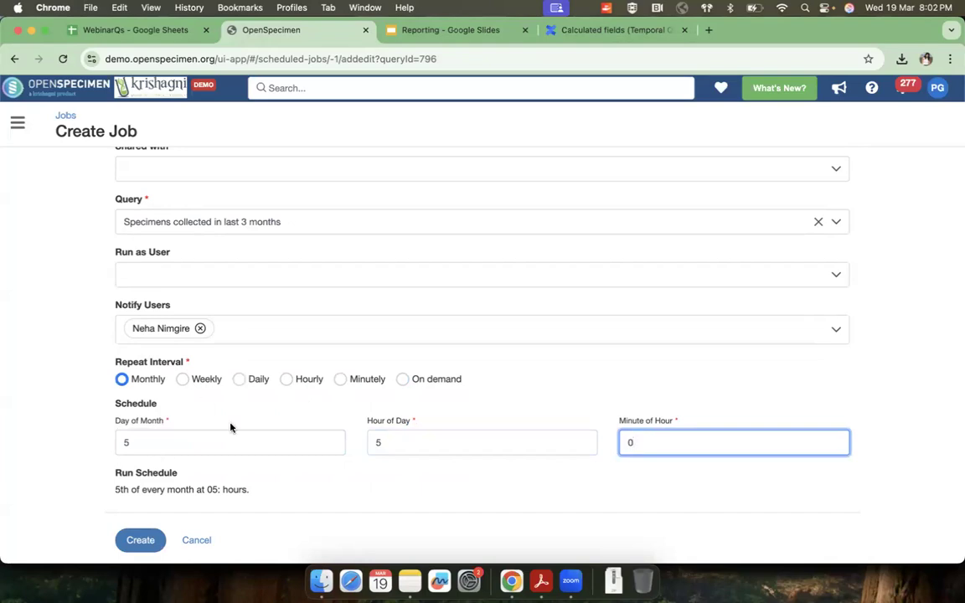
left_click_drag(115, 488, 274, 489)
scroll(228, 293, "up", 3)
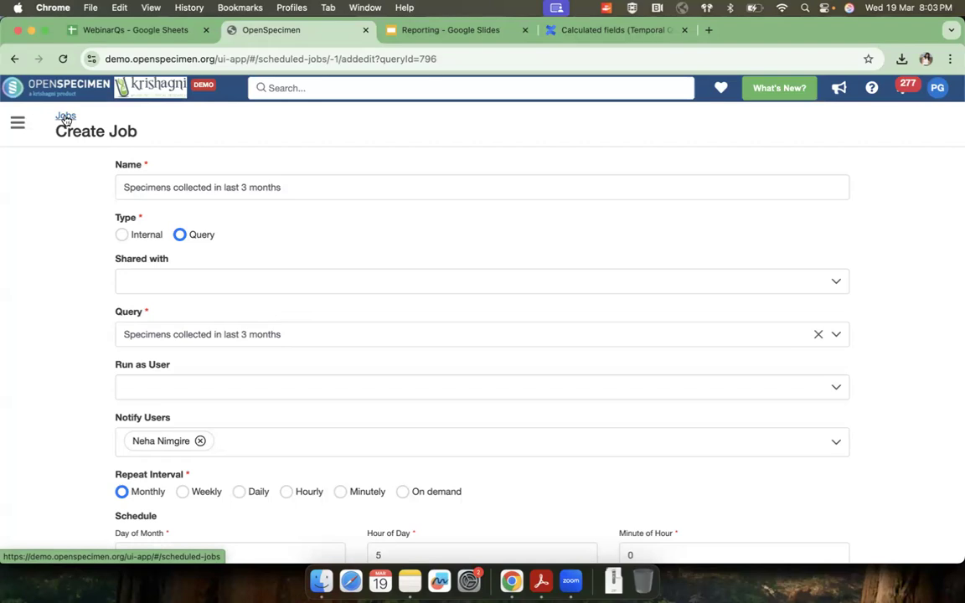
Step: Leave the job form without creating the job and go back to browse the query list
left_click(17, 124)
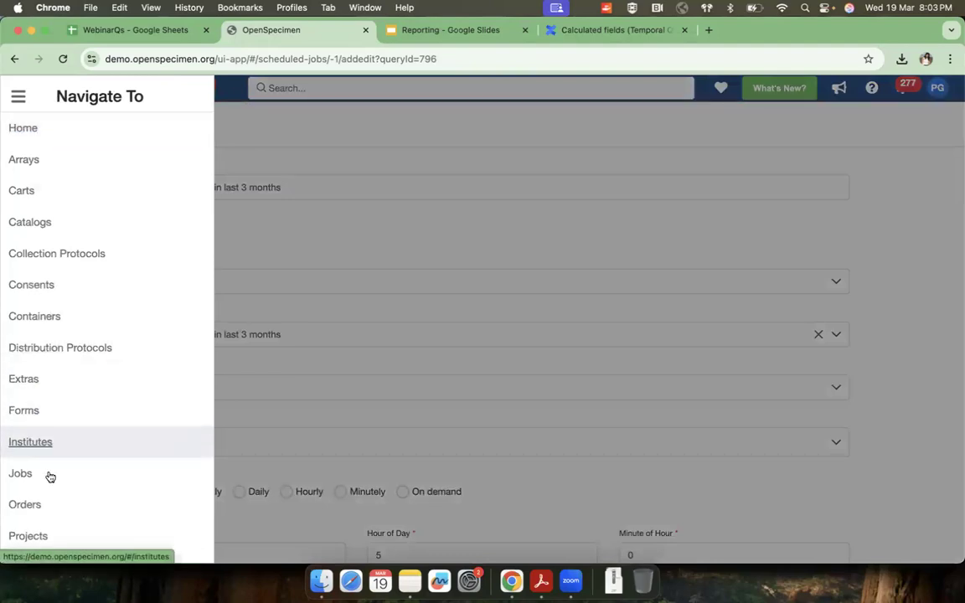
scroll(46, 490, "down", 2)
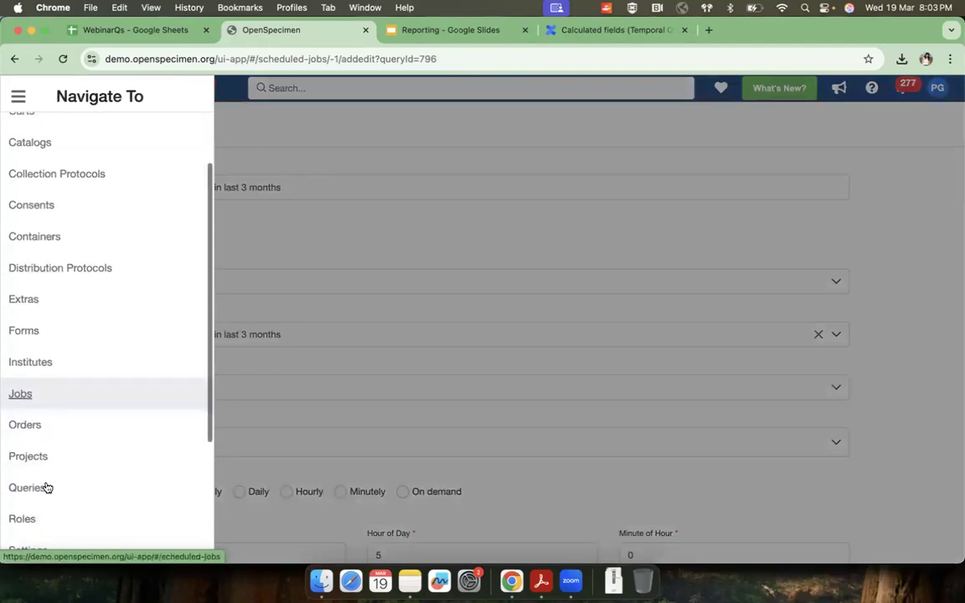
scroll(46, 487, "down", 3)
scroll(47, 484, "down", 2)
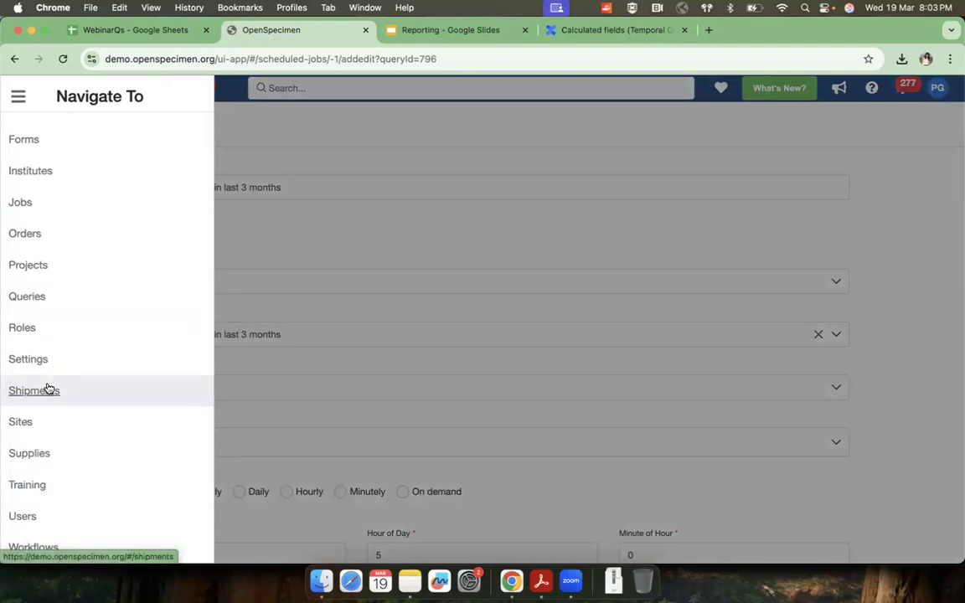
left_click(35, 299)
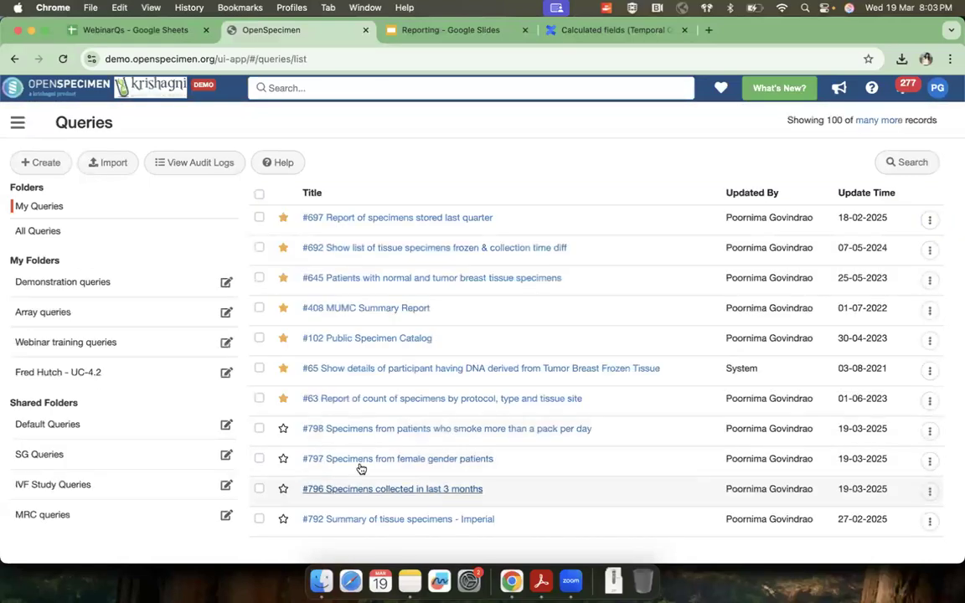
scroll(502, 497, "down", 2)
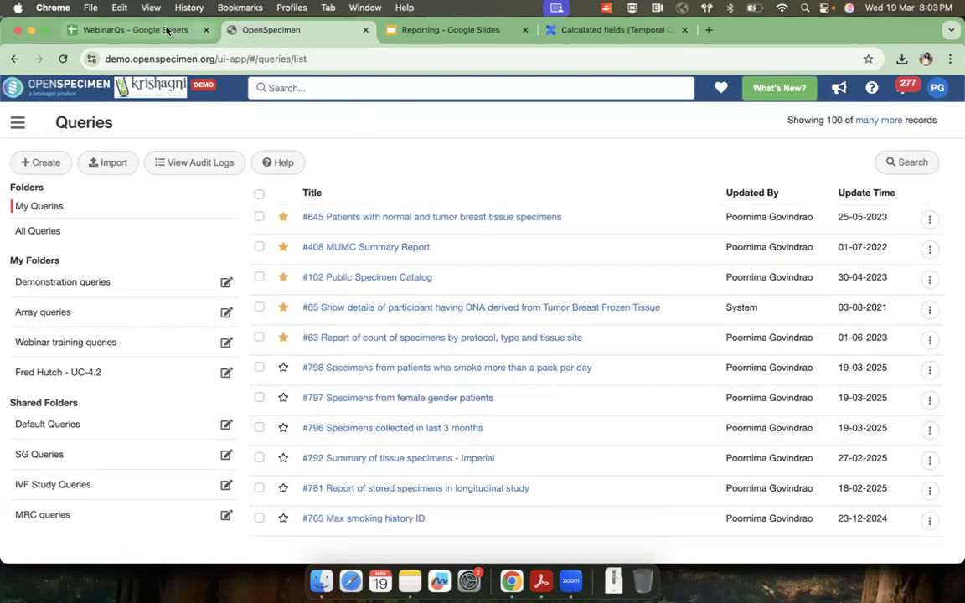
Step: Switch to the Reporting slides and advance to the example on calculating patient age at different timepoints
left_click(473, 30)
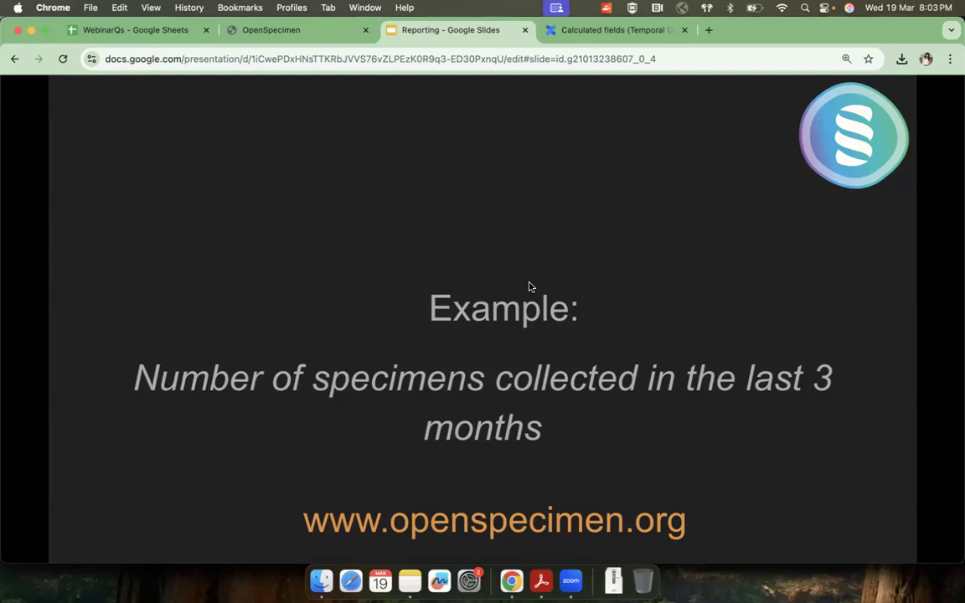
key("Right")
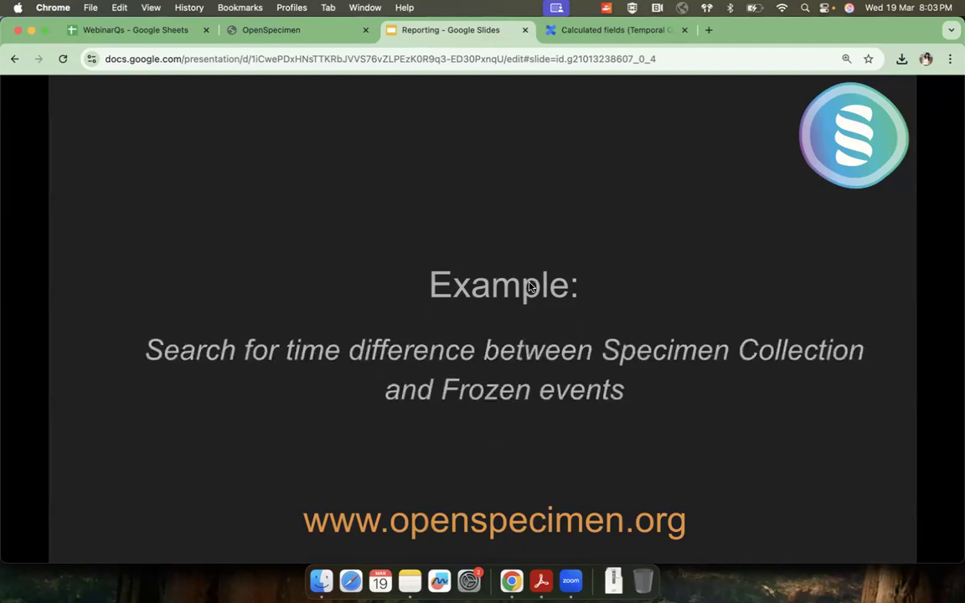
key("Right")
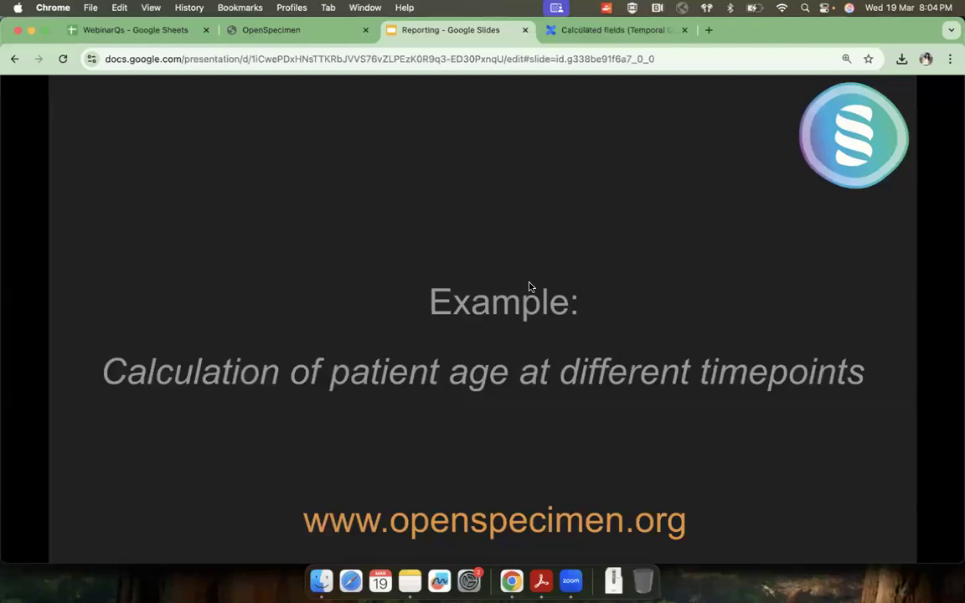
Step: Return to OpenSpecimen, search the queries for "participant" and then "age", and open "Participants with age less than 40" for editing
left_click(303, 31)
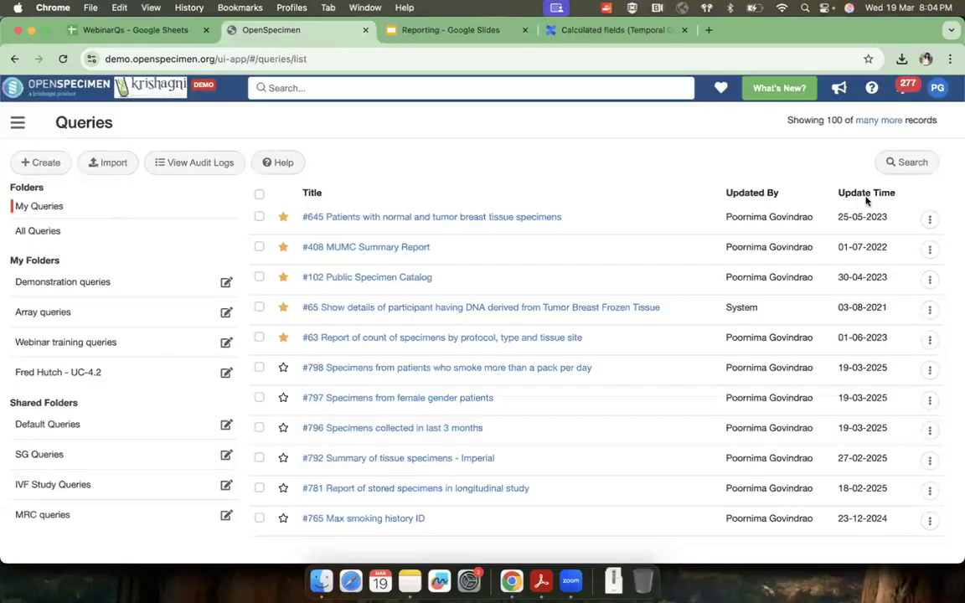
left_click(913, 163)
left_click(821, 235)
type("participant")
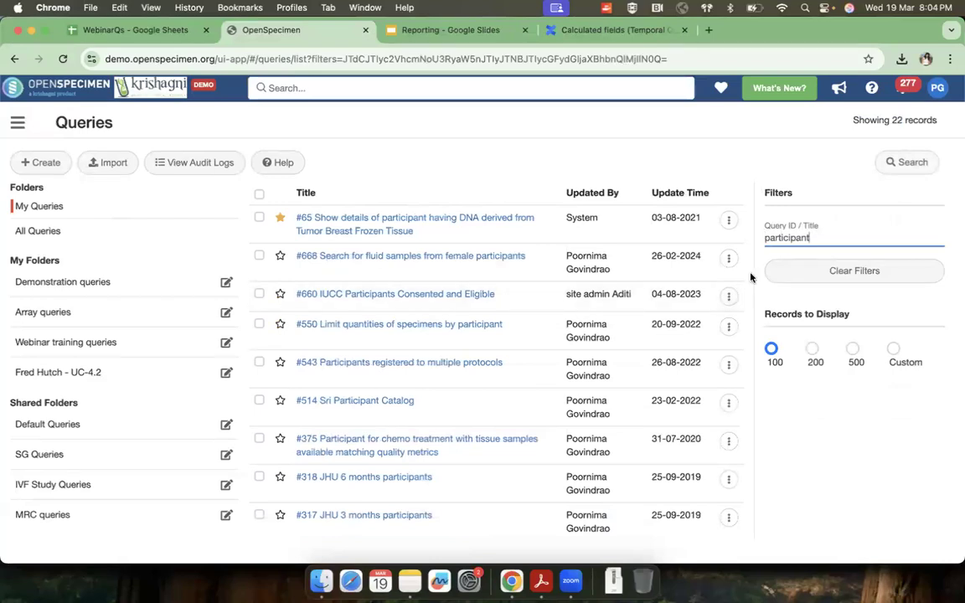
double_click(785, 237)
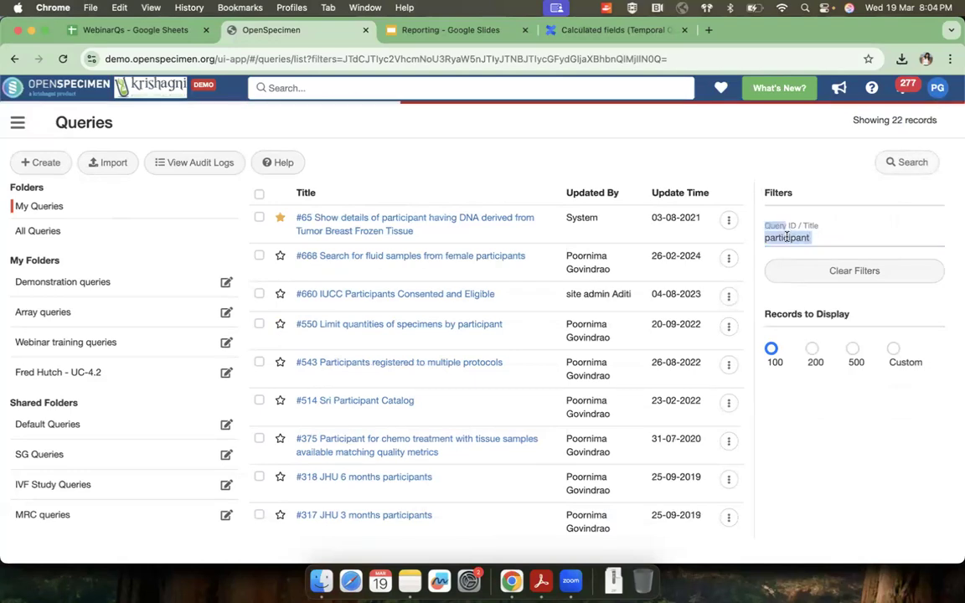
type("age")
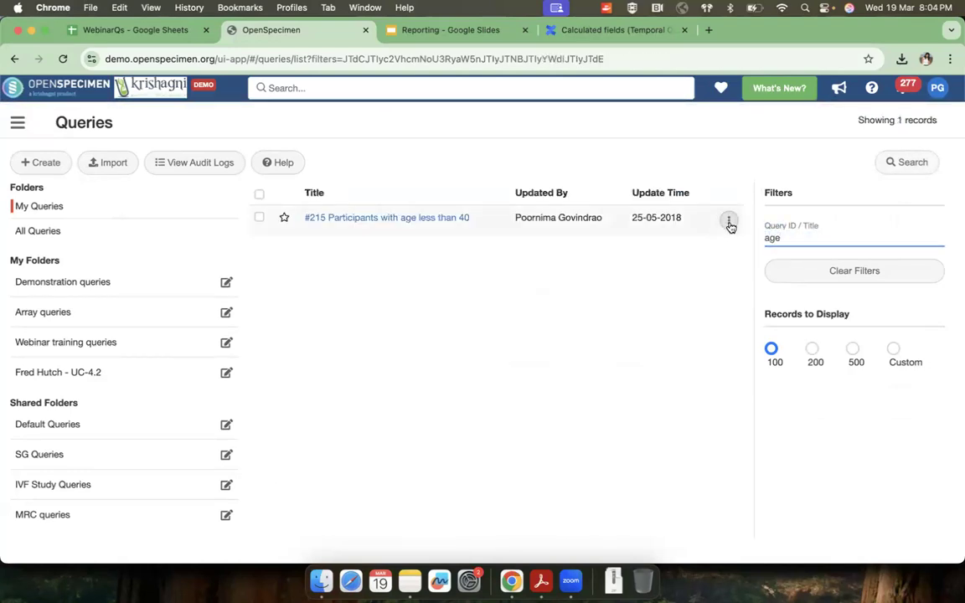
left_click(728, 220)
left_click(734, 247)
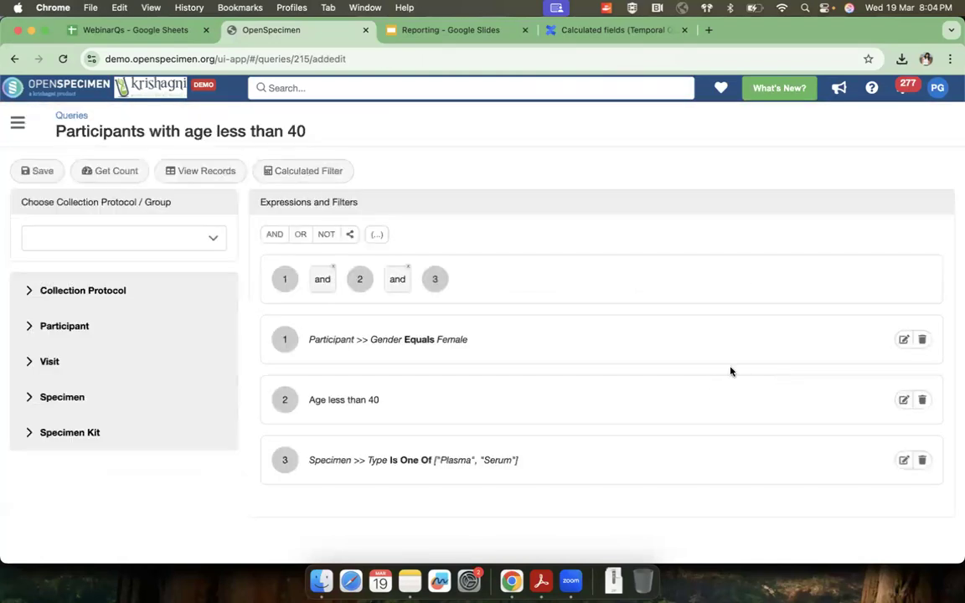
Step: Open the "Age less than 40" filter and examine the years_between function and its current_date() argument in the expression
left_click(903, 399)
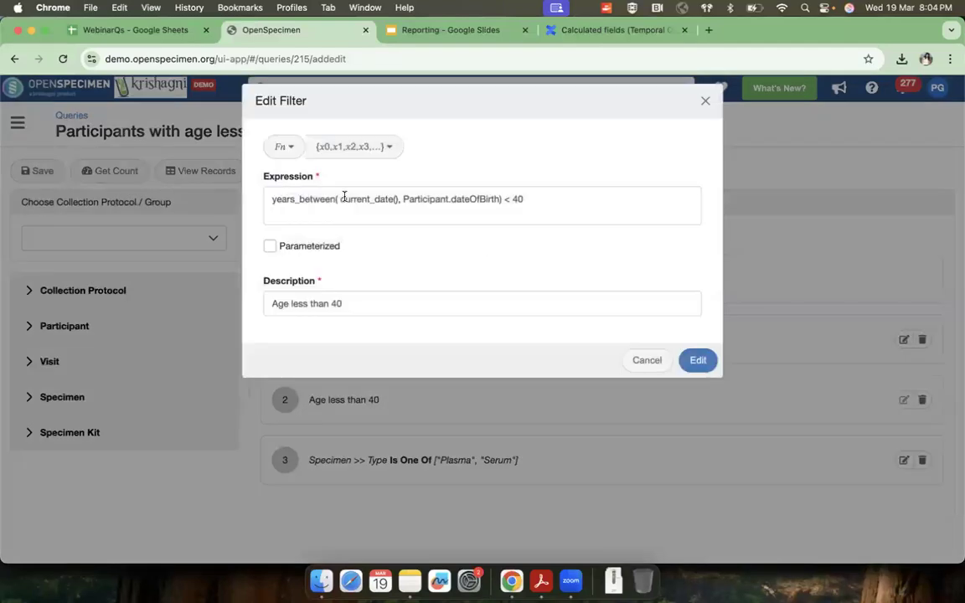
left_click_drag(272, 199, 348, 198)
left_click(368, 198)
left_click(441, 198)
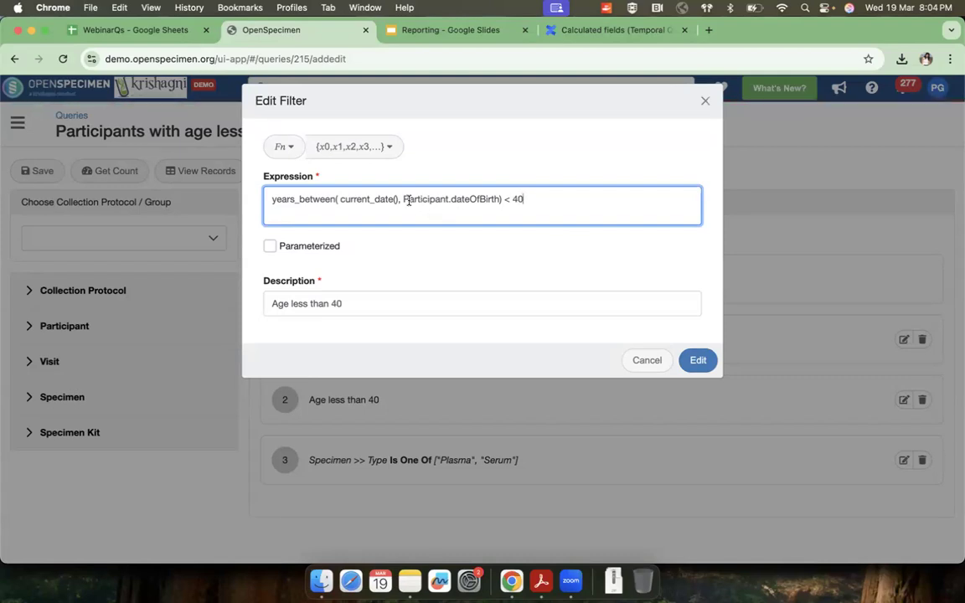
left_click_drag(399, 200, 340, 200)
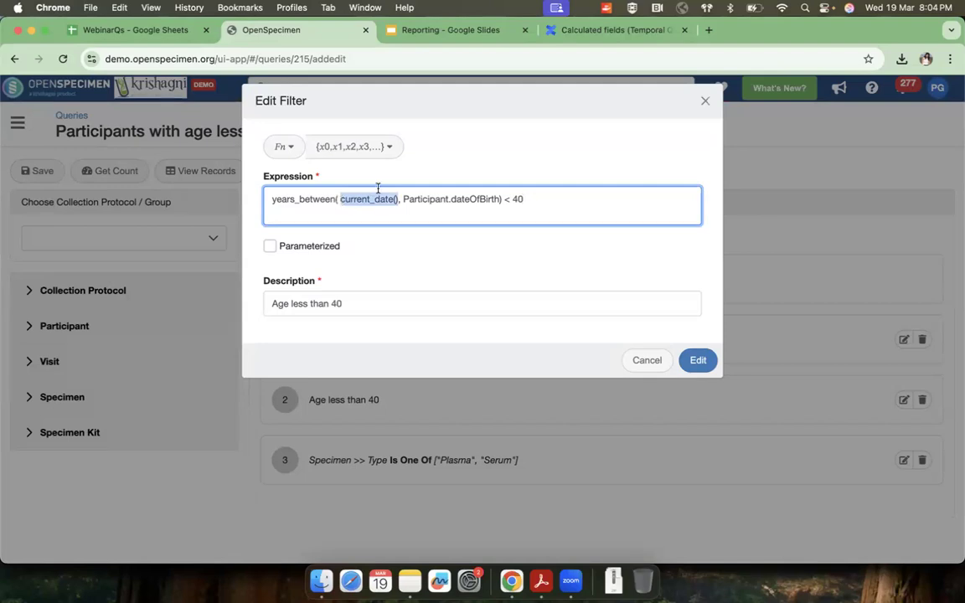
Step: Review the available temporal functions and the "< 40" condition, then close the filter without editing it
left_click(285, 155)
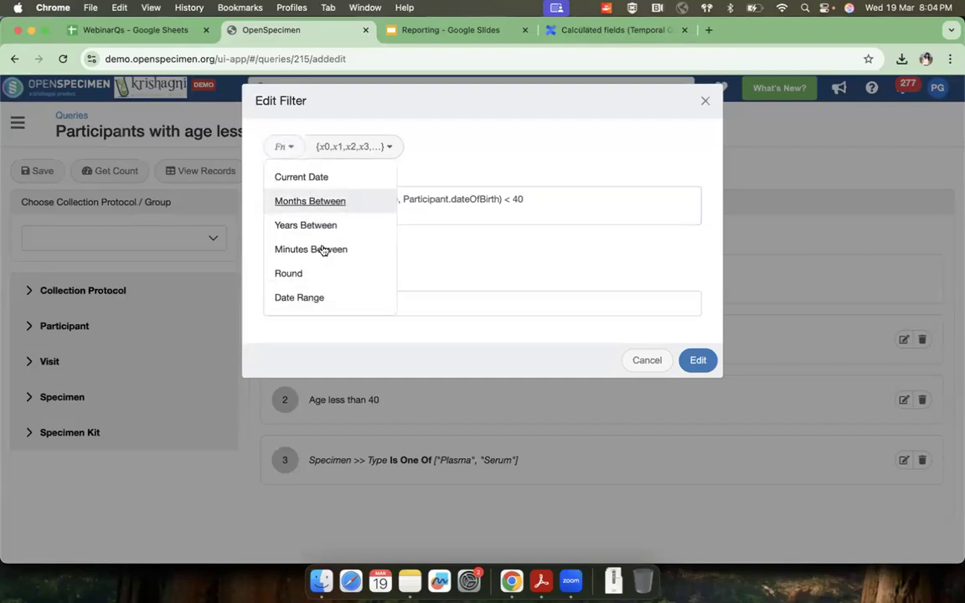
left_click(388, 189)
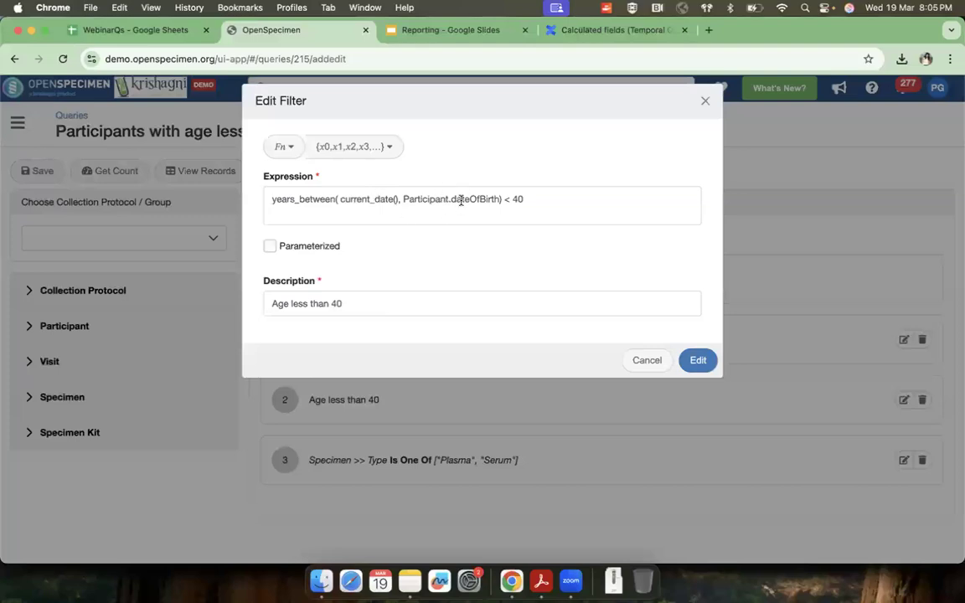
left_click(536, 200)
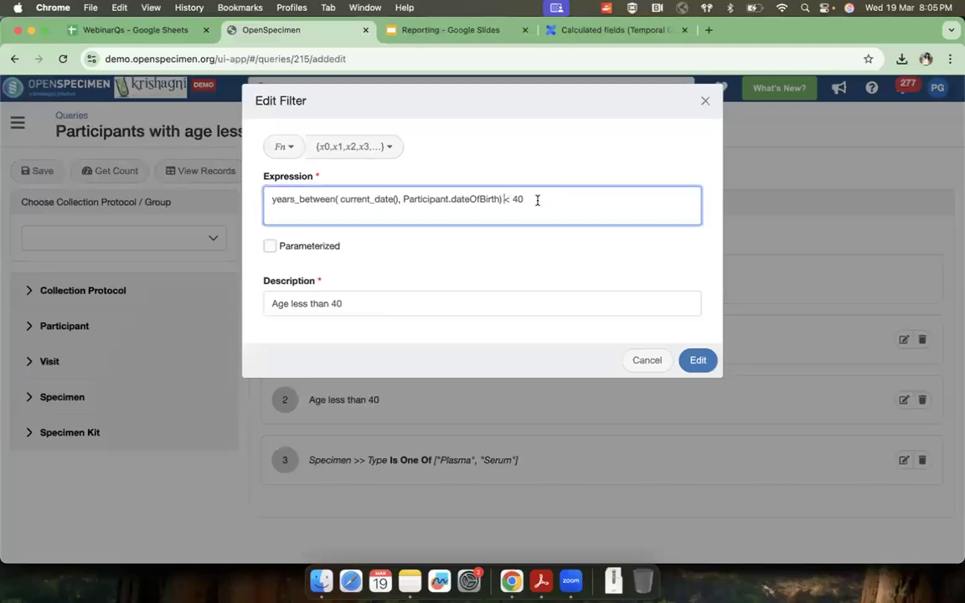
left_click_drag(538, 200, 500, 200)
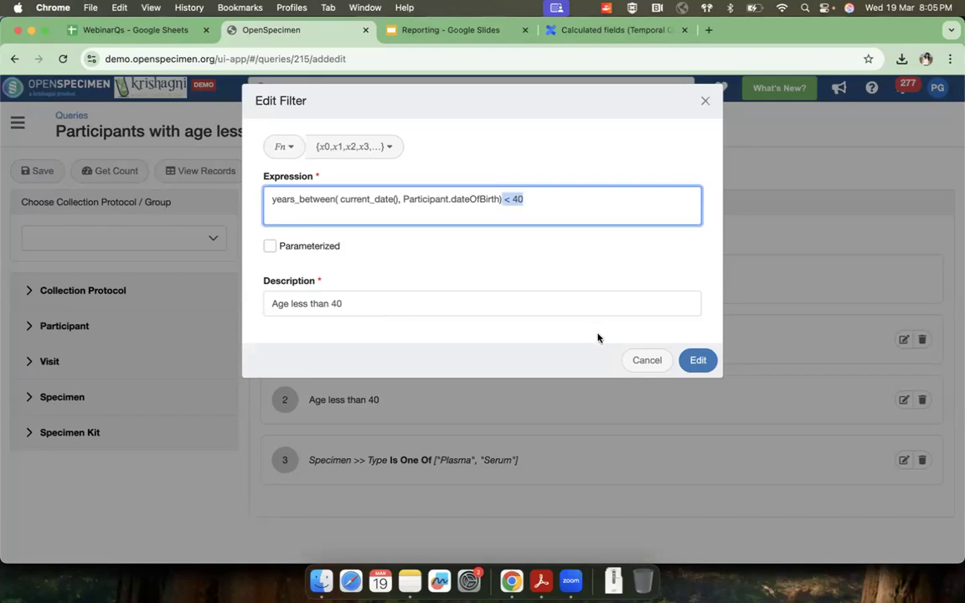
left_click(645, 365)
Step: Get the query's counts, view its records and check the calculated "Age less than 40" column, then return to the query list
left_click(114, 169)
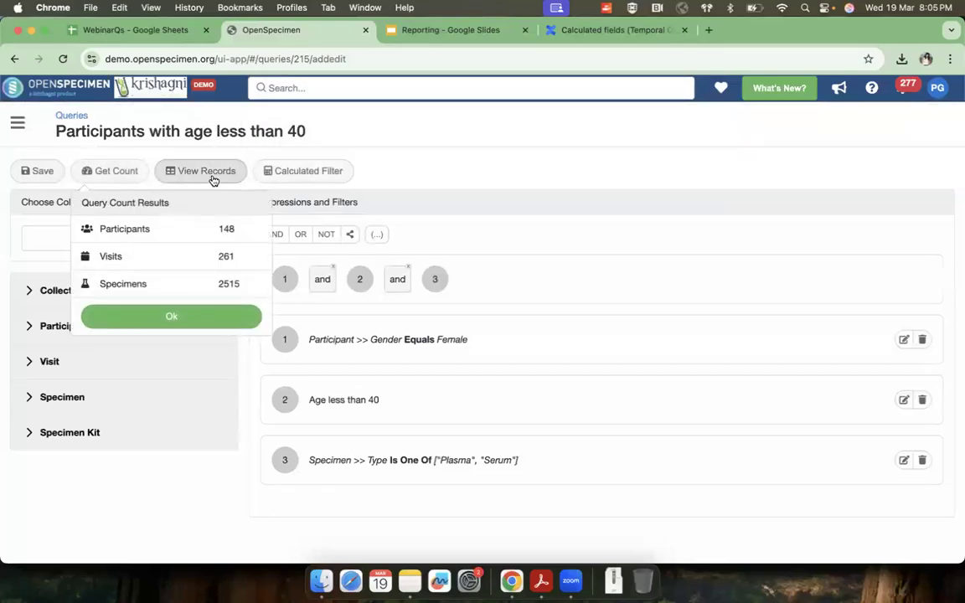
left_click(211, 172)
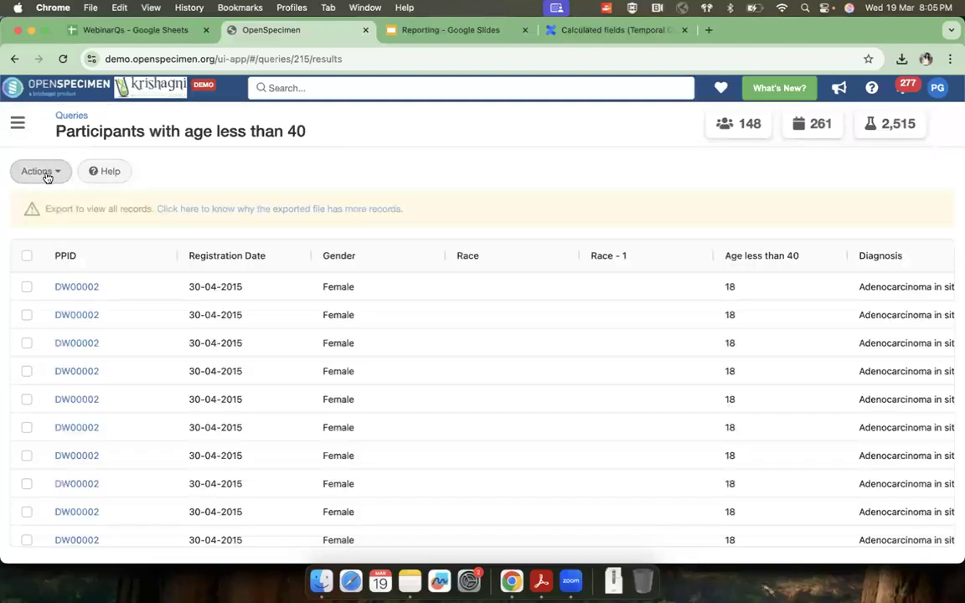
scroll(414, 364, "right", 3)
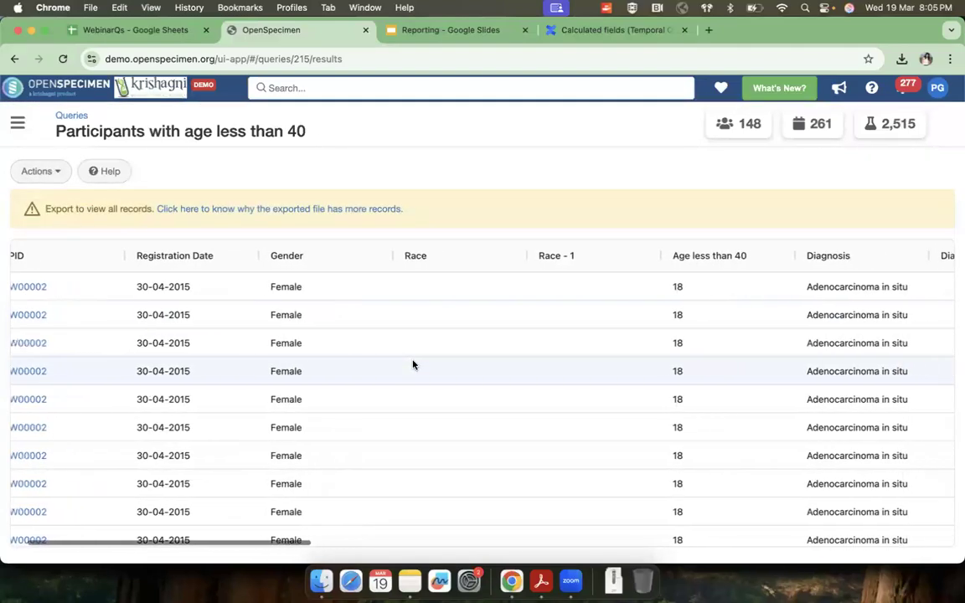
scroll(657, 382, "down", 2)
scroll(656, 383, "down", 10)
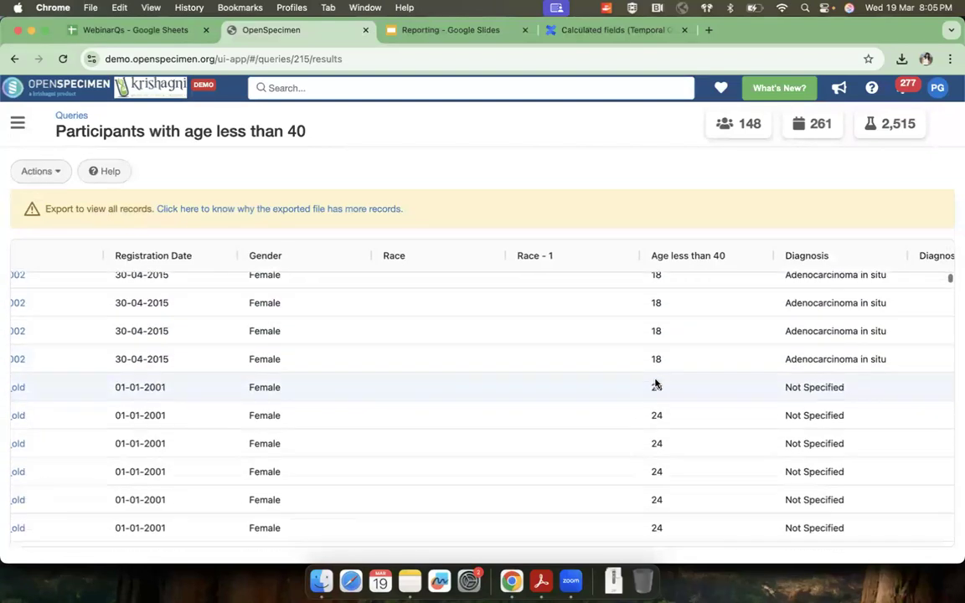
scroll(657, 384, "down", 10)
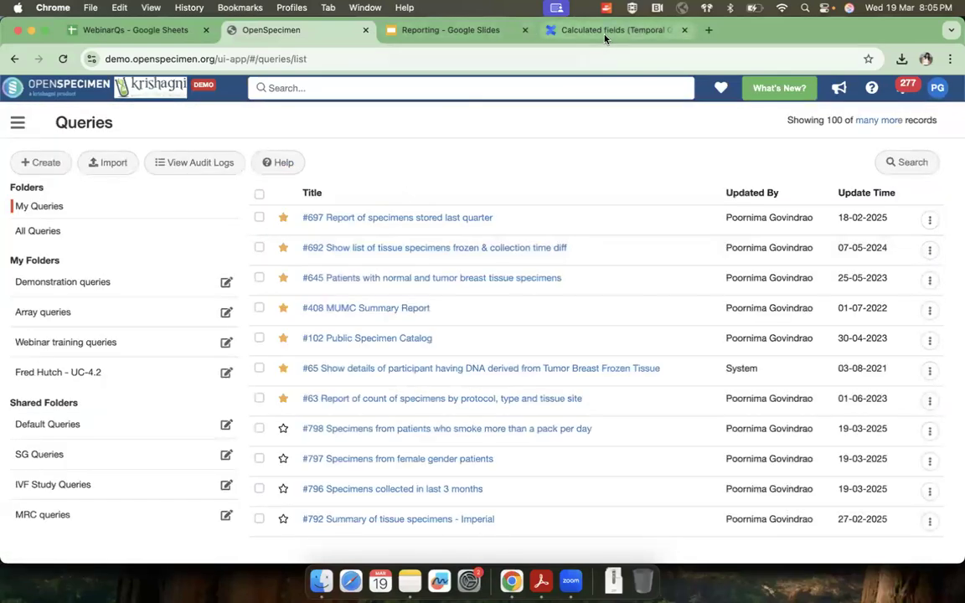
Step: Switch to the Confluence page on calculated fields, expand the examples of temporal queries and read through them from "Age as of today" onward
left_click(542, 28)
scroll(530, 294, "up", 15)
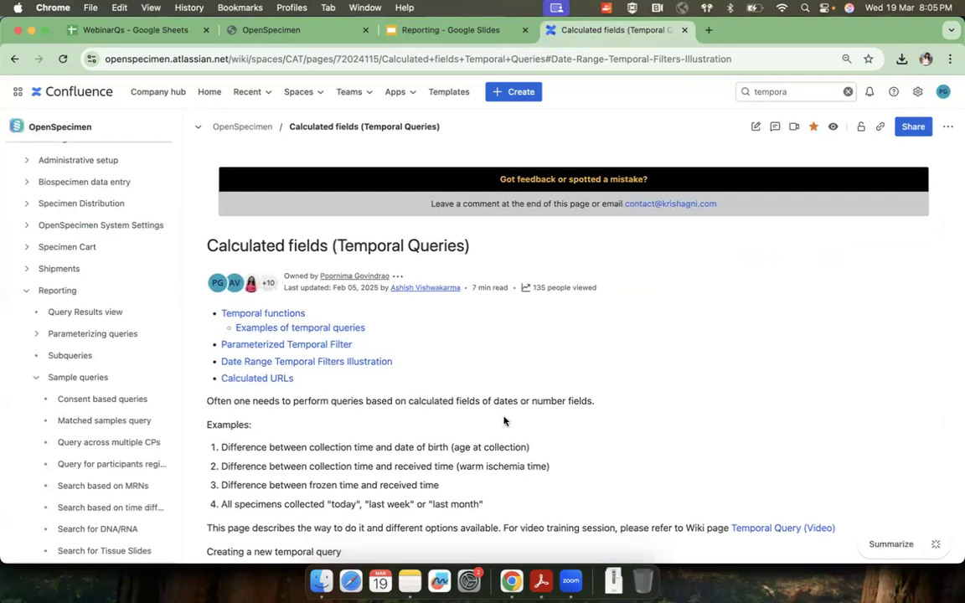
scroll(504, 420, "down", 1)
left_click(315, 246)
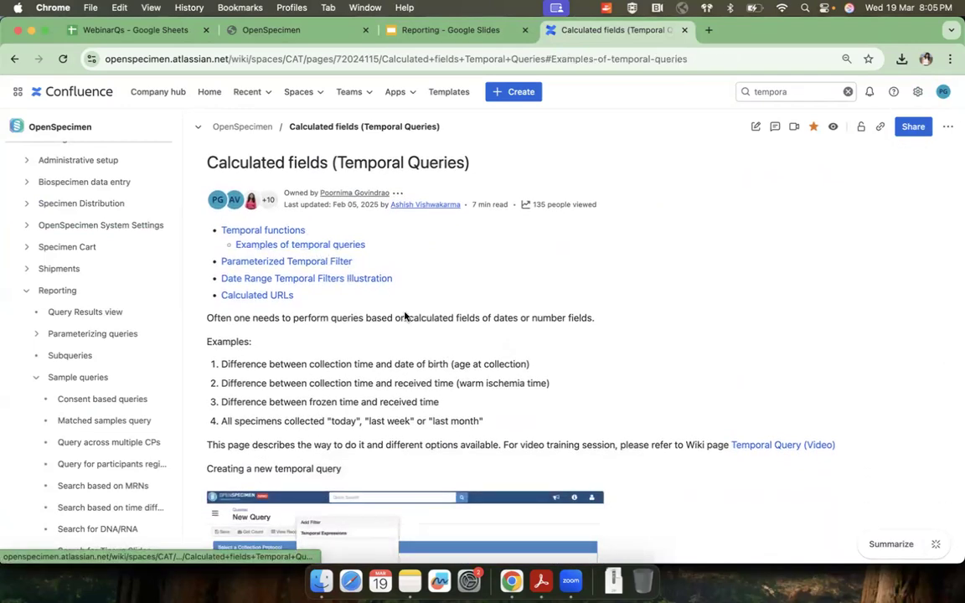
left_click(253, 176)
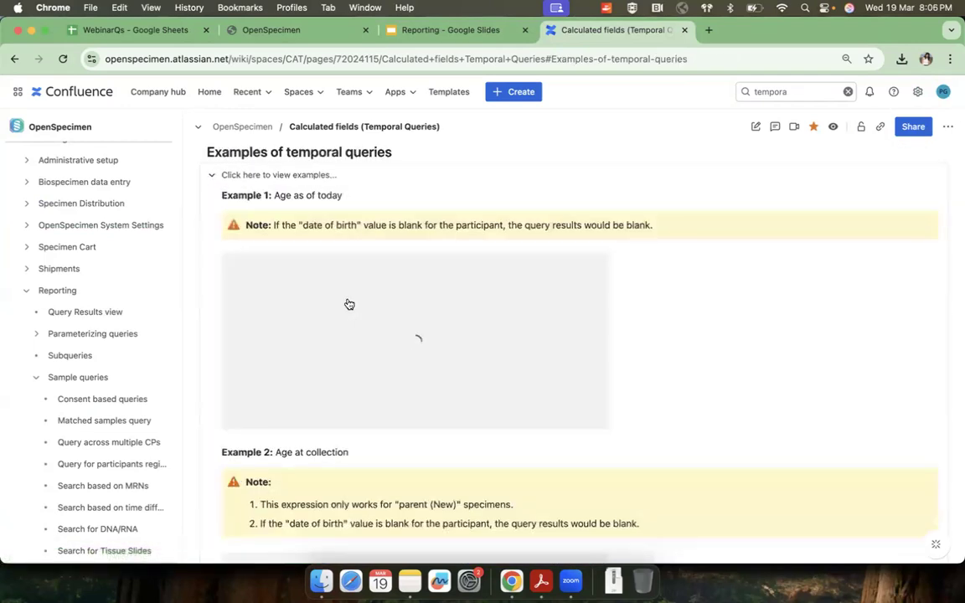
left_click_drag(370, 178, 274, 175)
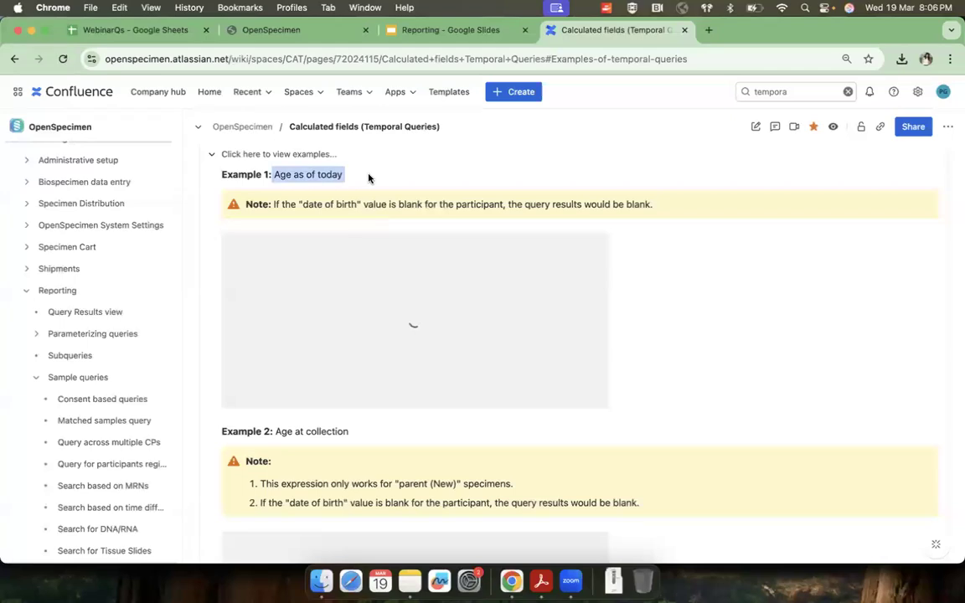
scroll(382, 284, "down", 3)
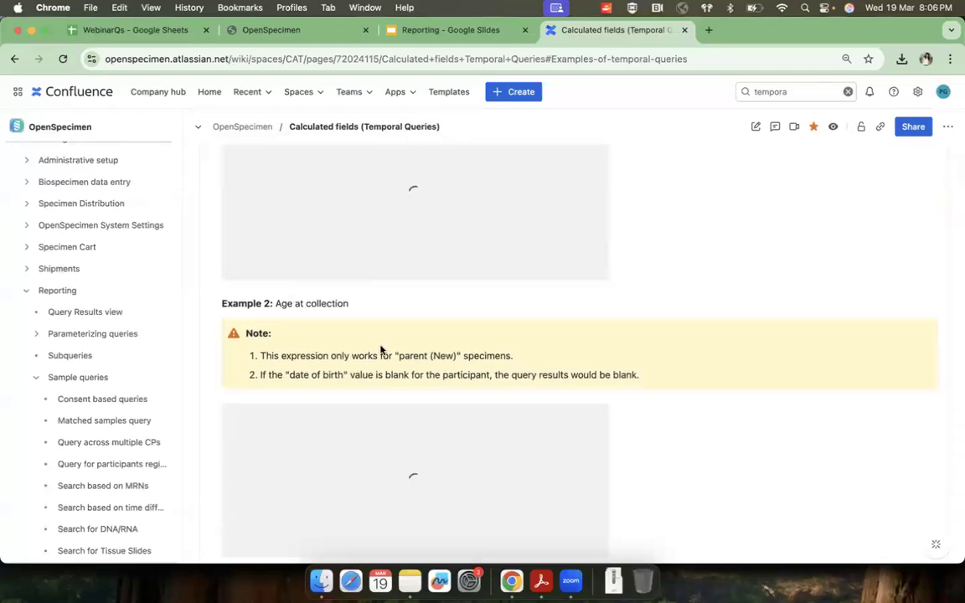
scroll(381, 350, "down", 8)
scroll(393, 360, "down", 5)
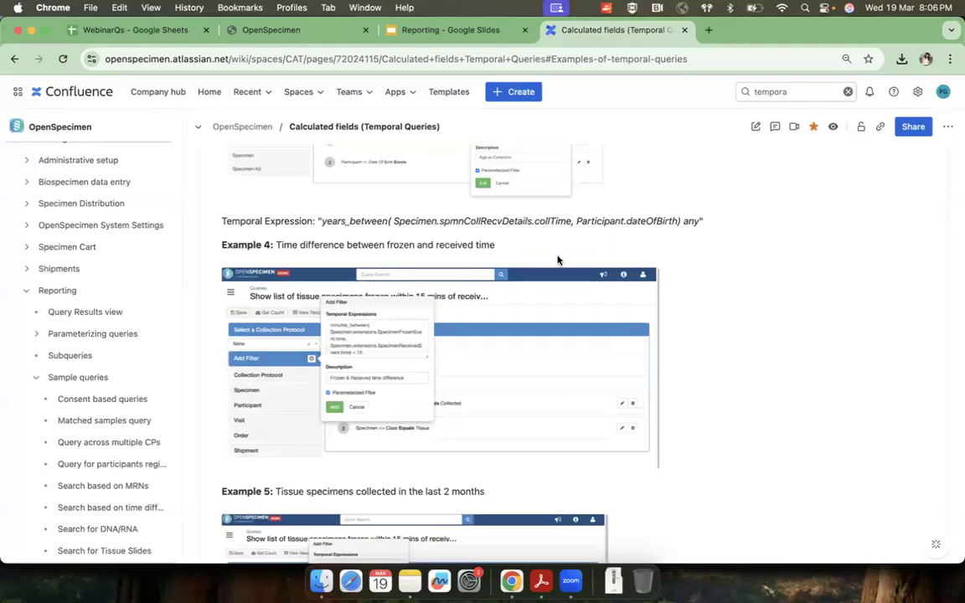
scroll(478, 377, "down", 5)
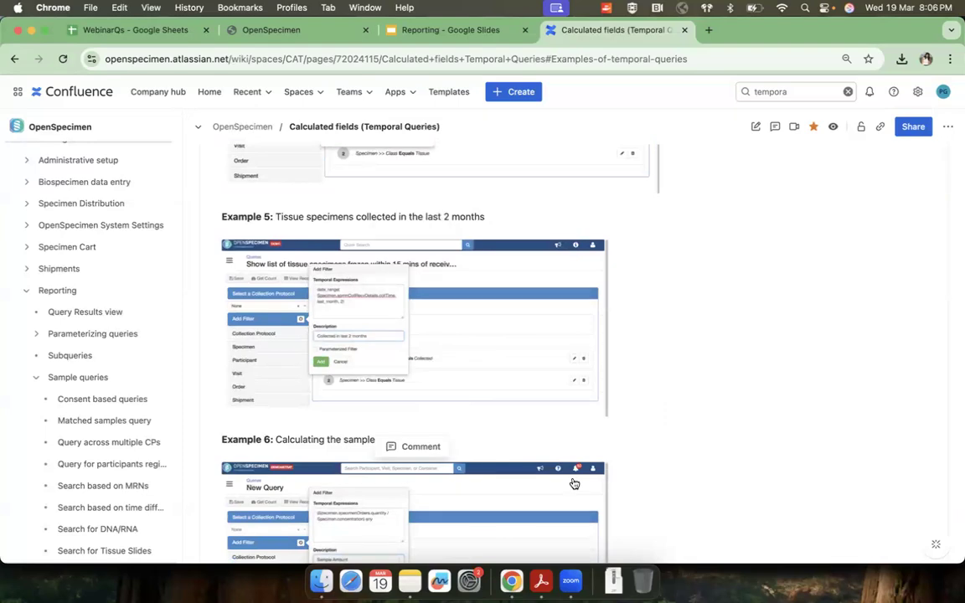
scroll(574, 484, "down", 7)
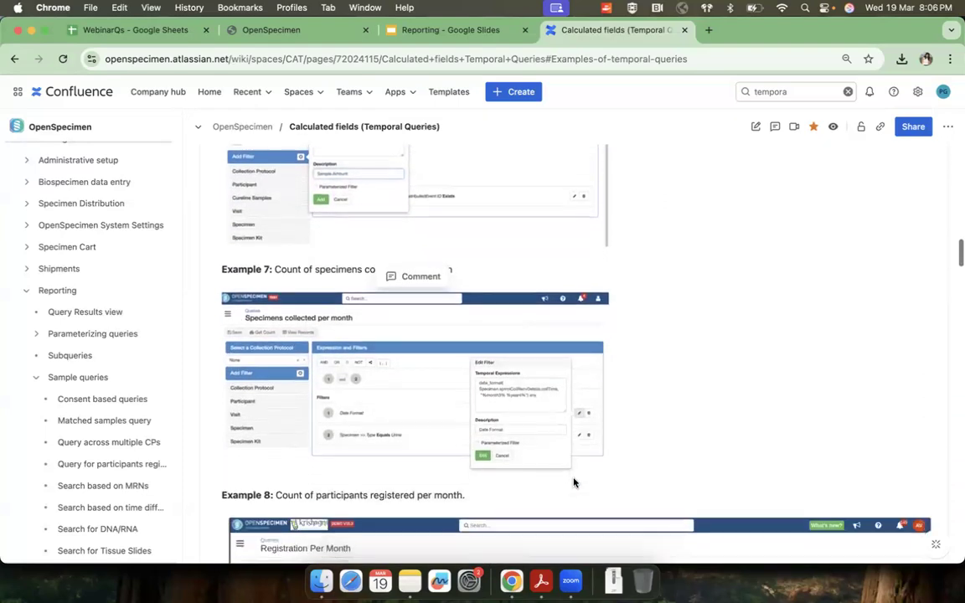
scroll(575, 483, "down", 7)
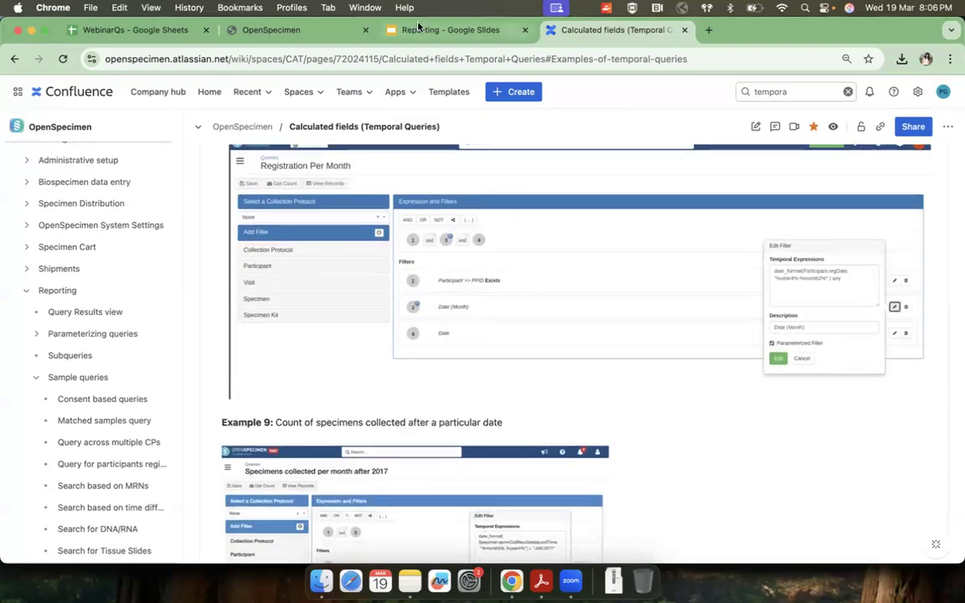
Step: Go back to the Reporting slides and advance through summary reports and aggregate functions to the specimens by type and availability status example
left_click(435, 29)
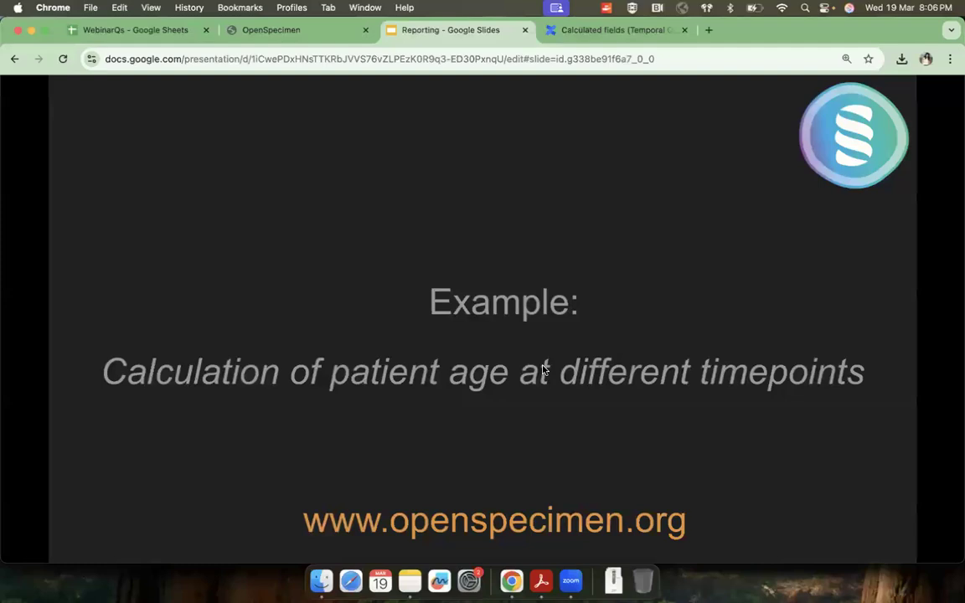
left_click(558, 422)
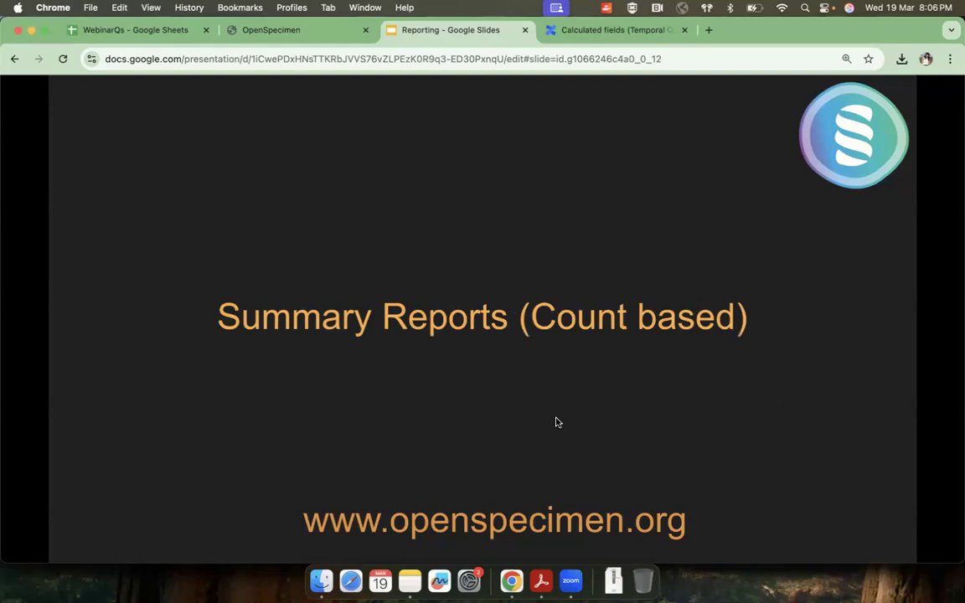
left_click(558, 422)
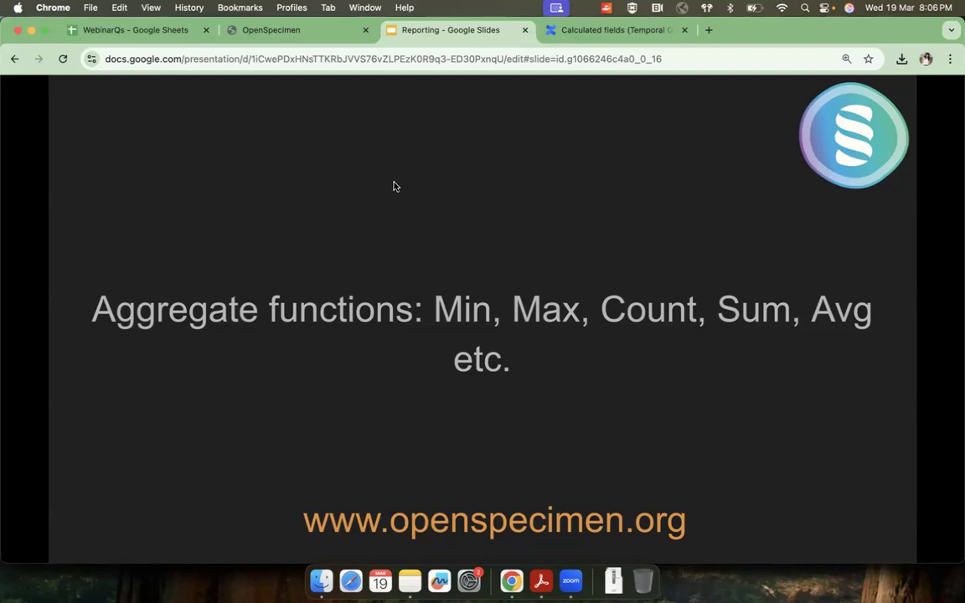
key("Right")
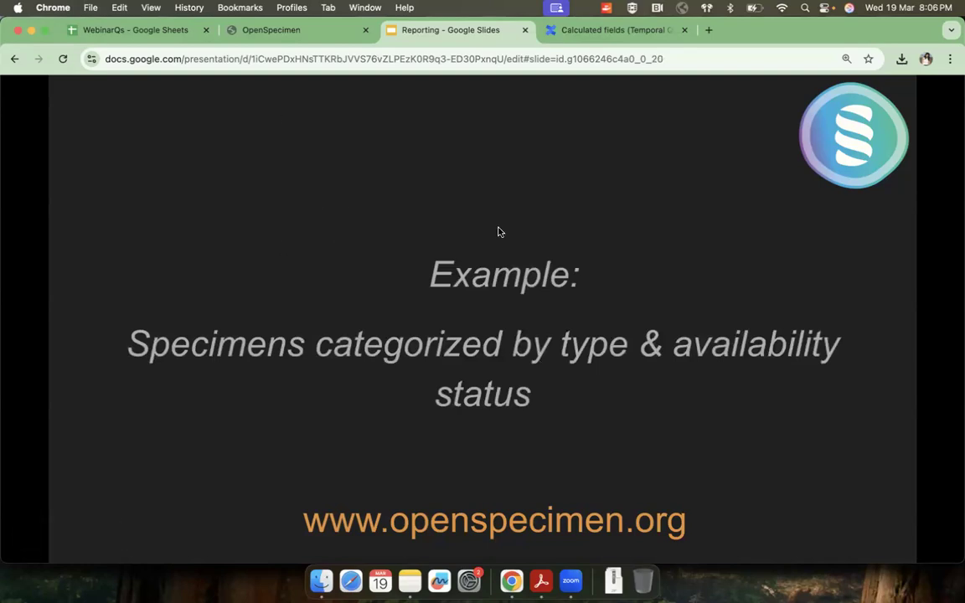
Step: Switch to OpenSpecimen, start a new query and choose the Demo Longitudinal Study collection protocol
left_click(273, 31)
left_click(50, 162)
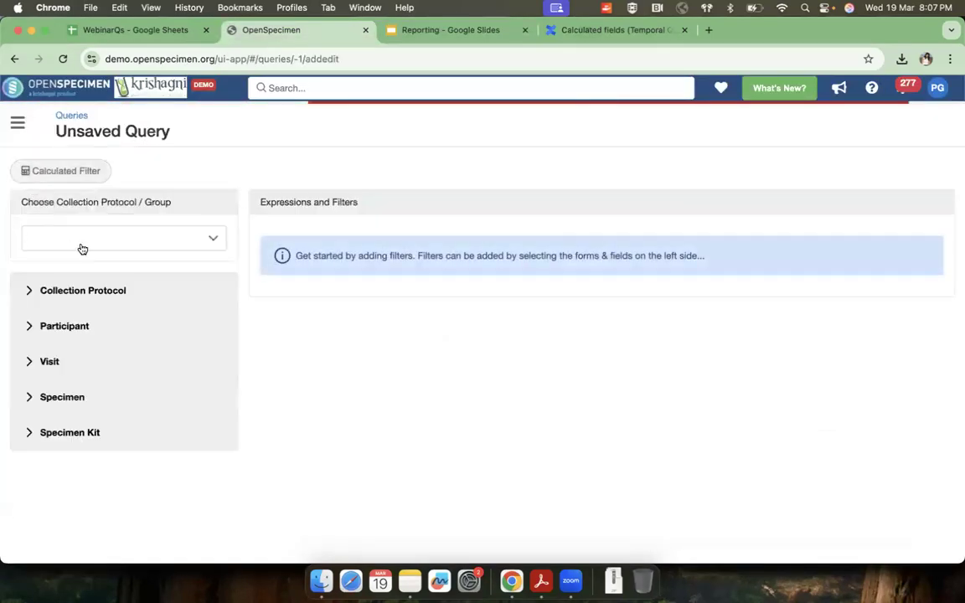
left_click(82, 247)
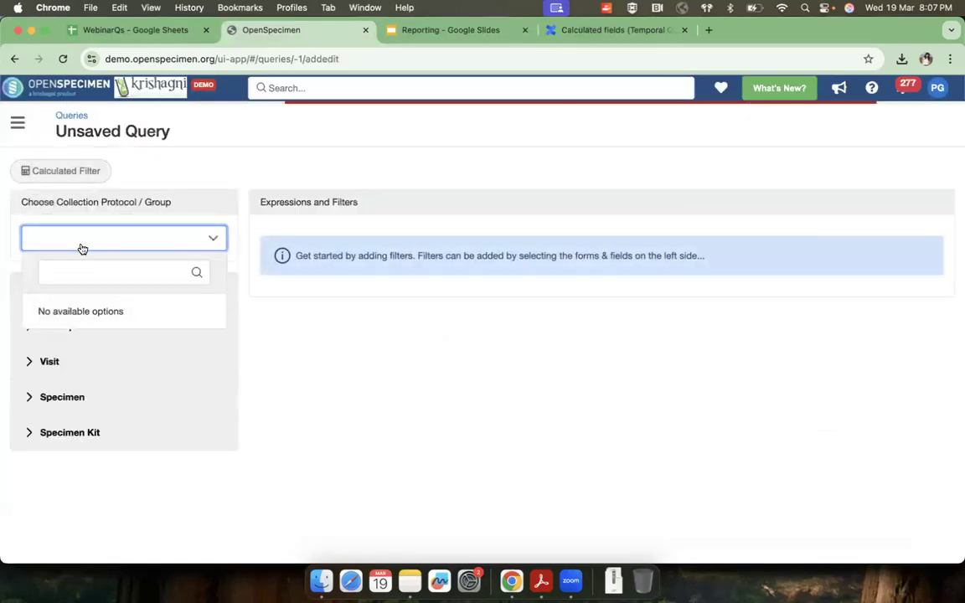
type("demo lon")
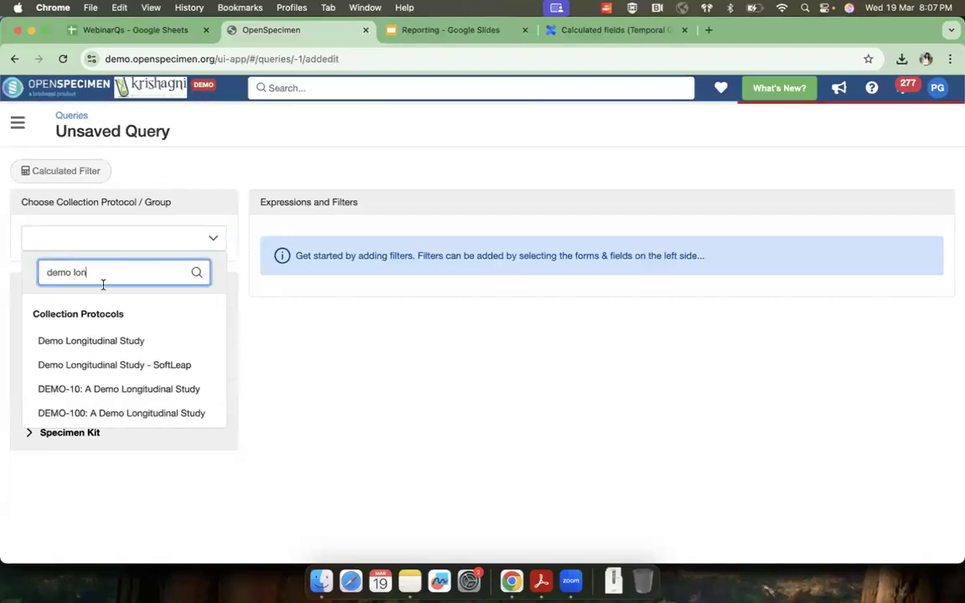
left_click(90, 340)
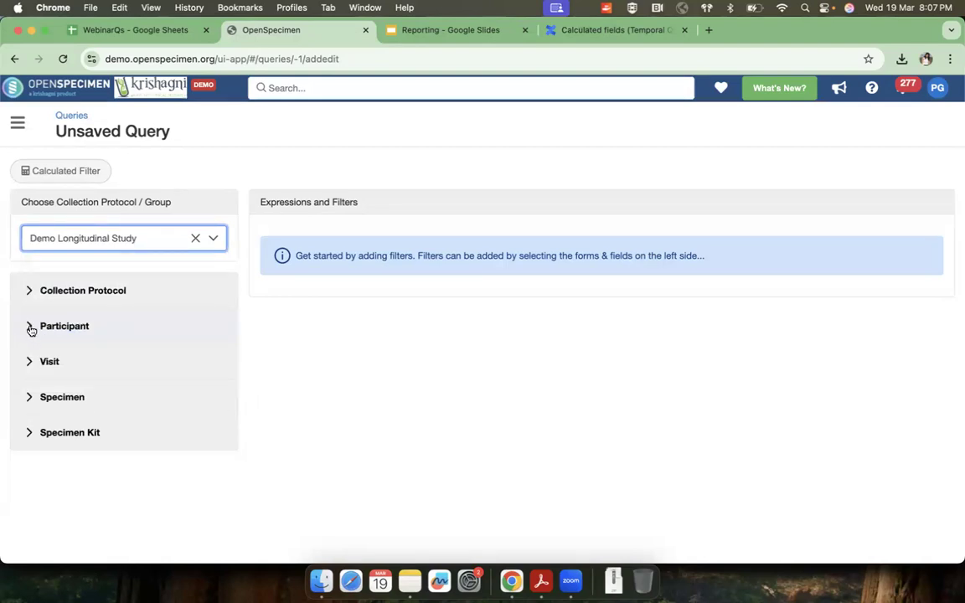
Step: Add a specimen filter requiring Availability Status to equal Available
left_click(29, 397)
scroll(84, 427, "down", 5)
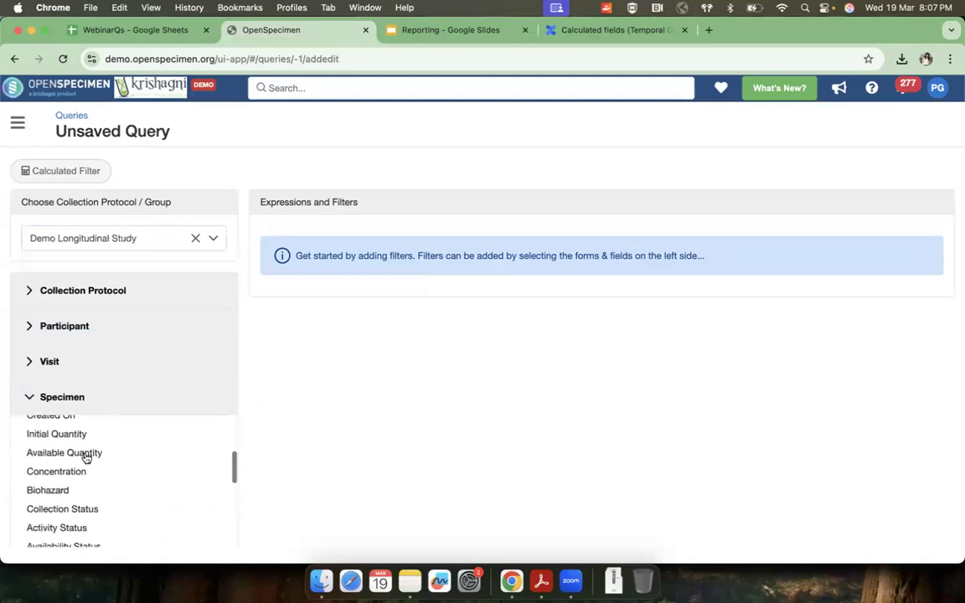
scroll(82, 491, "down", 3)
left_click(82, 497)
left_click(271, 401)
left_click(308, 269)
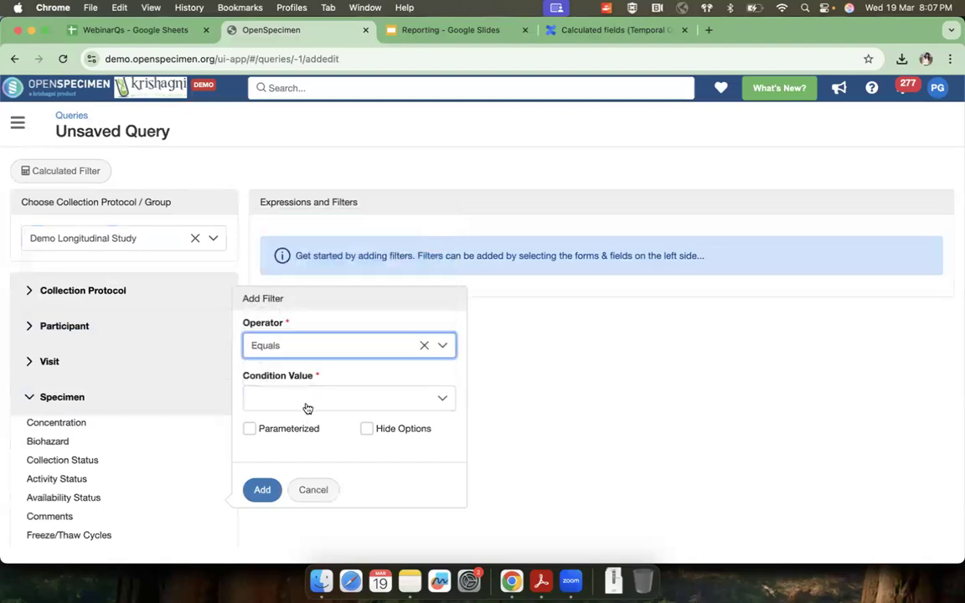
left_click(307, 408)
left_click(289, 268)
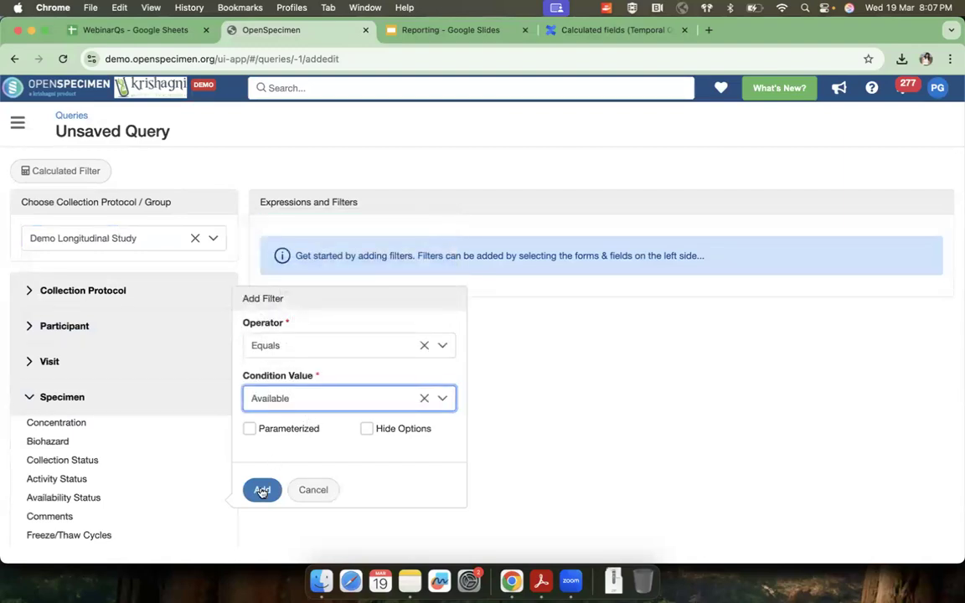
left_click(262, 491)
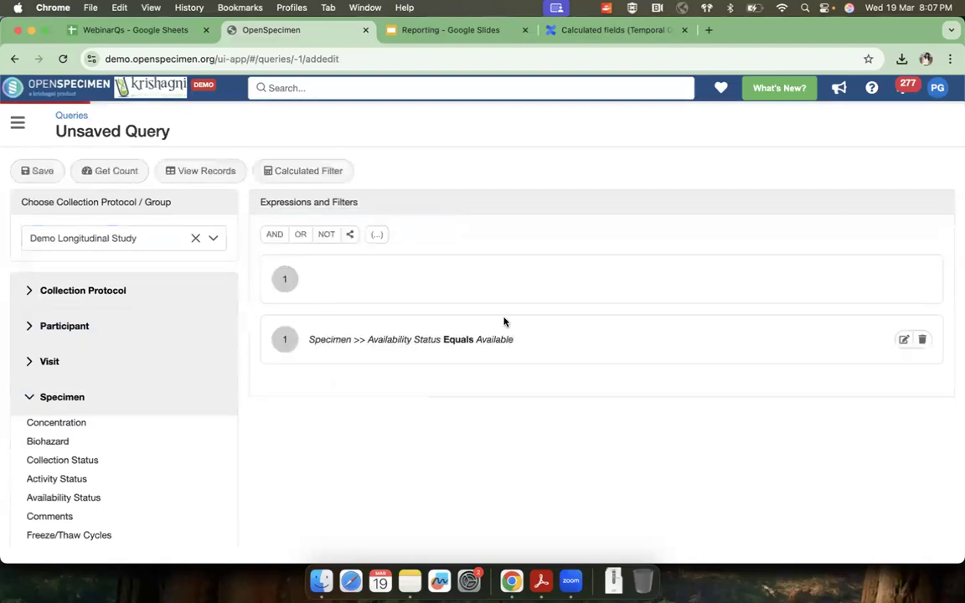
Step: View the query's records and select Specimen Label, Type and Available Quantity as the specimen columns
left_click(194, 173)
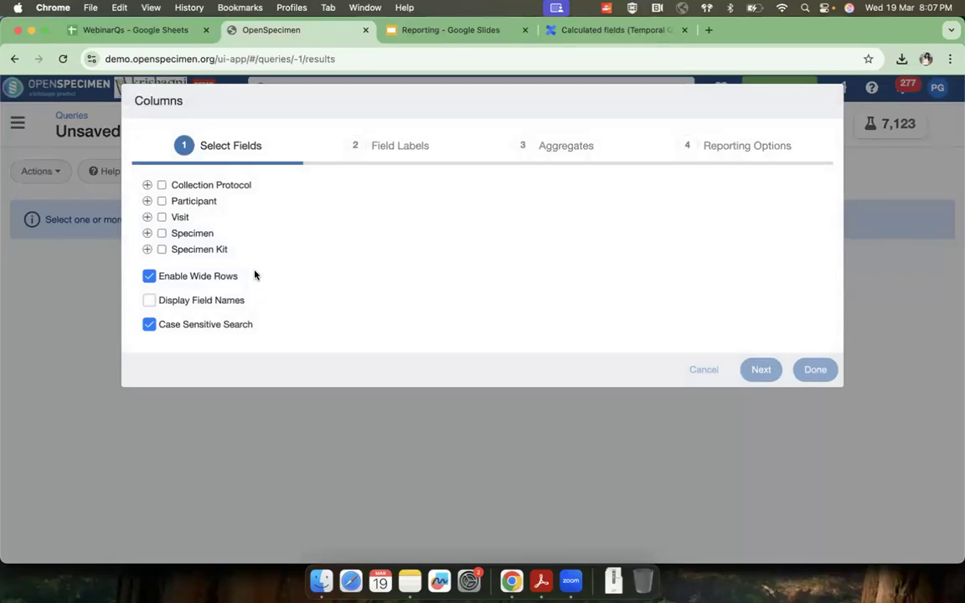
left_click(147, 201)
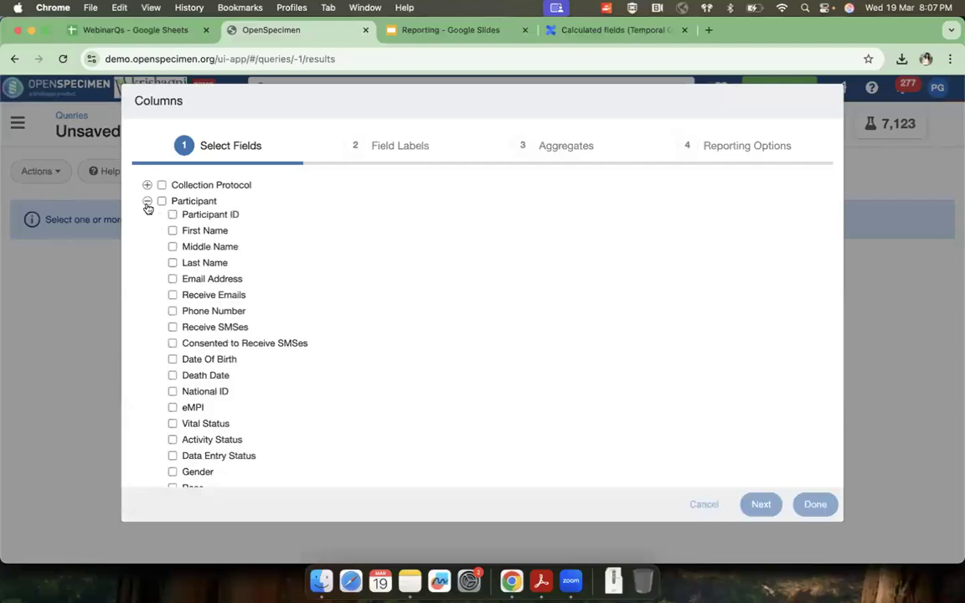
left_click(147, 202)
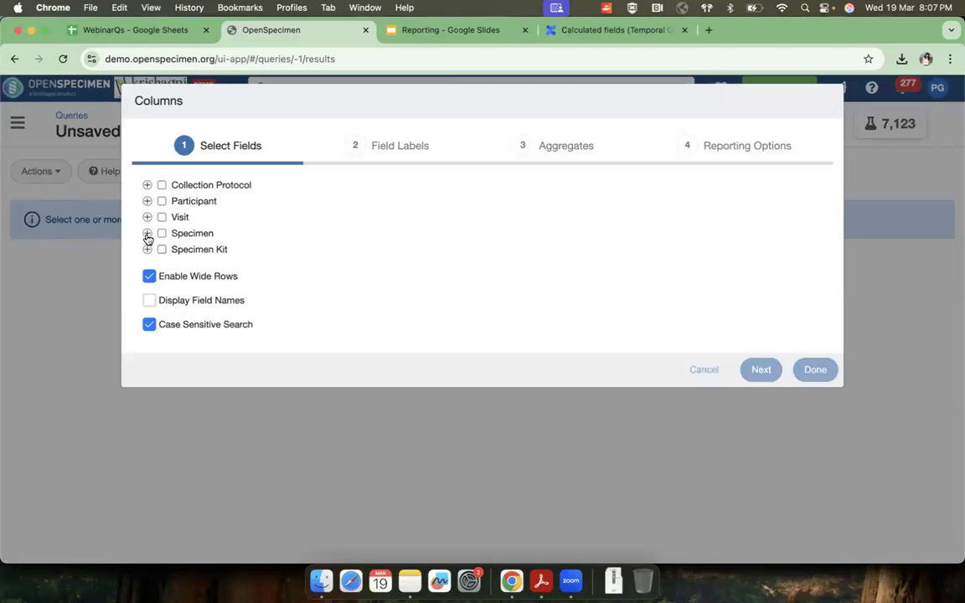
left_click(148, 232)
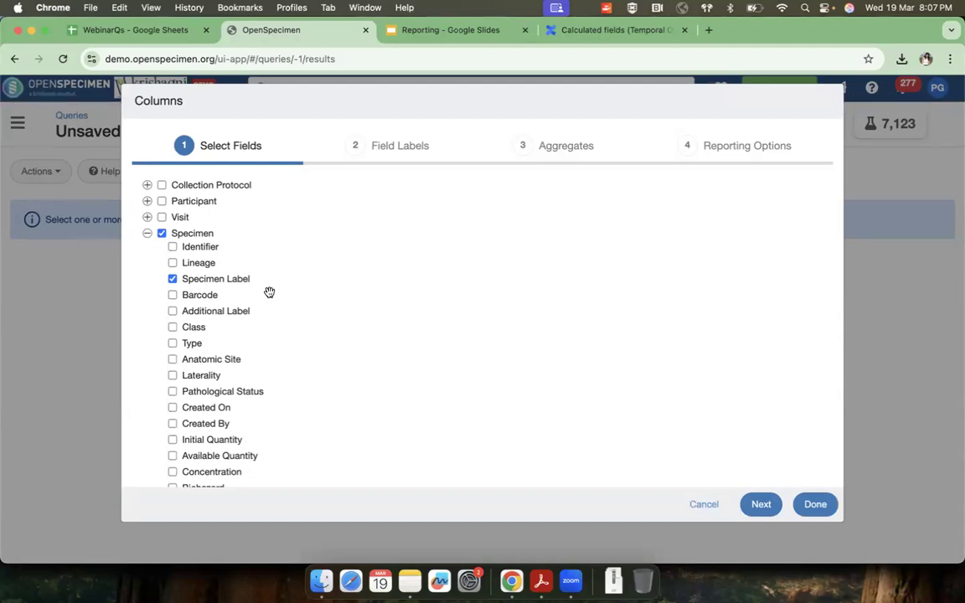
scroll(269, 291, "down", 3)
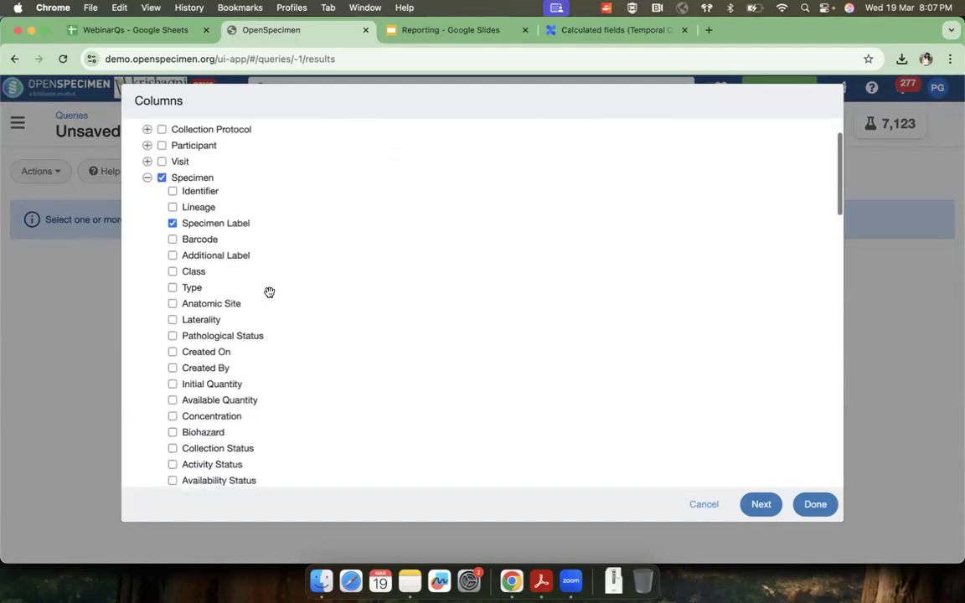
left_click(421, 36)
left_click(330, 38)
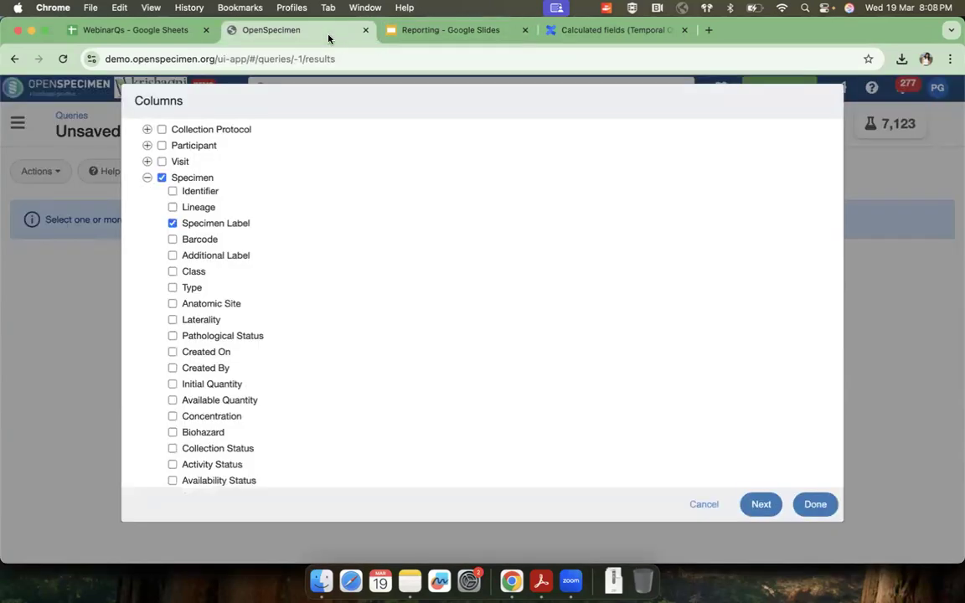
left_click(173, 289)
left_click(174, 401)
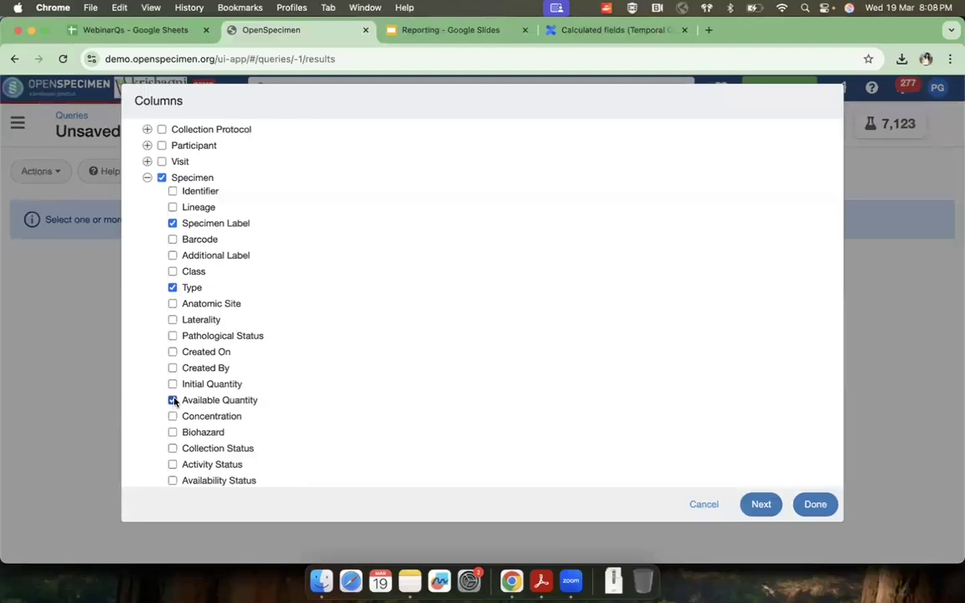
Step: Proceed to the column aggregates, denying GenUtility's data access request, and enable Count for Specimen Label
left_click(760, 503)
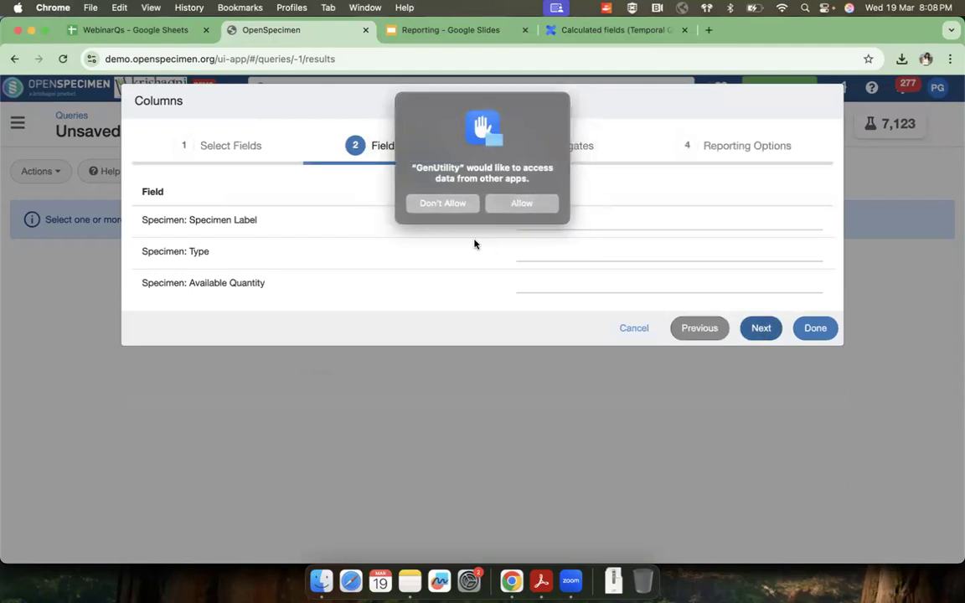
left_click(453, 205)
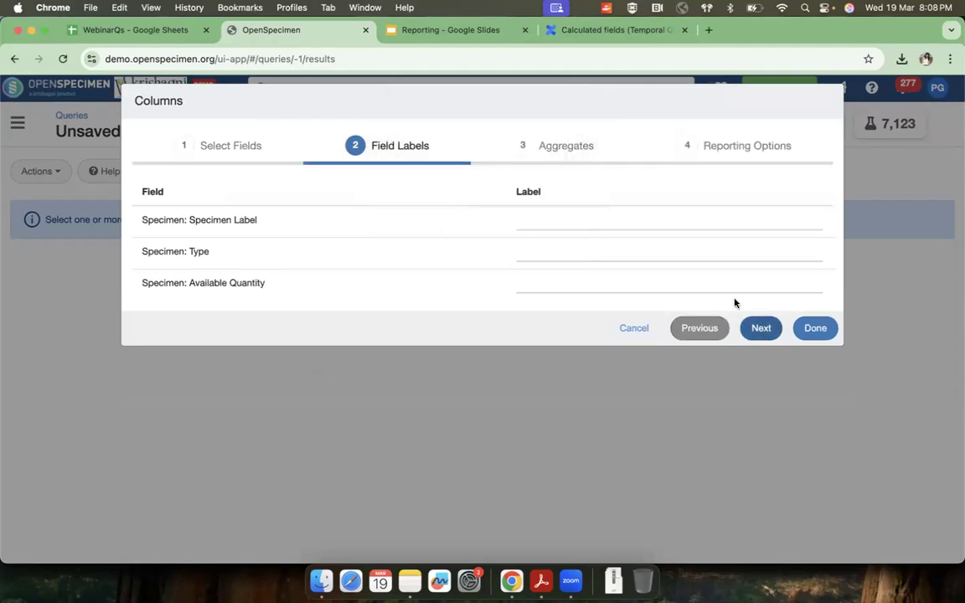
left_click(760, 327)
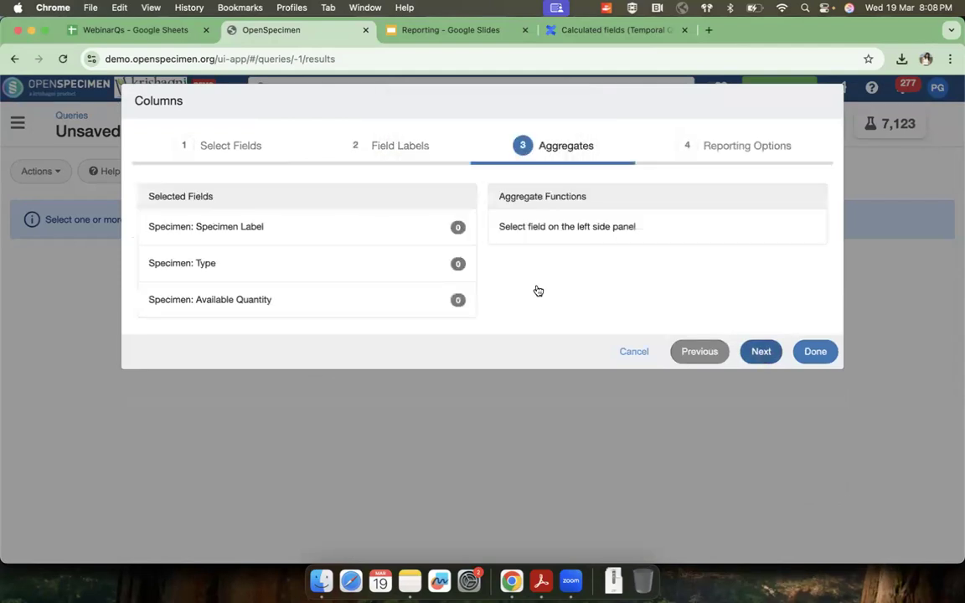
left_click(330, 232)
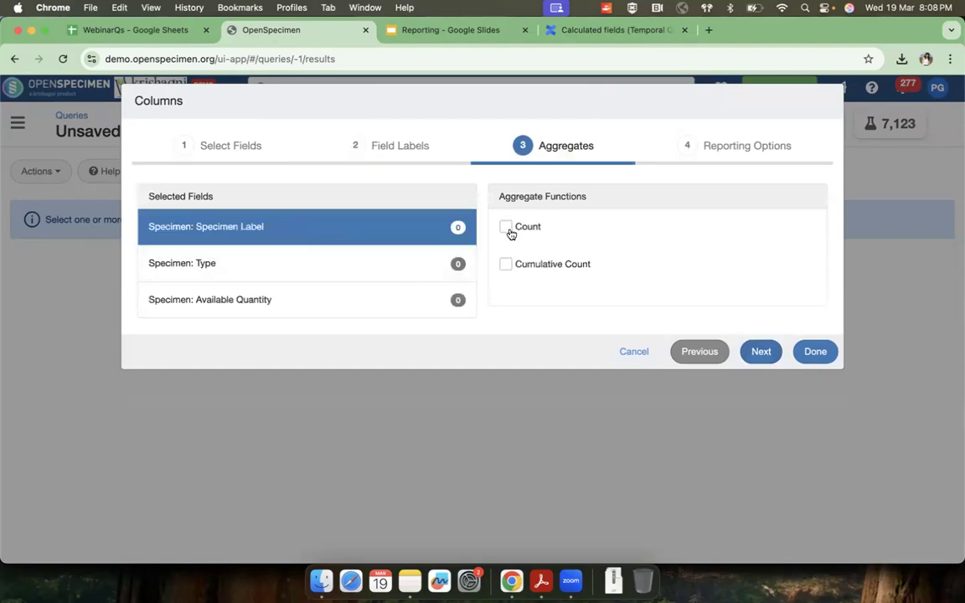
left_click(506, 227)
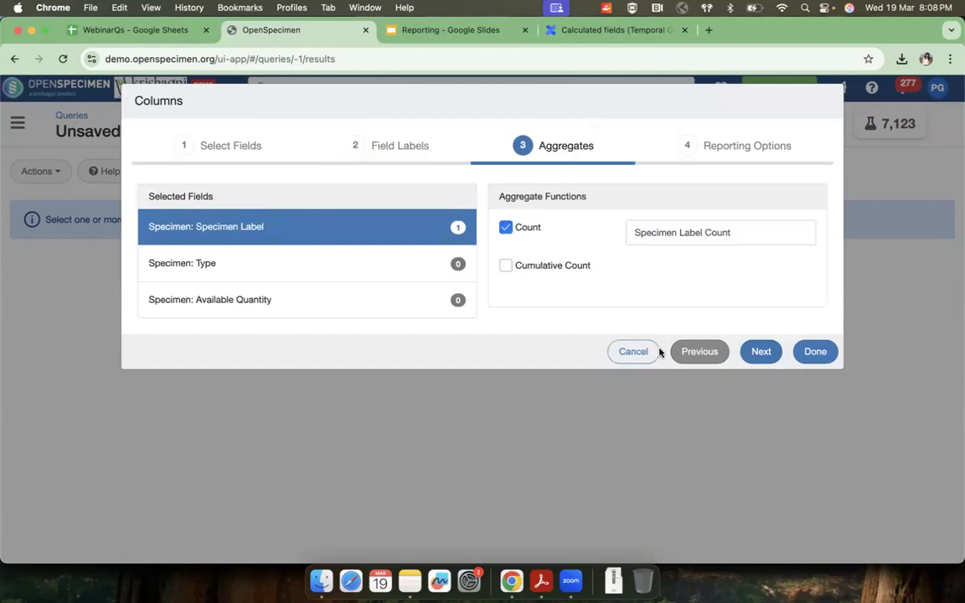
Step: Go back to add the specimen Identifier field and look at its available aggregate functions
left_click(703, 353)
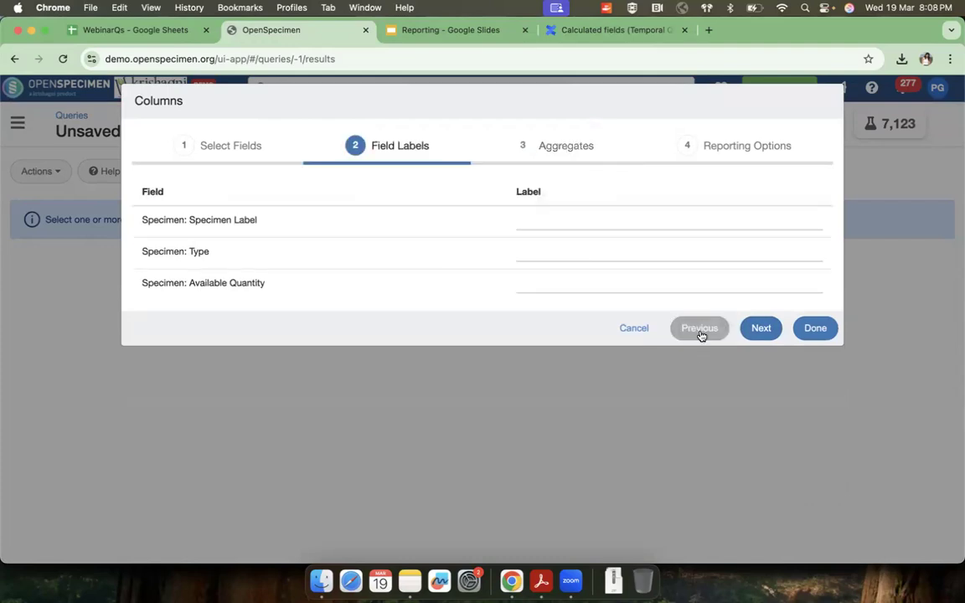
left_click(699, 327)
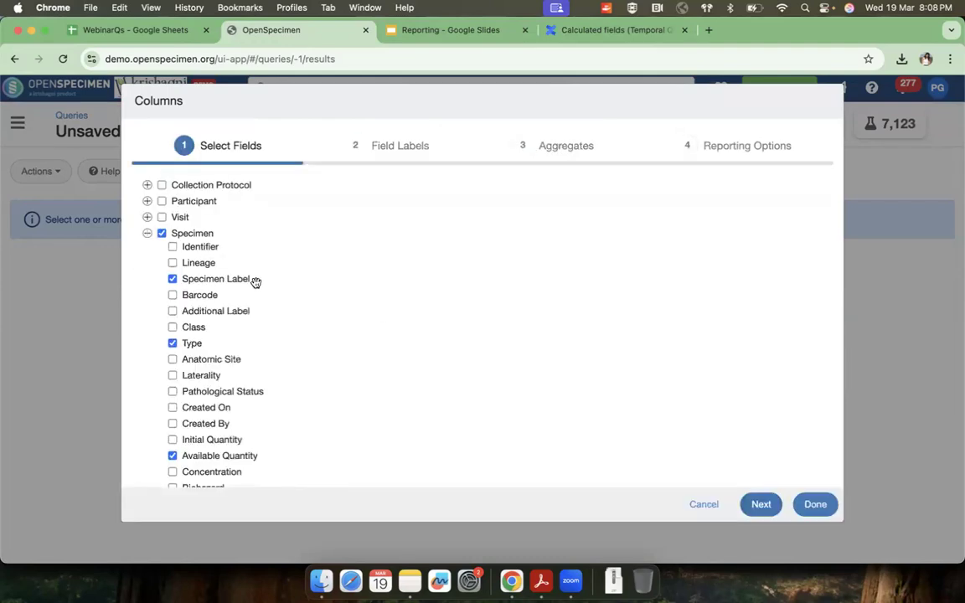
left_click(172, 247)
left_click(761, 505)
left_click(760, 360)
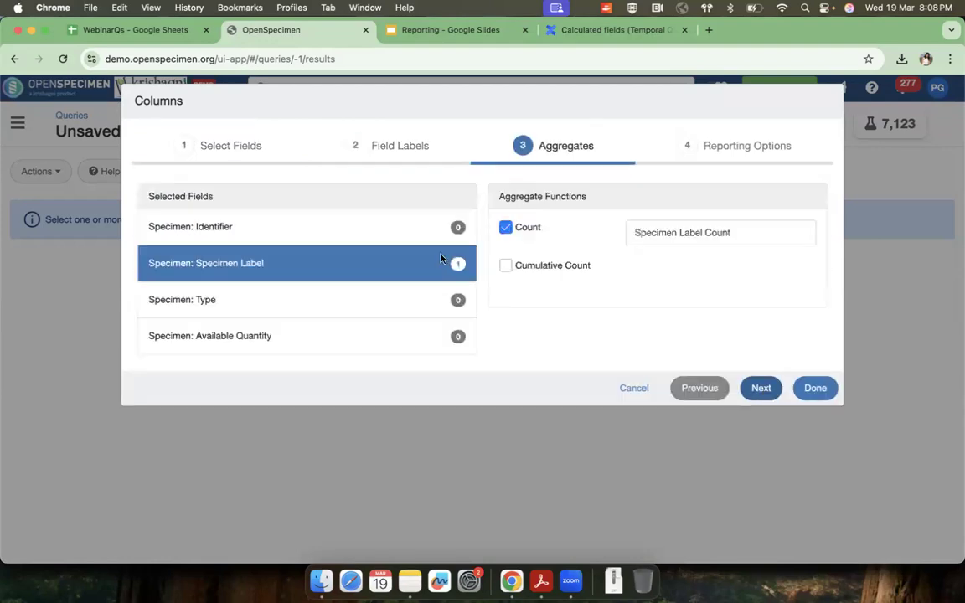
left_click(349, 228)
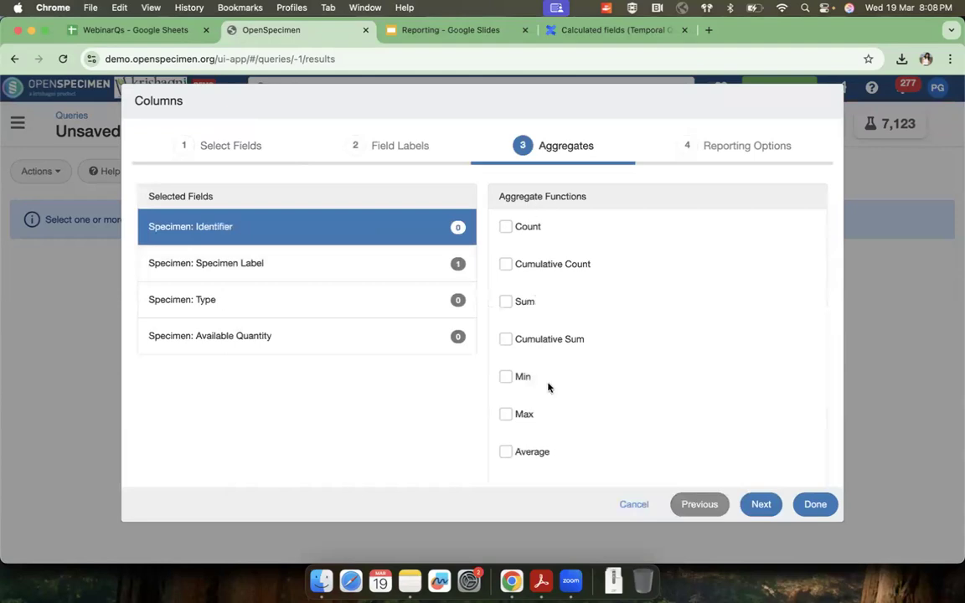
Step: Remove the specimen Identifier field from the selection and return to the column aggregates
left_click(700, 505)
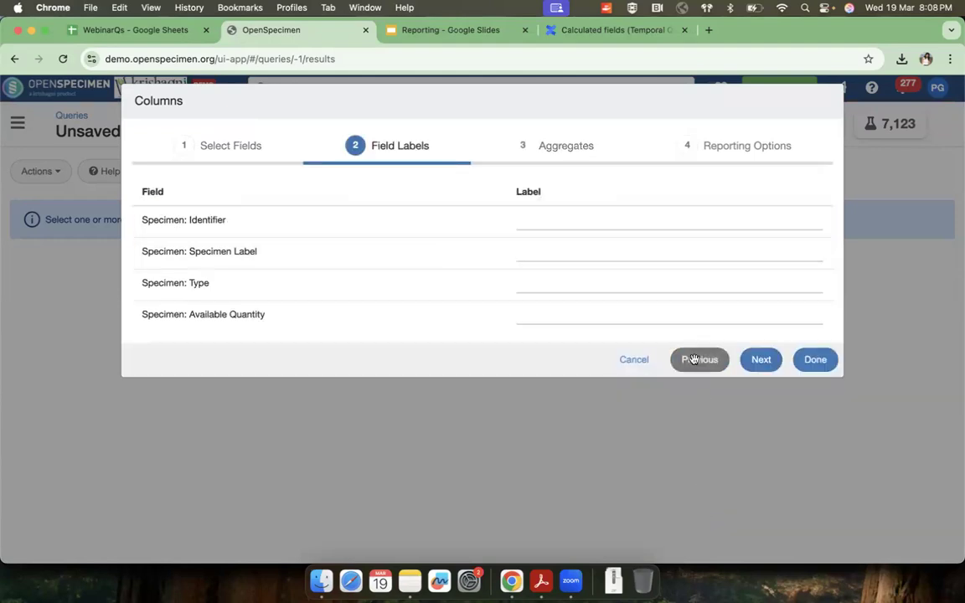
left_click(699, 359)
left_click(173, 246)
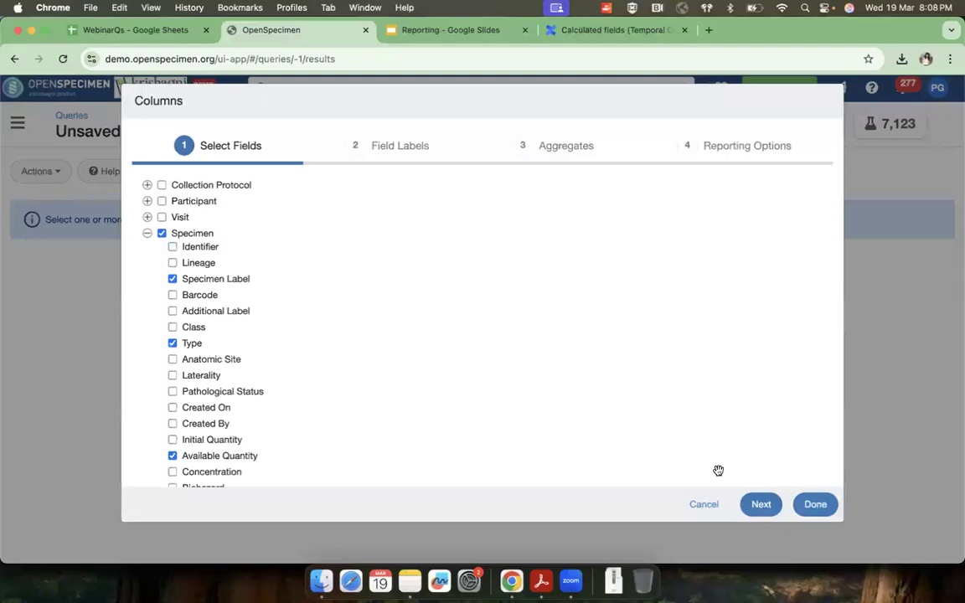
left_click(758, 505)
left_click(758, 331)
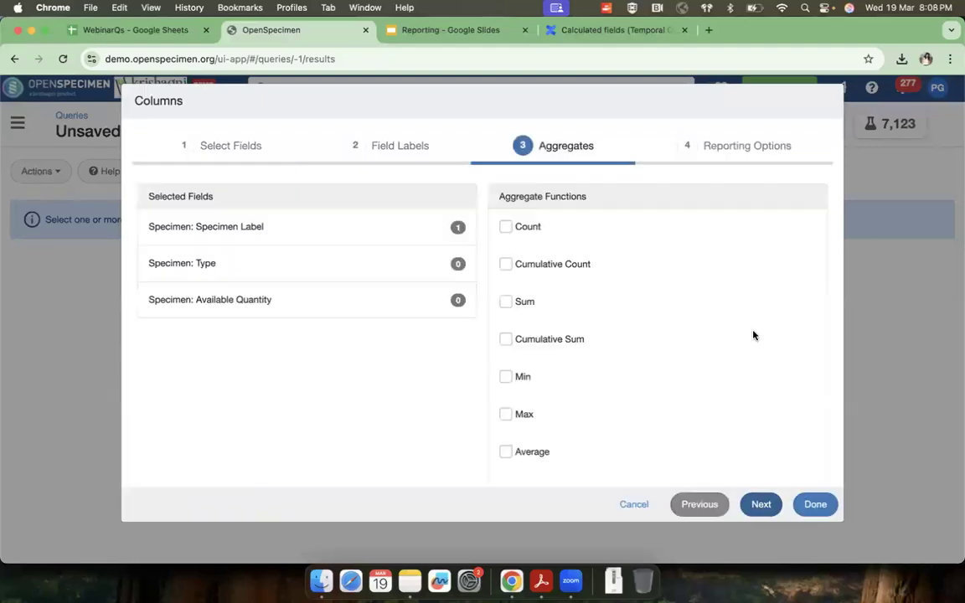
Step: Check that Specimen Label uses the Count aggregate and apply the column settings to show the summary report
left_click(437, 231)
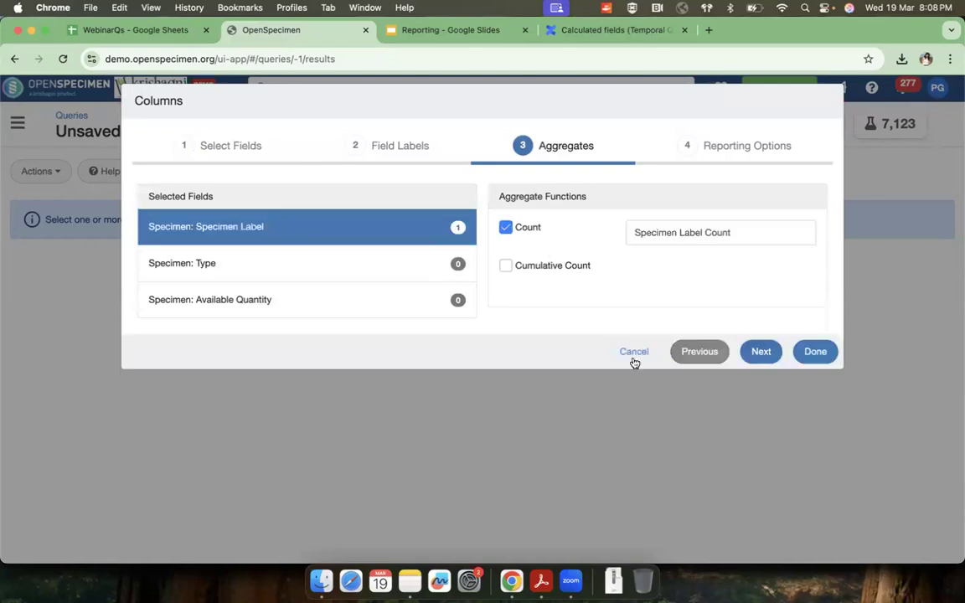
left_click(820, 357)
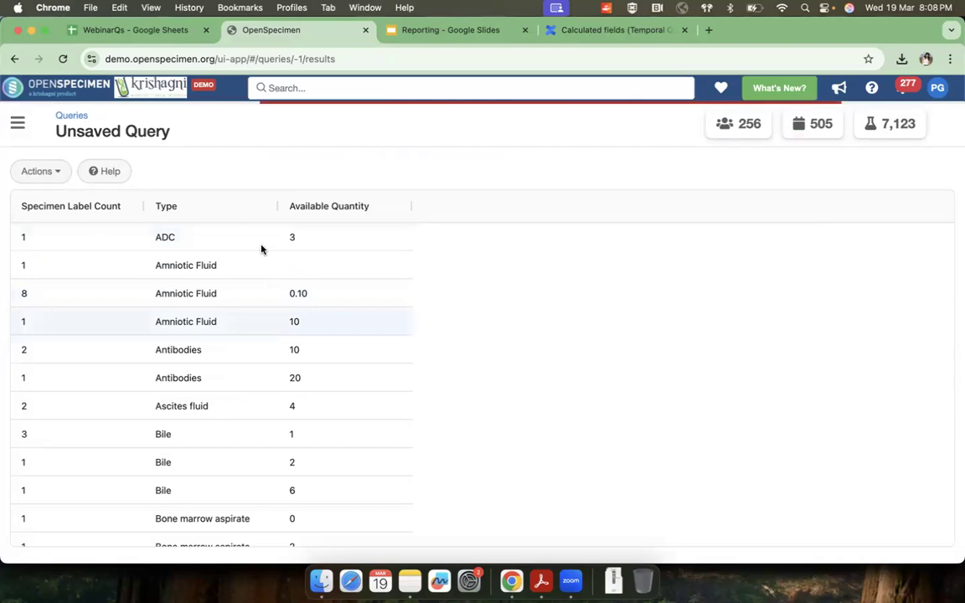
Step: Edit the report's columns to replace Available Quantity with Availability Status and apply the change
left_click(33, 171)
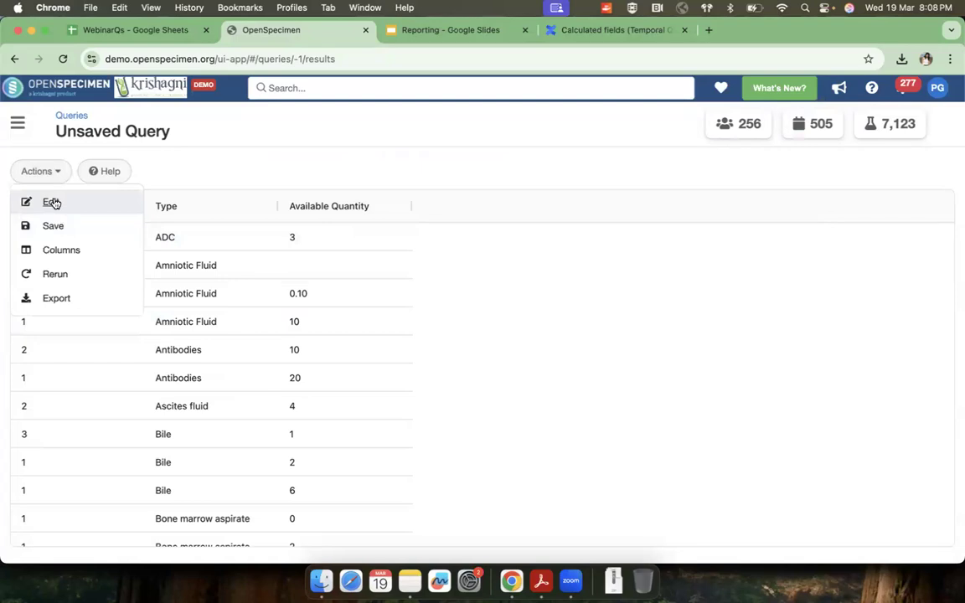
left_click(61, 250)
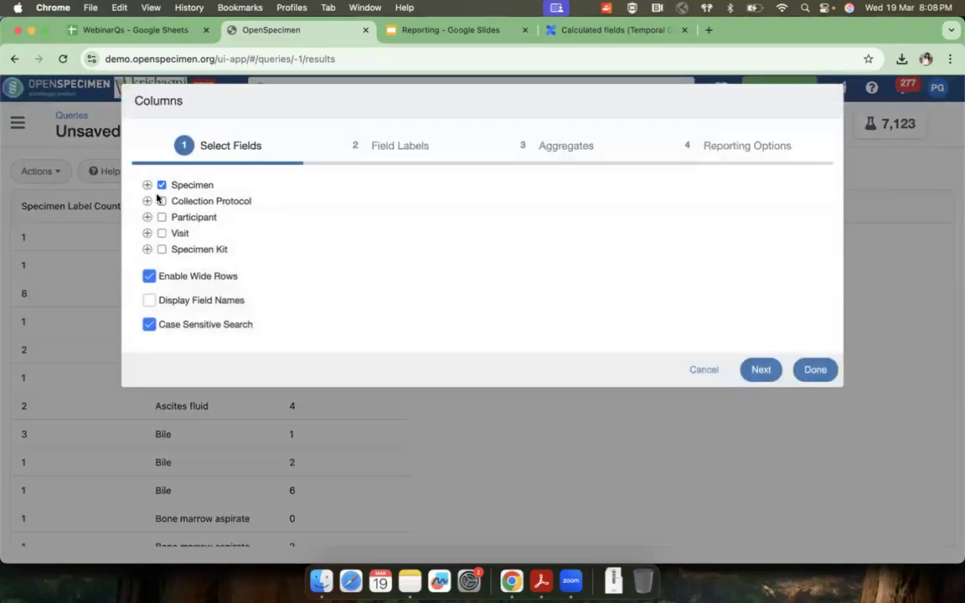
left_click(148, 185)
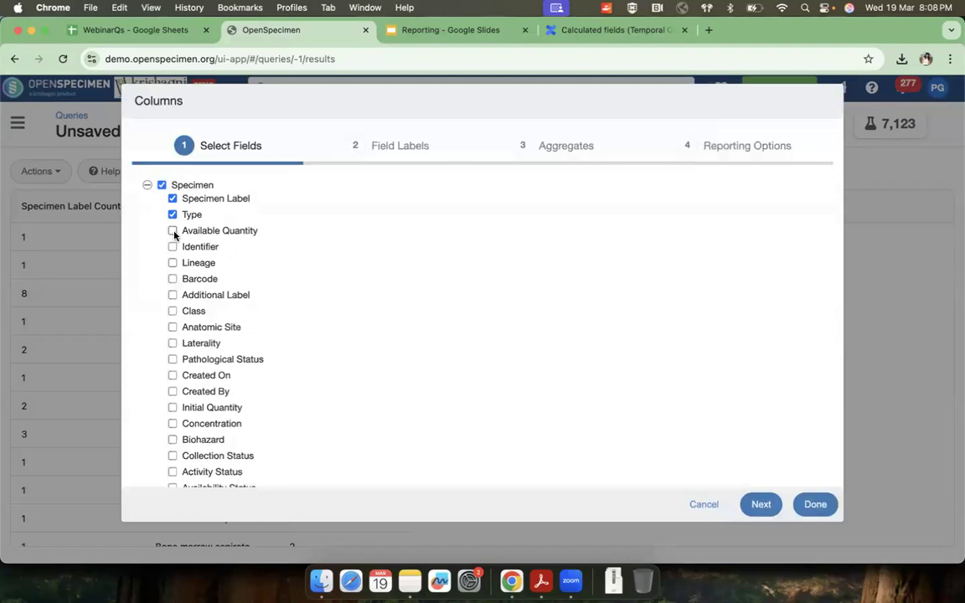
scroll(179, 398, "down", 2)
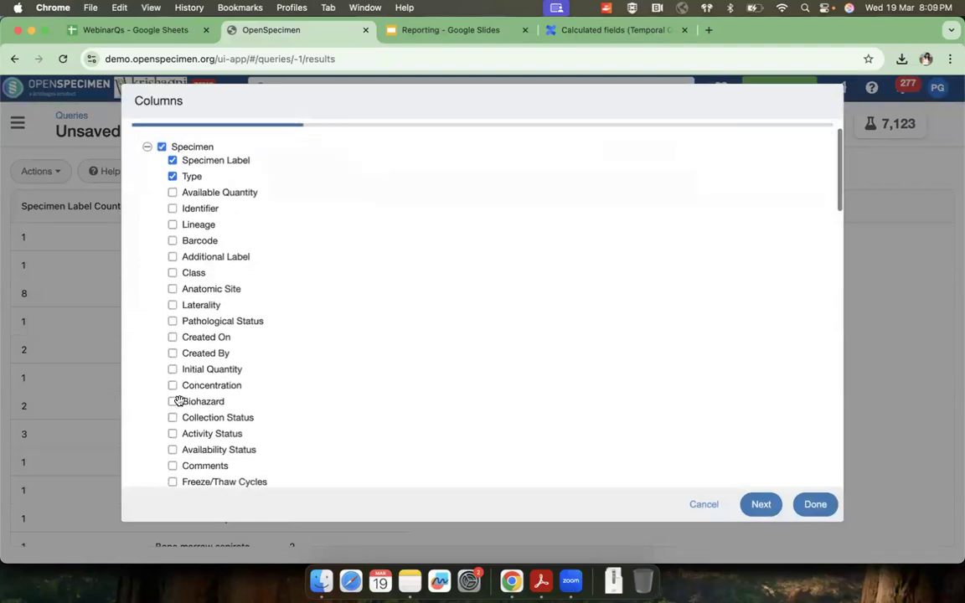
left_click(173, 444)
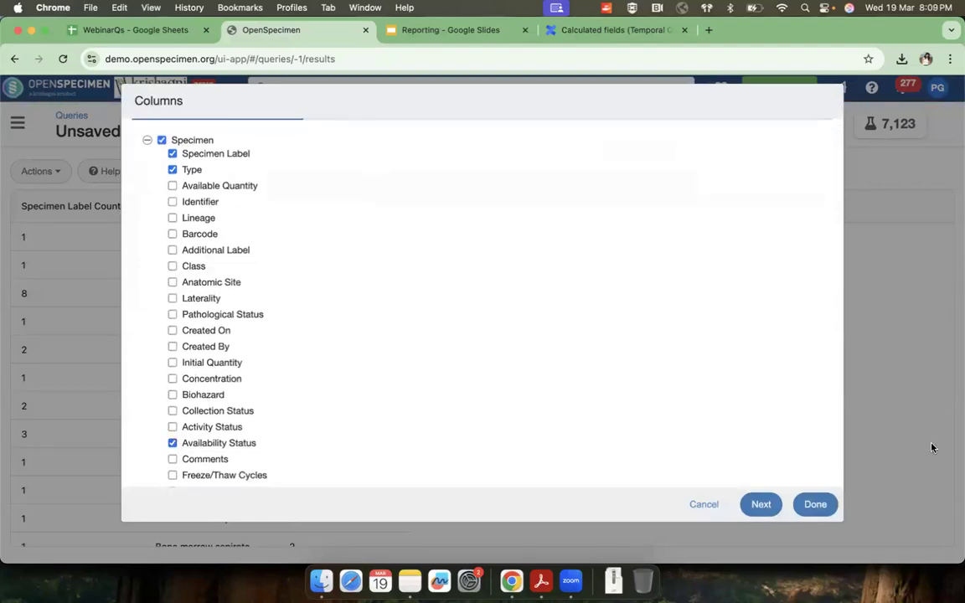
left_click(816, 504)
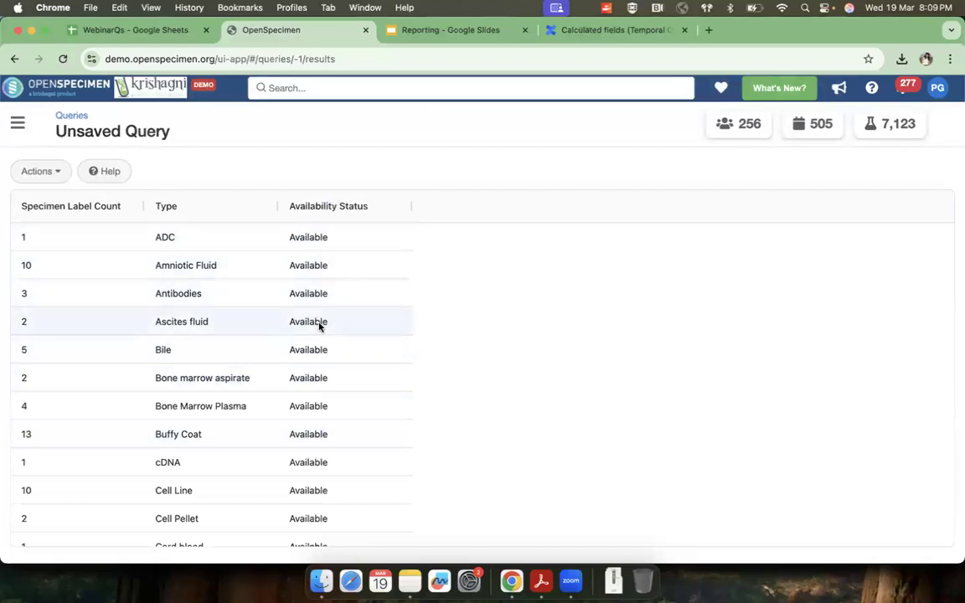
Step: Edit the report's columns to replace Availability Status with the specimen Anatomic Site field, and proceed to the reporting options
left_click(48, 173)
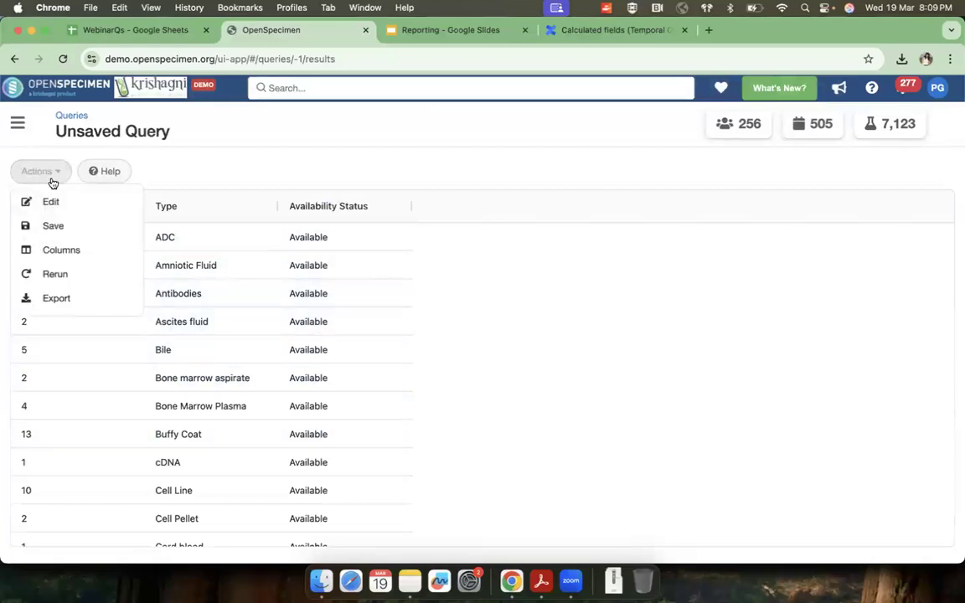
left_click(61, 252)
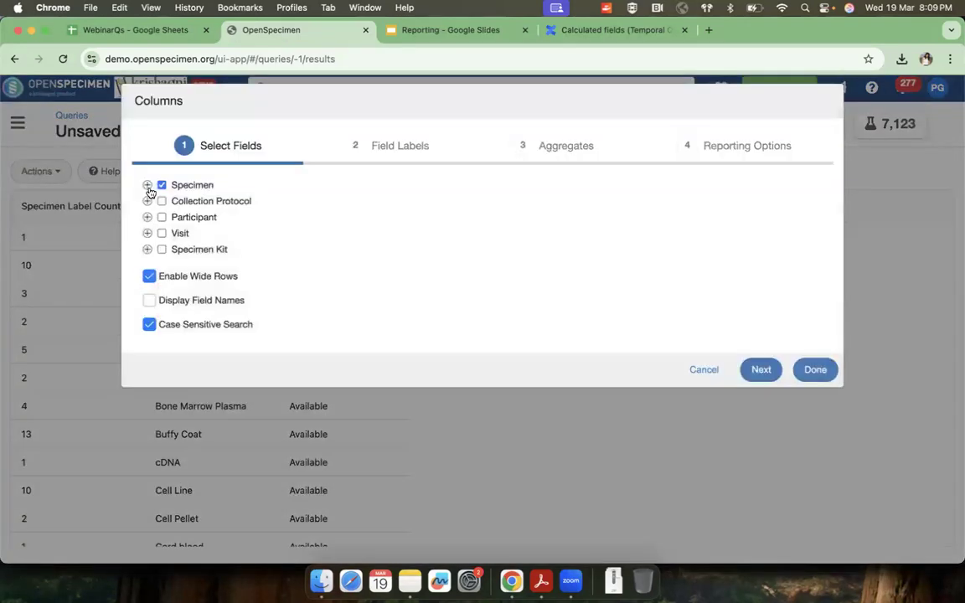
left_click(148, 185)
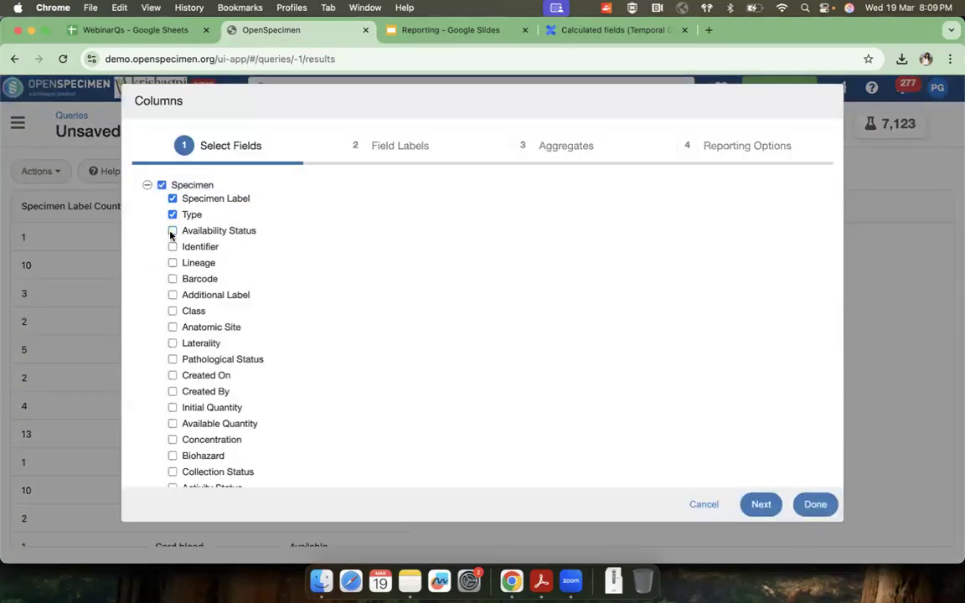
left_click(172, 328)
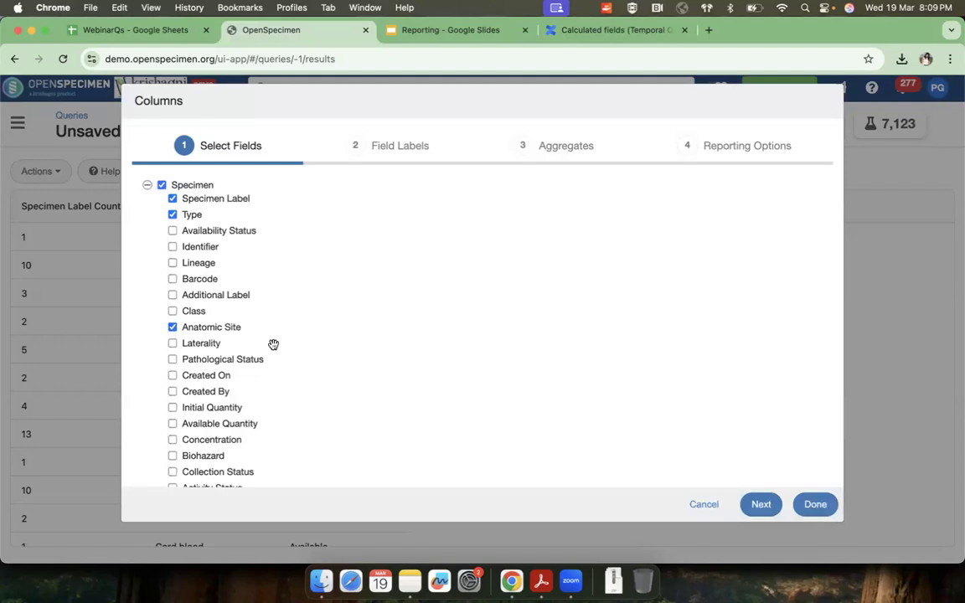
left_click(760, 505)
left_click(760, 328)
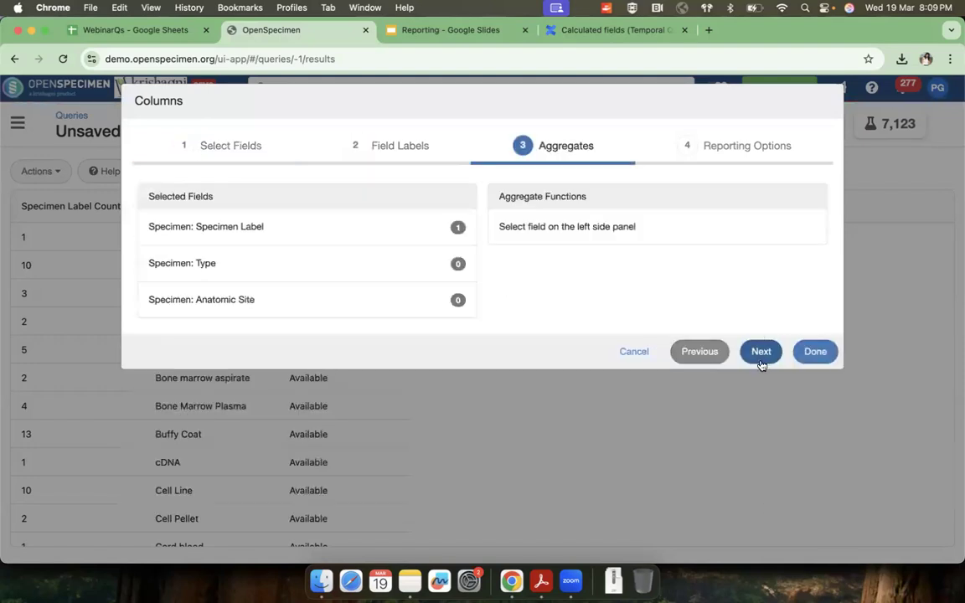
left_click(760, 351)
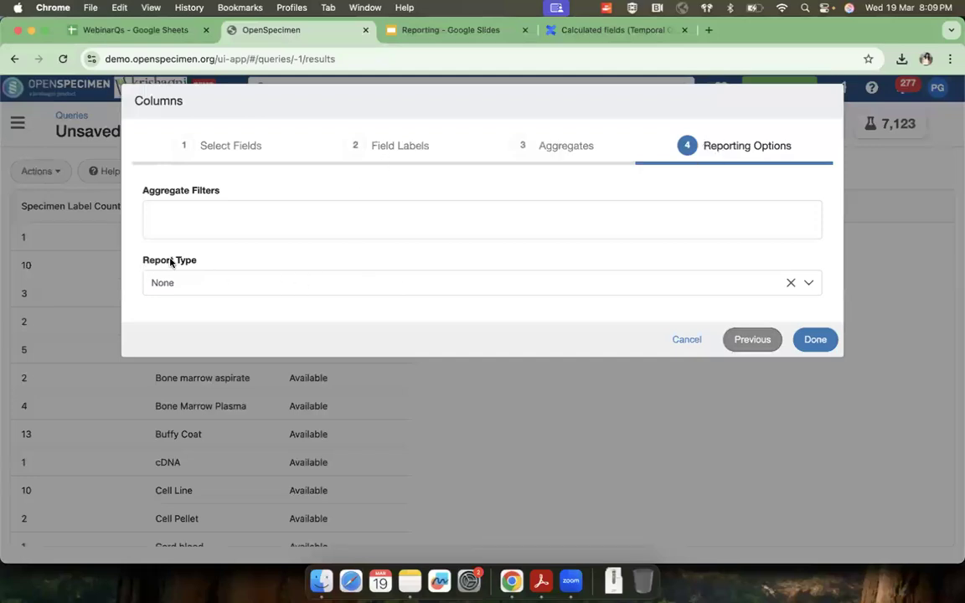
Step: Set the report type to Pivot Table, grouping rows by Specimen: Type and columns by Specimen: Anatomic Site
left_click(195, 288)
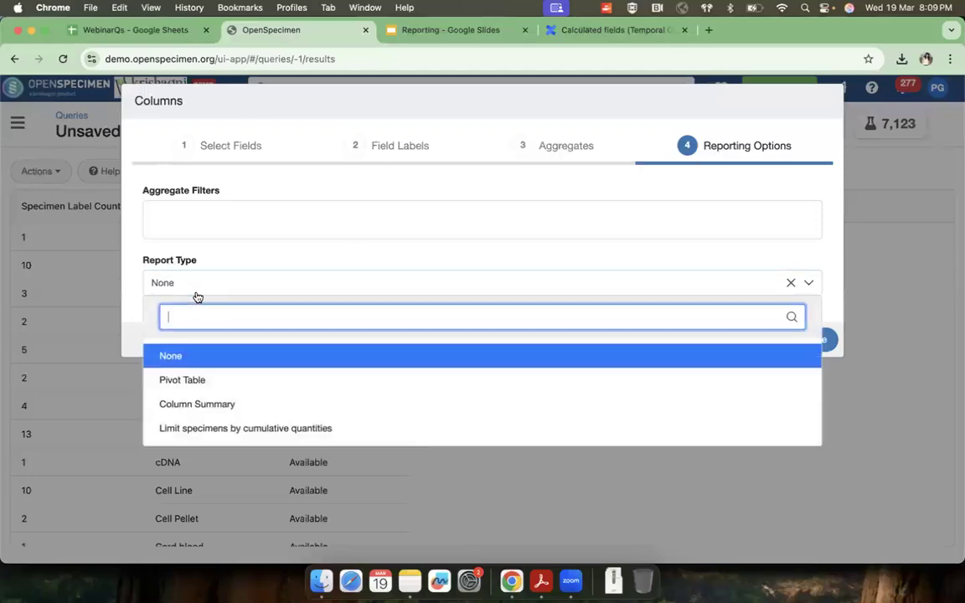
left_click(174, 381)
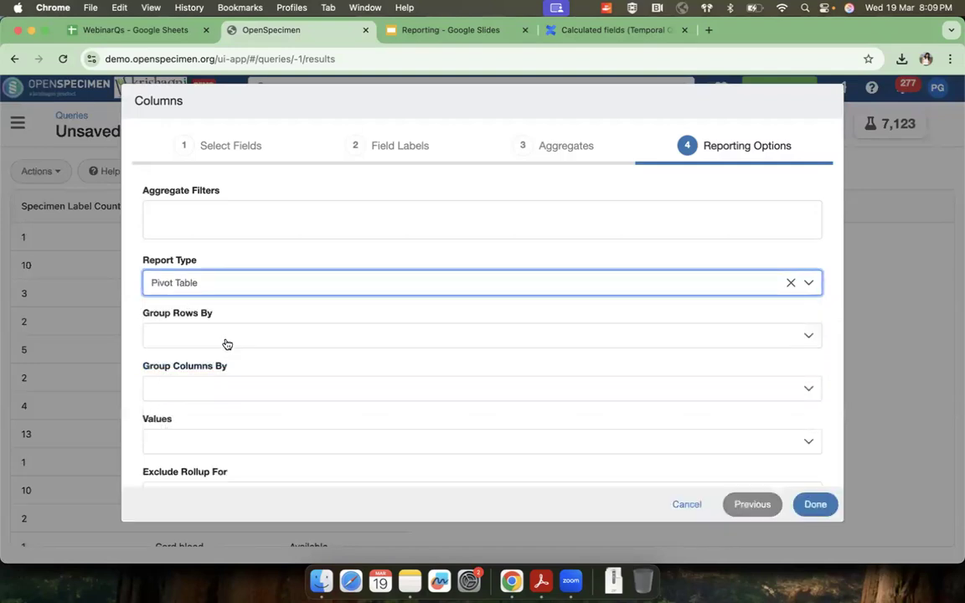
left_click(226, 339)
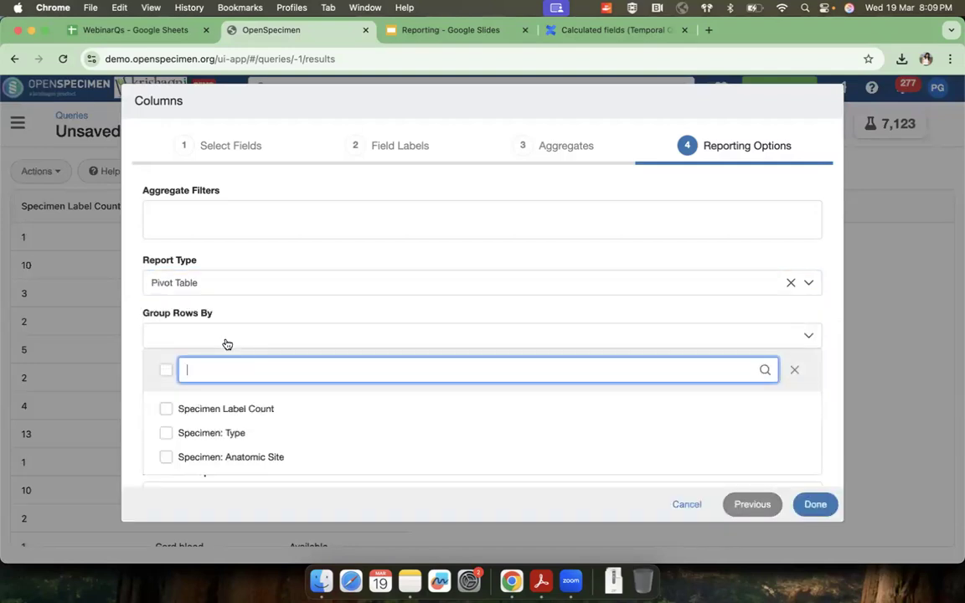
left_click(214, 432)
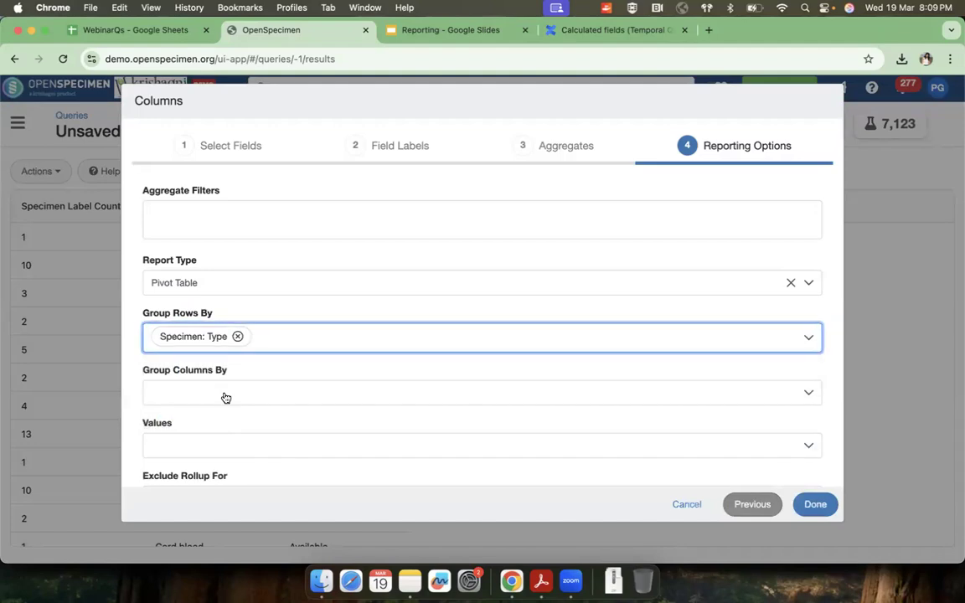
left_click(224, 397)
left_click(214, 491)
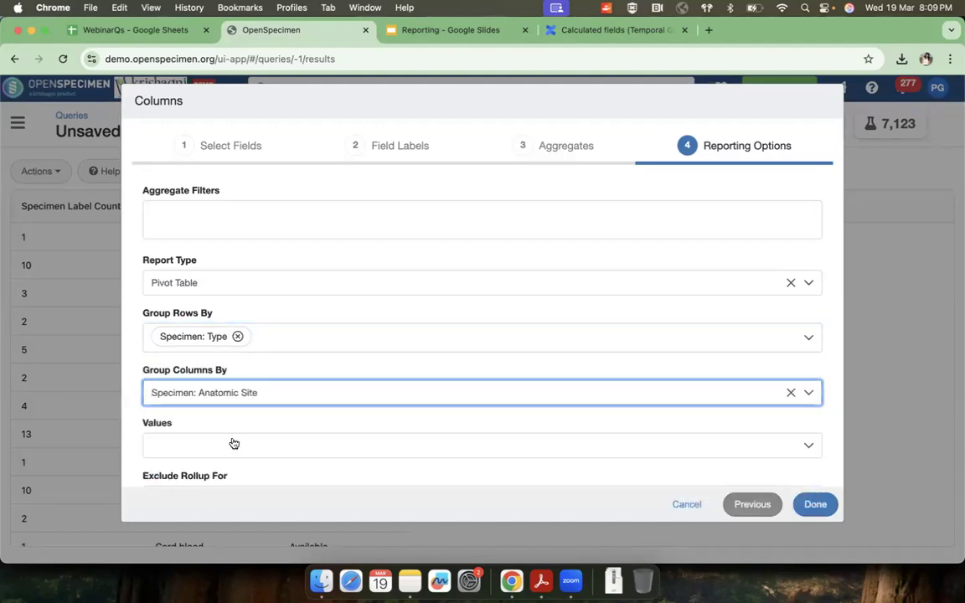
Step: Use Specimen Label Count as the pivot table's values and apply the column settings
scroll(233, 443, "down", 2)
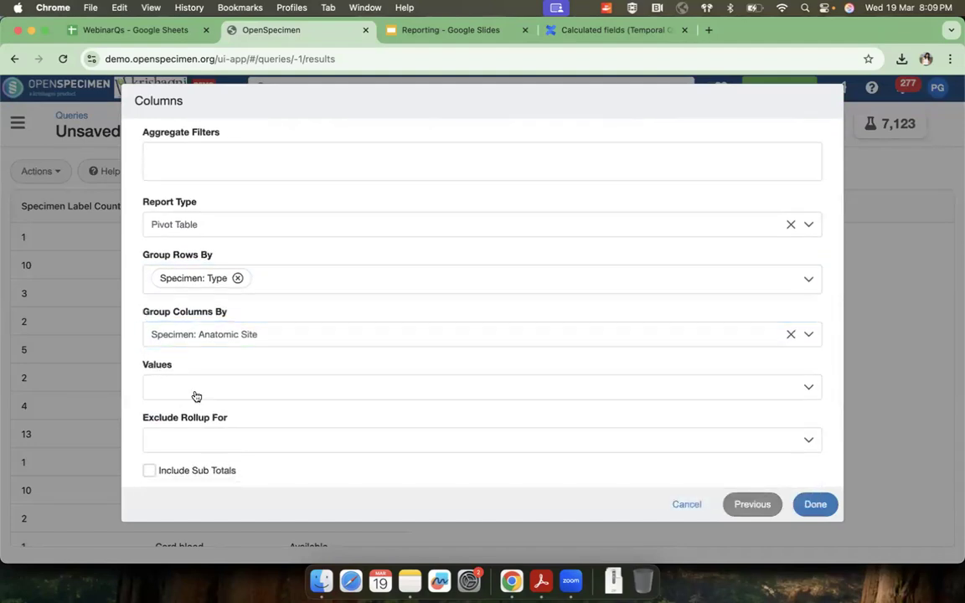
left_click(196, 388)
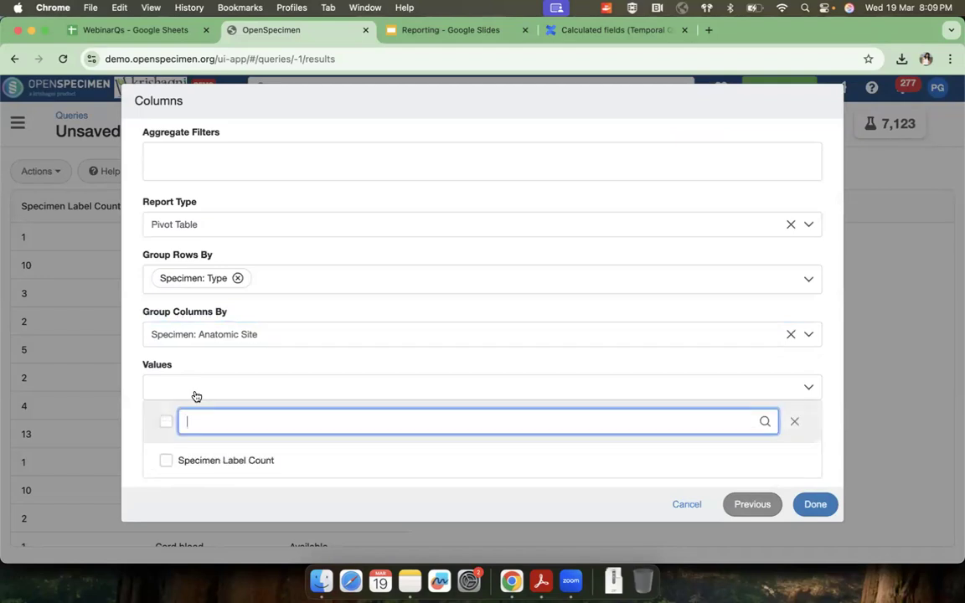
left_click(165, 461)
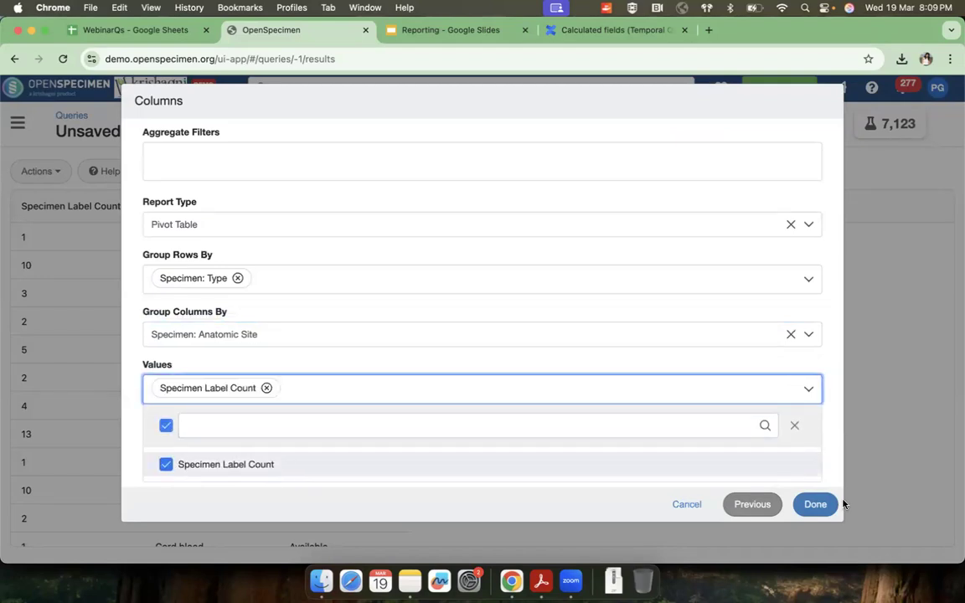
left_click(815, 504)
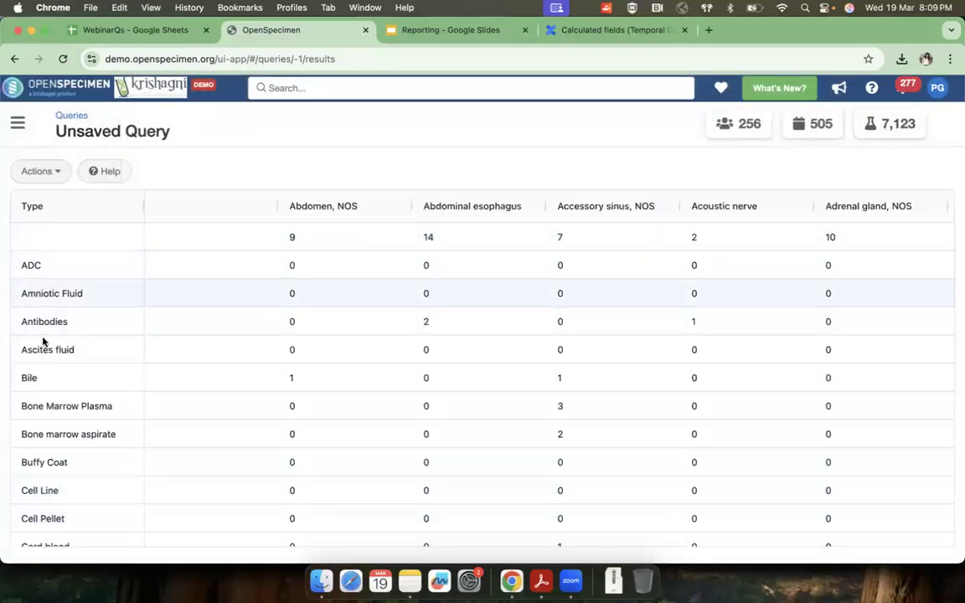
Step: Examine the pivot table's specimen counts across types and anatomic sites, focusing on the Fresh Tissue row
scroll(50, 372, "down", 2)
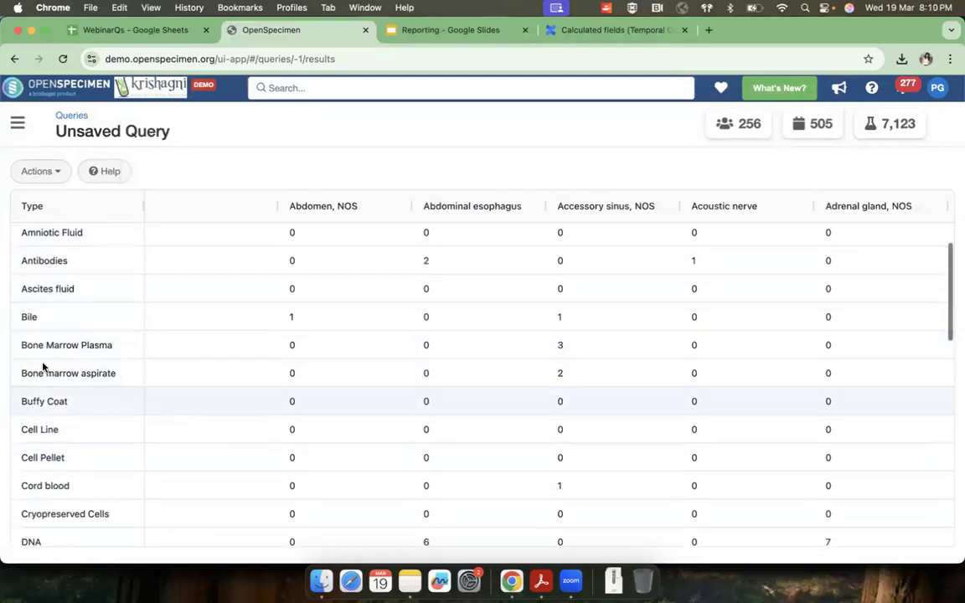
scroll(58, 345, "up", 2)
scroll(58, 345, "down", 2)
scroll(59, 345, "up", 2)
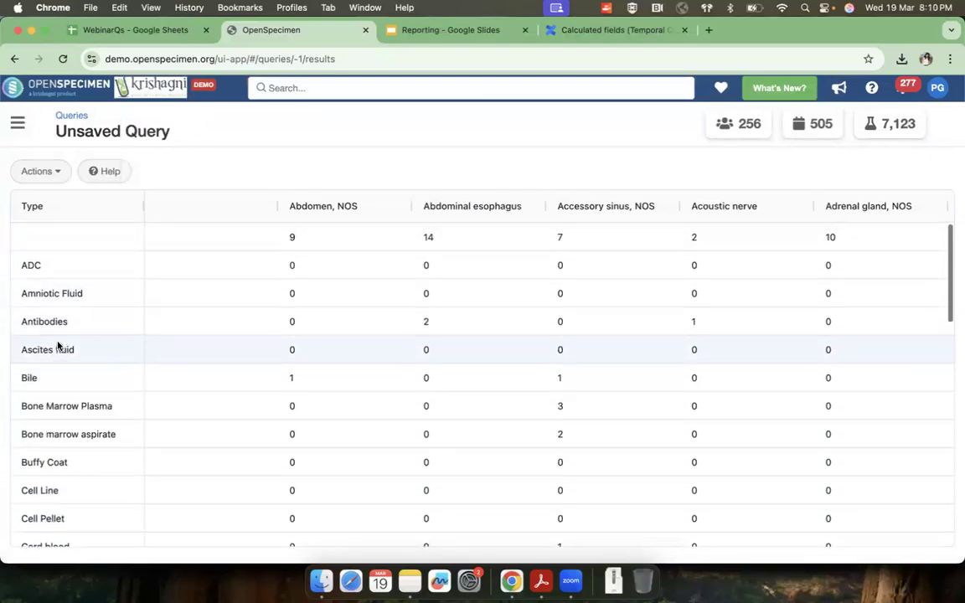
scroll(58, 345, "down", 5)
scroll(57, 345, "down", 4)
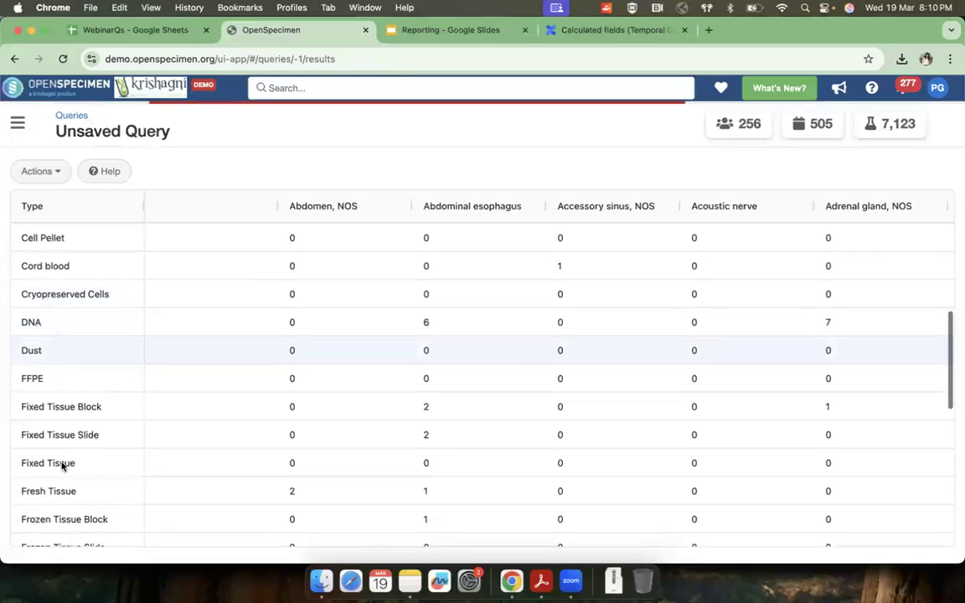
double_click(23, 491)
left_click_drag(94, 492, 95, 493)
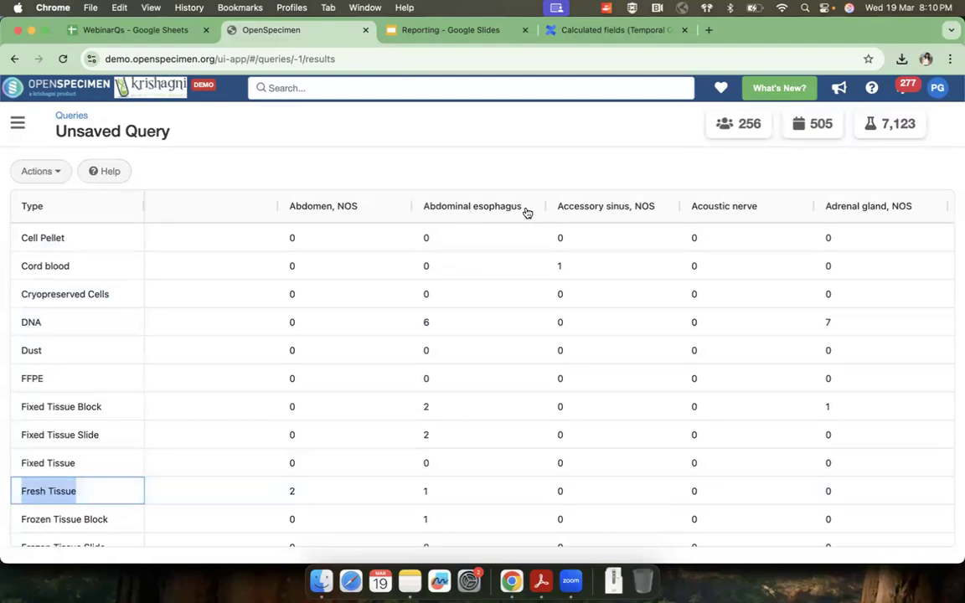
scroll(837, 478, "right", 5)
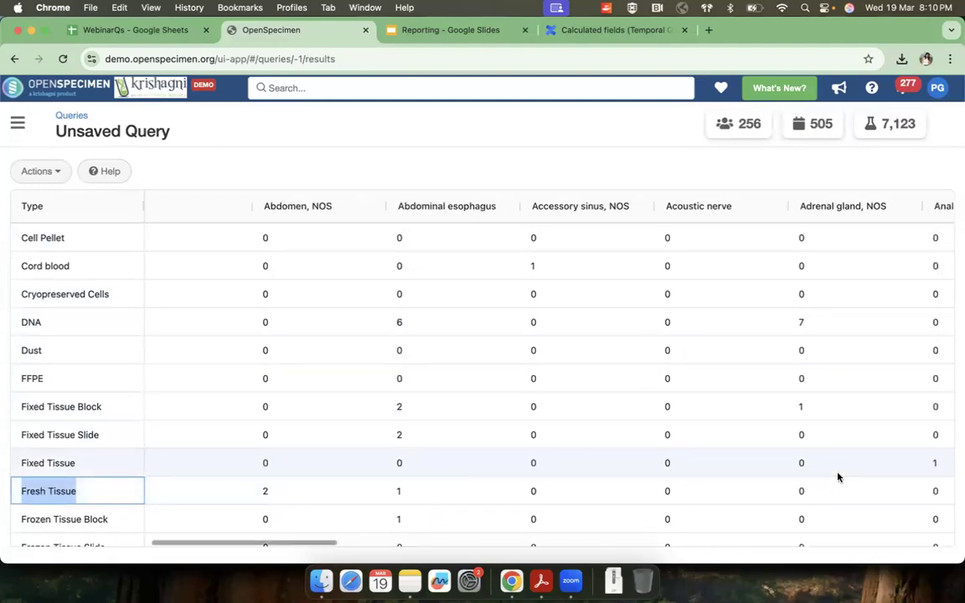
scroll(837, 478, "right", 10)
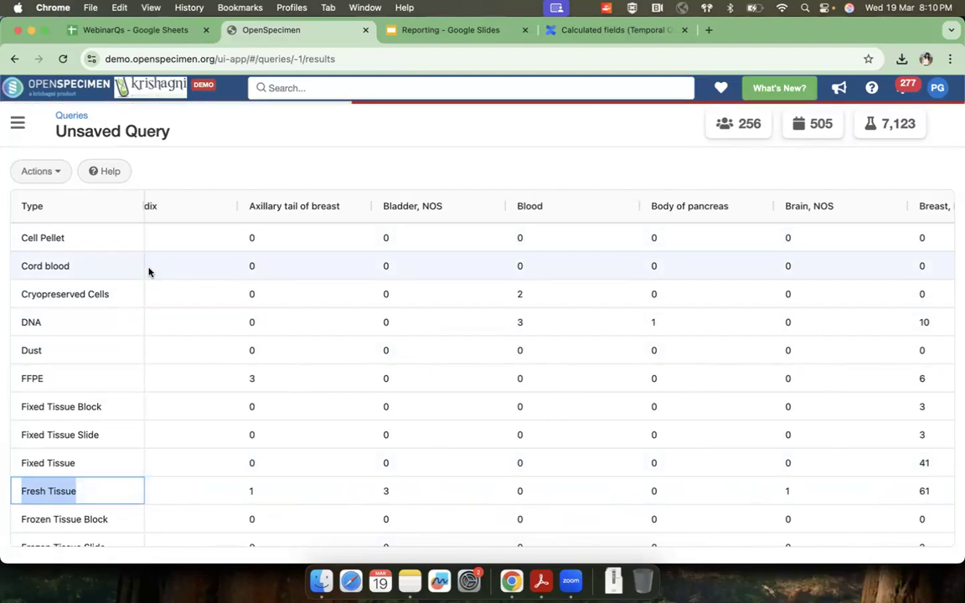
left_click(48, 173)
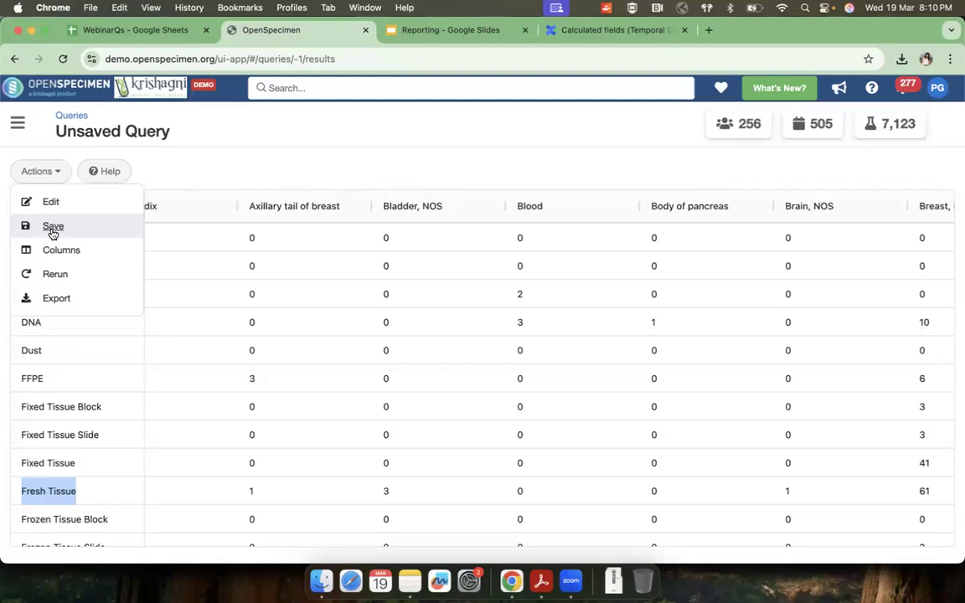
left_click(220, 166)
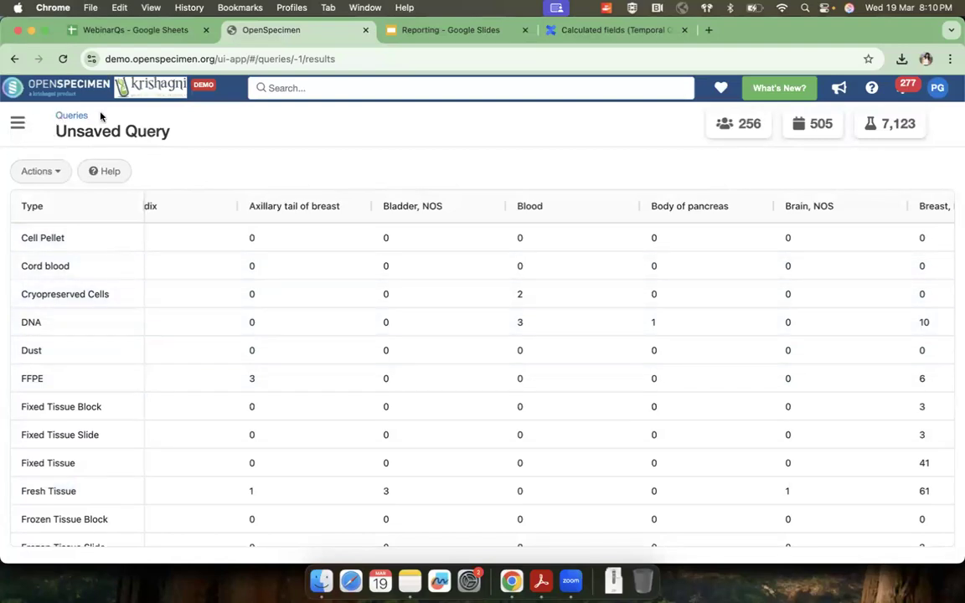
Step: Open Collection Protocols in a new browser tab and view the charts on the Demo Longitudinal Study dashboard
left_click(19, 122)
right_click(66, 253)
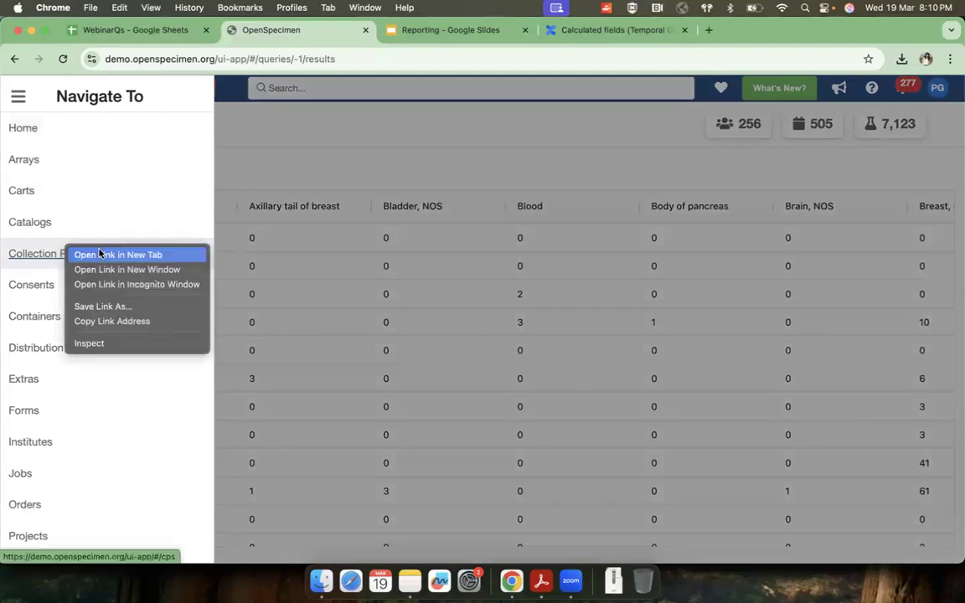
left_click(100, 254)
left_click(406, 30)
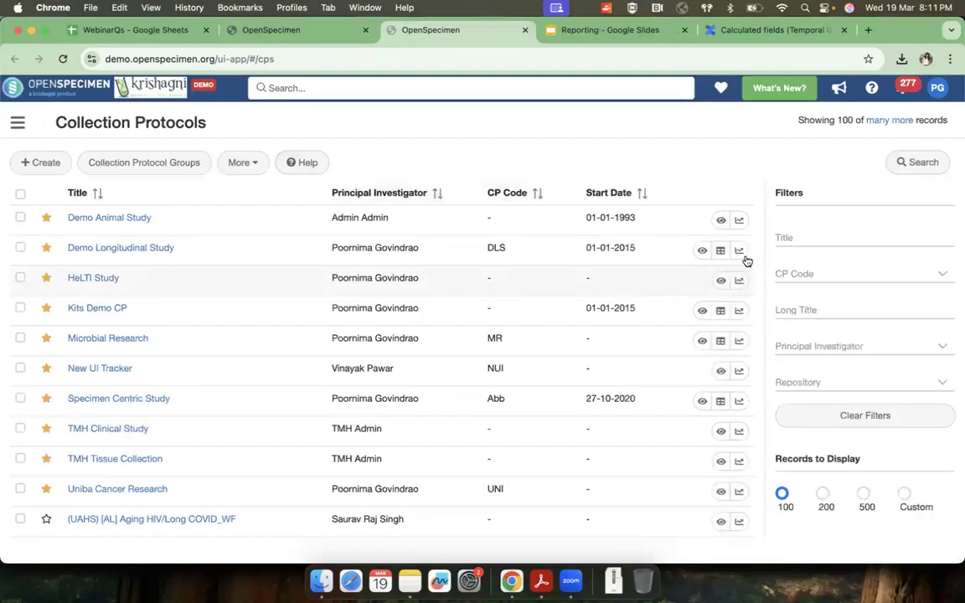
left_click(739, 253)
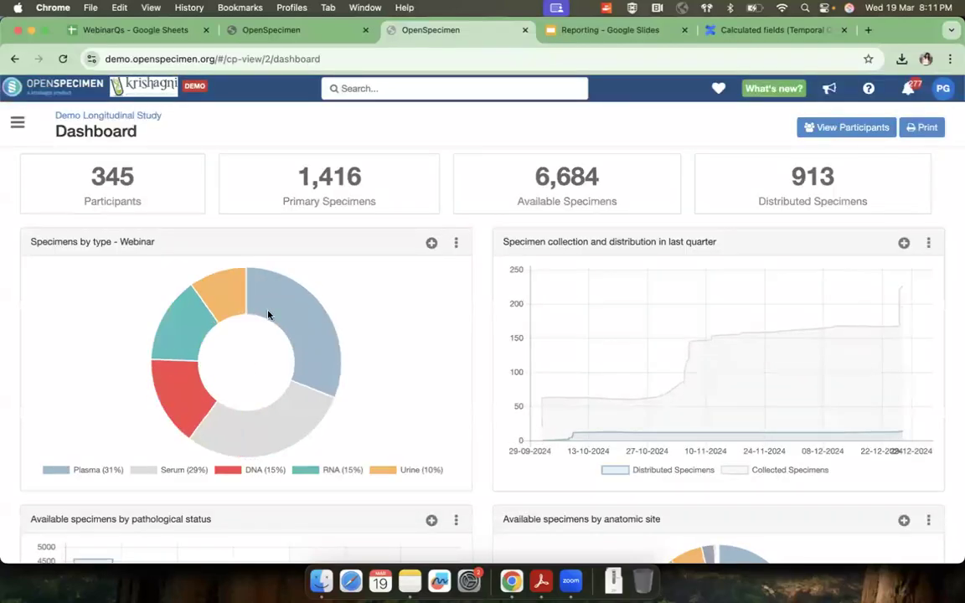
scroll(385, 380, "down", 5)
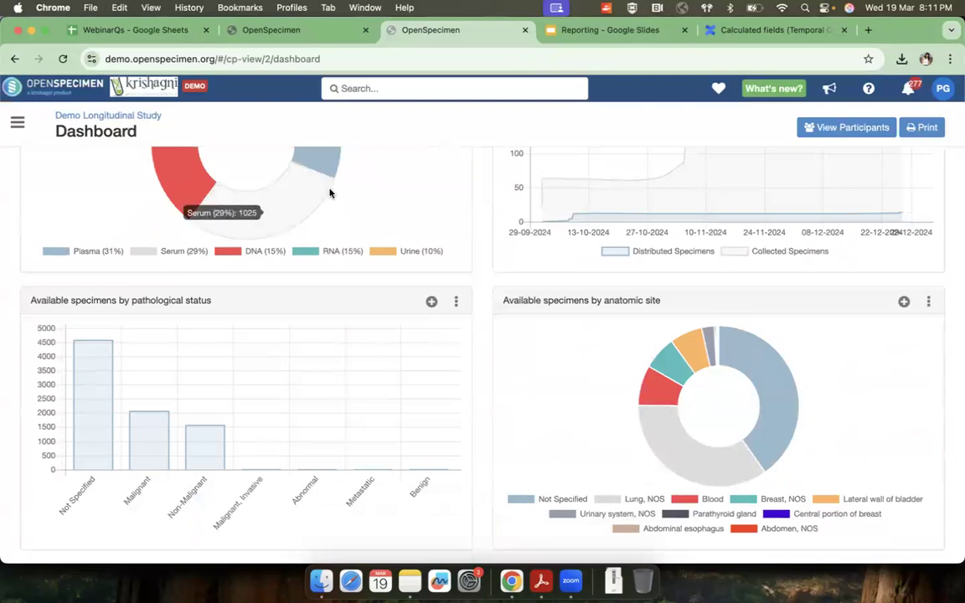
scroll(331, 189, "up", 5)
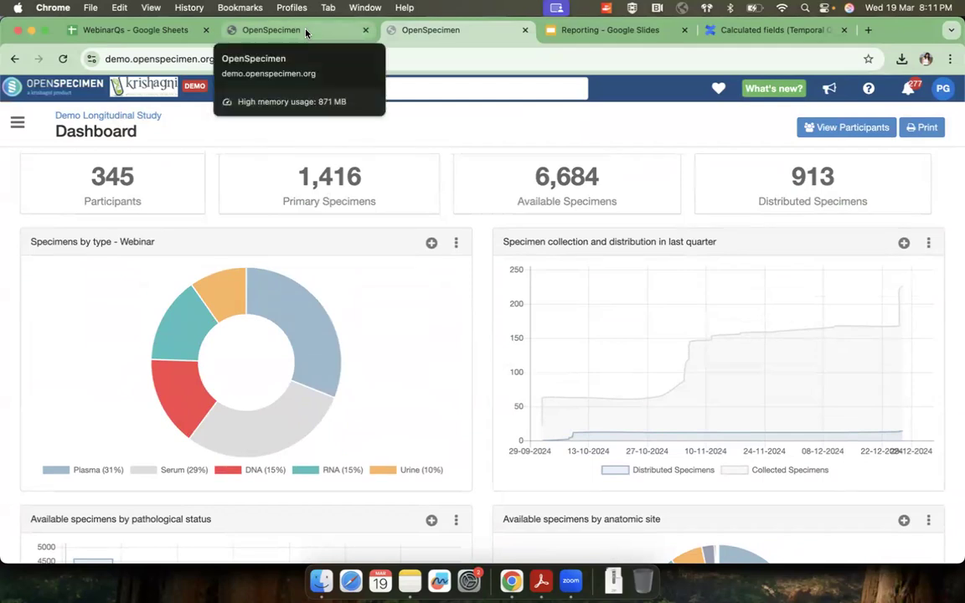
Step: Return to the unsaved query's browser tab and go back to the list of queries
left_click(329, 32)
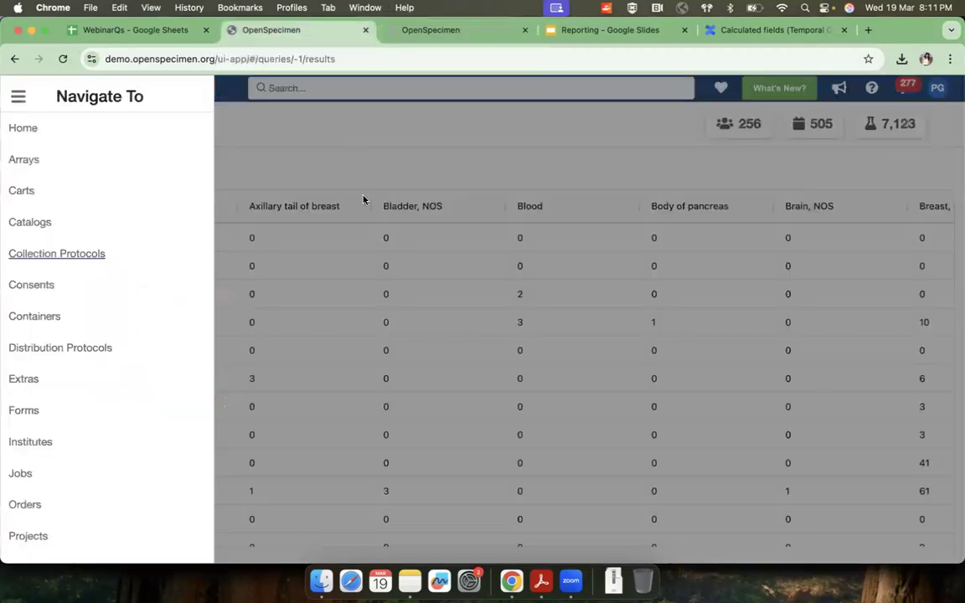
left_click(363, 145)
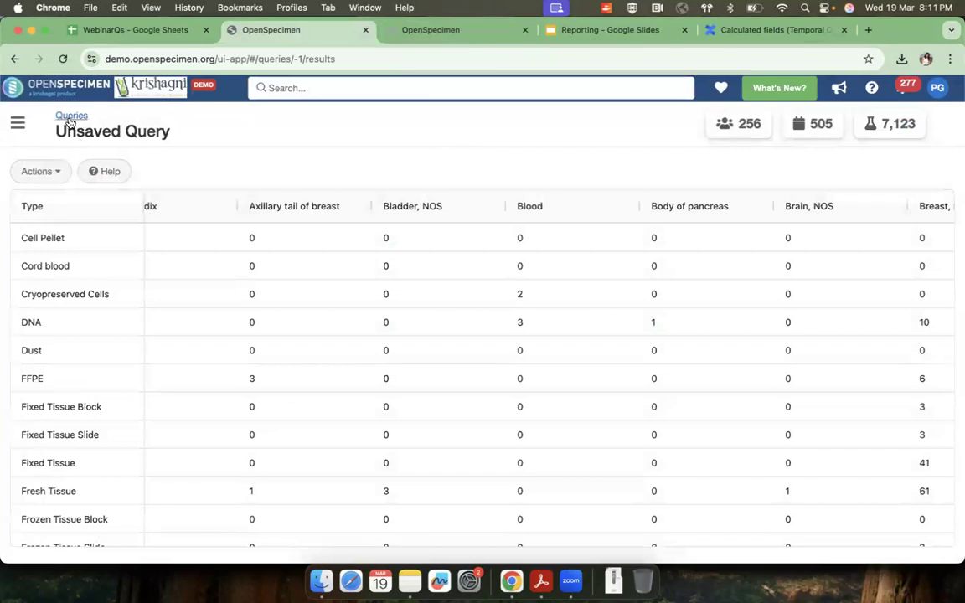
left_click(83, 114)
Step: Switch to the Reporting presentation in Google Slides and advance to the slide on using one query's output in another query
left_click(593, 31)
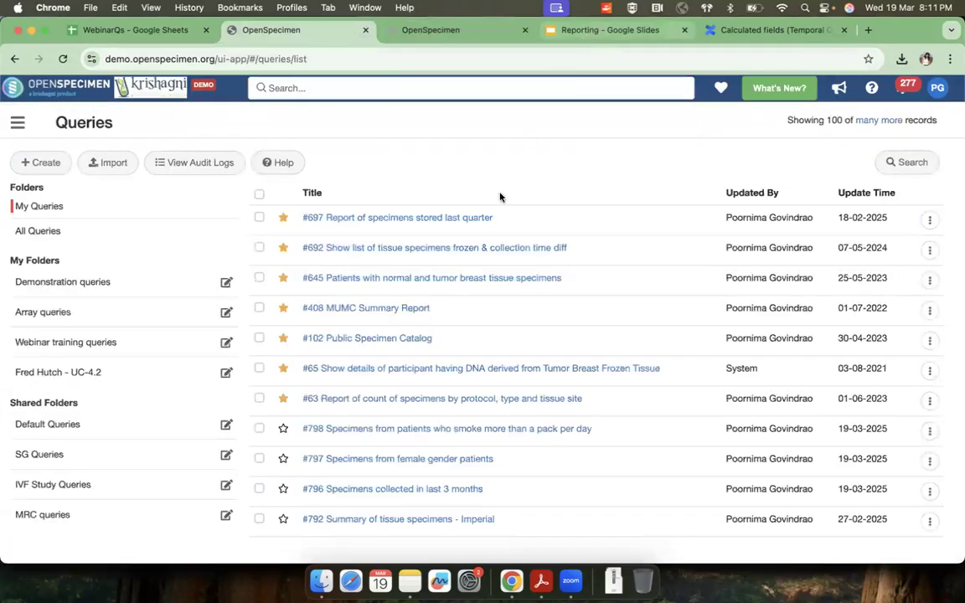
key("Right")
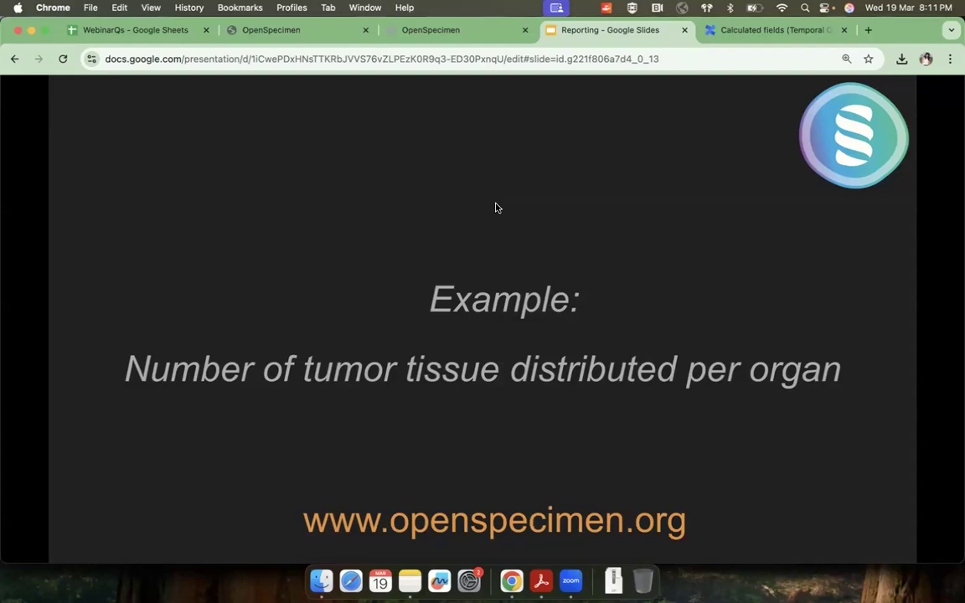
key("Right")
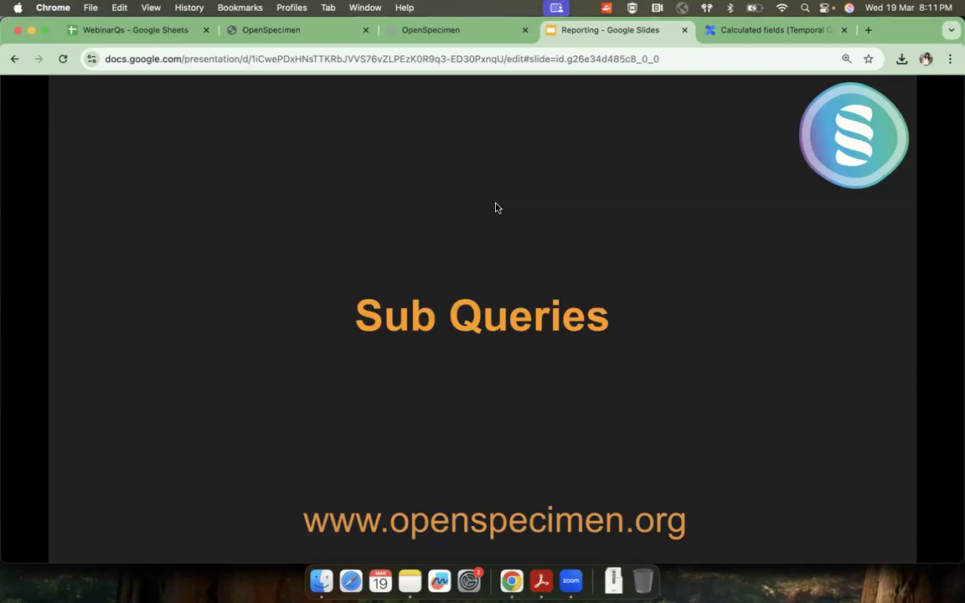
key("Right")
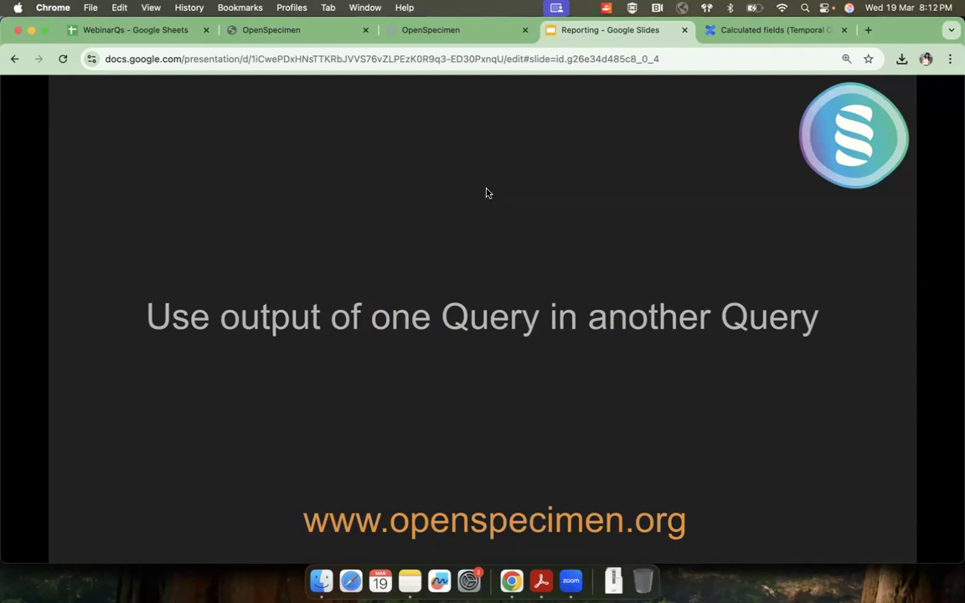
Step: Switch back to the OpenSpecimen queries list and open the Demonstration queries folder
left_click(323, 33)
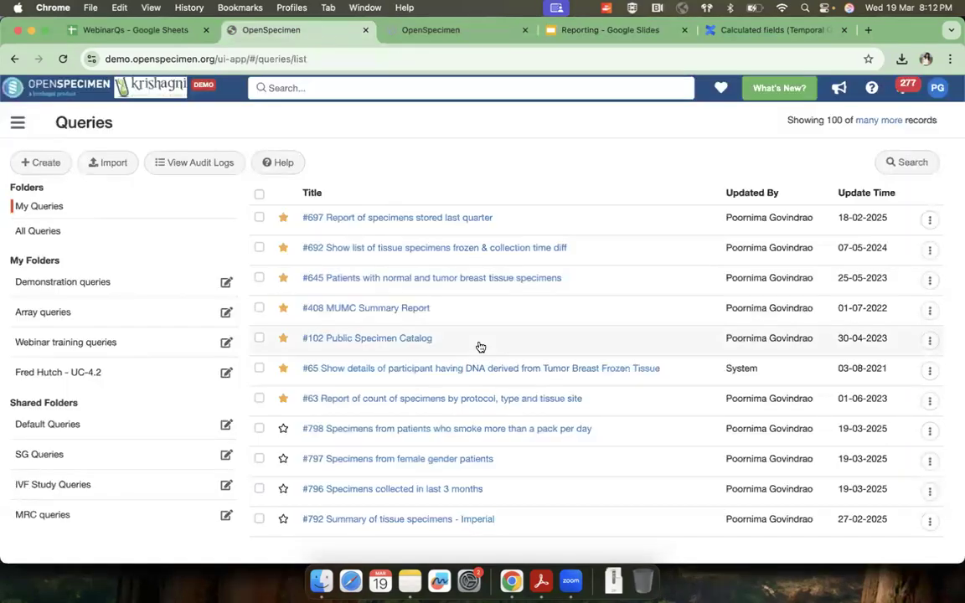
left_click(112, 283)
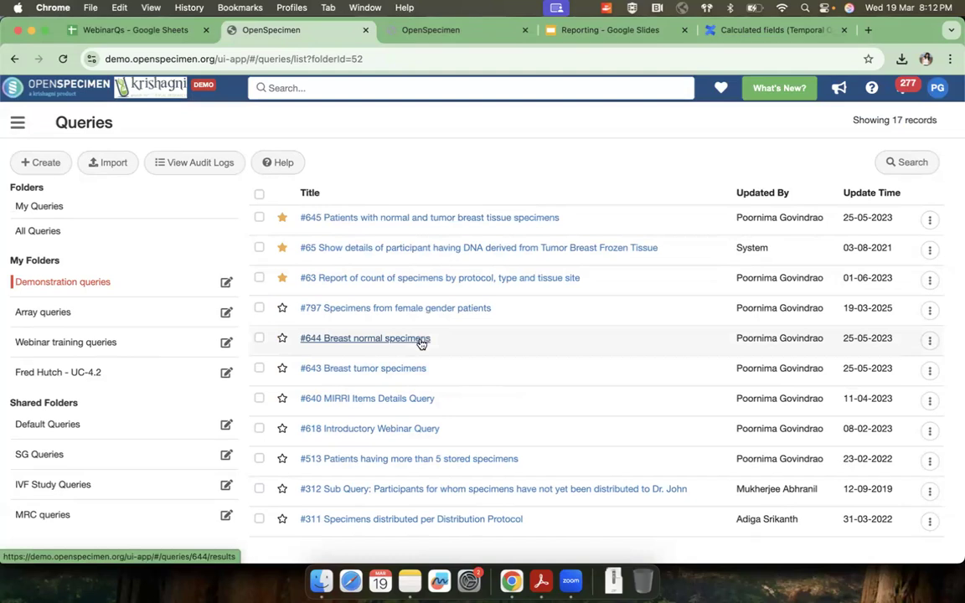
Step: Open the Breast normal specimens query for editing and review its type, anatomic site and pathological status filters
left_click(929, 341)
left_click(900, 361)
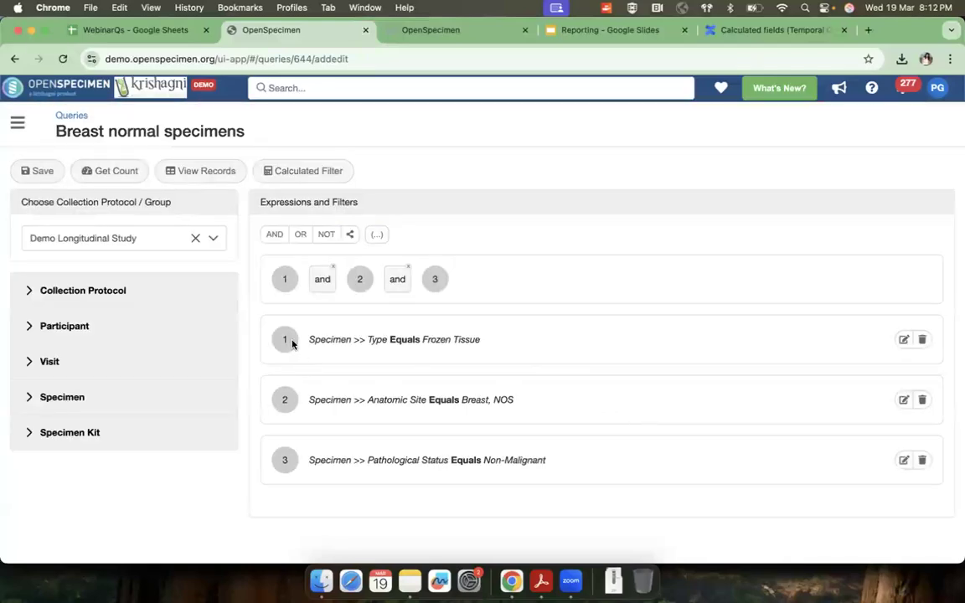
left_click_drag(307, 341, 523, 351)
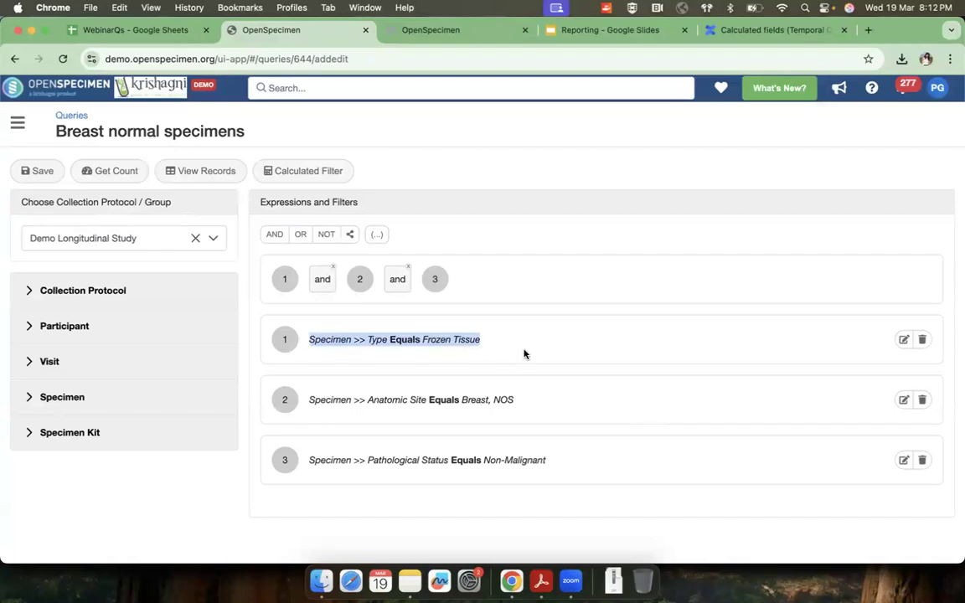
left_click_drag(402, 399, 575, 403)
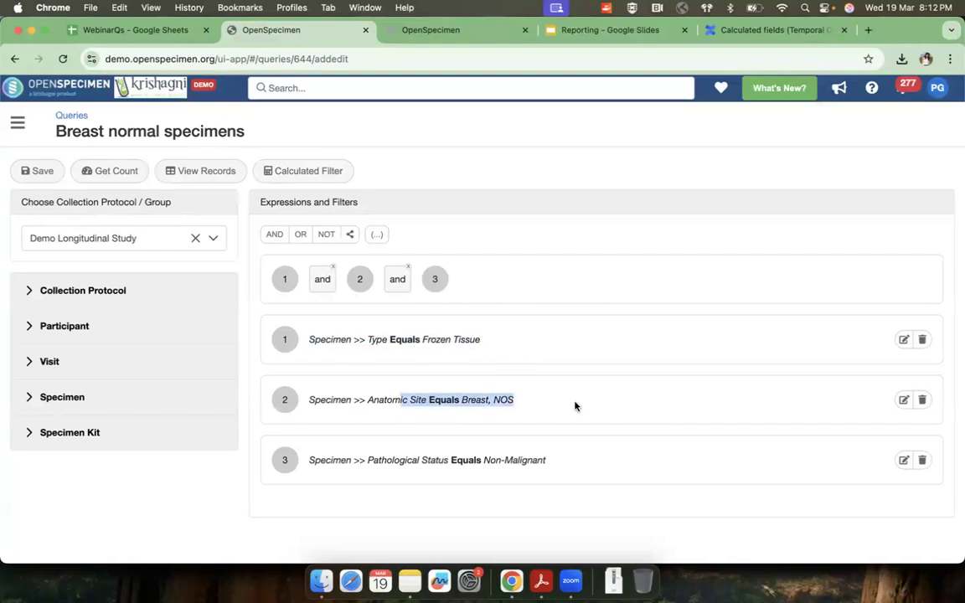
left_click_drag(433, 462, 578, 471)
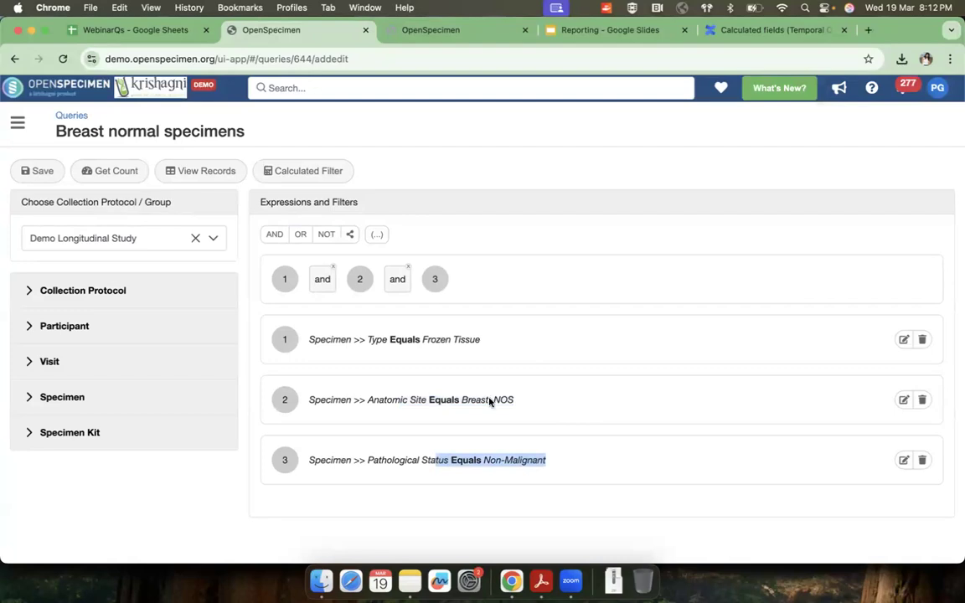
Step: Return to the Demonstration queries folder, open the Breast tumor specimens query for editing and review its pathological status filter
left_click(72, 115)
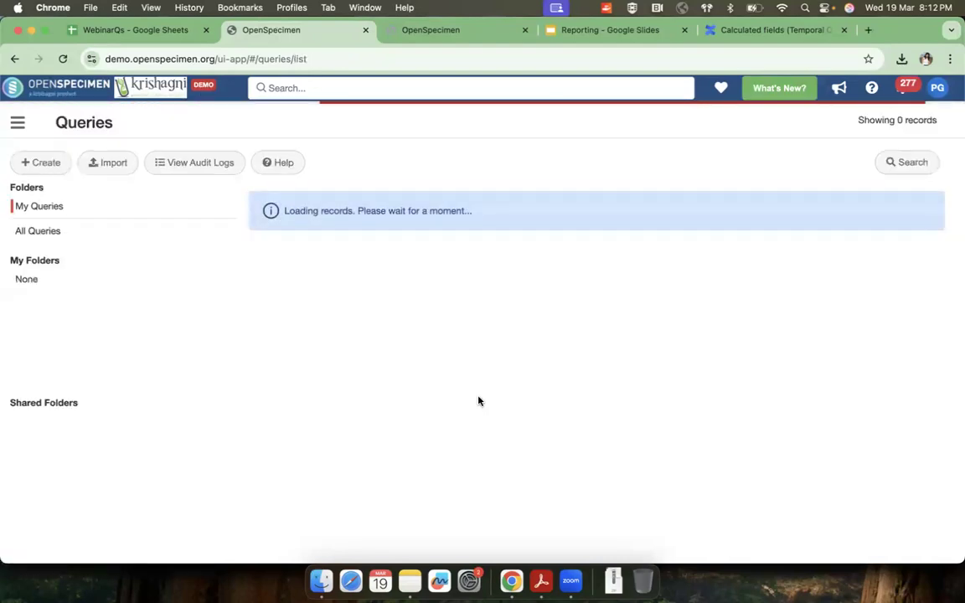
left_click(87, 284)
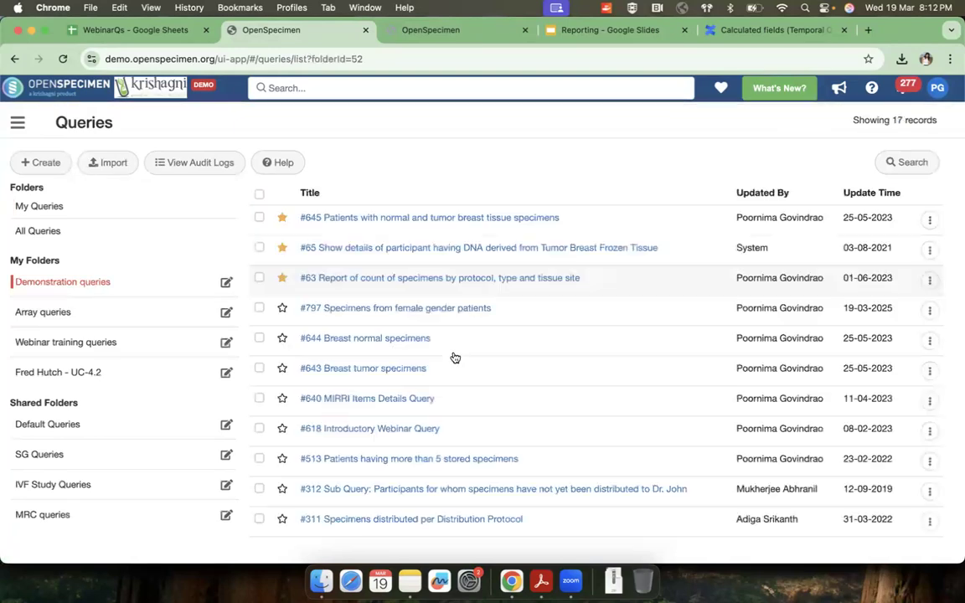
left_click(929, 370)
left_click(912, 399)
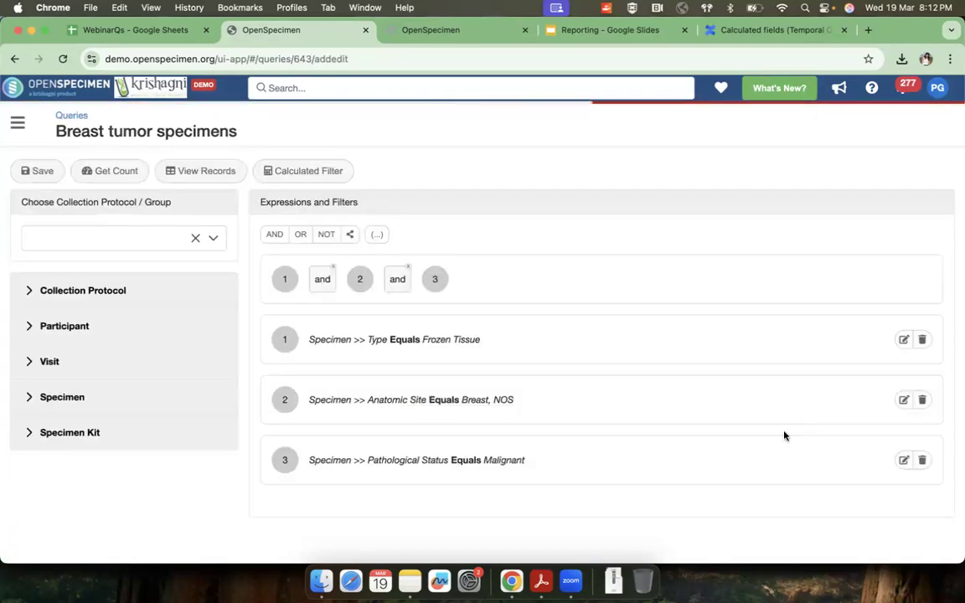
left_click_drag(369, 460, 572, 460)
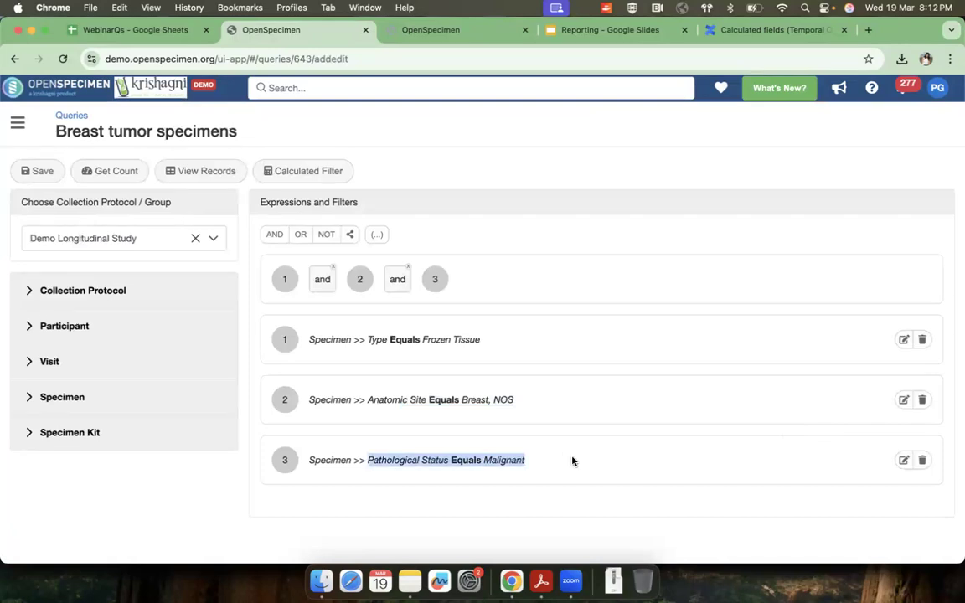
Step: Go back to the Demonstration queries folder and open Patients with normal and tumor breast tissue specimens for editing
left_click(74, 116)
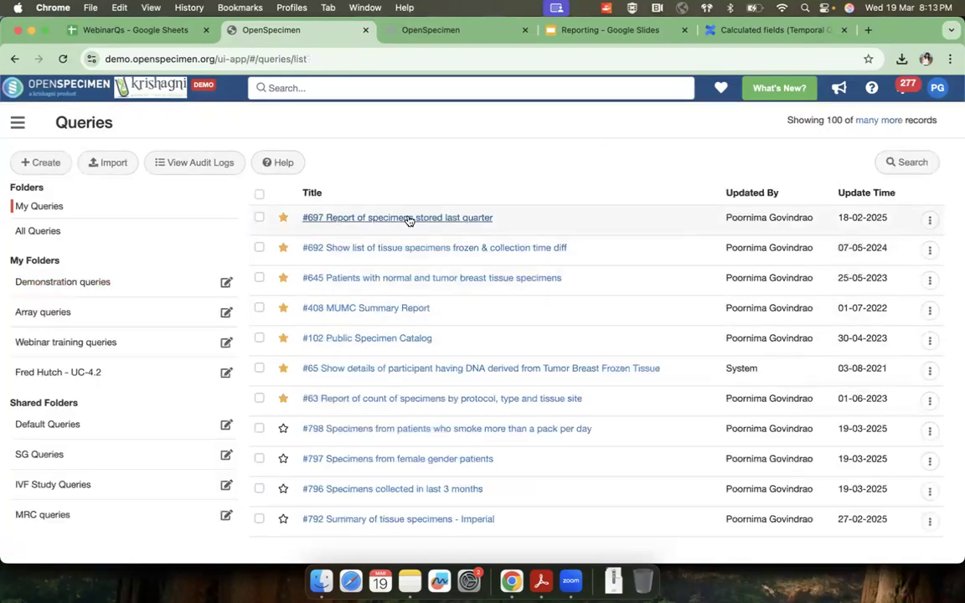
left_click(69, 281)
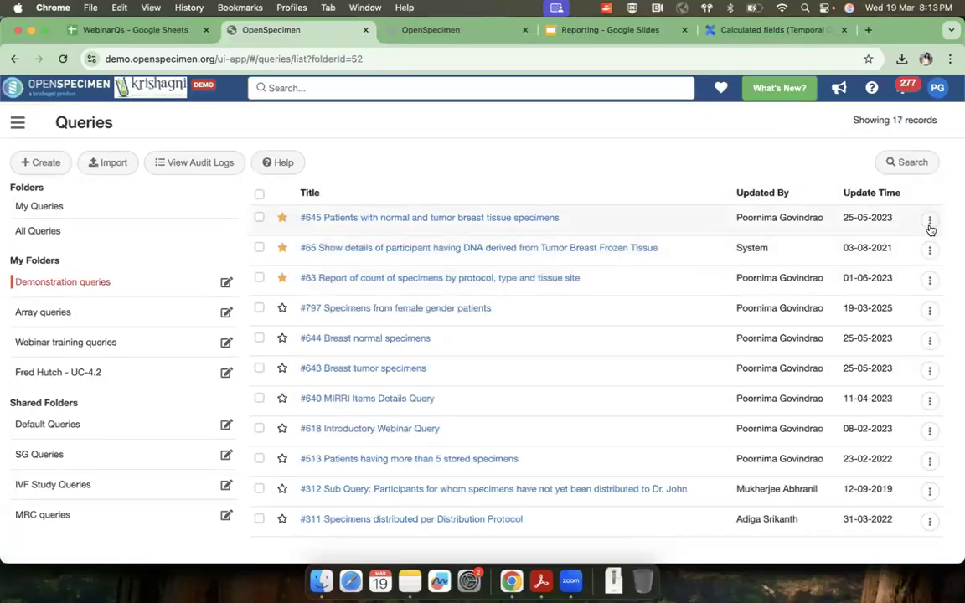
left_click(930, 219)
left_click(910, 251)
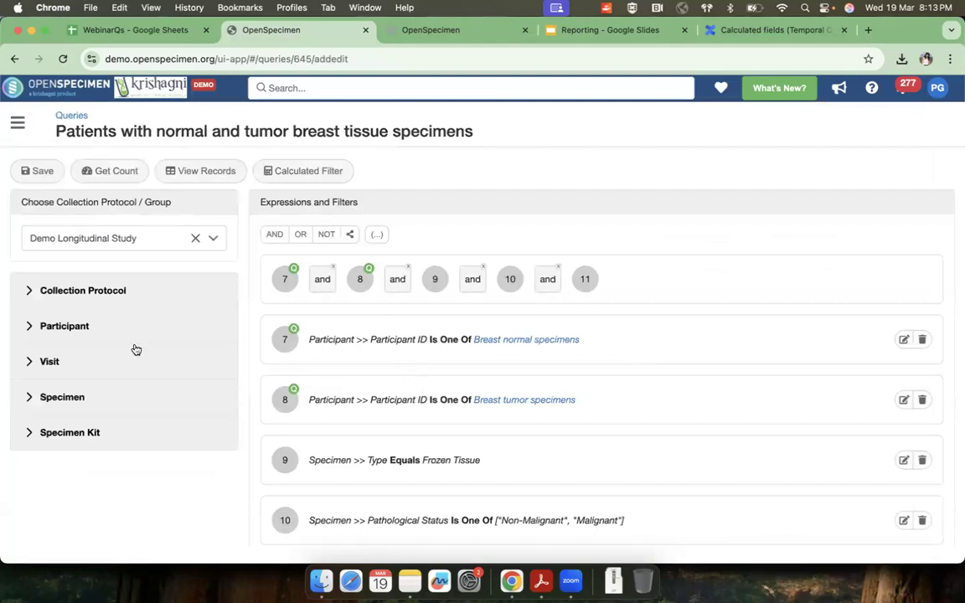
Step: Draft a Participant ID filter with Is One Of and records of the Breast normal specimens query, and discard it
left_click(31, 325)
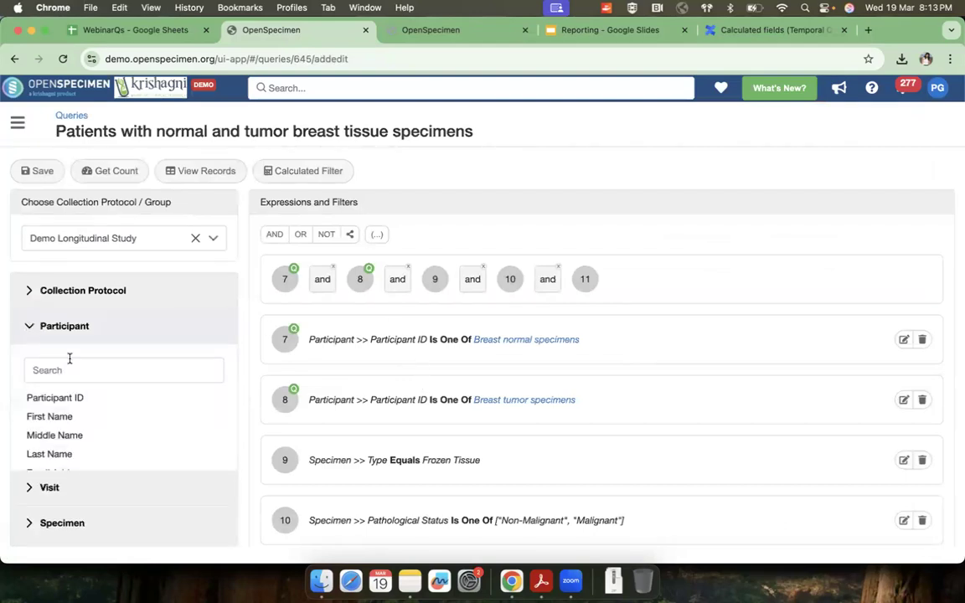
left_click(68, 401)
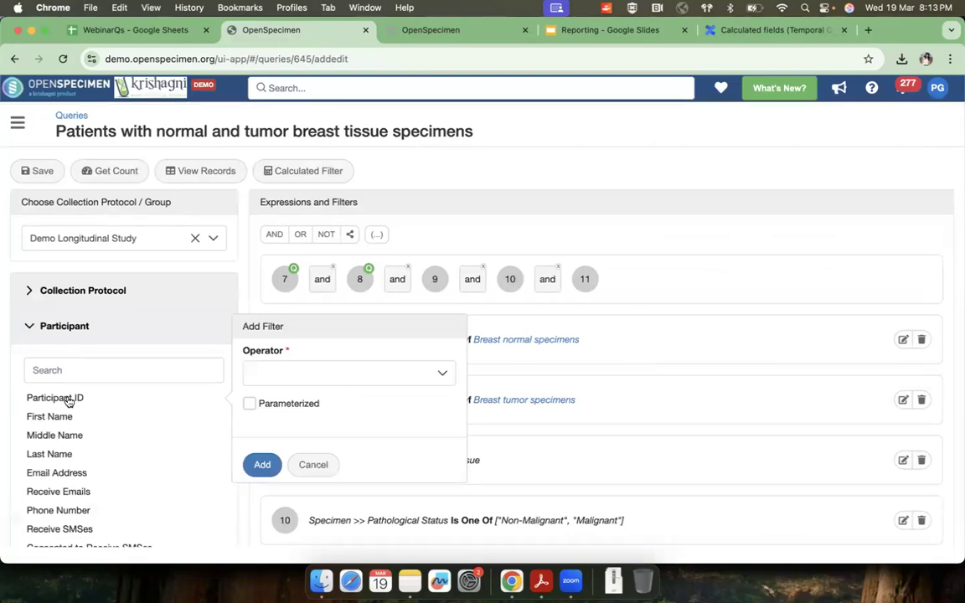
left_click(290, 377)
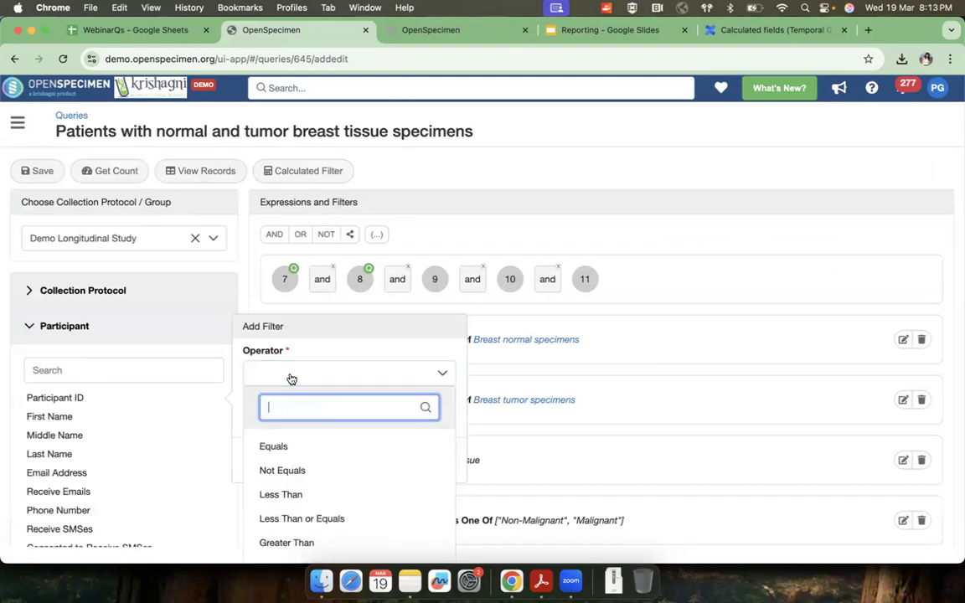
scroll(273, 515, "down", 5)
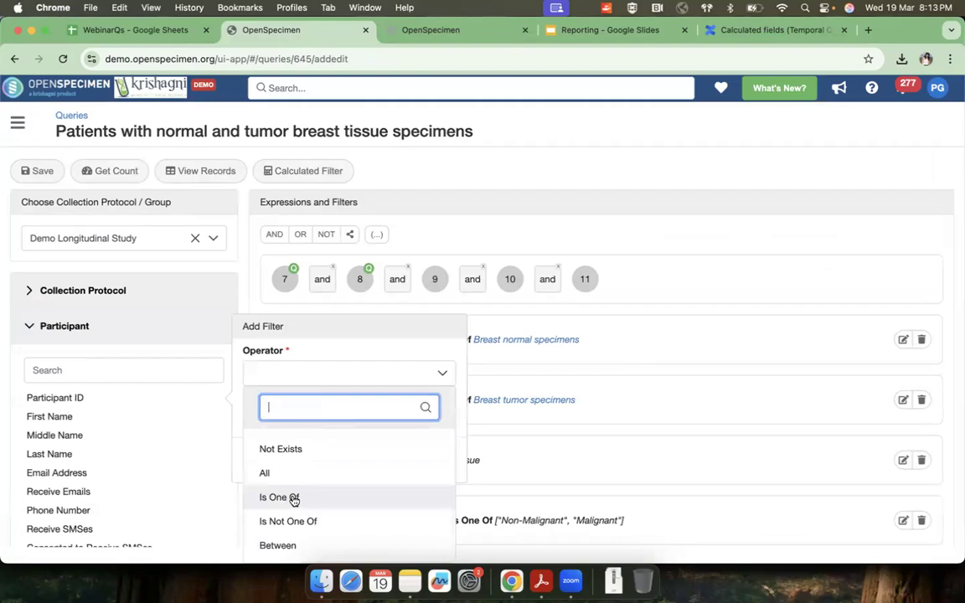
left_click(279, 497)
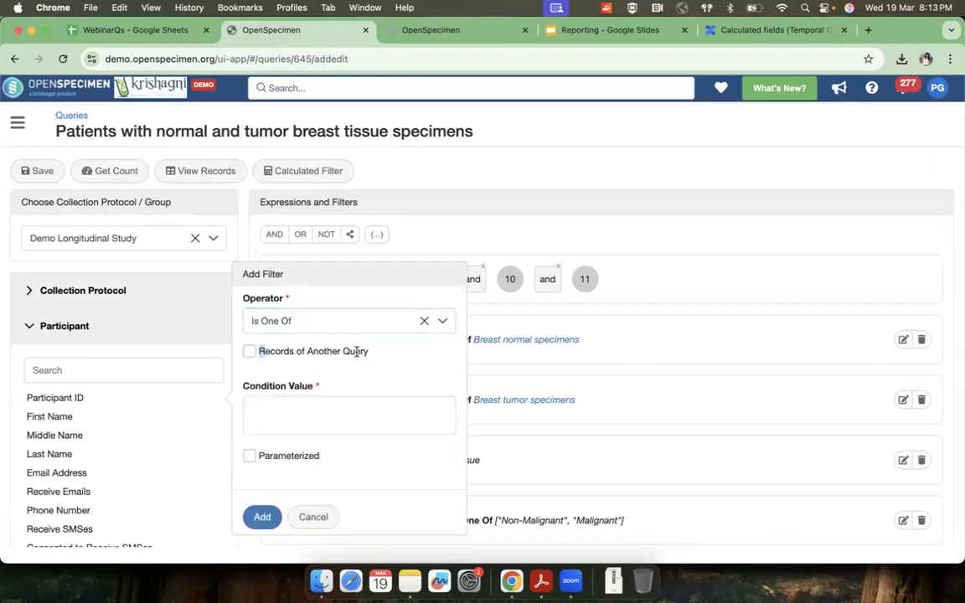
left_click_drag(356, 352, 375, 355)
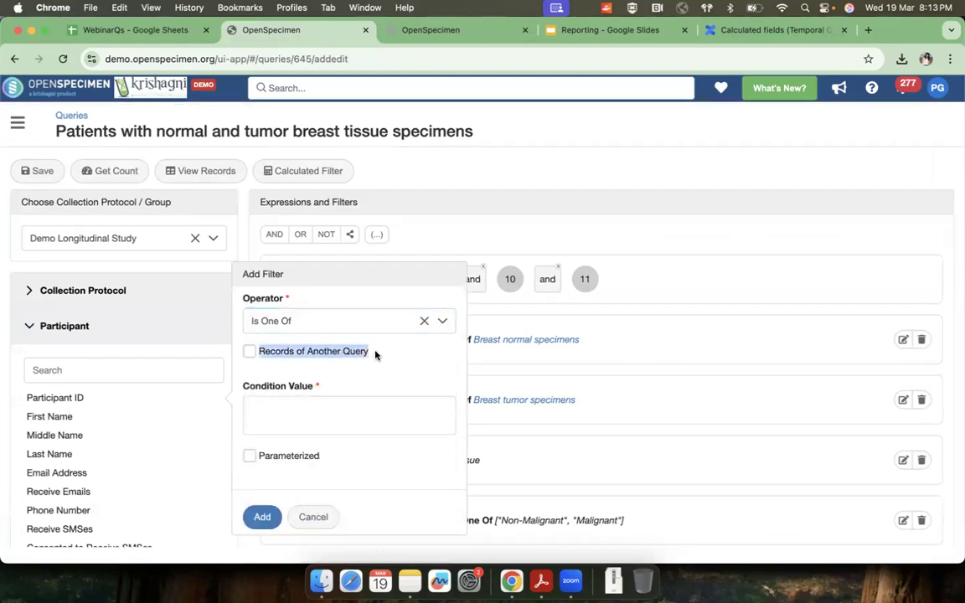
left_click(250, 353)
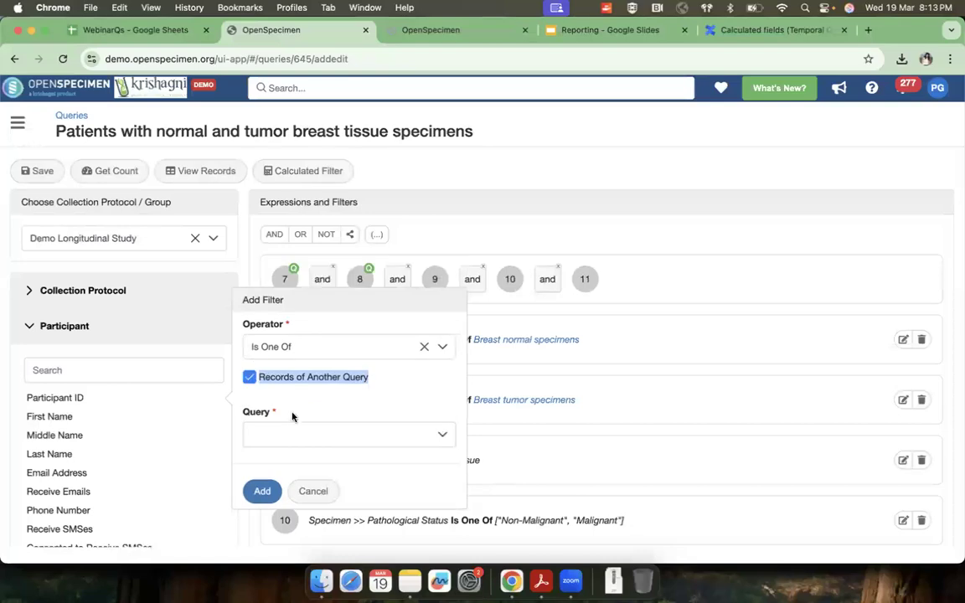
left_click(295, 435)
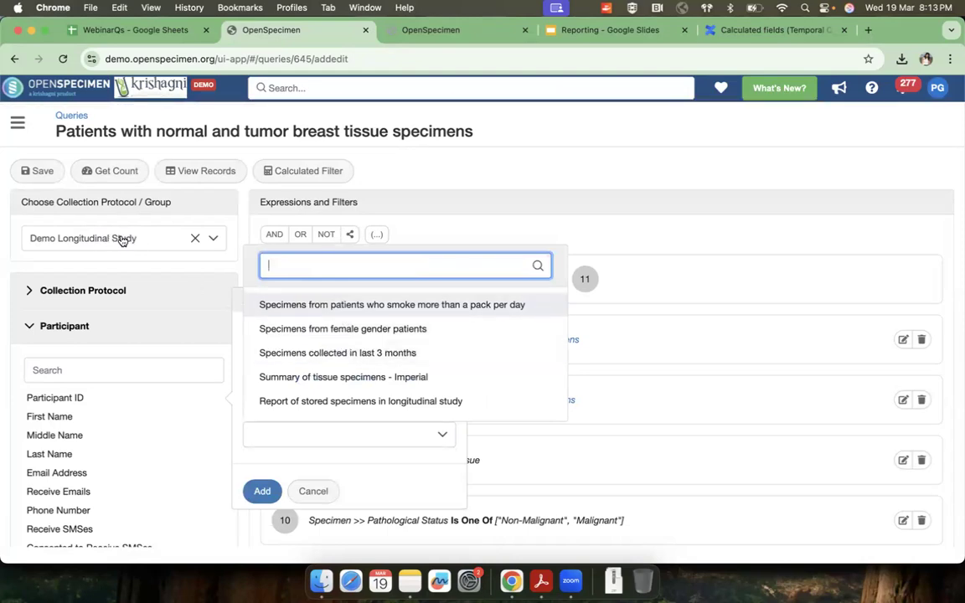
scroll(419, 361, "down", 5)
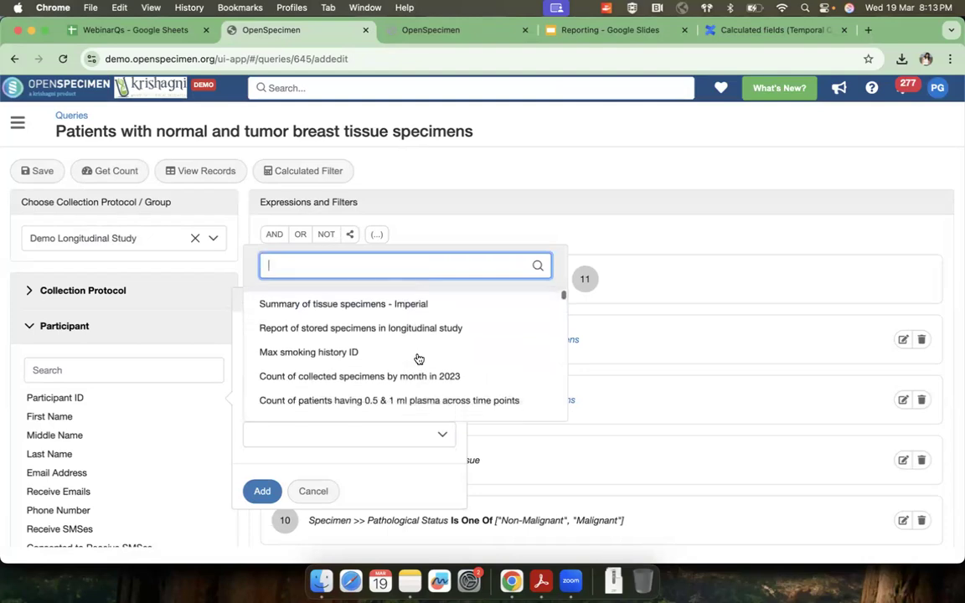
type("normal")
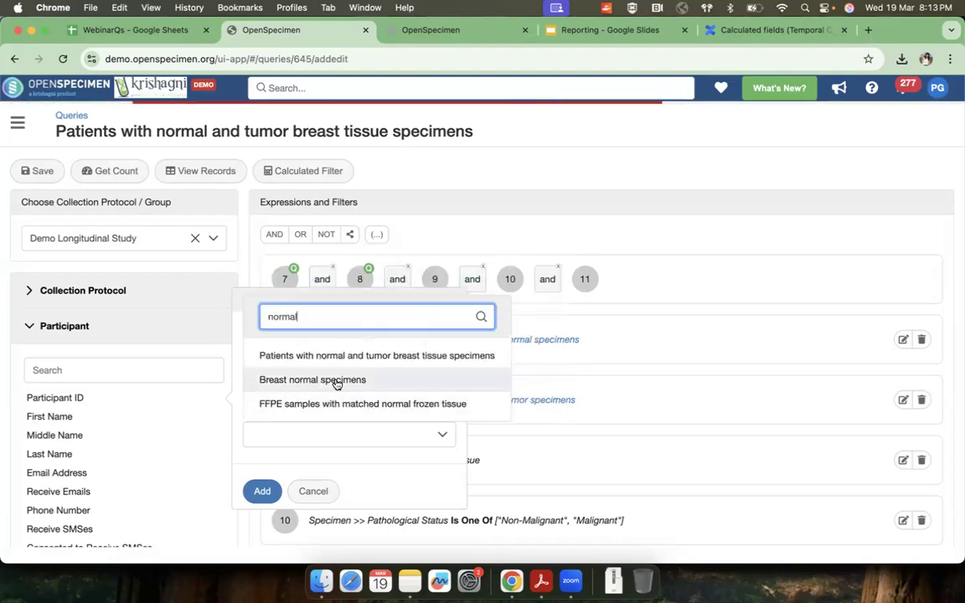
left_click(336, 381)
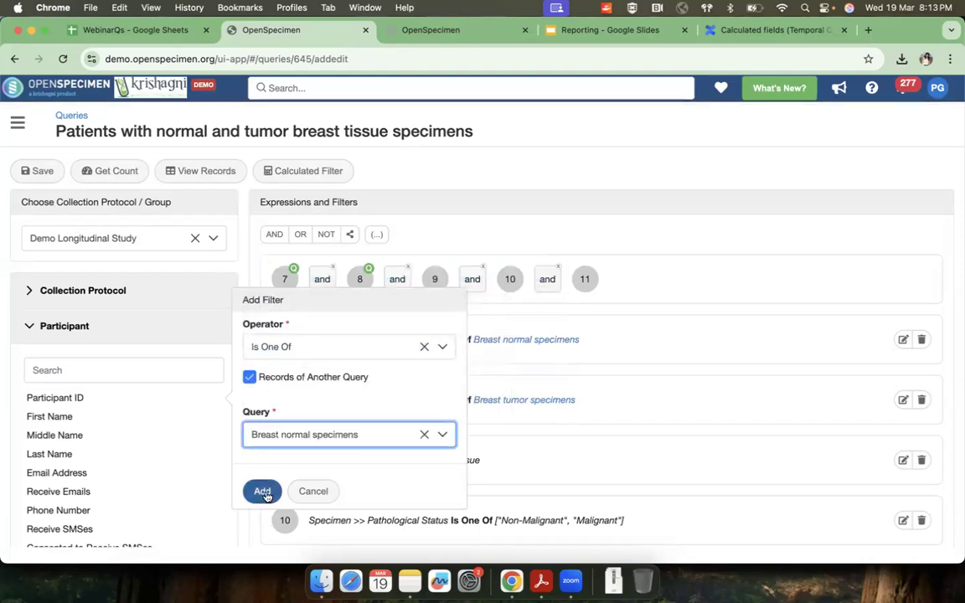
left_click(314, 493)
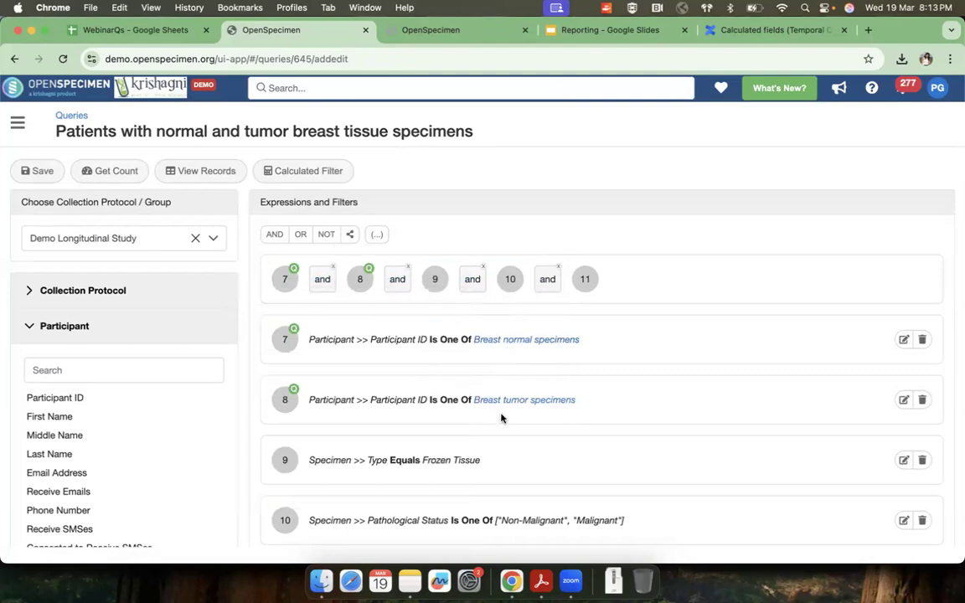
Step: Run the combined query and examine the normal and tumor breast tissue specimens listed for each patient
scroll(502, 418, "down", 1)
scroll(502, 418, "up", 1)
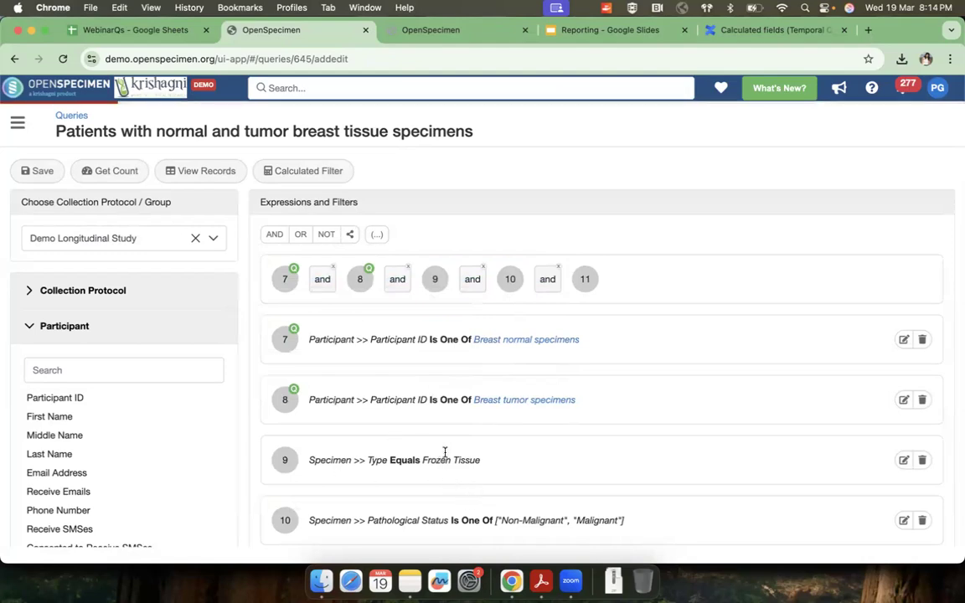
left_click(219, 173)
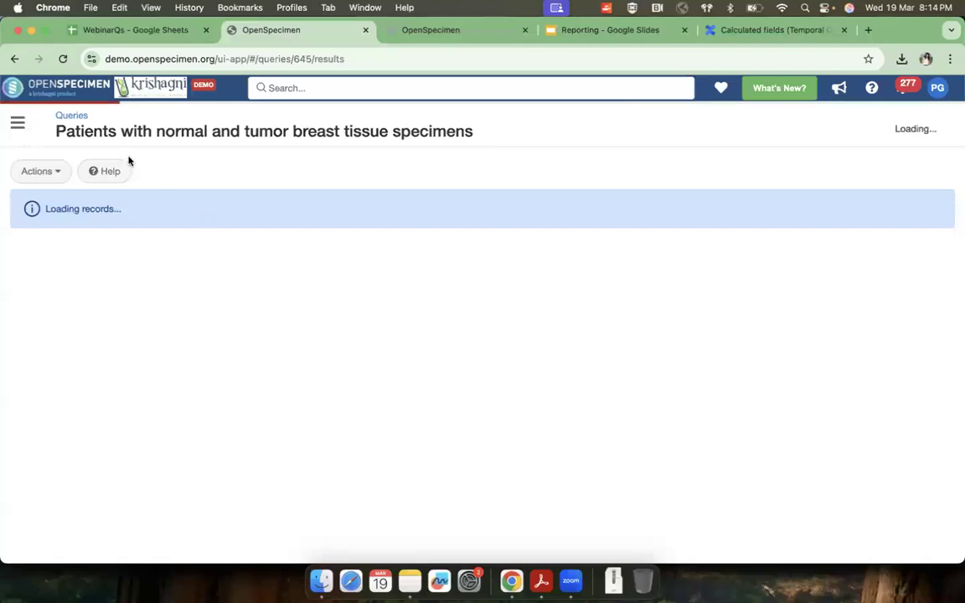
left_click_drag(57, 130, 204, 131)
left_click(163, 130)
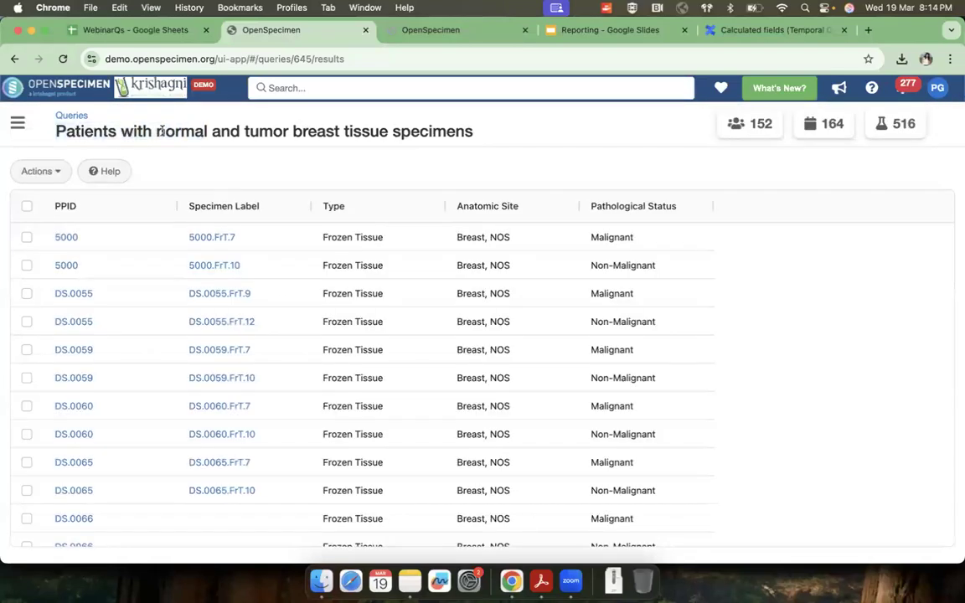
double_click(161, 132)
double_click(257, 131)
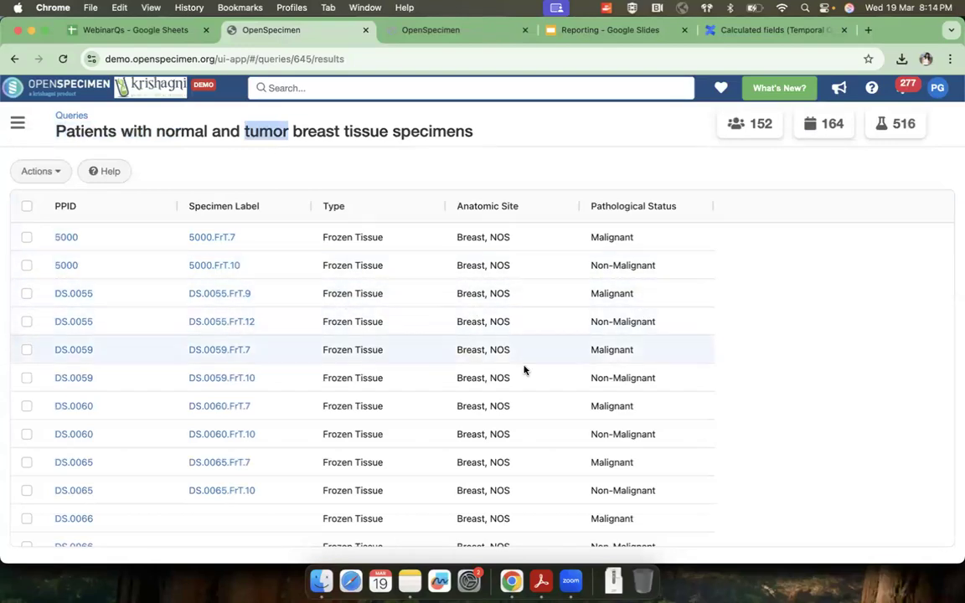
scroll(567, 440, "down", 8)
scroll(568, 439, "down", 5)
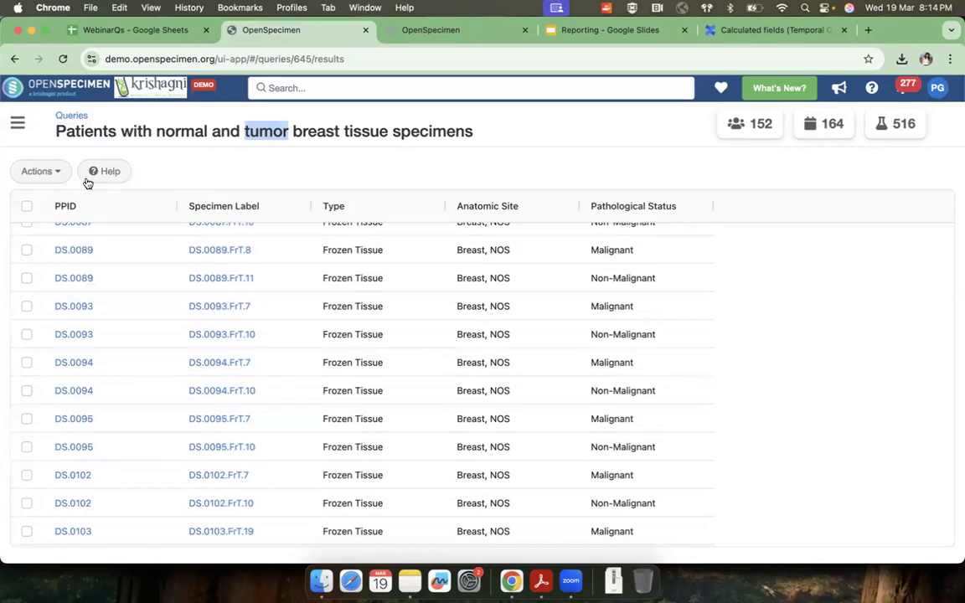
Step: Reopen the query for editing and draft its first Participant ID filter as Is Not One Of with records of the Breast normal specimens query
left_click(34, 177)
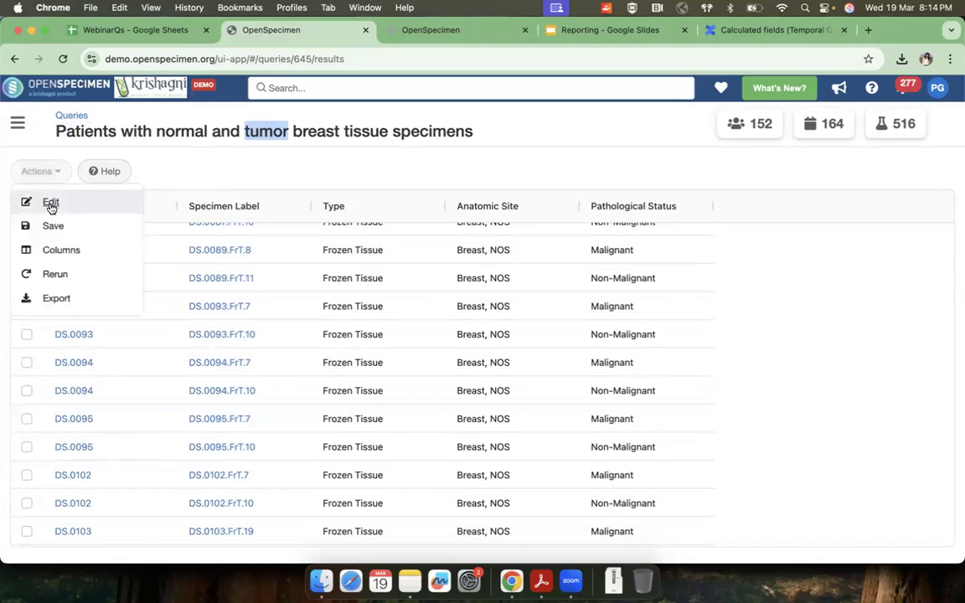
left_click(46, 200)
left_click(904, 339)
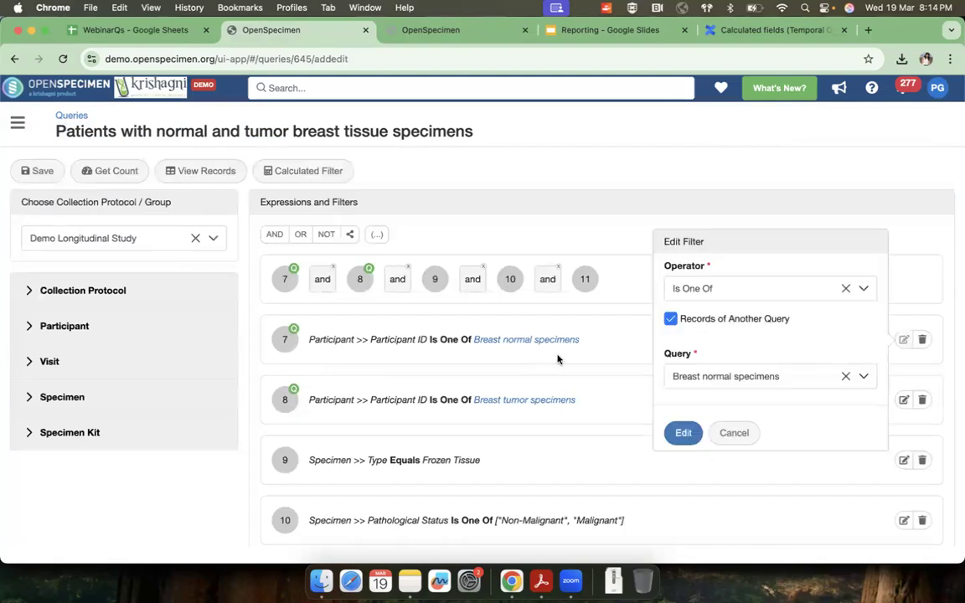
left_click(708, 291)
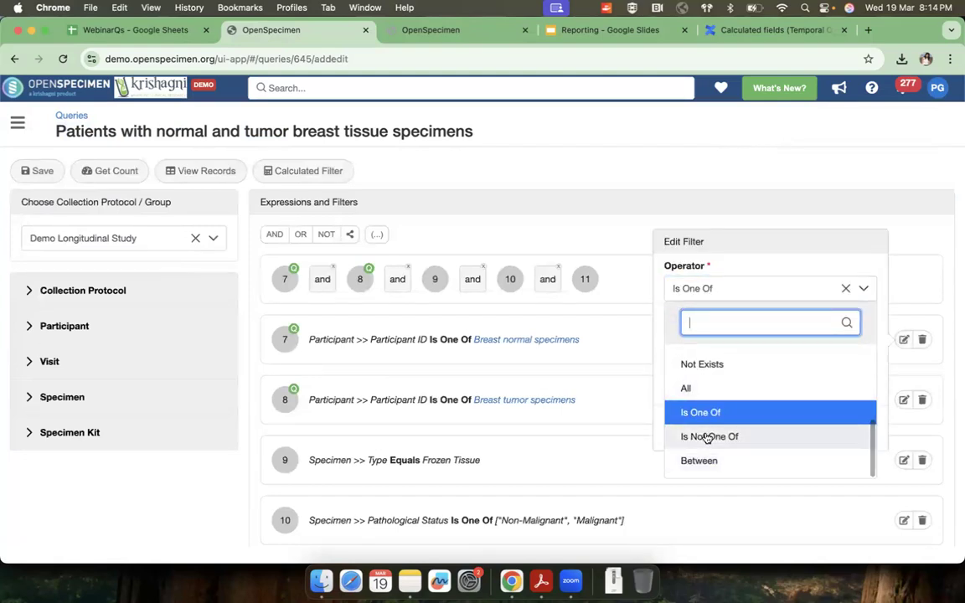
left_click(712, 437)
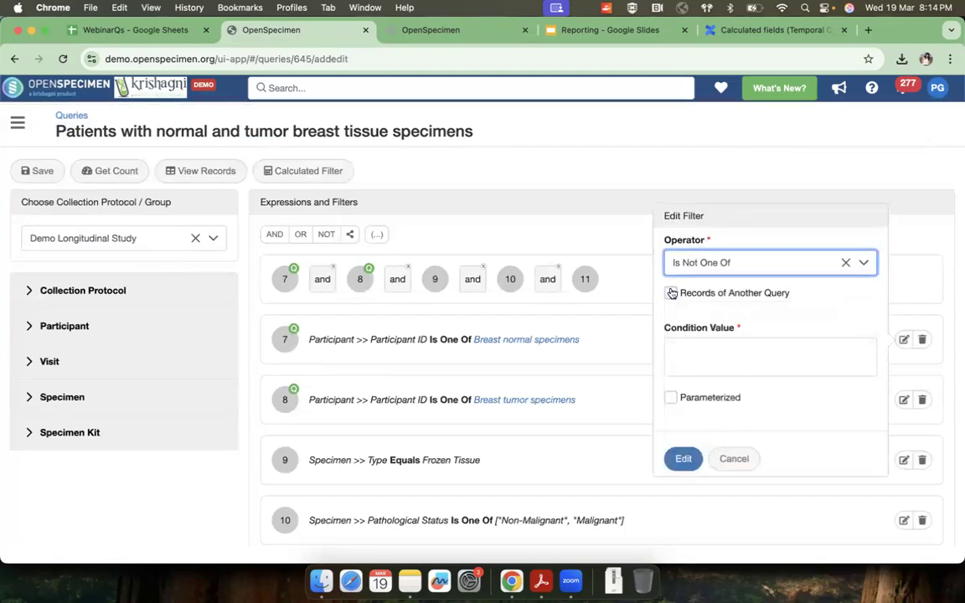
left_click(670, 319)
left_click(711, 376)
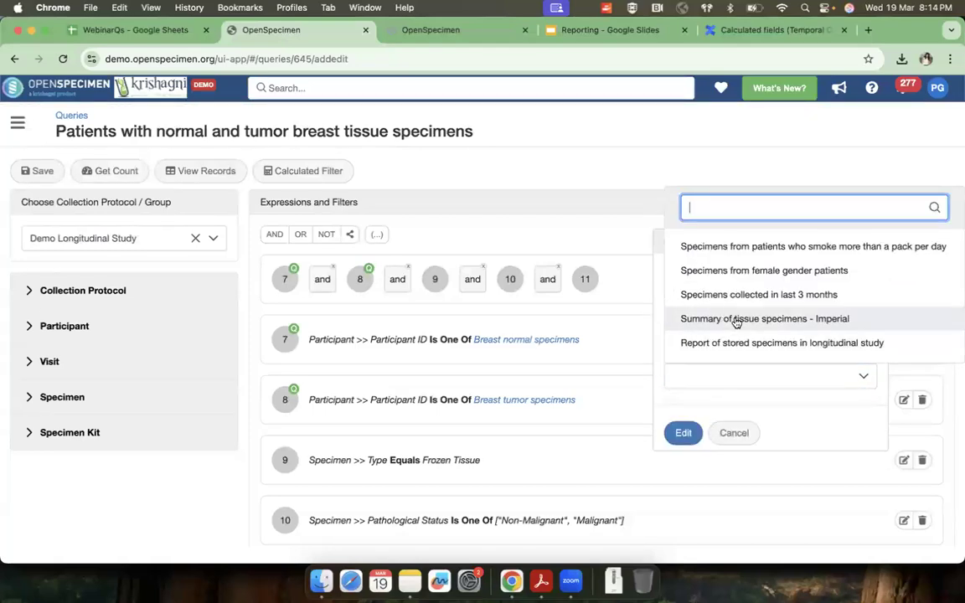
type("norma")
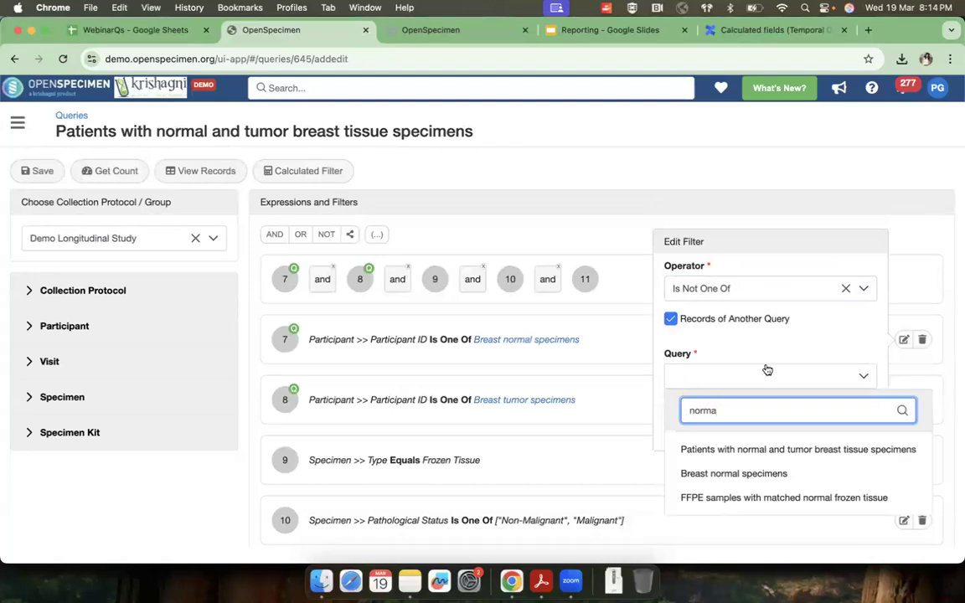
left_click(765, 474)
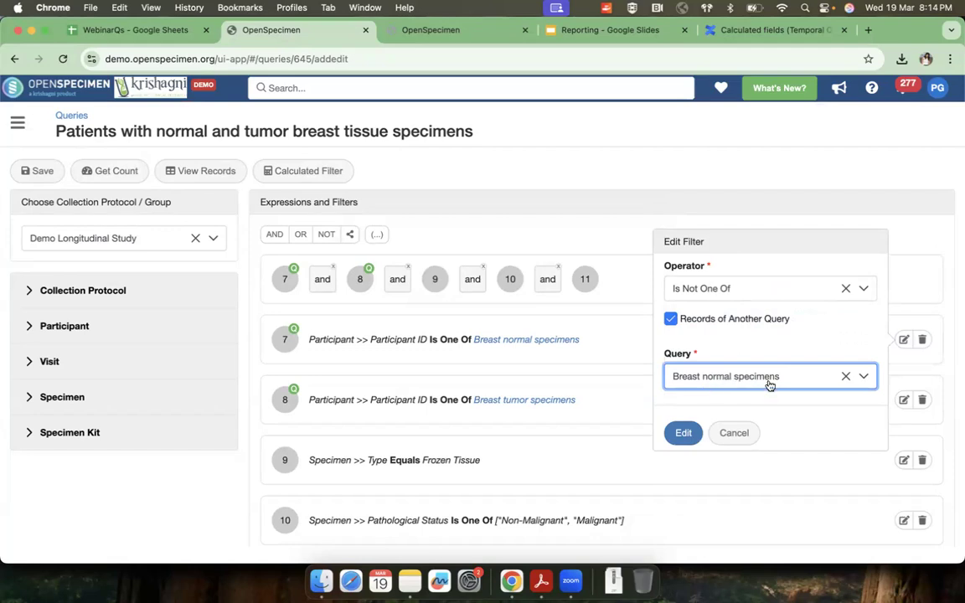
Step: Reselect Is Not One Of as the Participant ID filter's operator, highlight the Records of Another Query option, and discard the filter edit
left_click(726, 297)
scroll(728, 383, "down", 3)
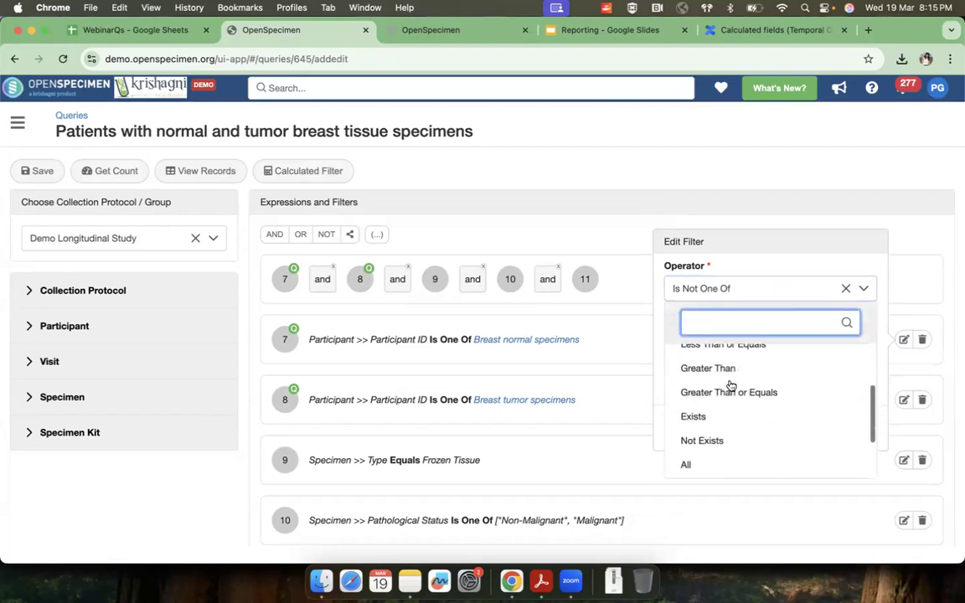
scroll(730, 386, "down", 3)
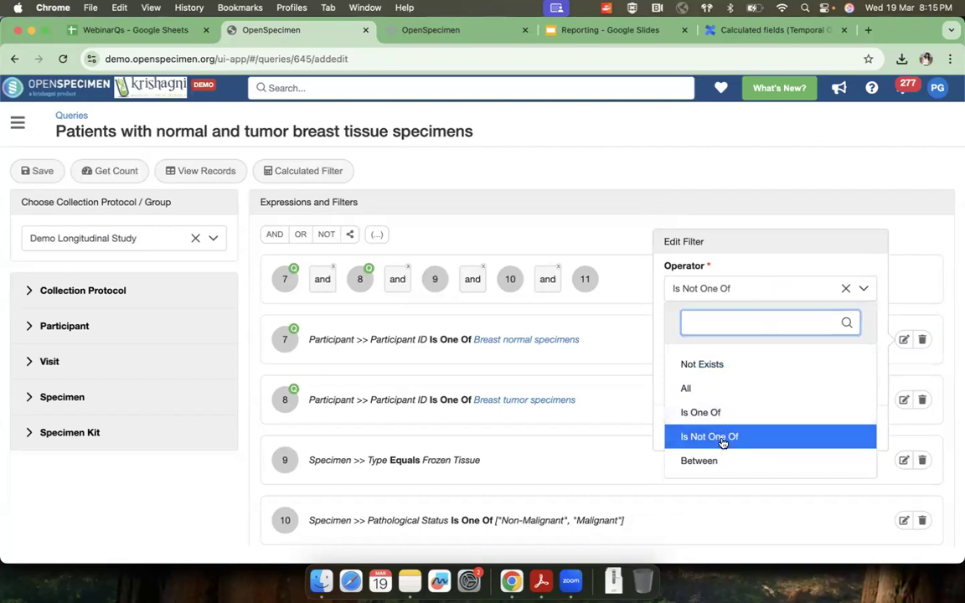
left_click(713, 437)
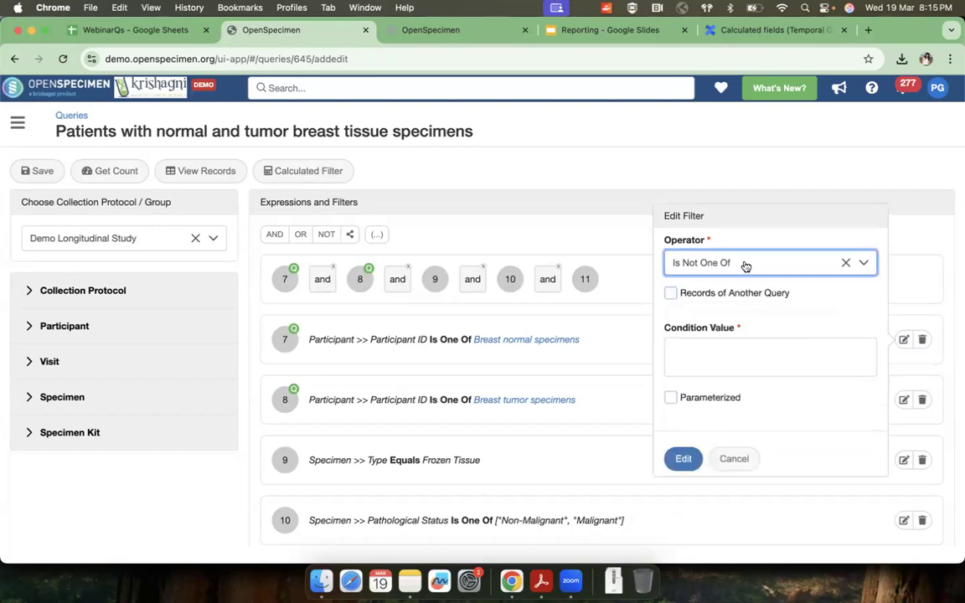
left_click_drag(681, 293, 800, 299)
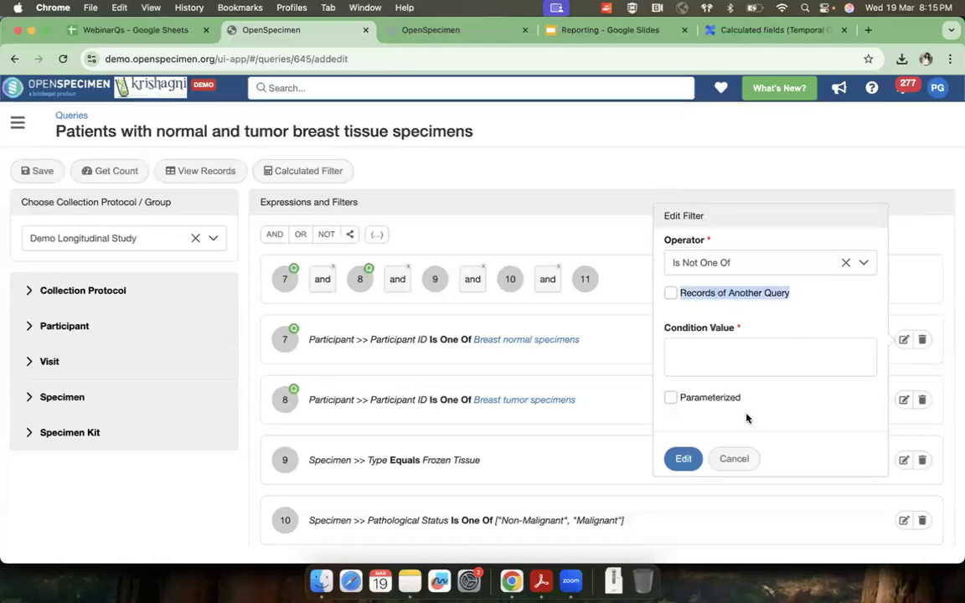
left_click(734, 458)
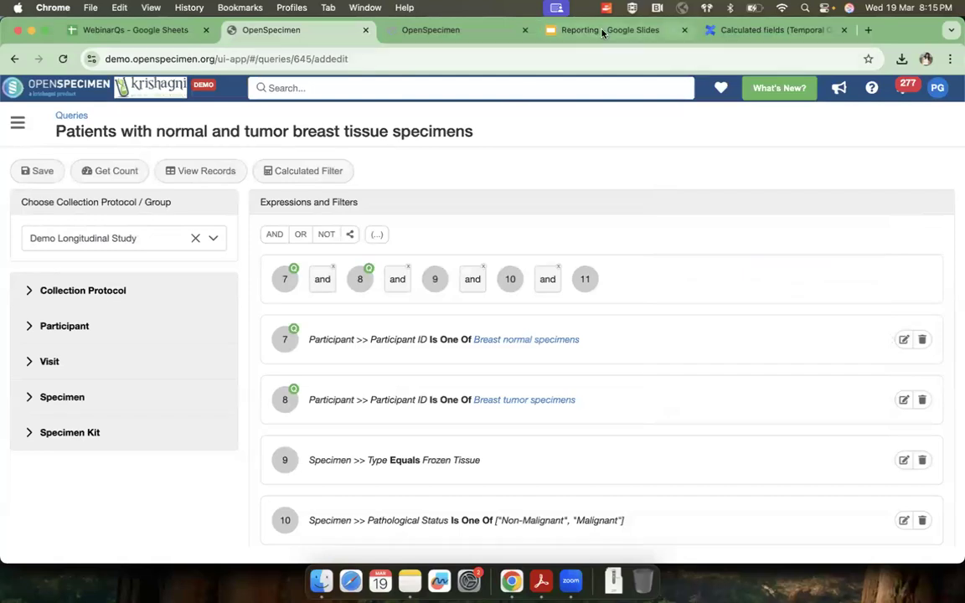
Step: Switch to the Reporting presentation in Google Slides and advance to the Other features slide
left_click(545, 28)
key("Right")
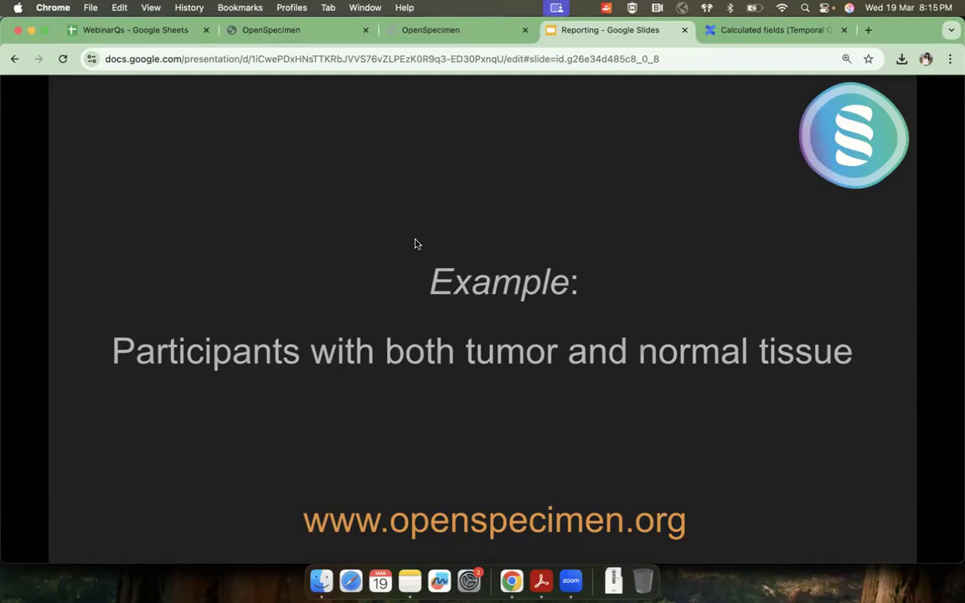
key("Right")
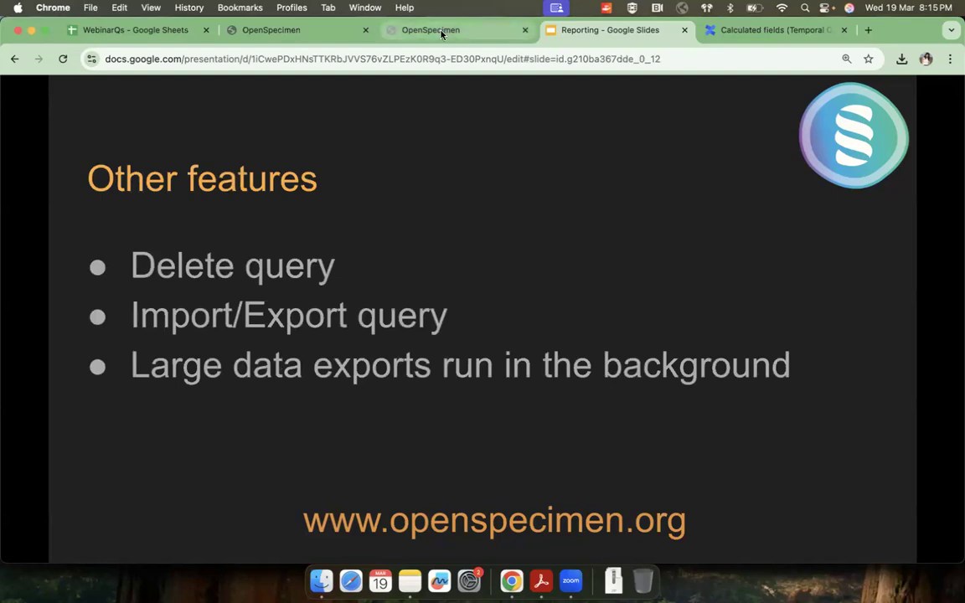
Step: Return to the OpenSpecimen query list and review the actions available for Report of specimens stored last quarter
left_click(396, 28)
left_click(253, 30)
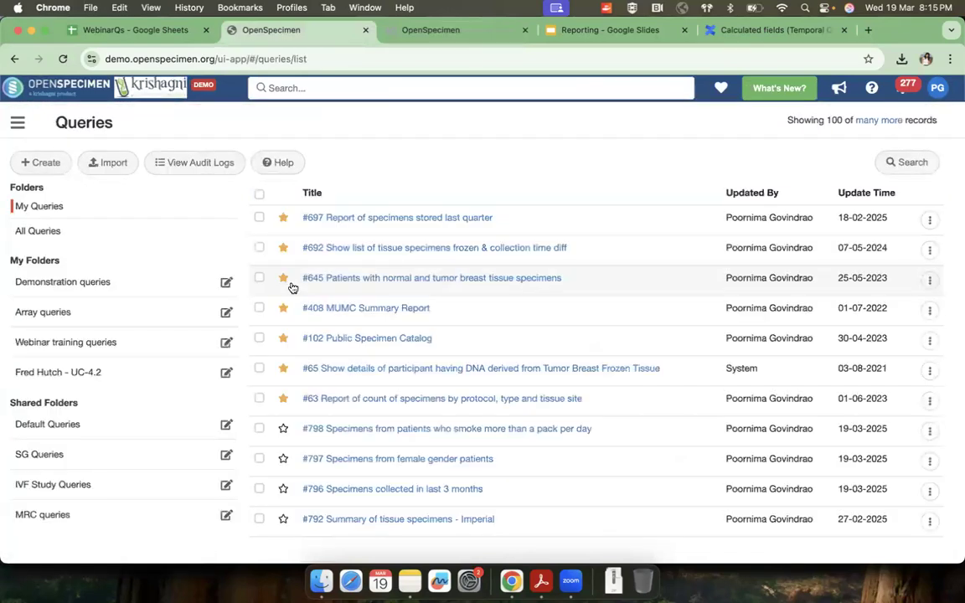
left_click(929, 219)
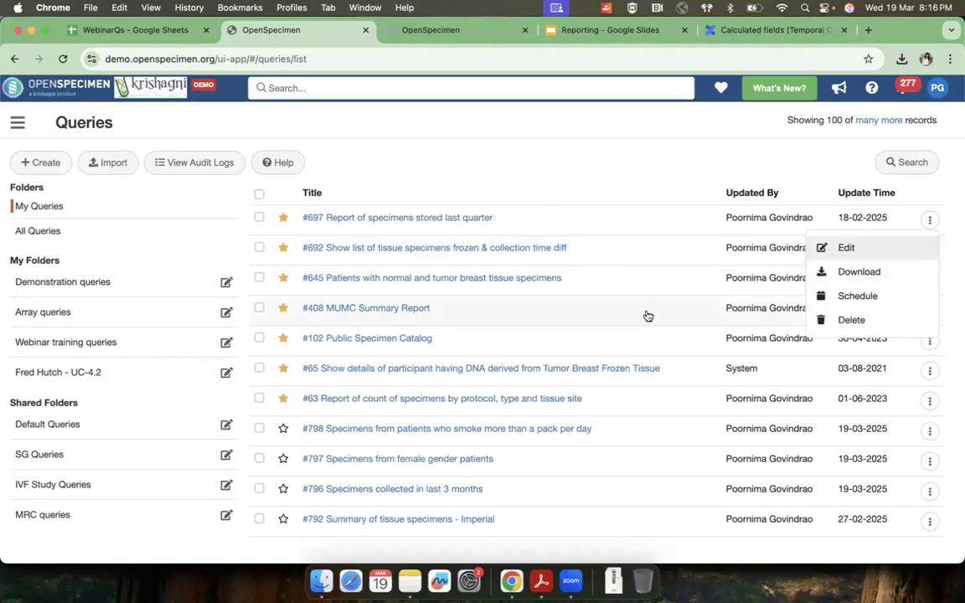
left_click(454, 118)
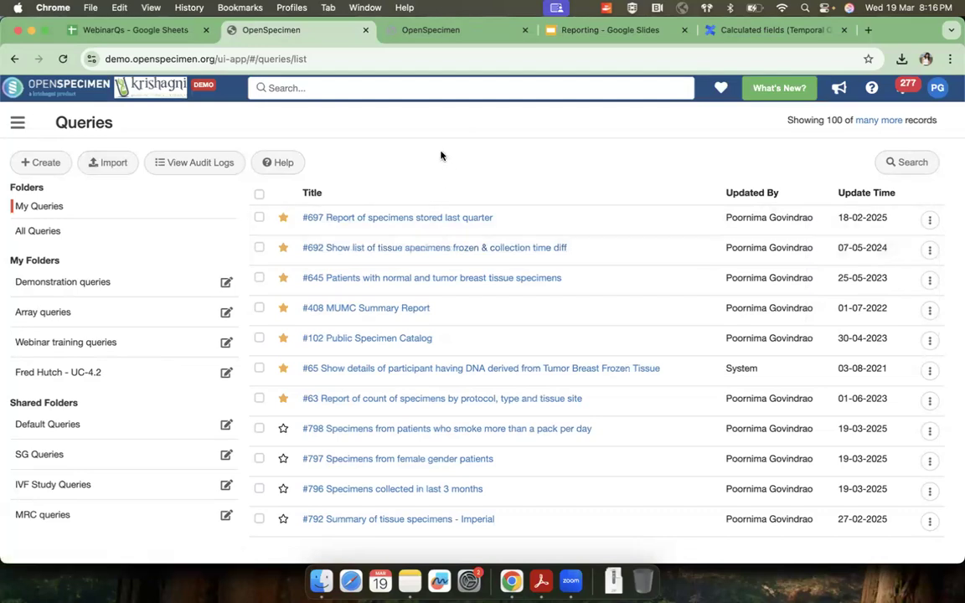
Step: Browse the query audit logs, view the SQL of an unsaved query run, copy it and close the SQL view
left_click(199, 164)
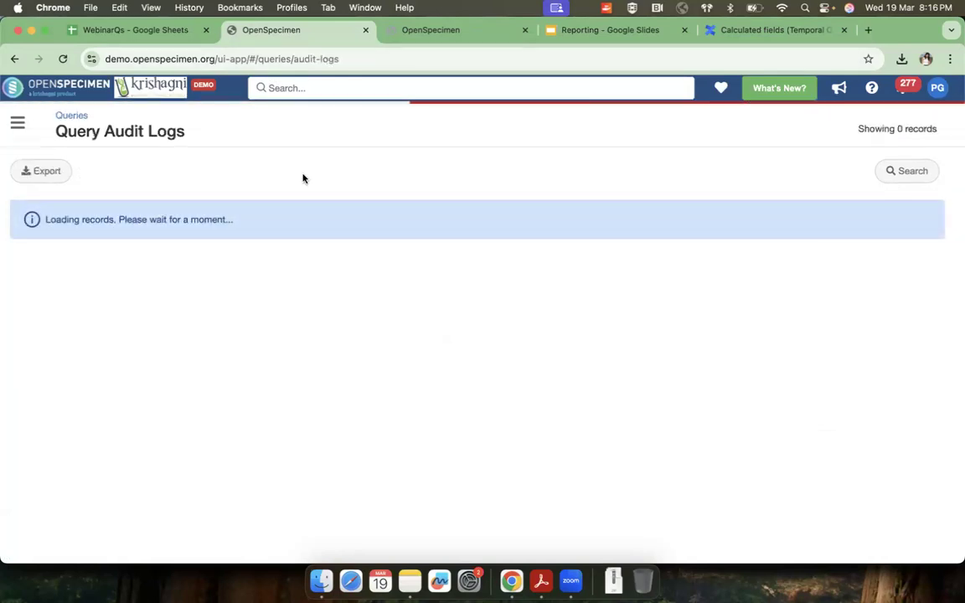
scroll(280, 450, "down", 10)
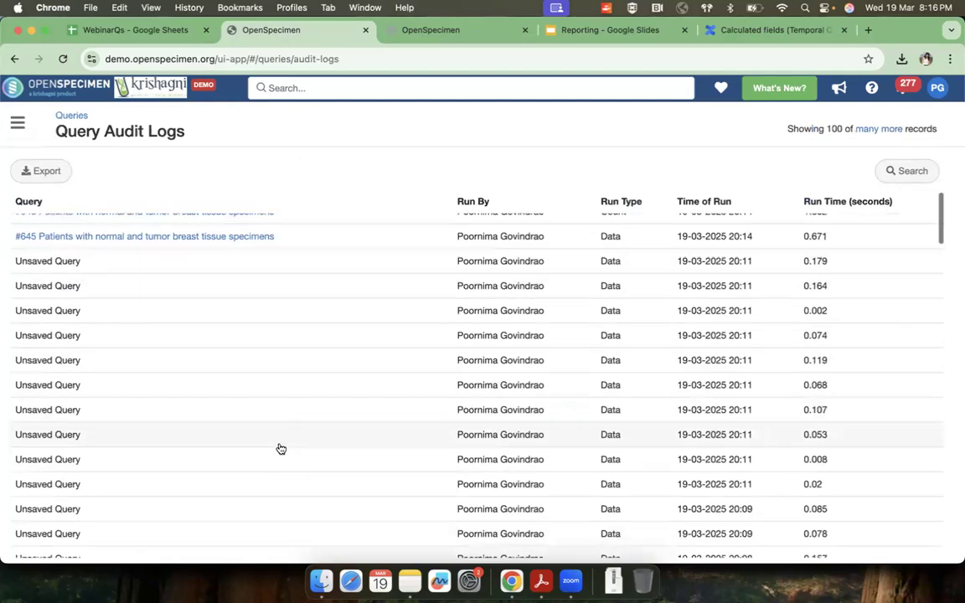
scroll(281, 450, "down", 20)
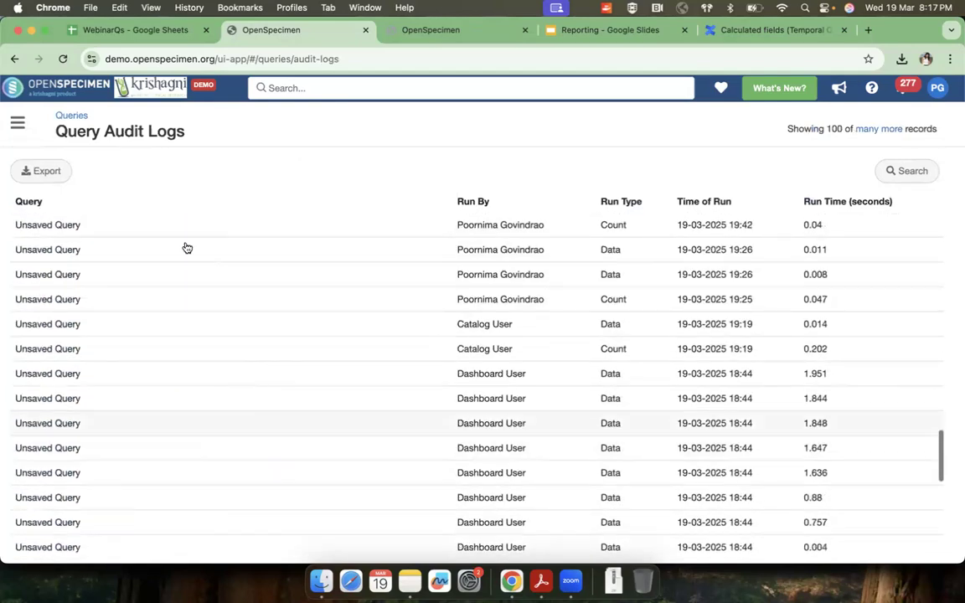
left_click(508, 285)
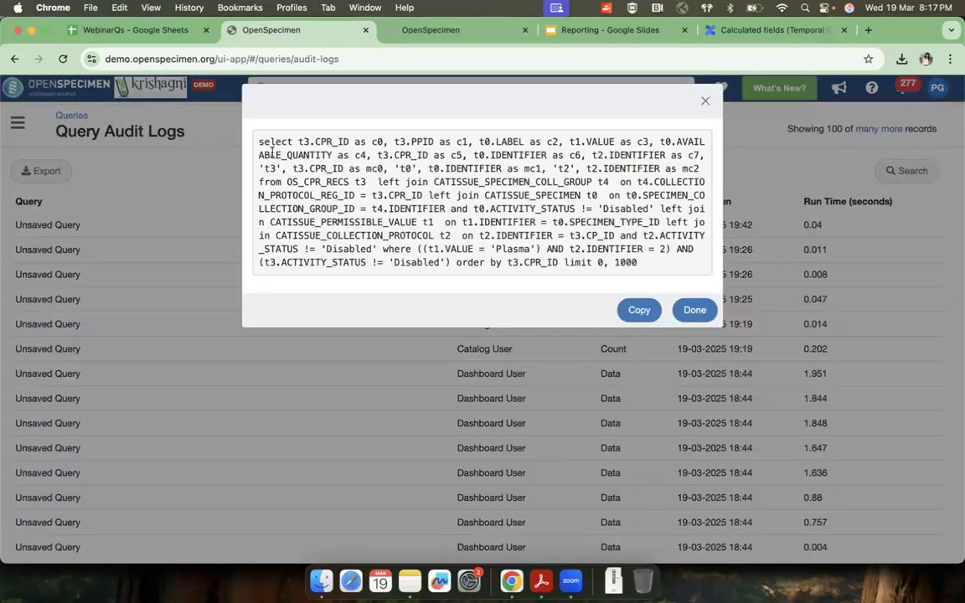
left_click(639, 310)
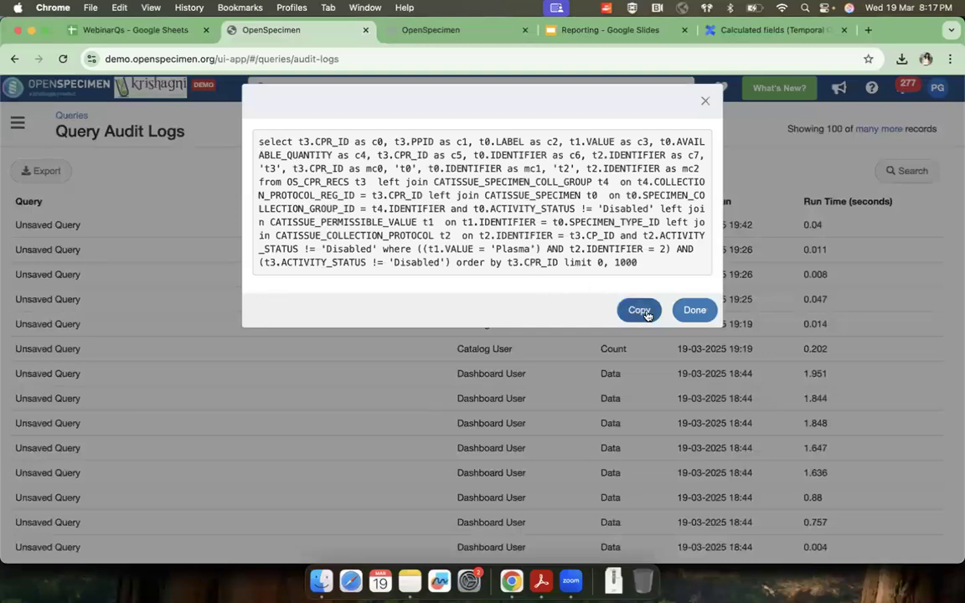
left_click(705, 102)
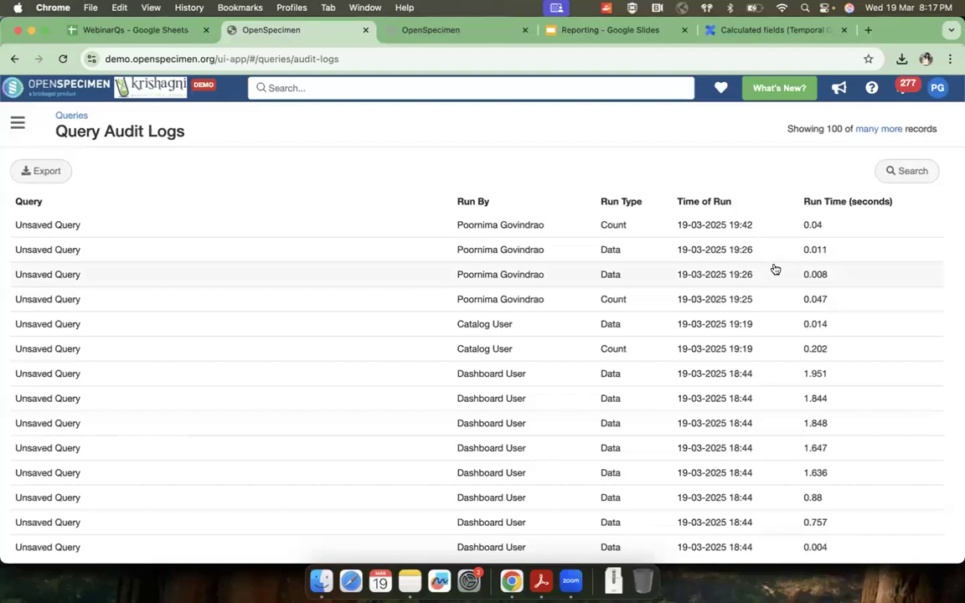
Step: Recheck the actions for Report of specimens stored last quarter in the query list, and switch back to the Reporting presentation in Google Slides
left_click(71, 114)
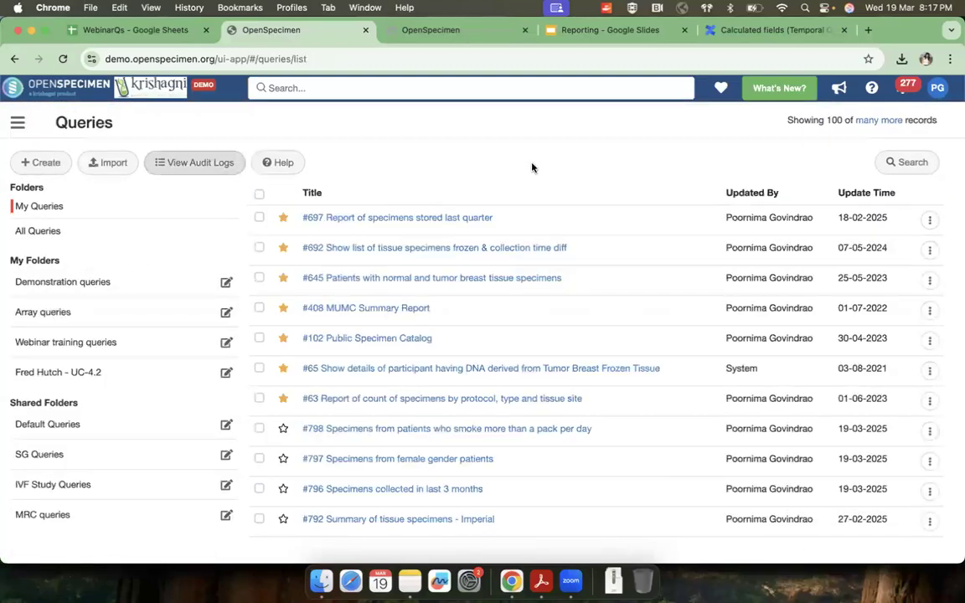
left_click(929, 219)
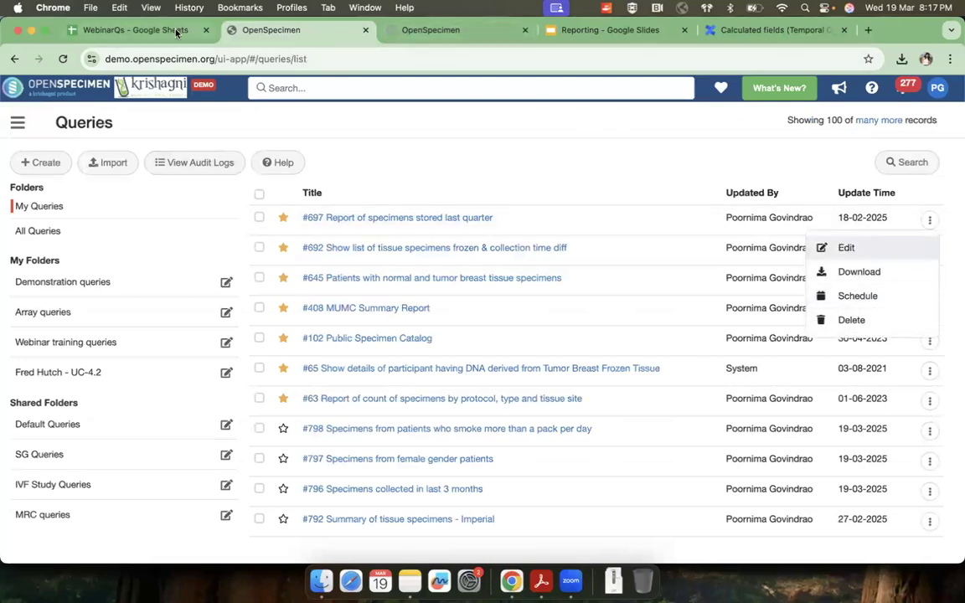
left_click(520, 31)
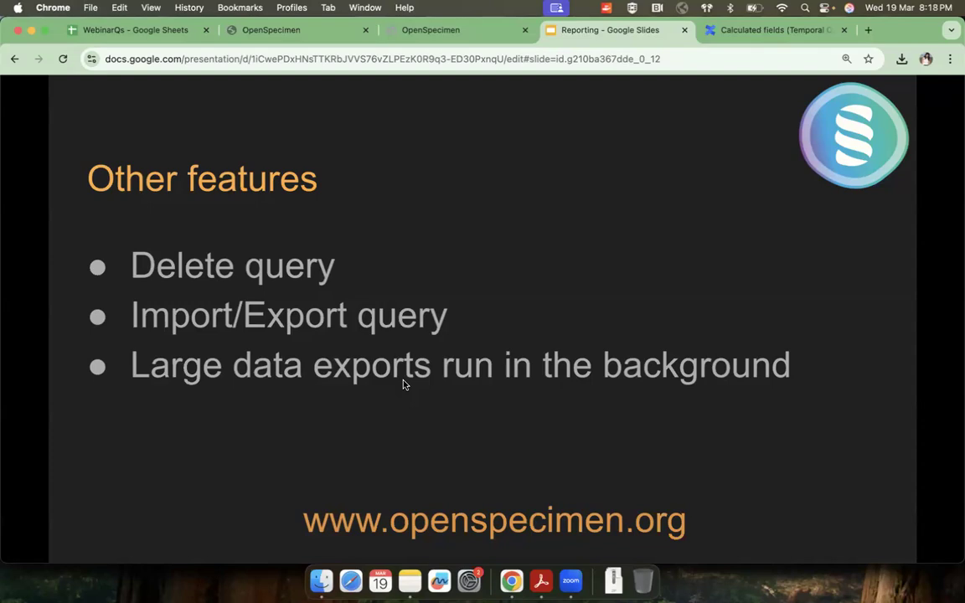
Step: Switch to the OpenSpecimen query list and run the query Specimens from female gender patients
left_click(418, 30)
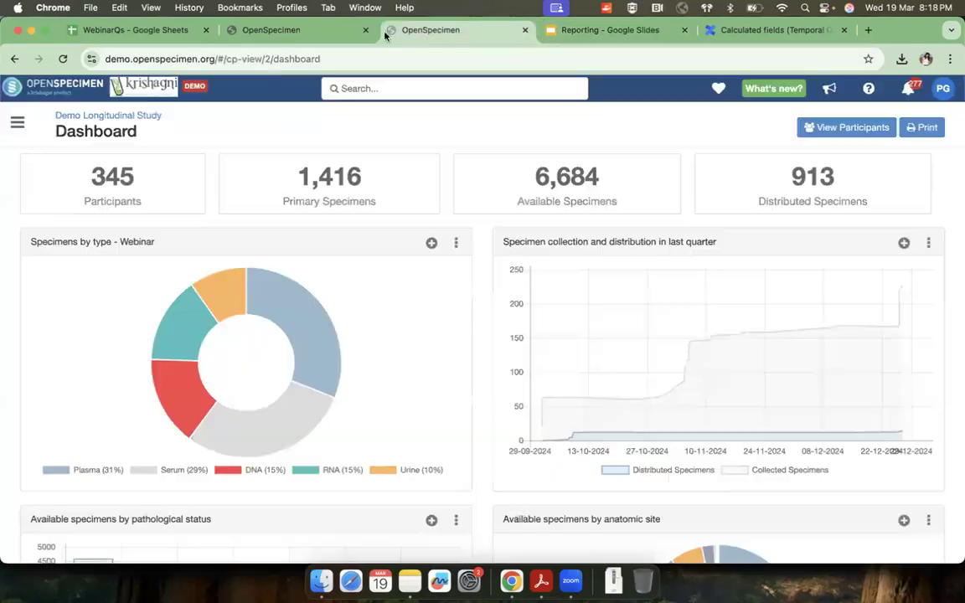
left_click(294, 32)
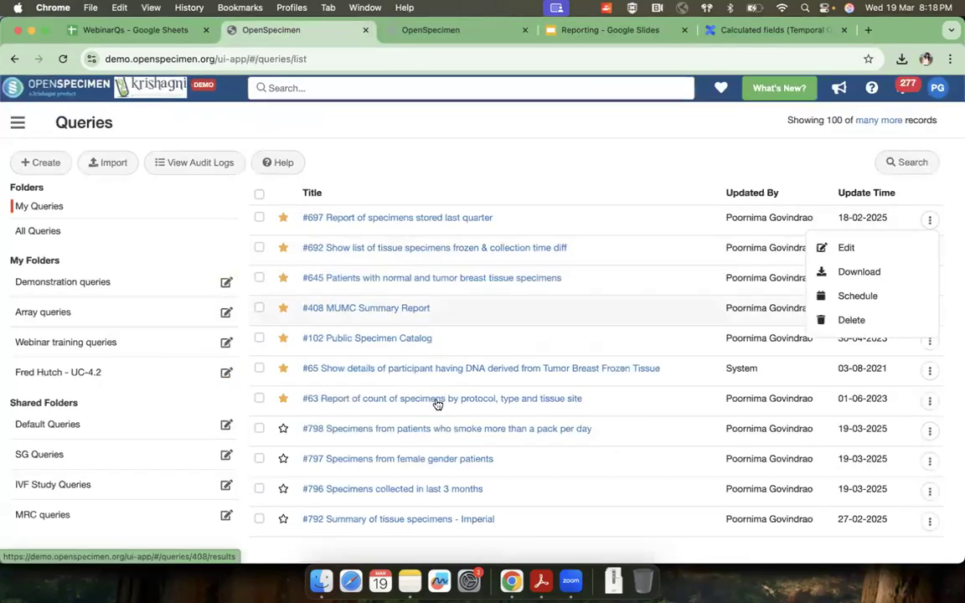
scroll(436, 404, "down", 1)
left_click(441, 438)
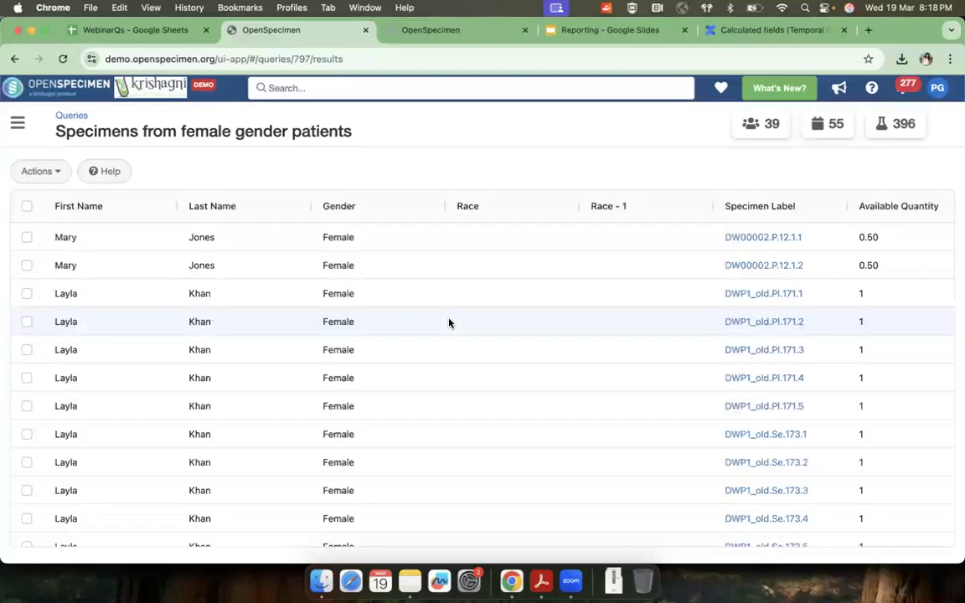
Step: Select the first three specimens in the query results and review the cart options and specimen actions available for them
left_click(27, 237)
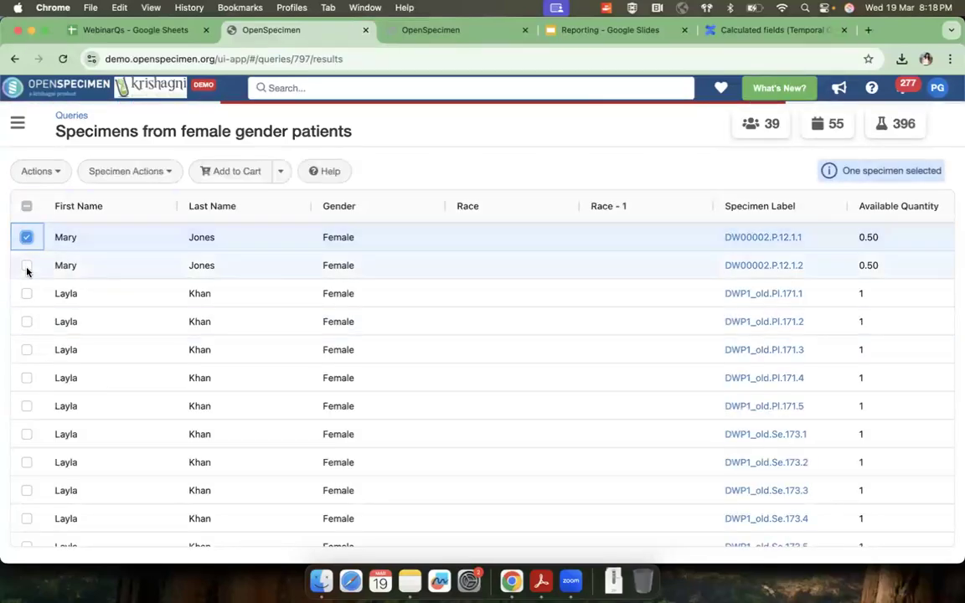
left_click(26, 265)
left_click(27, 293)
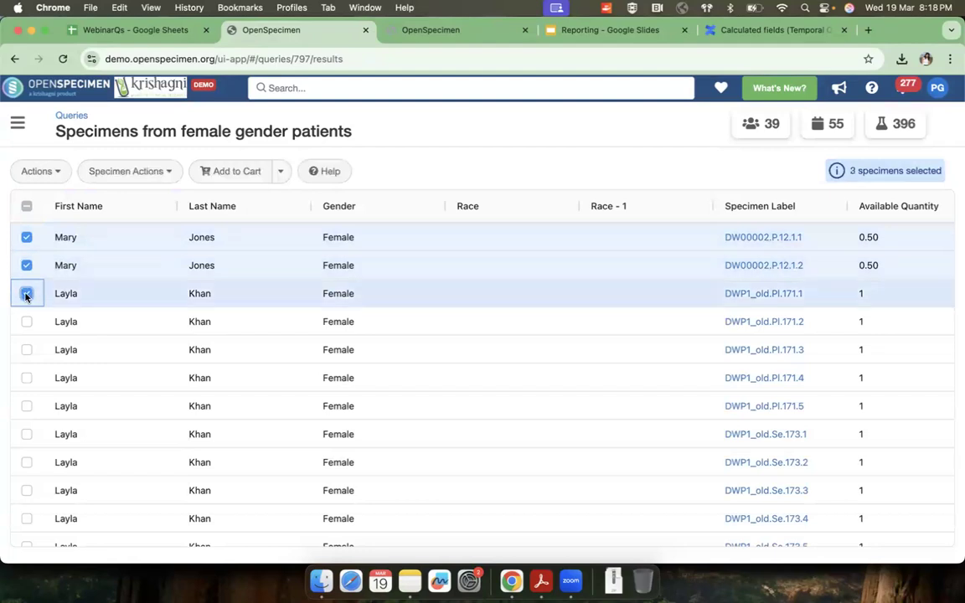
left_click(281, 171)
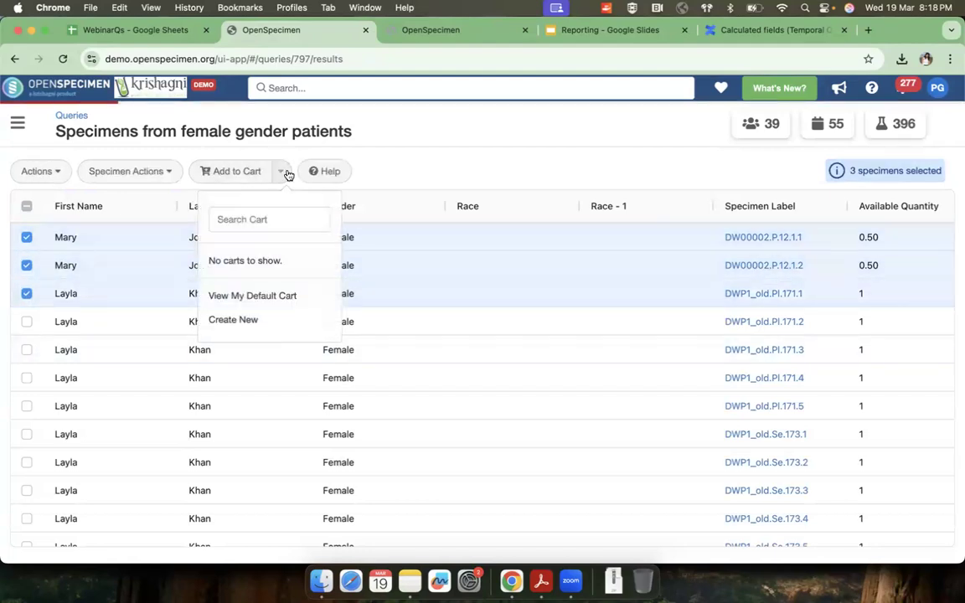
left_click(369, 159)
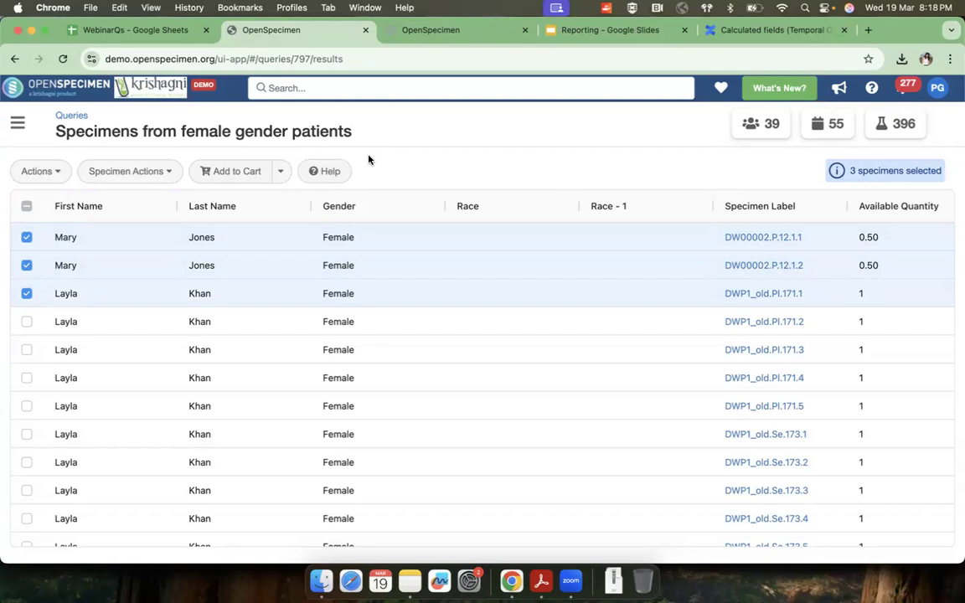
left_click(163, 171)
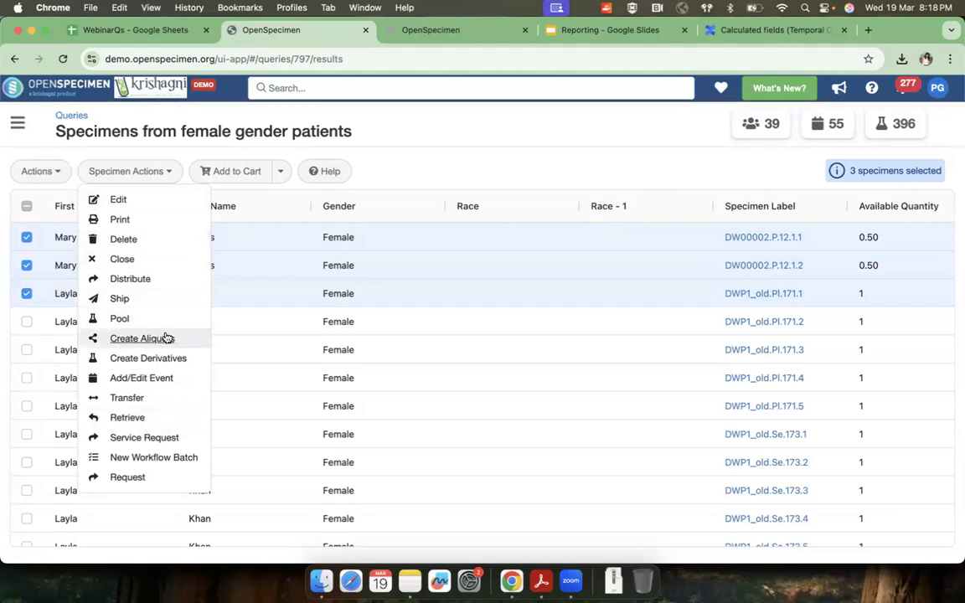
left_click(74, 251)
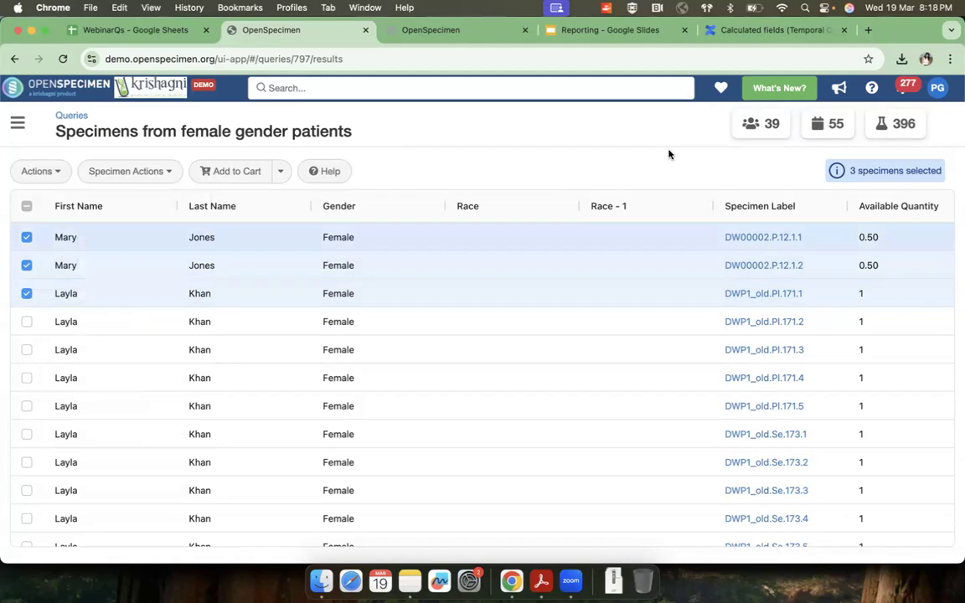
Step: View the overview of specimen DW00002.P.12.1.1 and the map of container F1 R1.B1 from the query results, and return to the results
scroll(762, 326, "right", 5)
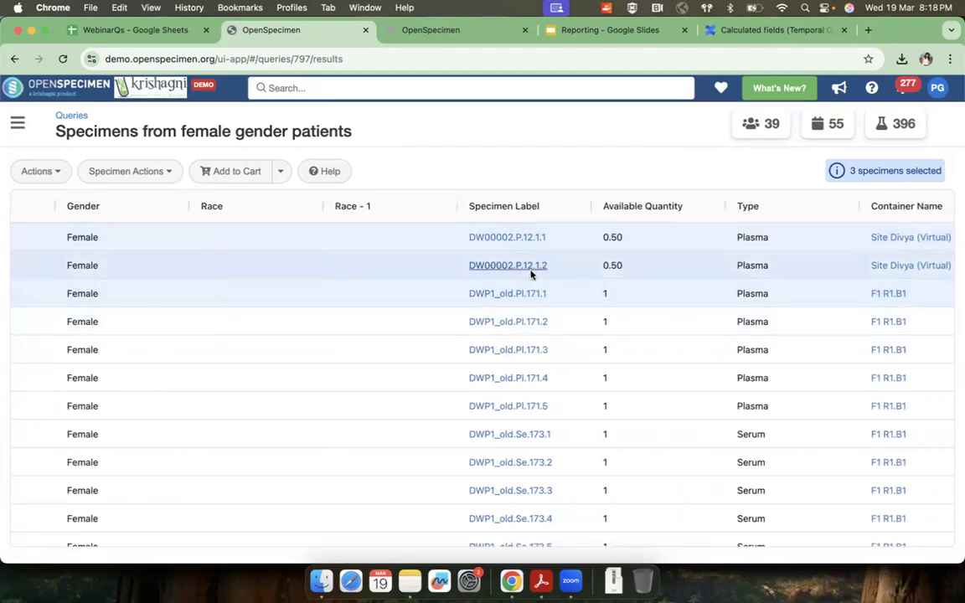
scroll(771, 288, "right", 2)
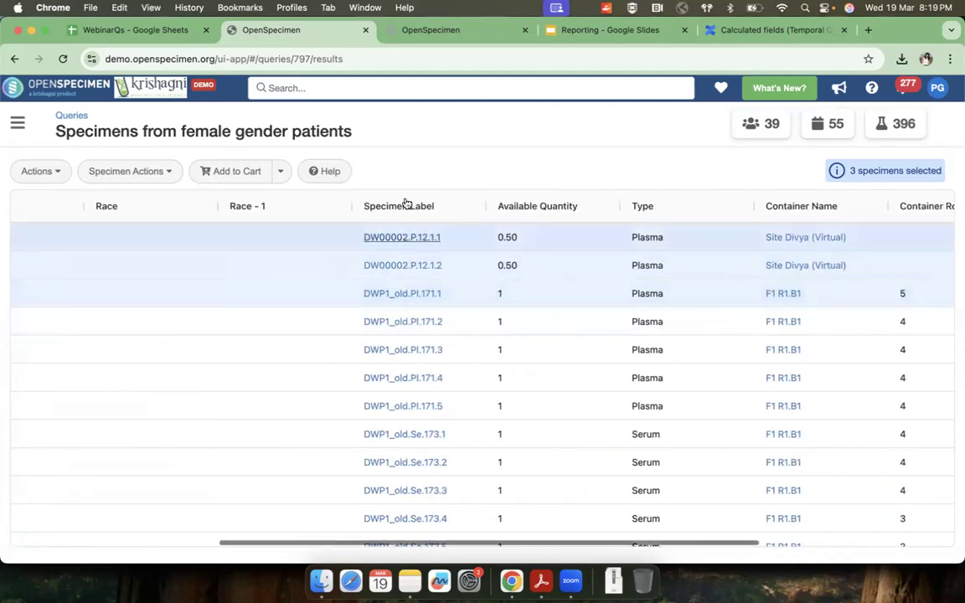
left_click(408, 240)
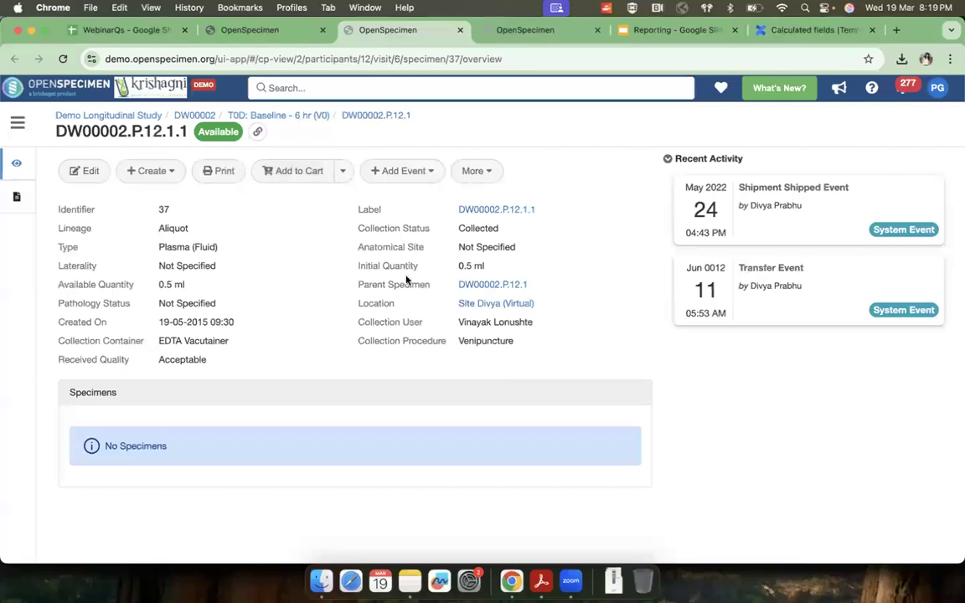
left_click(305, 33)
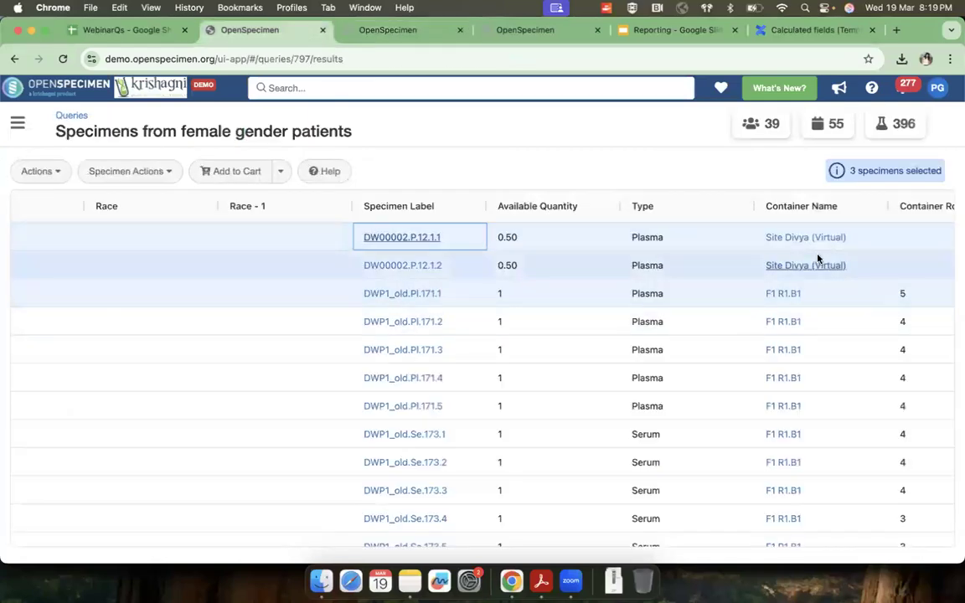
left_click(792, 293)
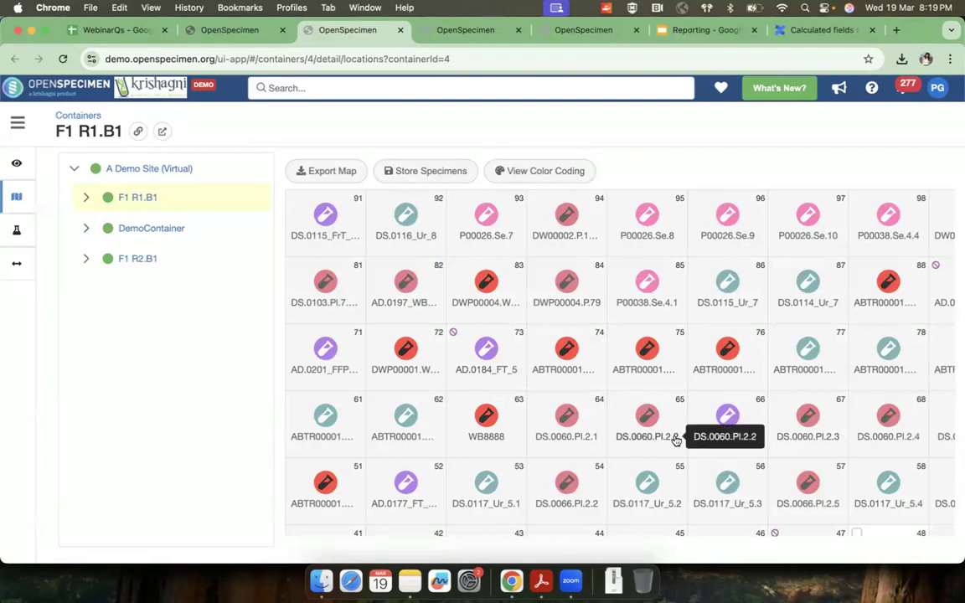
left_click(243, 31)
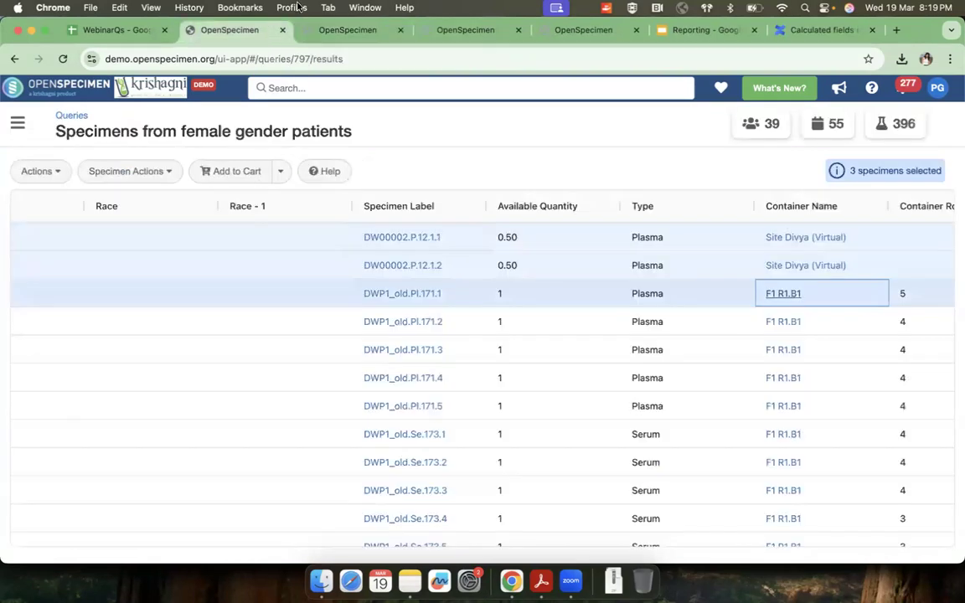
Step: Switch to the Reporting presentation in Google Slides and advance past Hierarchical Queries to the slide on searching child specimens by parent characteristics
left_click(694, 30)
left_click(578, 316)
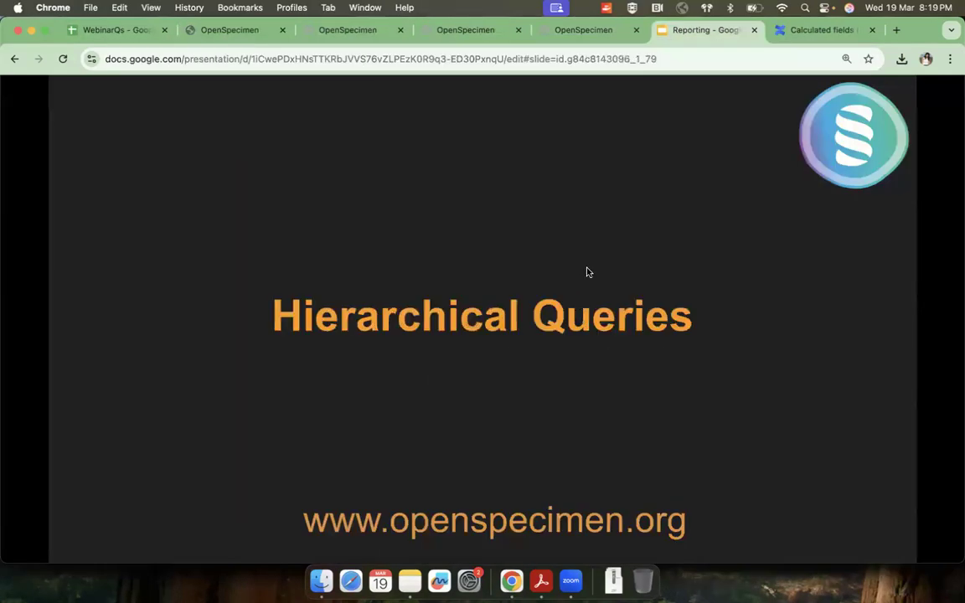
left_click(588, 272)
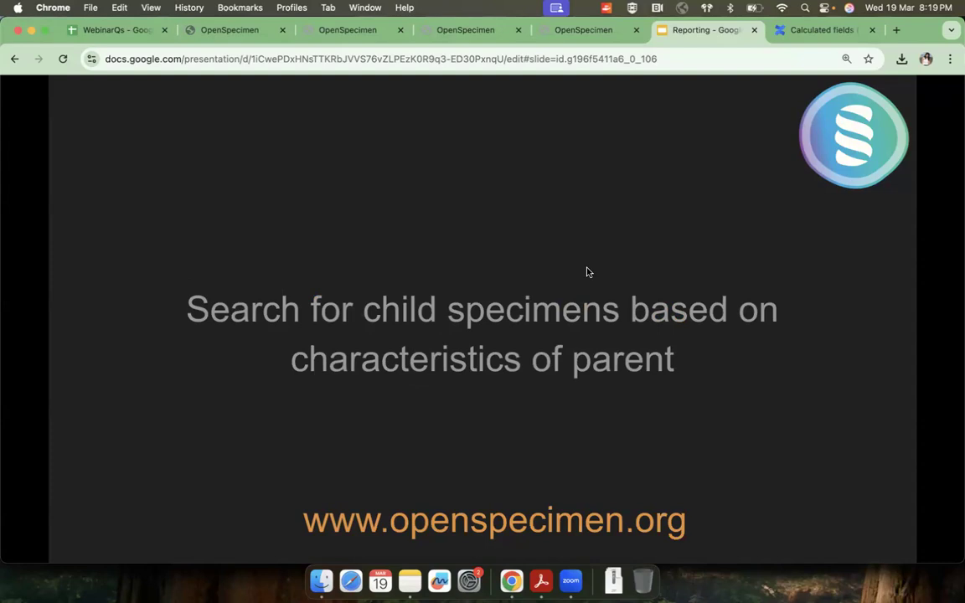
Step: Return to specimen DW00002.P.12.1.1 in OpenSpecimen, open its visit T0D: Baseline - 6 hr (V0) and examine the parent-child specimen hierarchy
left_click(459, 30)
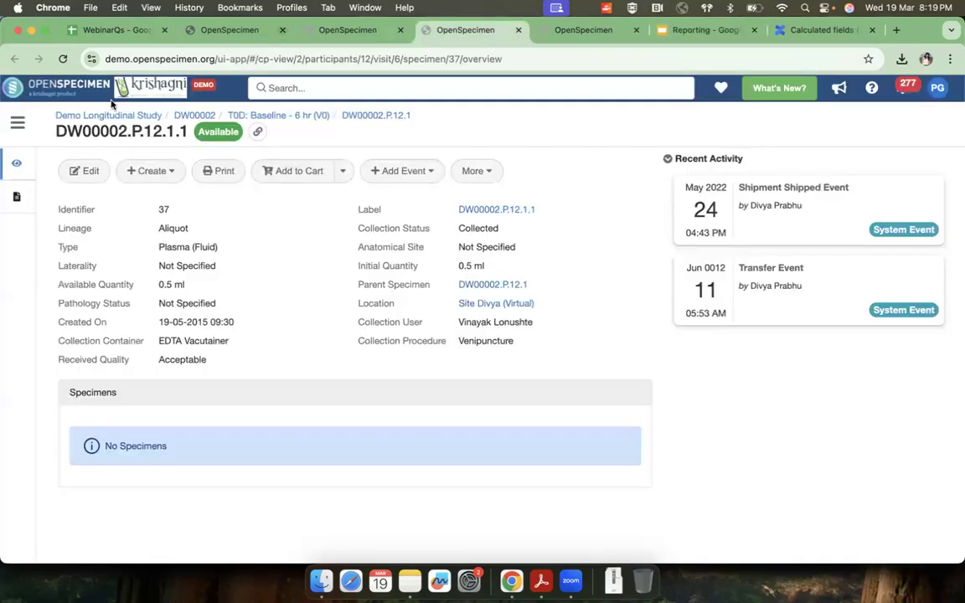
left_click(22, 126)
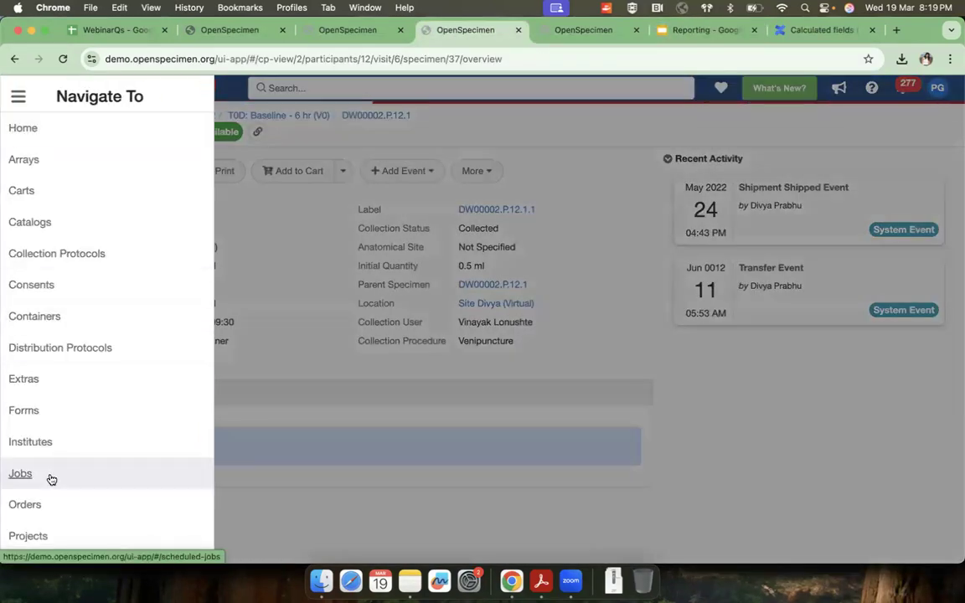
left_click(275, 288)
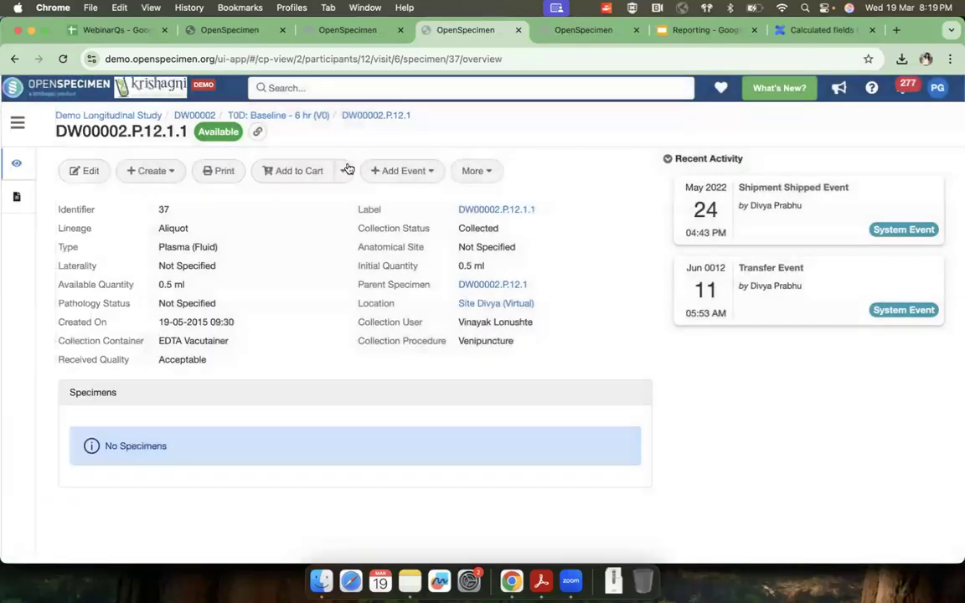
left_click(325, 118)
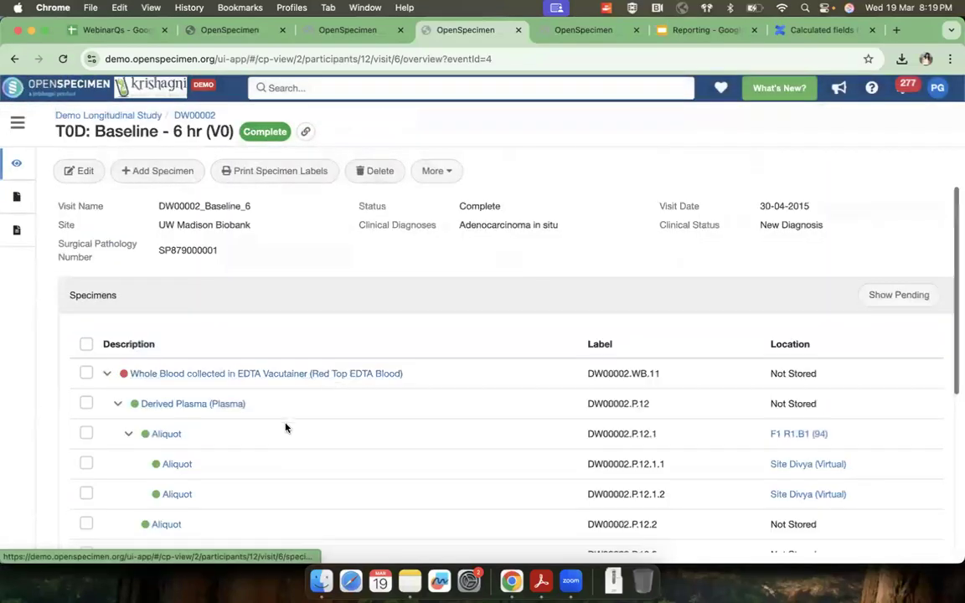
scroll(221, 373, "down", 2)
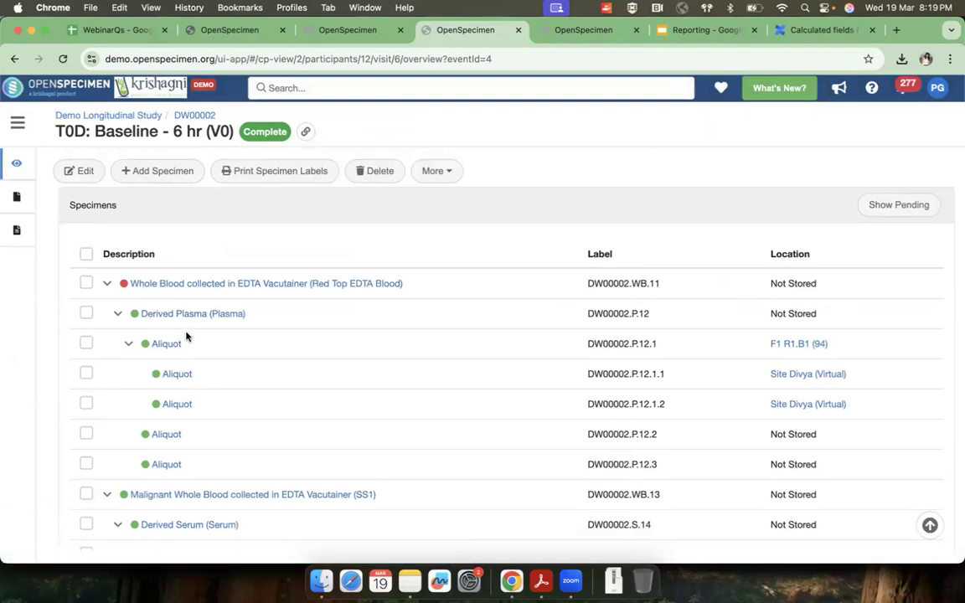
left_click(187, 376)
Step: Go to the query list and open Show details of participant having DNA derived from Tumor Breast Frozen Tissue for editing
left_click(17, 122)
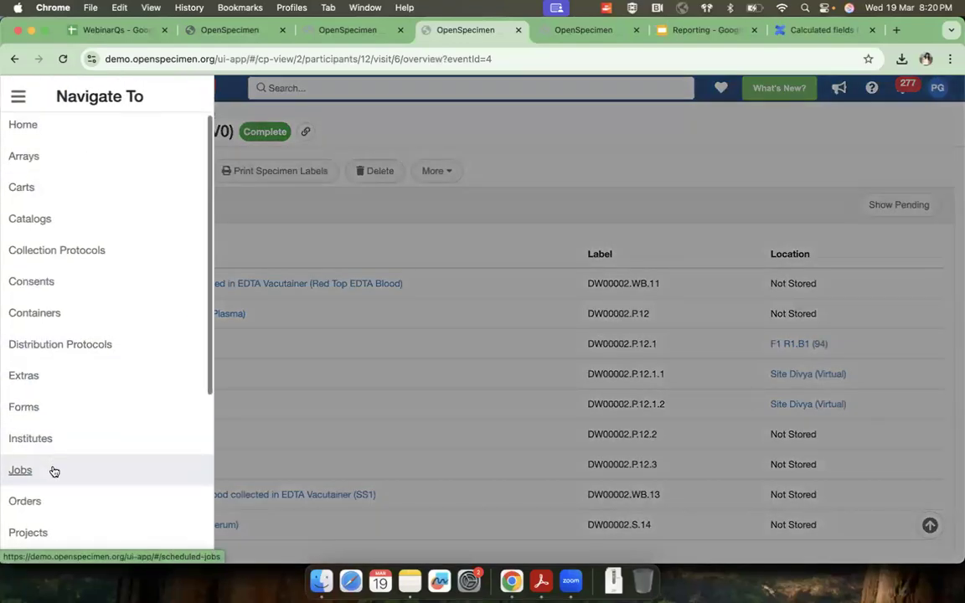
scroll(41, 465, "down", 1)
left_click(35, 517)
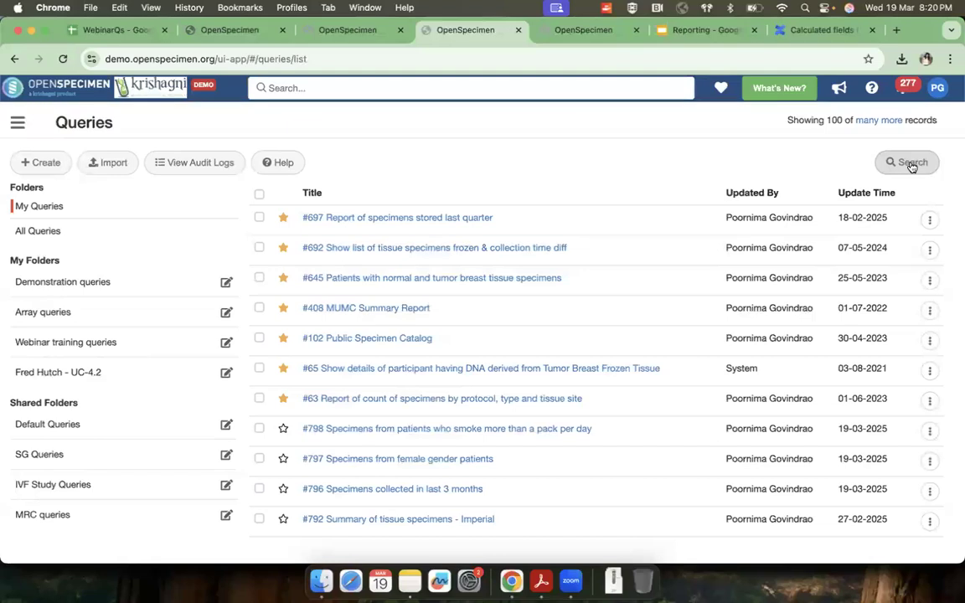
left_click(929, 371)
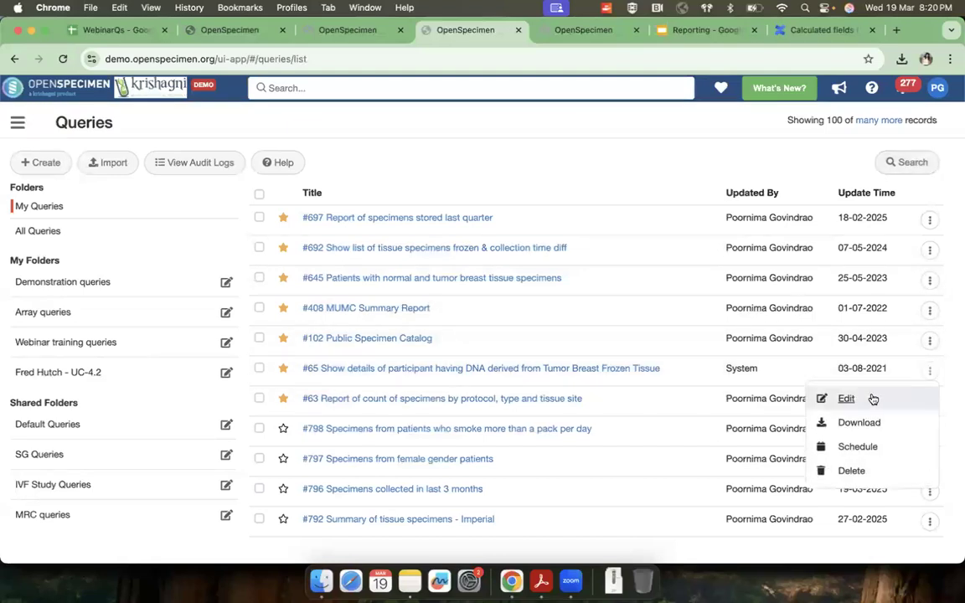
left_click(846, 398)
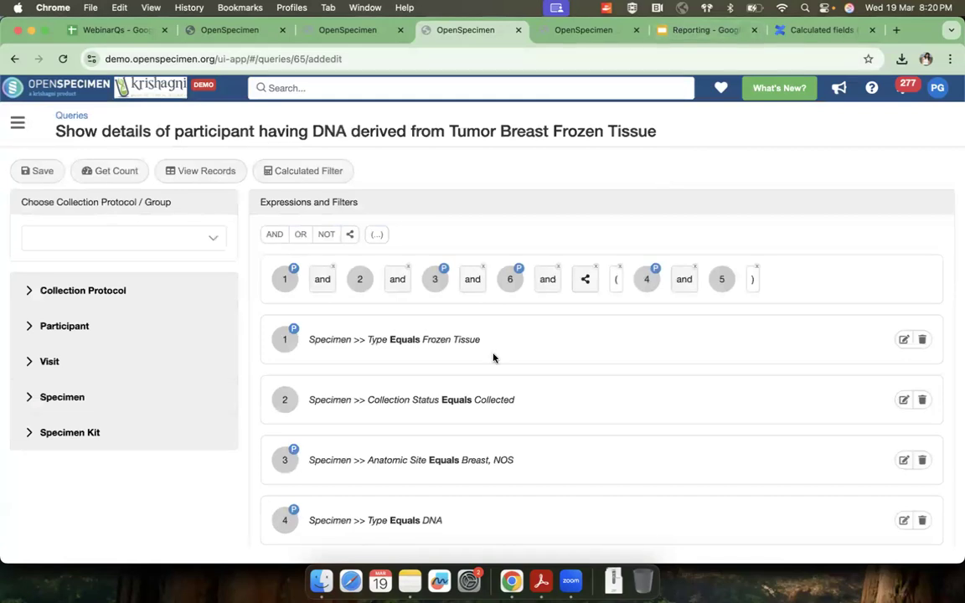
Step: Examine the query's title, its filters and how the expression combines the parent specimen conditions with the DNA child conditions
scroll(448, 318, "down", 2)
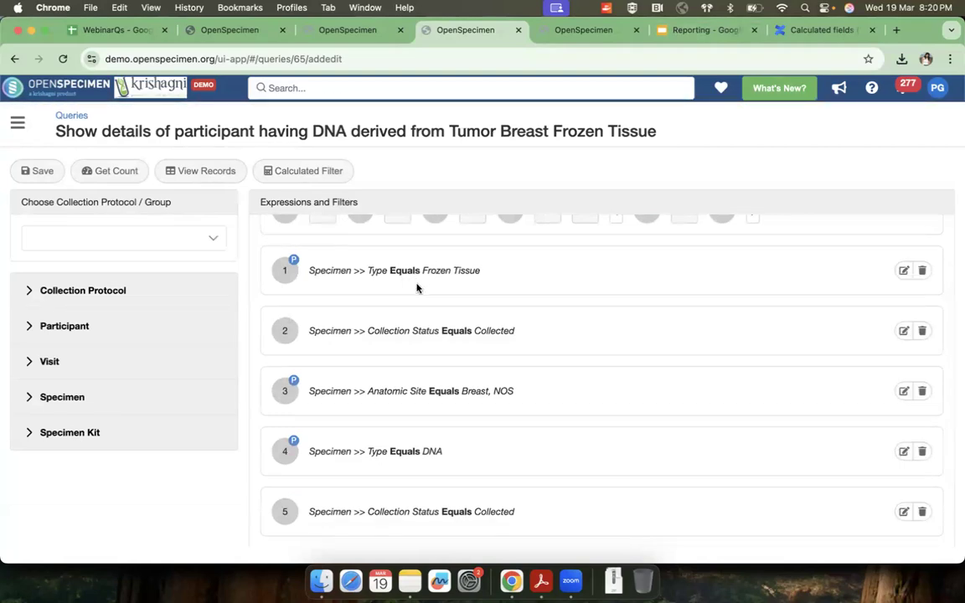
scroll(416, 285, "up", 2)
left_click_drag(54, 131, 263, 132)
left_click(155, 132)
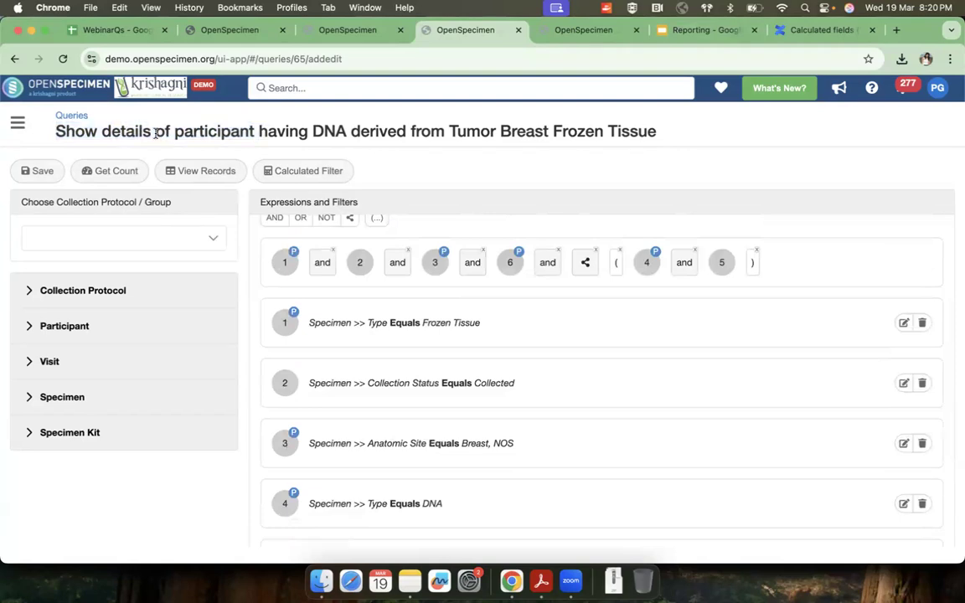
double_click(322, 131)
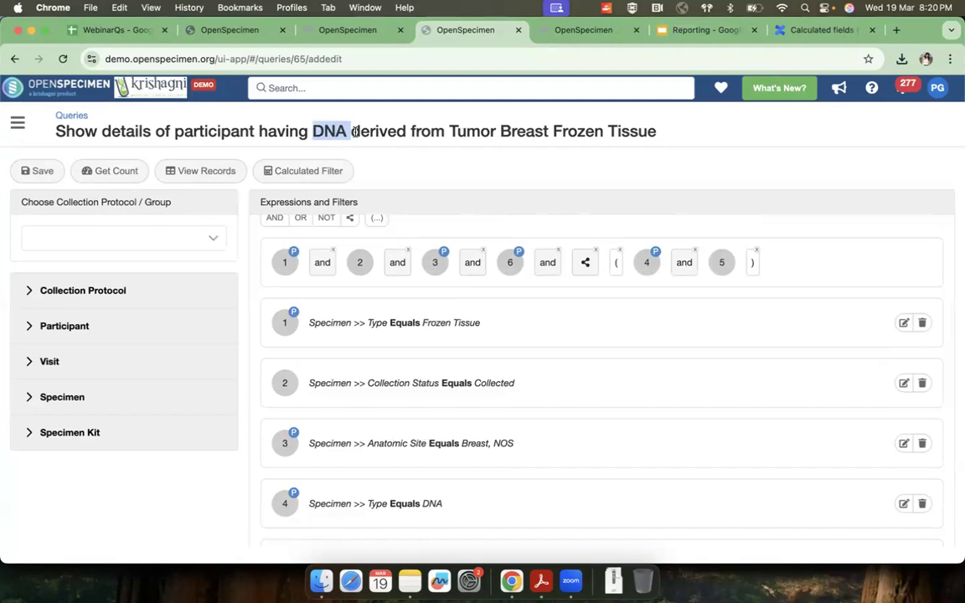
left_click(381, 129)
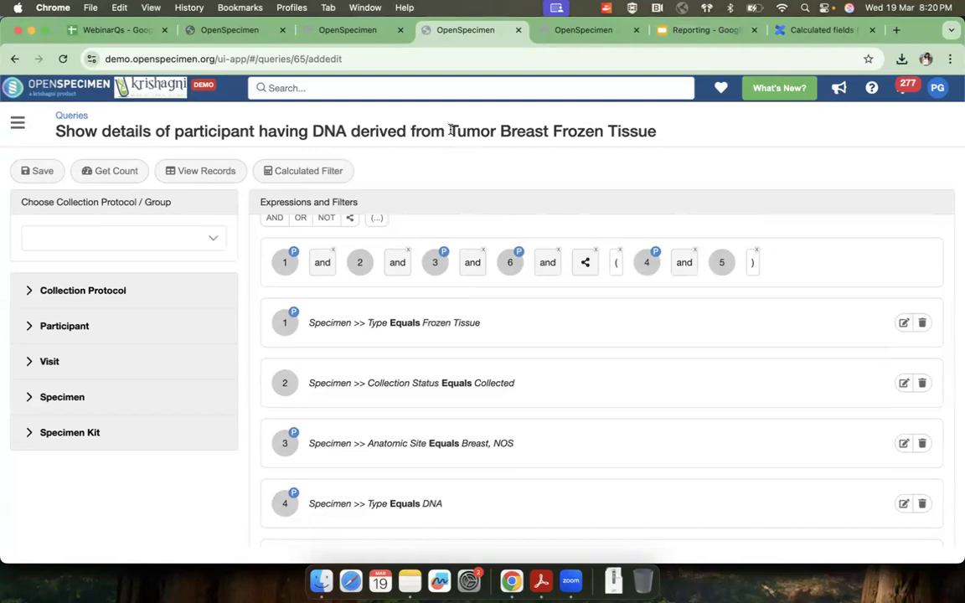
left_click_drag(450, 130, 610, 129)
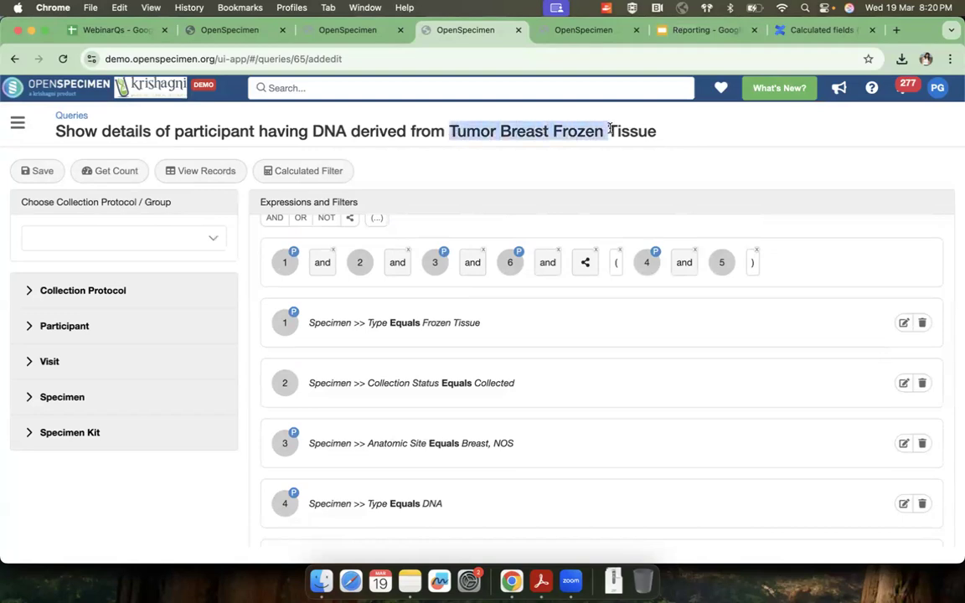
left_click(496, 130)
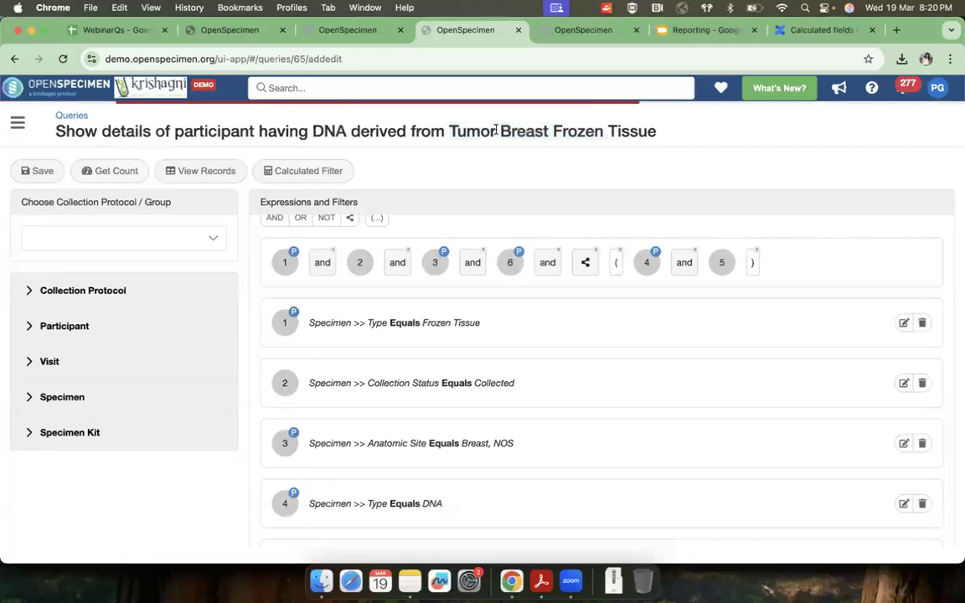
left_click_drag(450, 130, 659, 142)
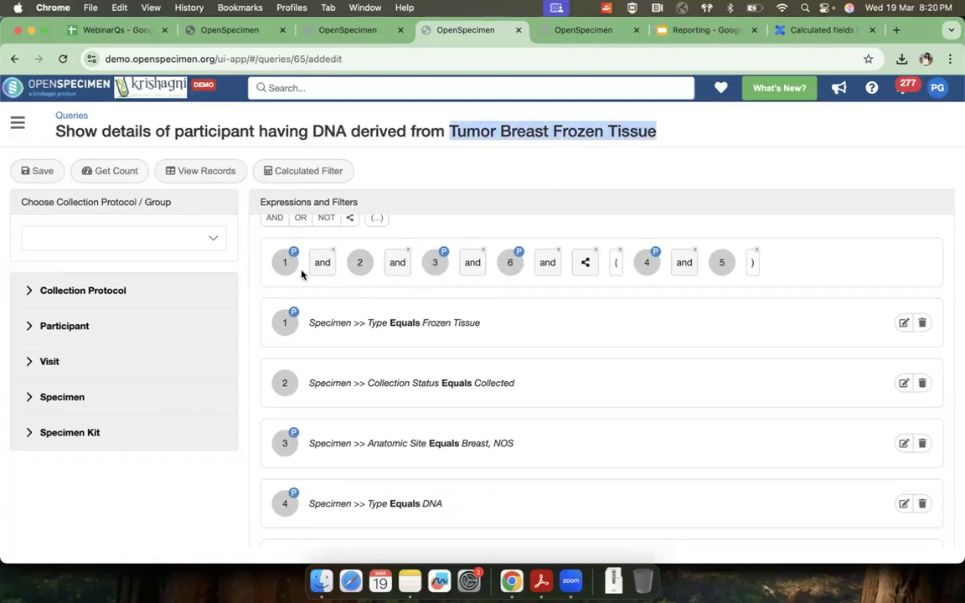
mouse_move(515, 258)
mouse_move(285, 263)
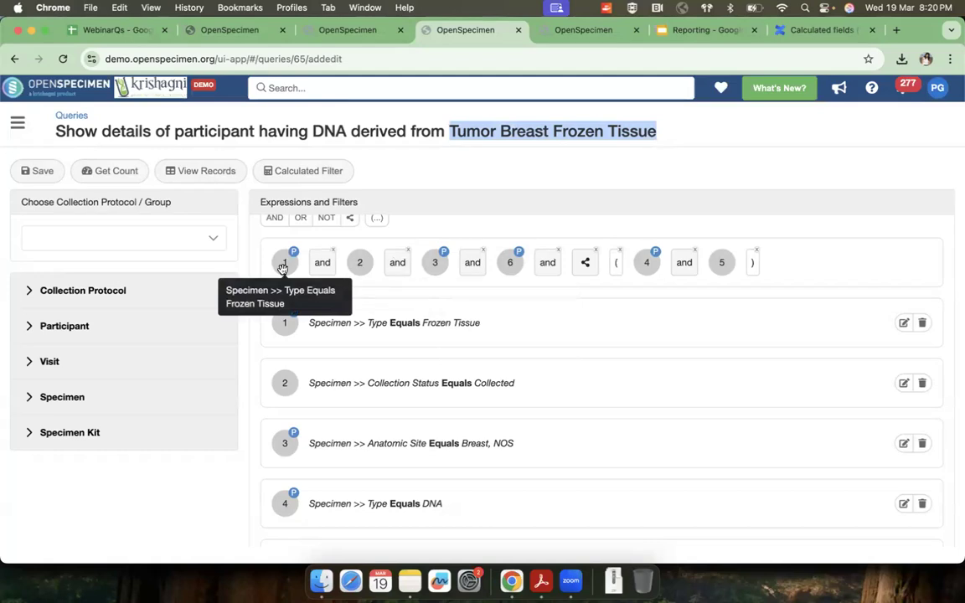
mouse_move(357, 265)
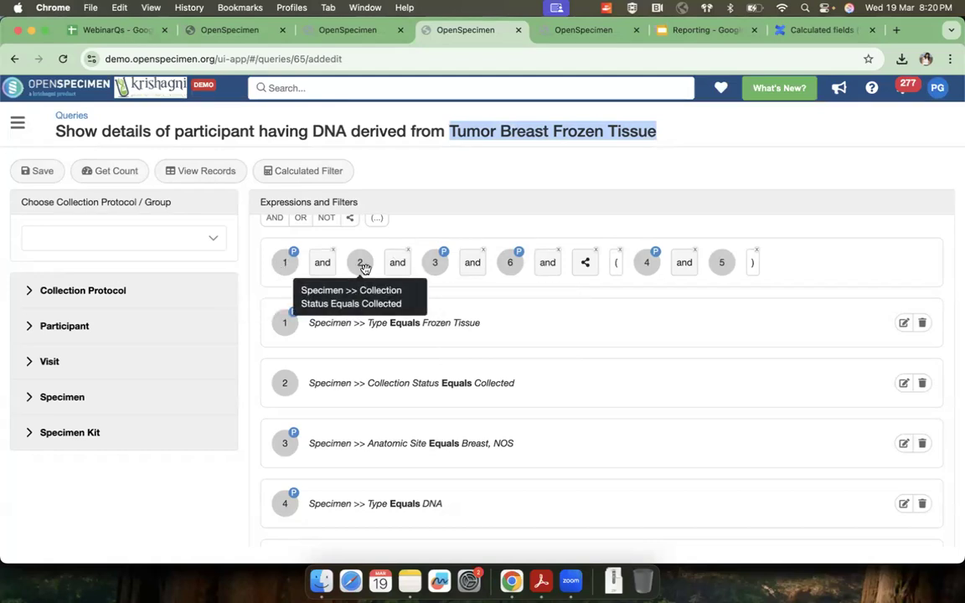
mouse_move(434, 263)
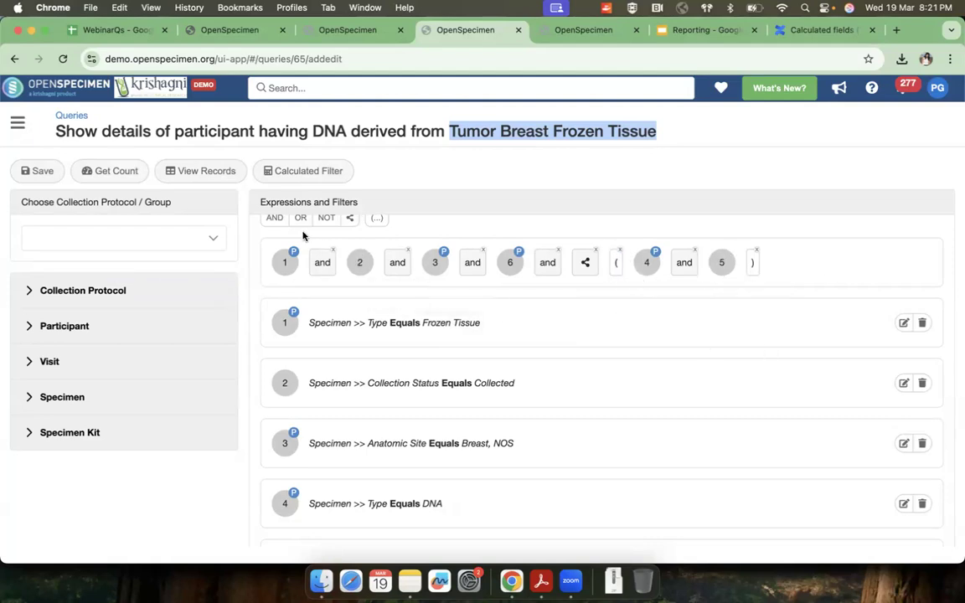
Step: Remove the hierarchy operator and the parentheses around filters 4 and 5 from the query expression
scroll(337, 248, "up", 1)
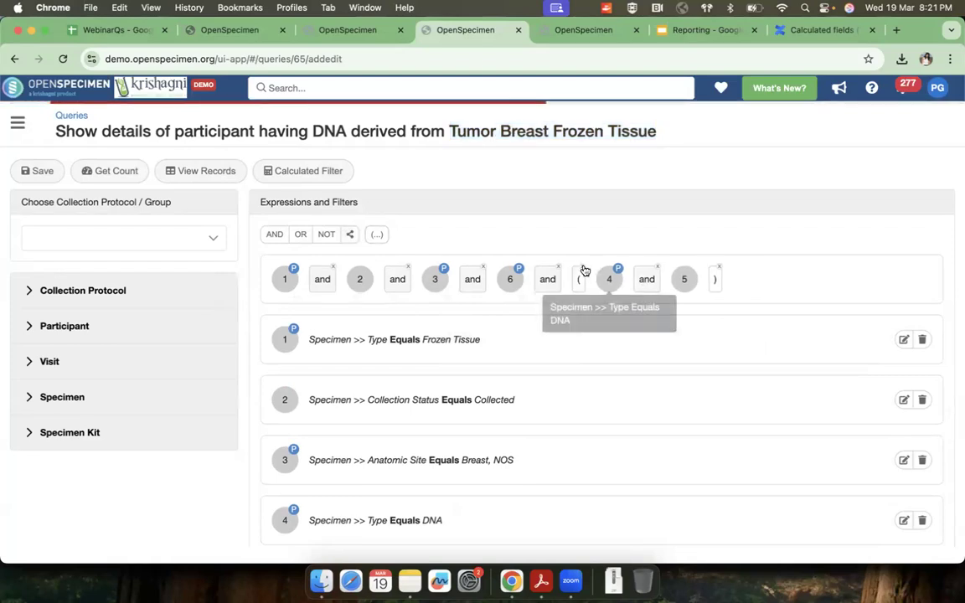
left_click(595, 267)
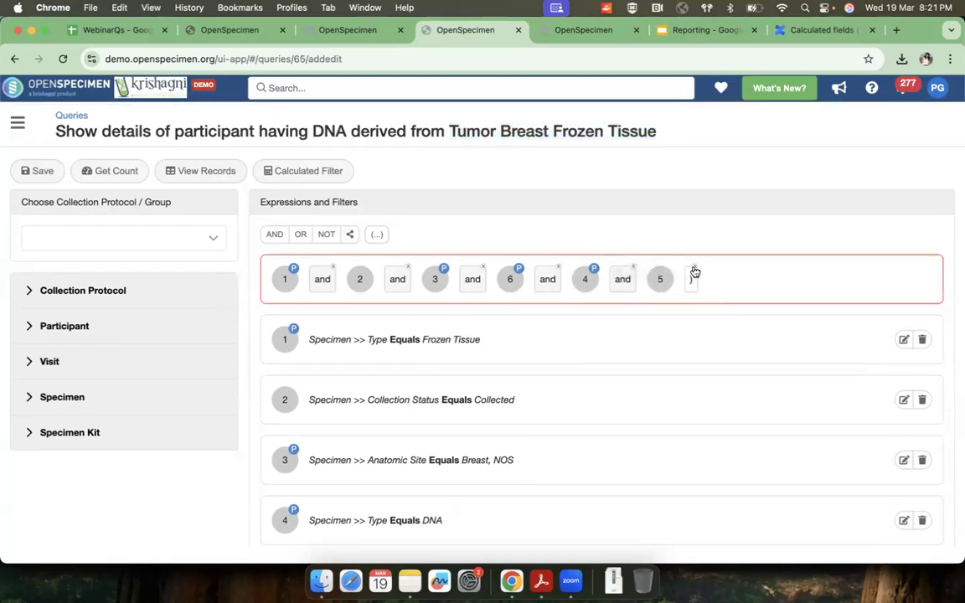
left_click(695, 270)
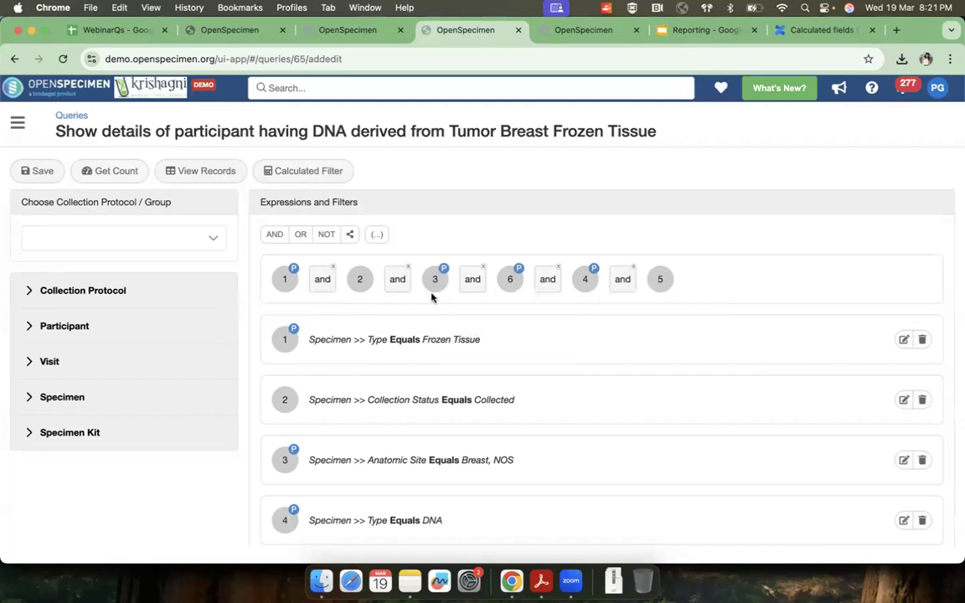
Step: Enclose filters 4 and 5 in parentheses in the expression and place the hierarchy operator directly before them
left_click(376, 234)
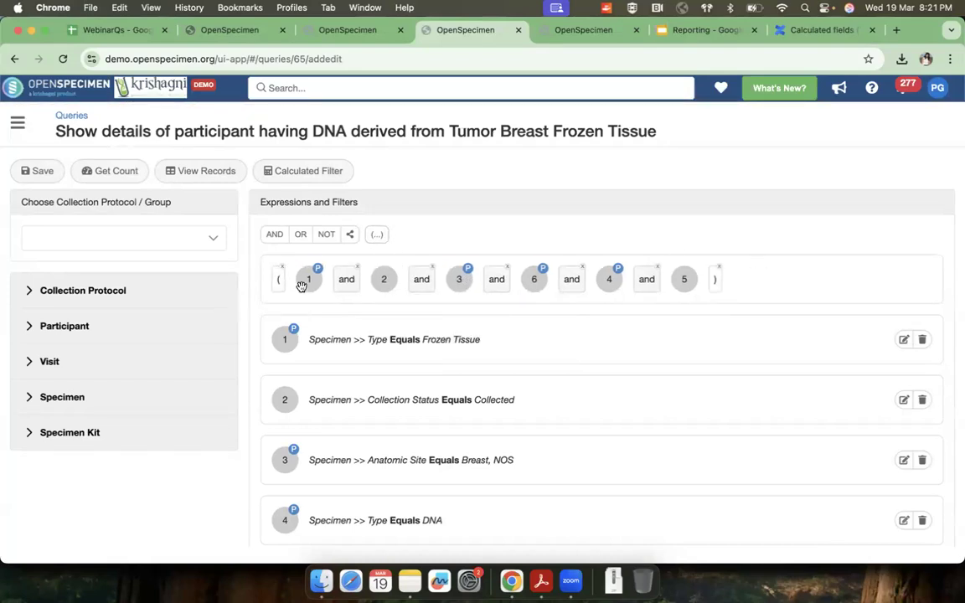
left_click_drag(276, 279, 576, 289)
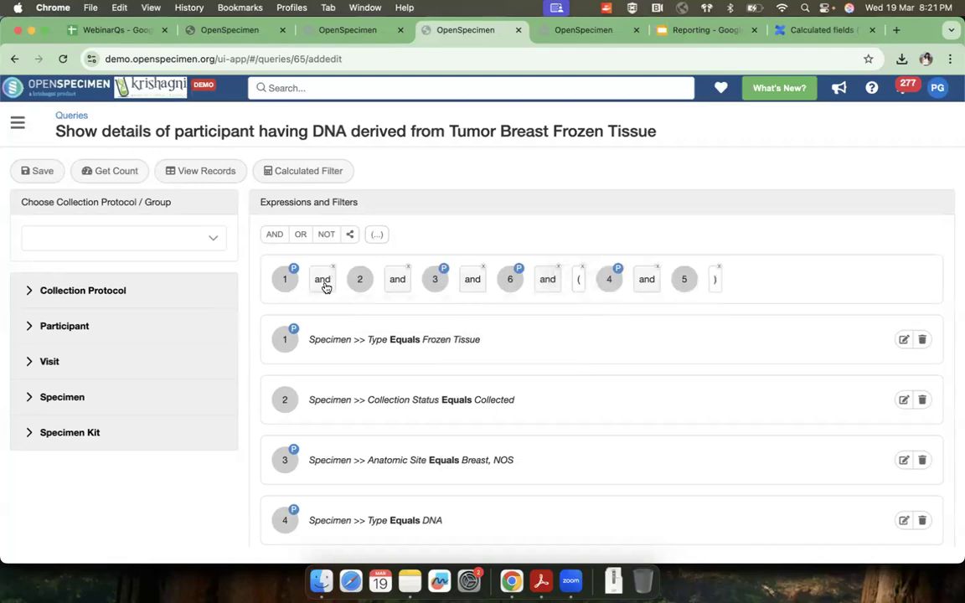
left_click(351, 240)
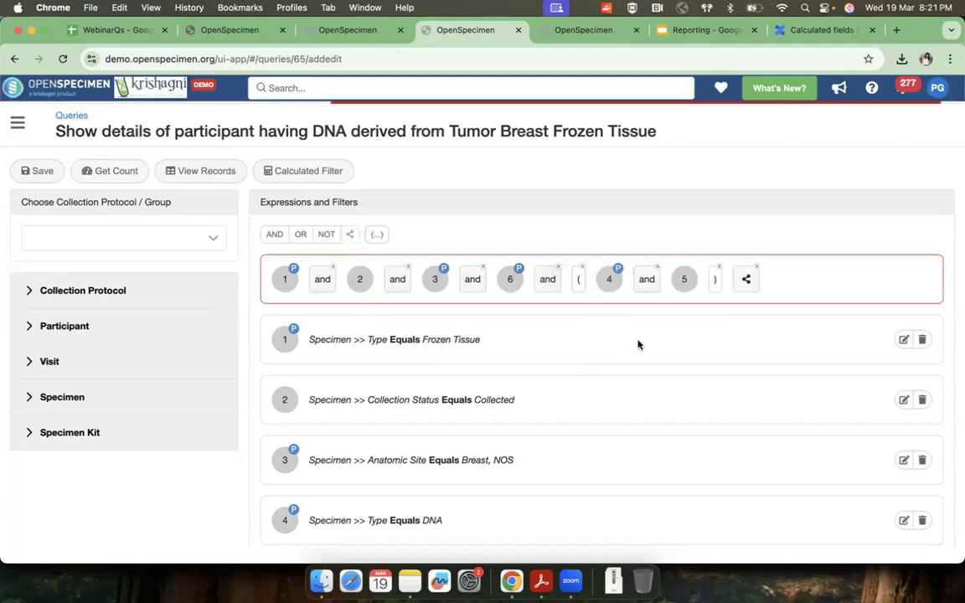
left_click_drag(753, 290, 578, 292)
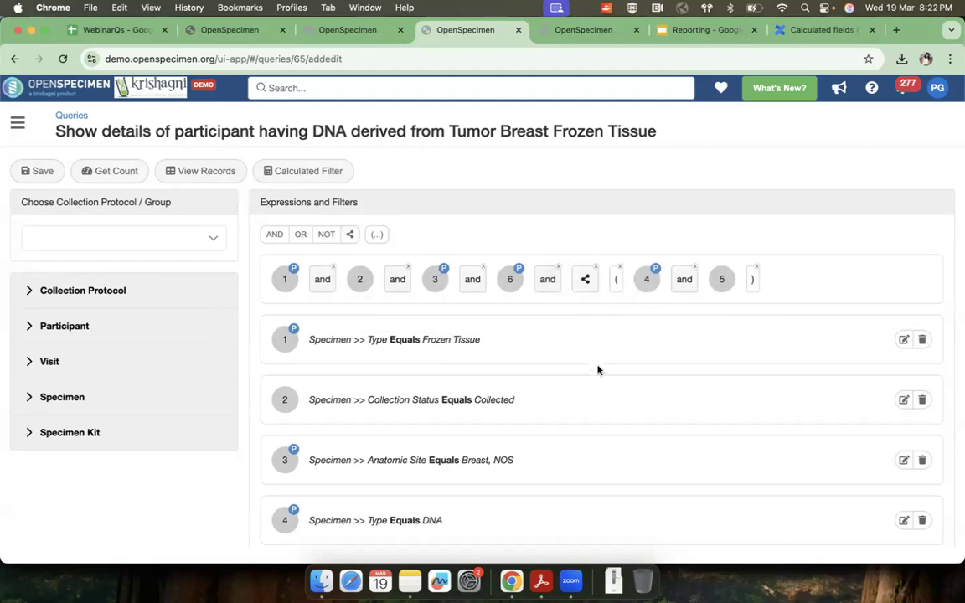
Step: Review the remaining filters, run the query and examine the parent frozen tissue and derived DNA columns in the records
scroll(597, 369, "down", 5)
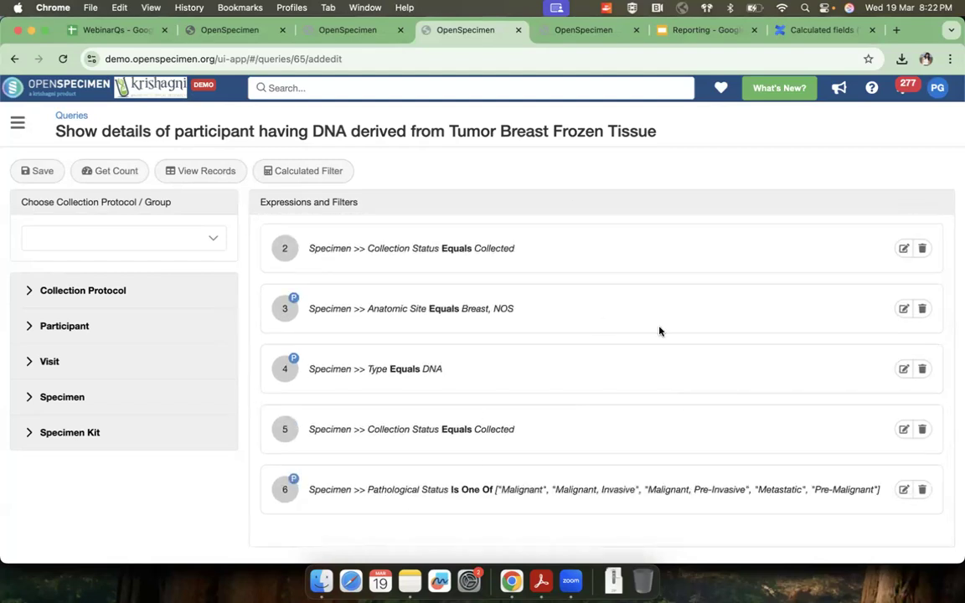
scroll(614, 349, "up", 5)
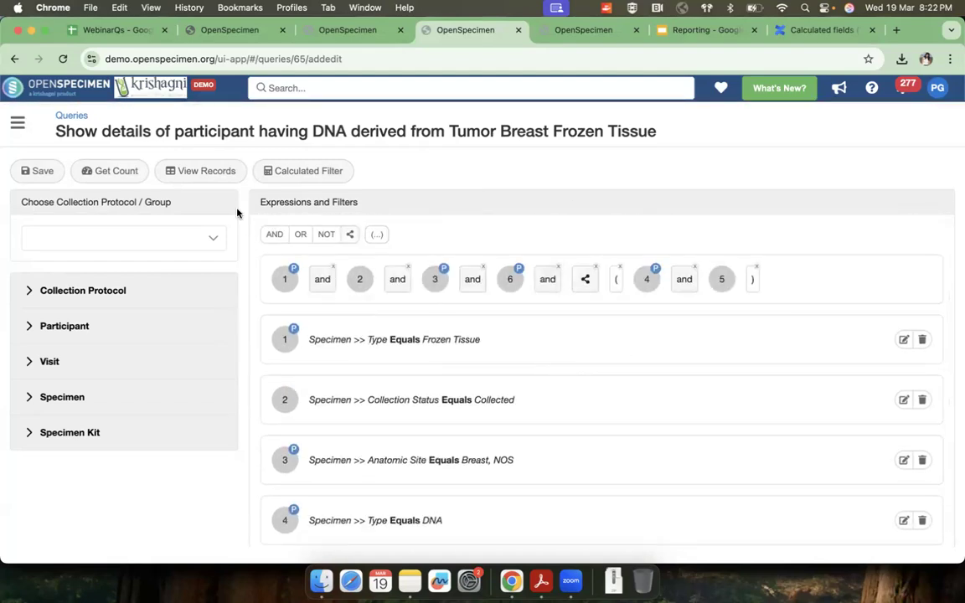
left_click(204, 174)
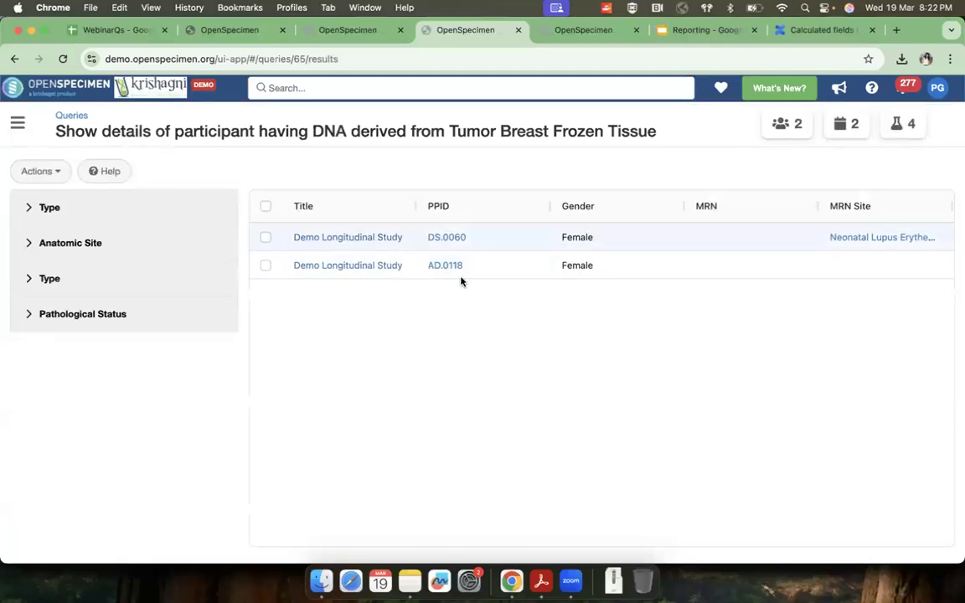
scroll(501, 272, "right", 10)
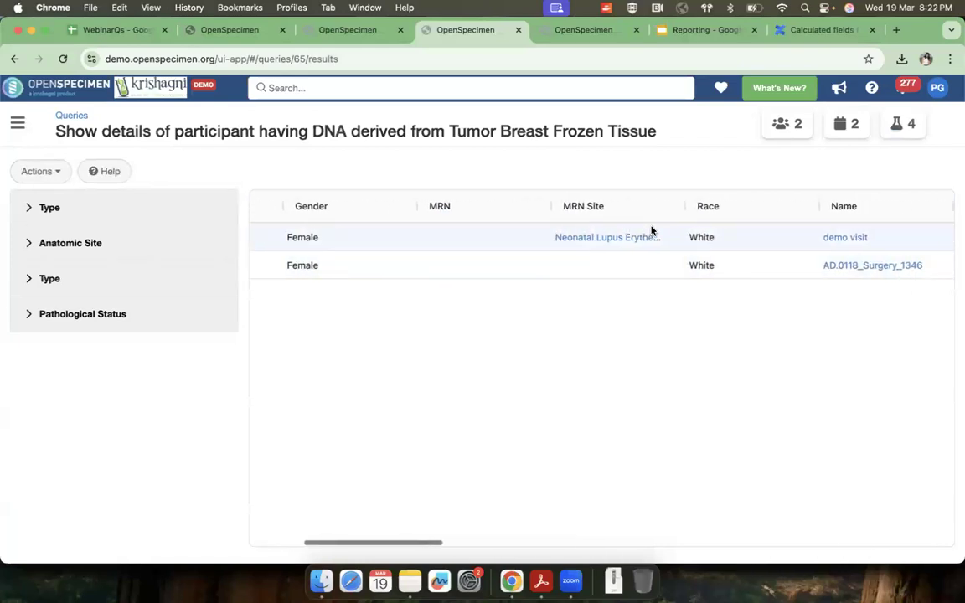
scroll(651, 230, "right", 10)
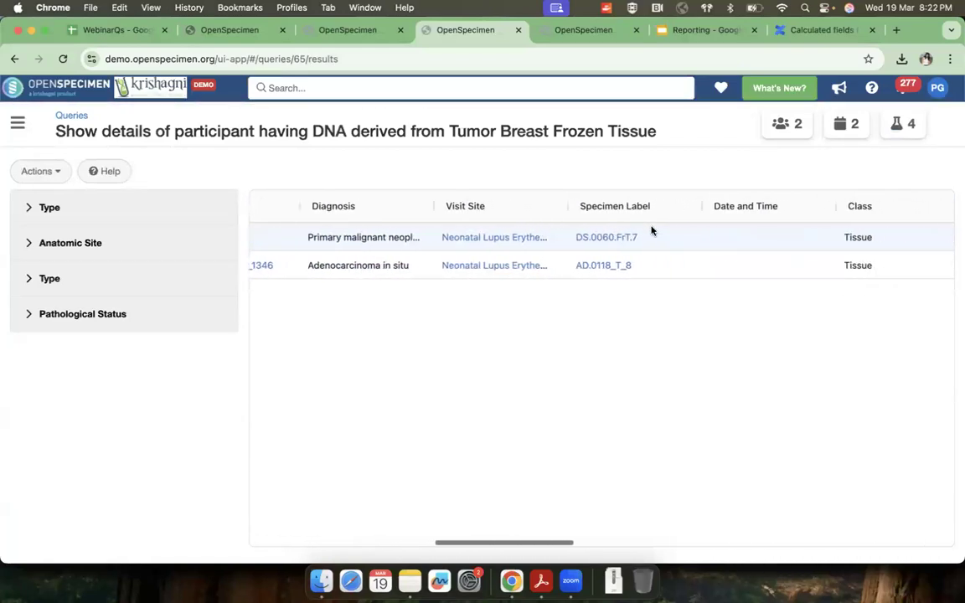
scroll(665, 233, "right", 10)
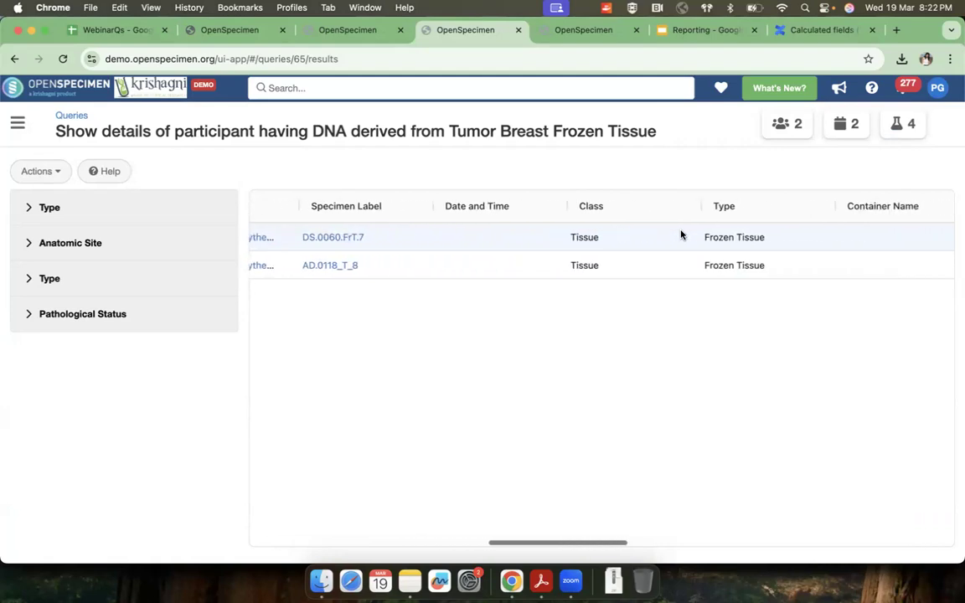
scroll(681, 235, "right", 10)
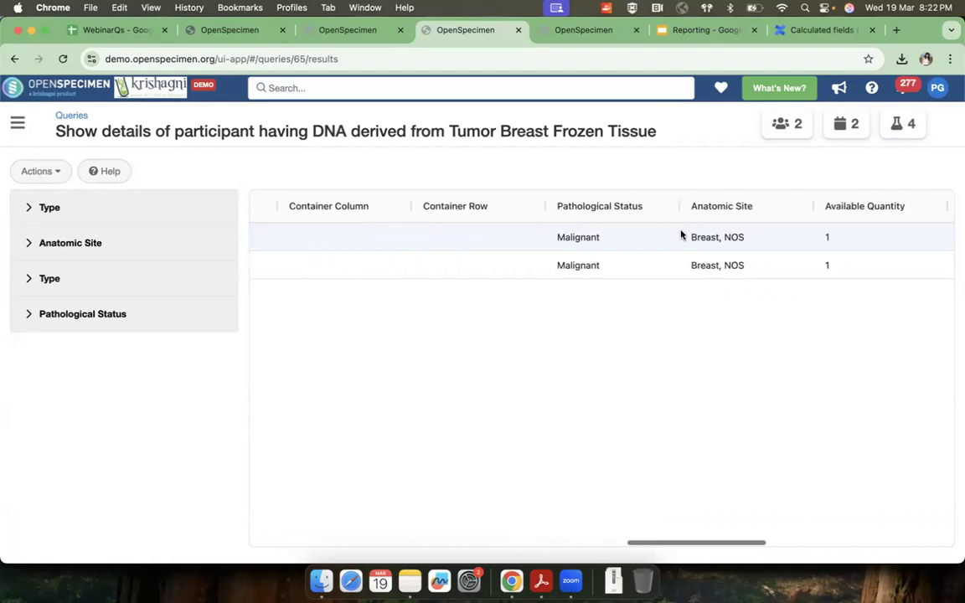
scroll(681, 235, "right", 10)
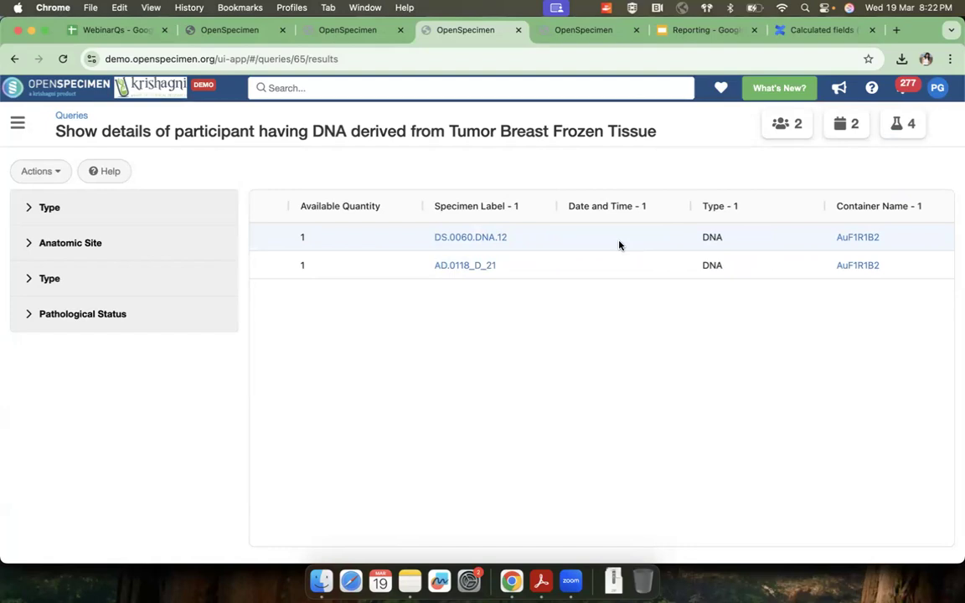
scroll(617, 244, "left", 3)
scroll(618, 244, "left", 6)
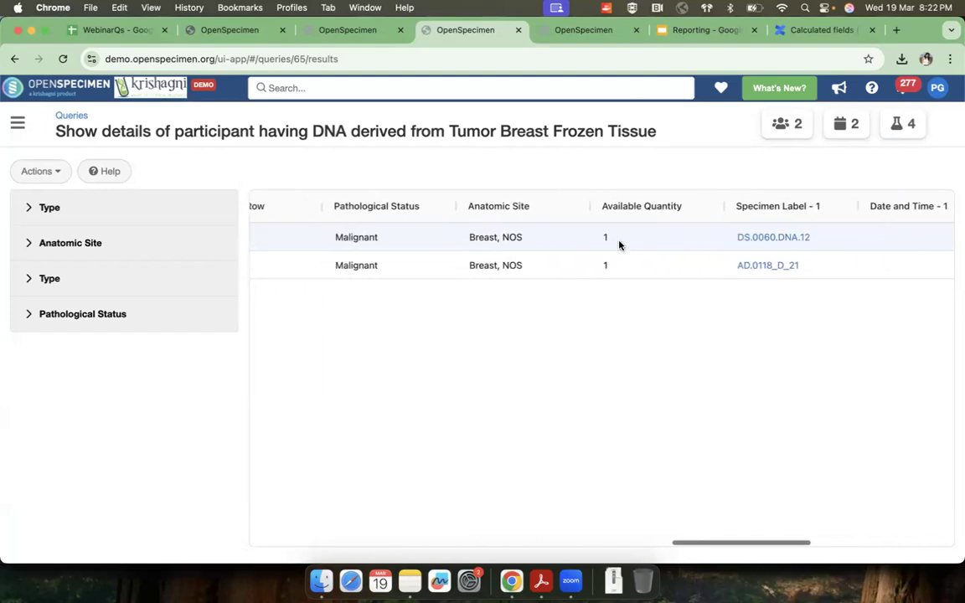
scroll(620, 244, "left", 6)
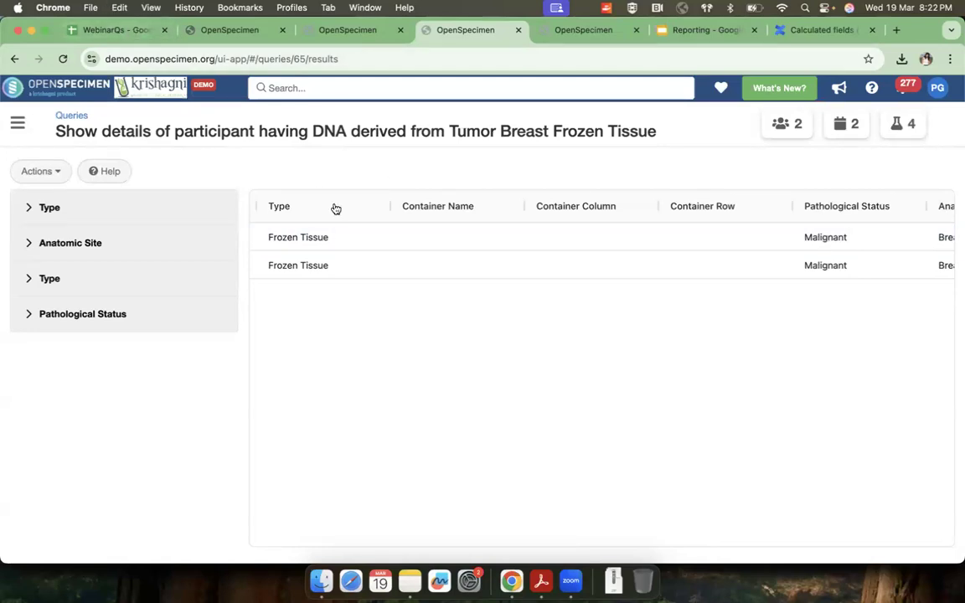
Step: Reopen the query for editing, view the filter form for Specimen Label and dismiss it without adding a filter
left_click(57, 172)
left_click(58, 201)
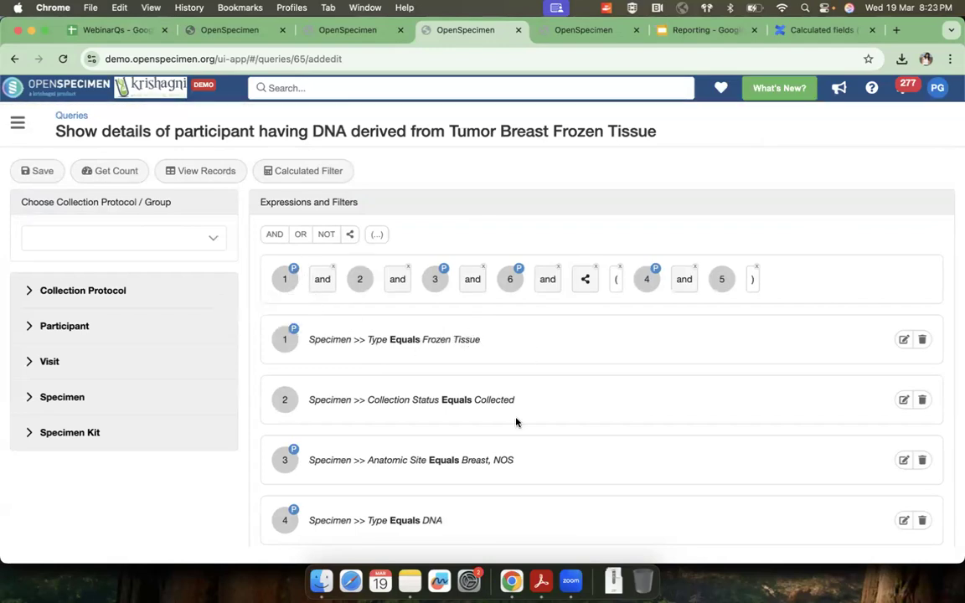
left_click(66, 398)
scroll(88, 425, "down", 2)
scroll(88, 424, "up", 1)
left_click(201, 443)
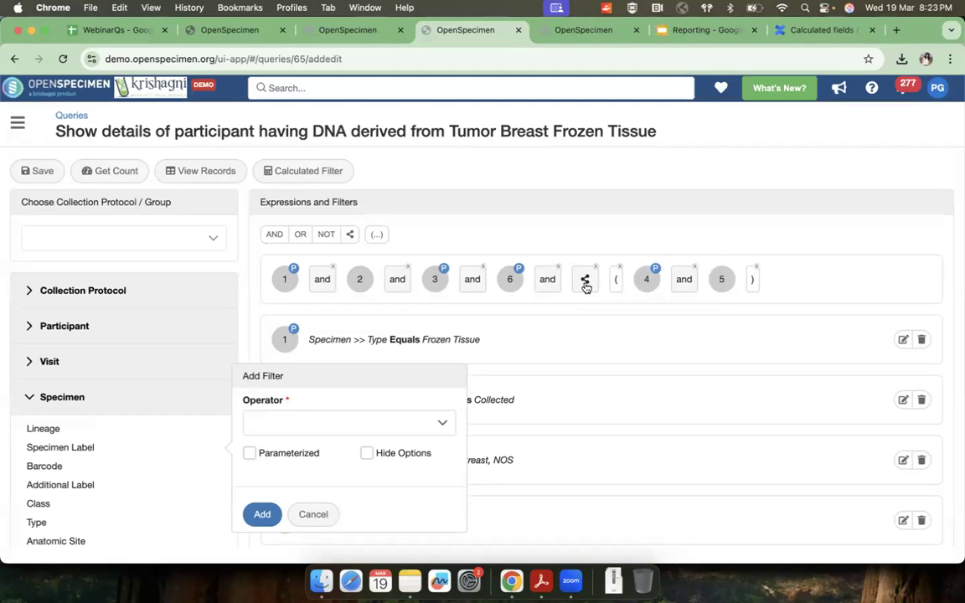
left_click(318, 512)
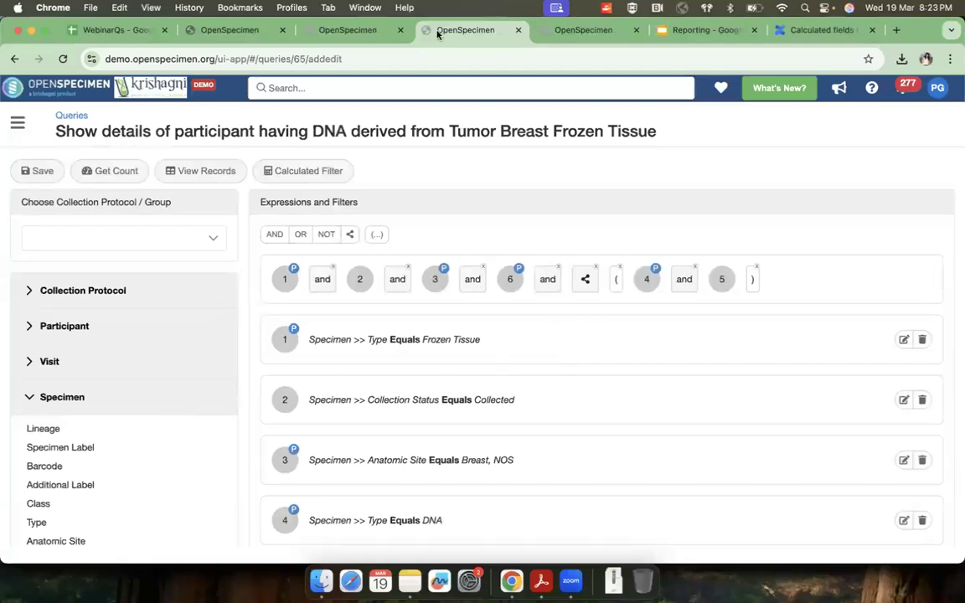
Step: Switch to the Reporting presentation in Google Slides, advance to the slide on uses of Hide Options in Filters, and return to the OpenSpecimen dashboard
left_click(708, 30)
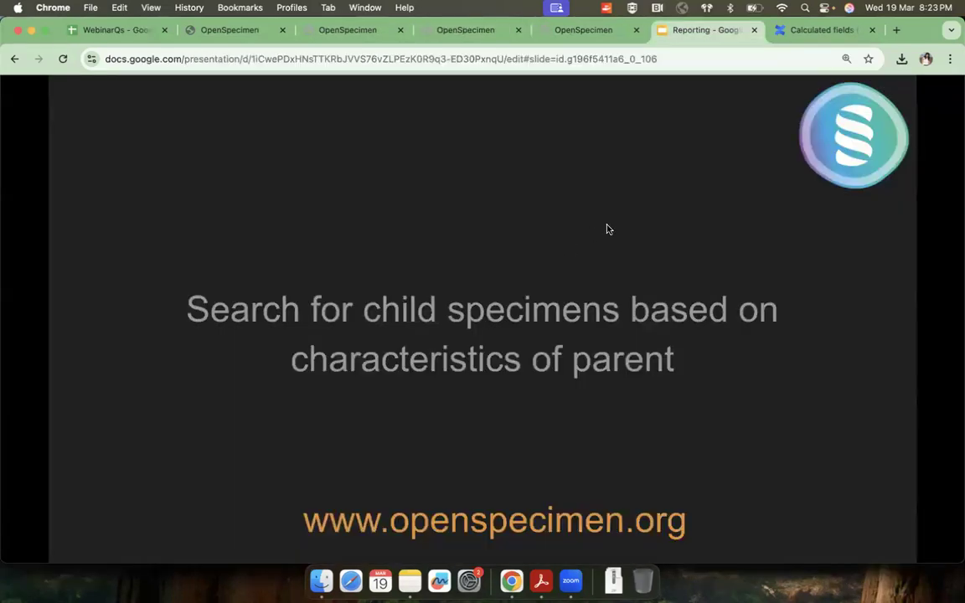
key("Right")
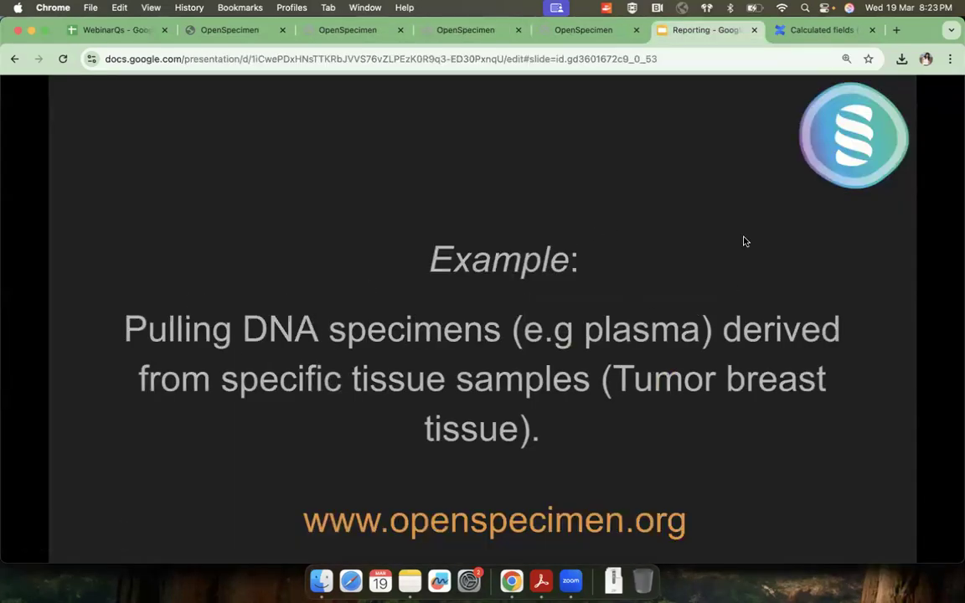
key("Right")
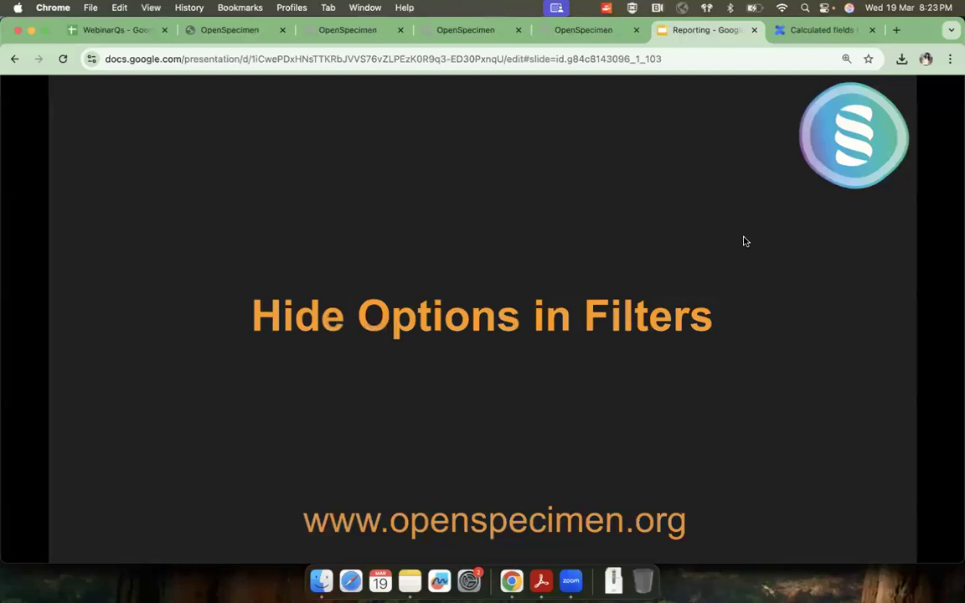
key("Right")
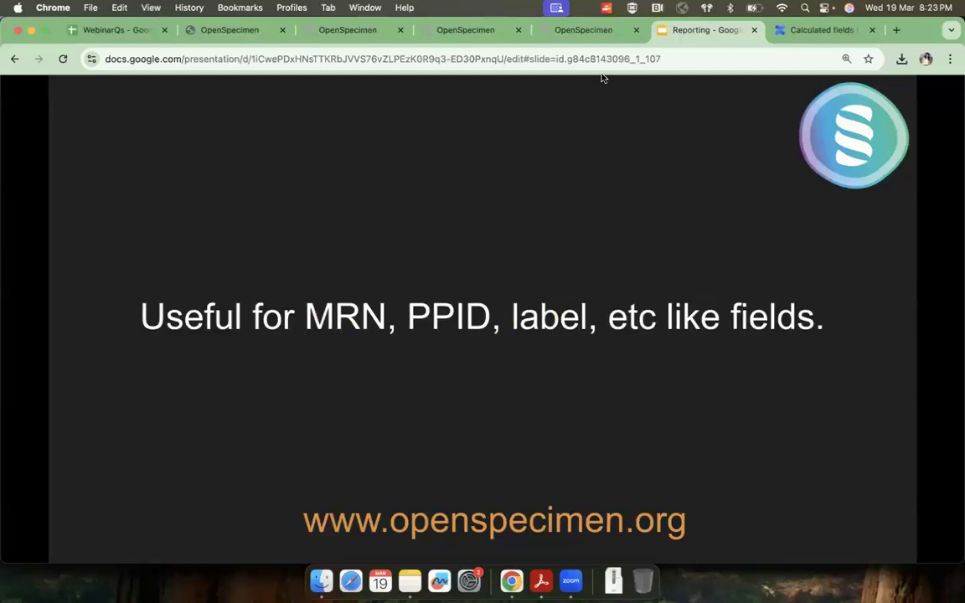
left_click(586, 32)
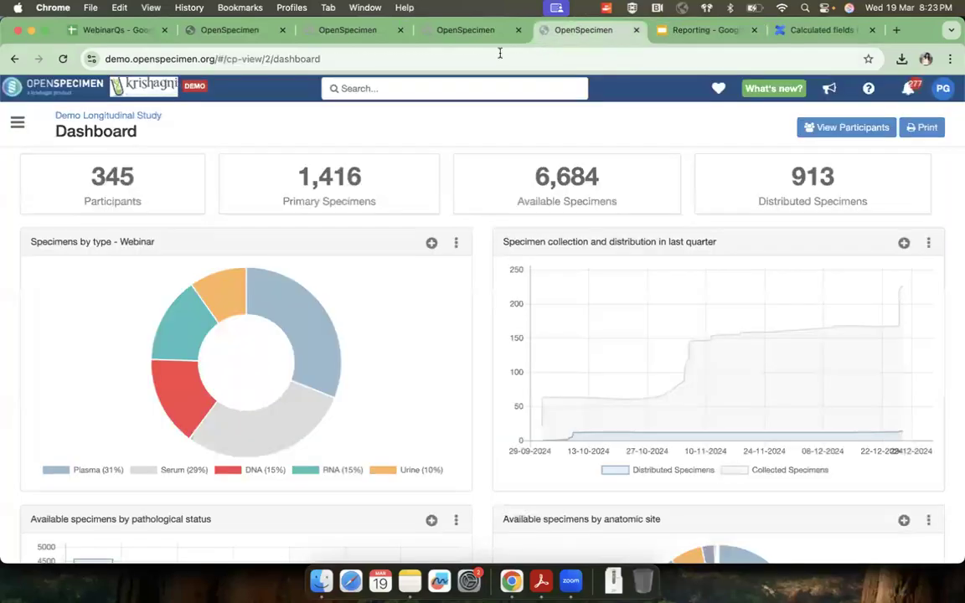
Step: Close the container map and tumor breast frozen tissue query pages, and start a new query from the queries list
left_click(348, 31)
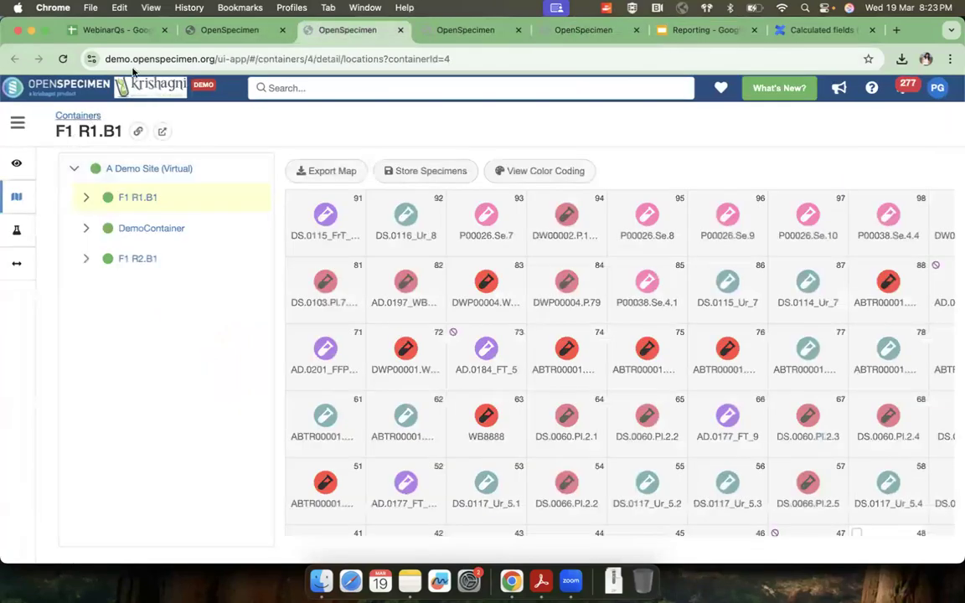
left_click(401, 30)
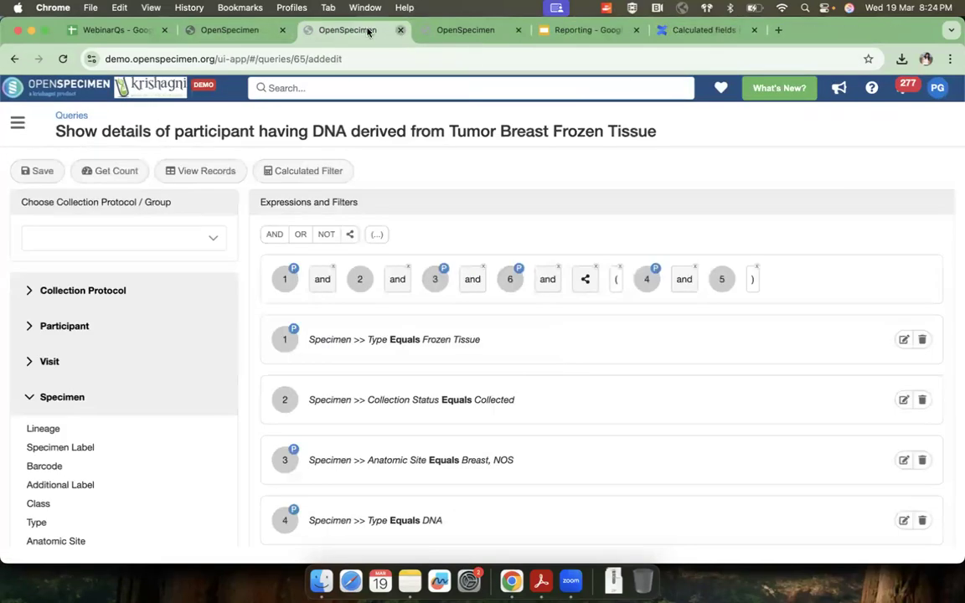
key("super+w")
left_click(229, 28)
left_click(71, 115)
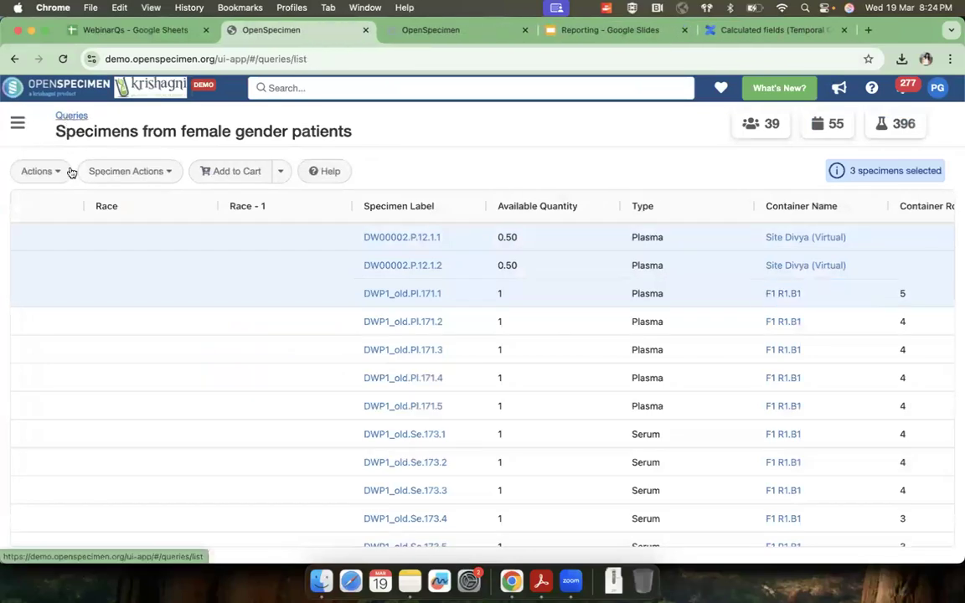
left_click(40, 162)
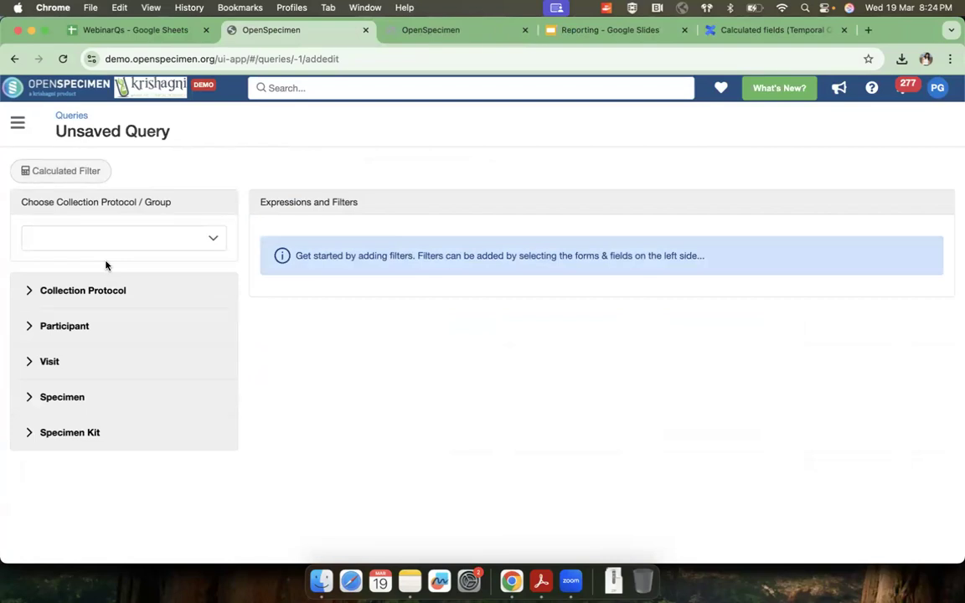
Step: Open QueryResults_20250319_141436.zip in Numbers, copy the specimen labels in rows 6 to 29, and return to OpenSpecimen in Chrome
left_click(614, 580)
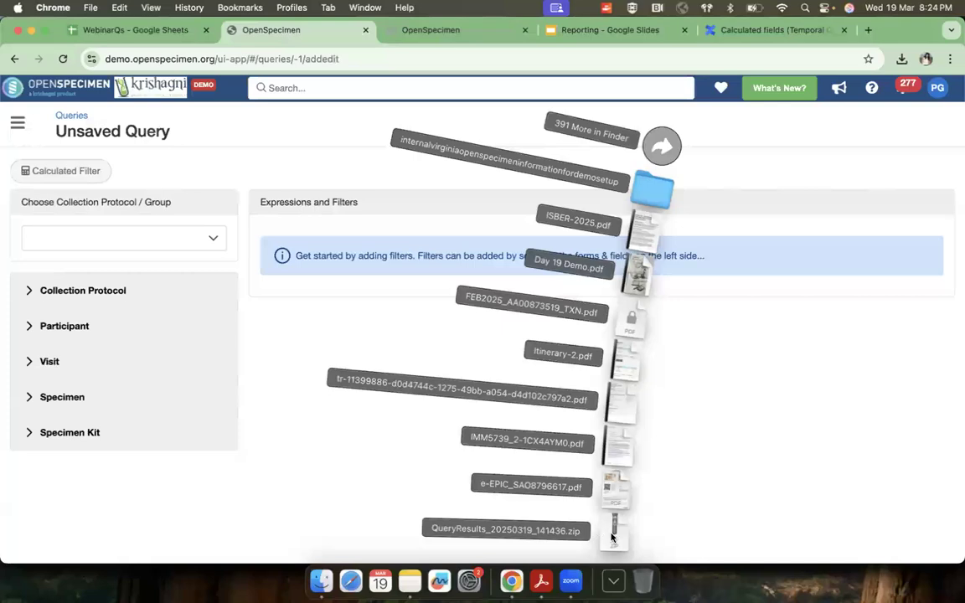
left_click(613, 532)
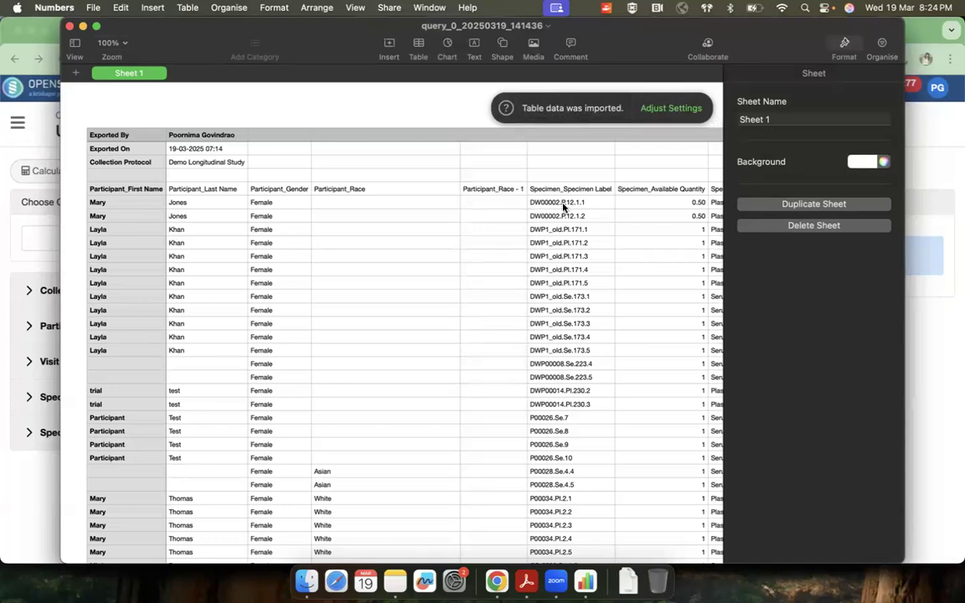
left_click_drag(563, 206, 567, 519)
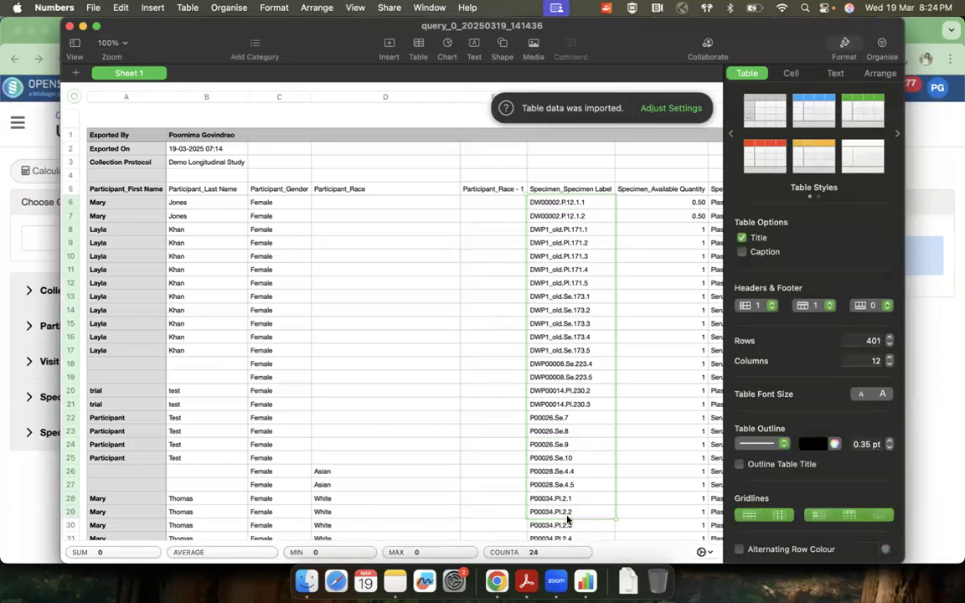
key("super+Tab")
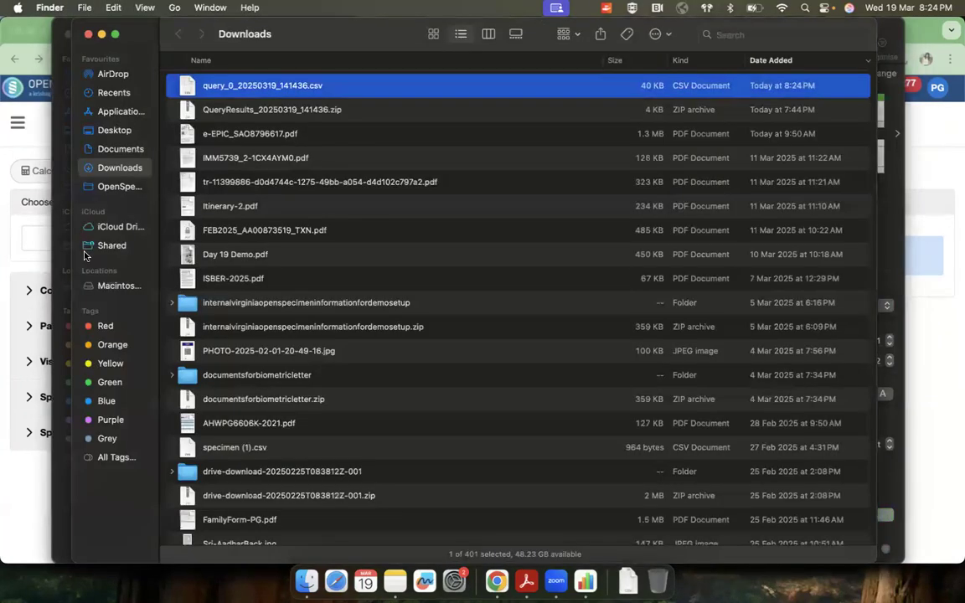
left_click(8, 205)
Step: Add a Specimen Label filter with the operator Is One Of and the copied labels as its condition value
left_click(59, 397)
scroll(82, 434, "down", 3)
scroll(84, 442, "up", 1)
left_click(82, 447)
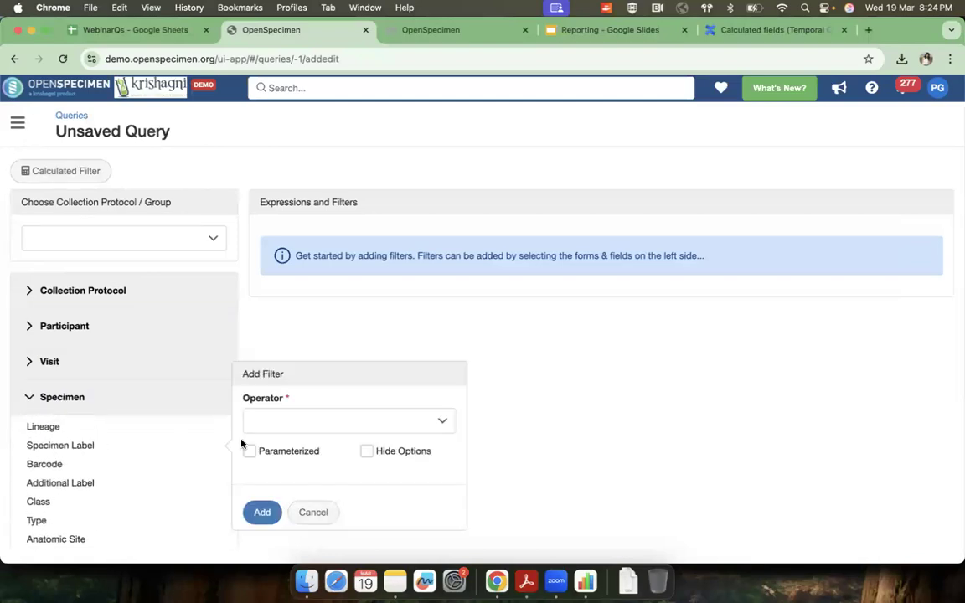
left_click(273, 421)
scroll(287, 373, "down", 3)
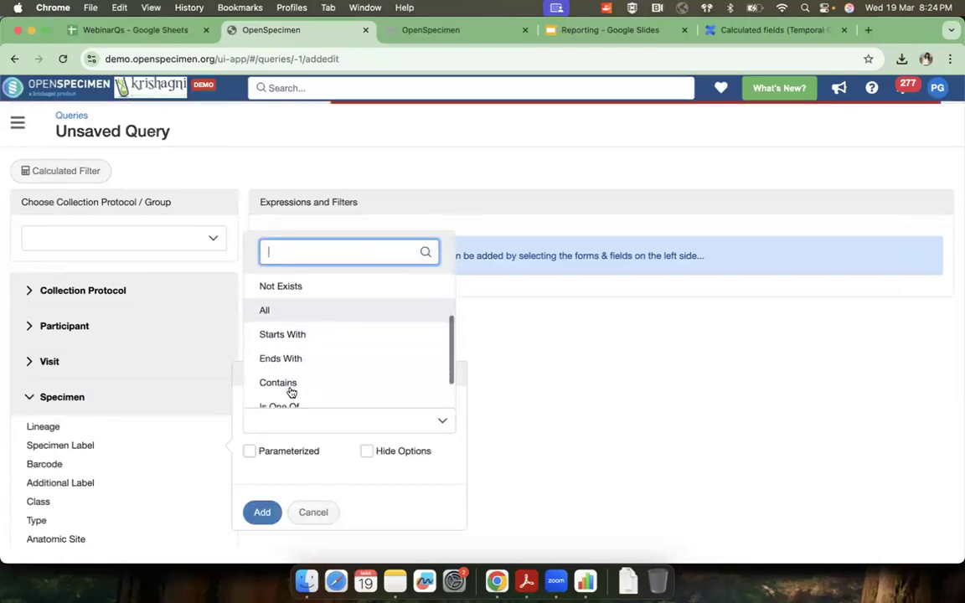
left_click(290, 380)
left_click(299, 339)
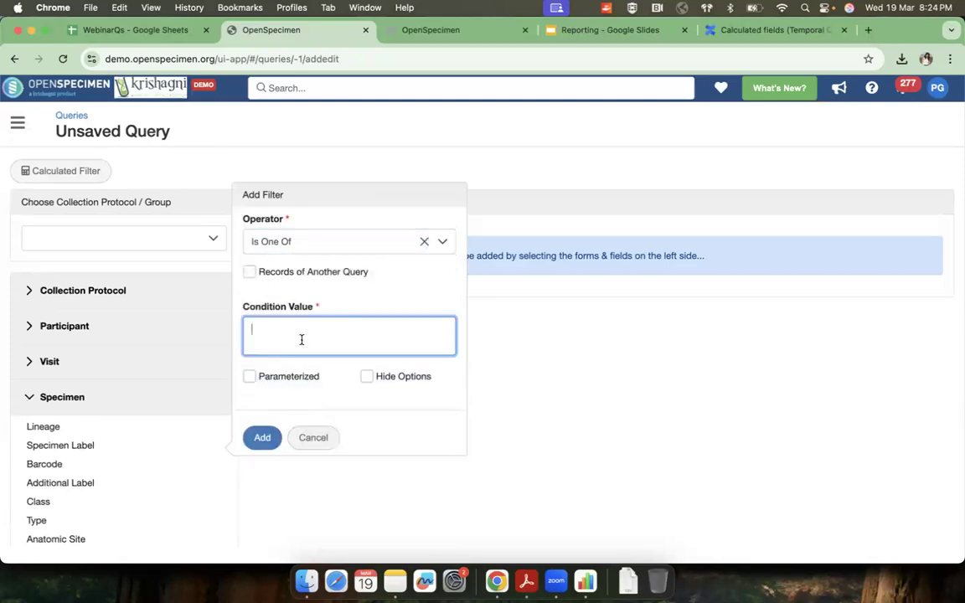
type("P00028.Se.4.5 P00034.Pl.2.1 P00034.Pl.2.2")
left_click(262, 437)
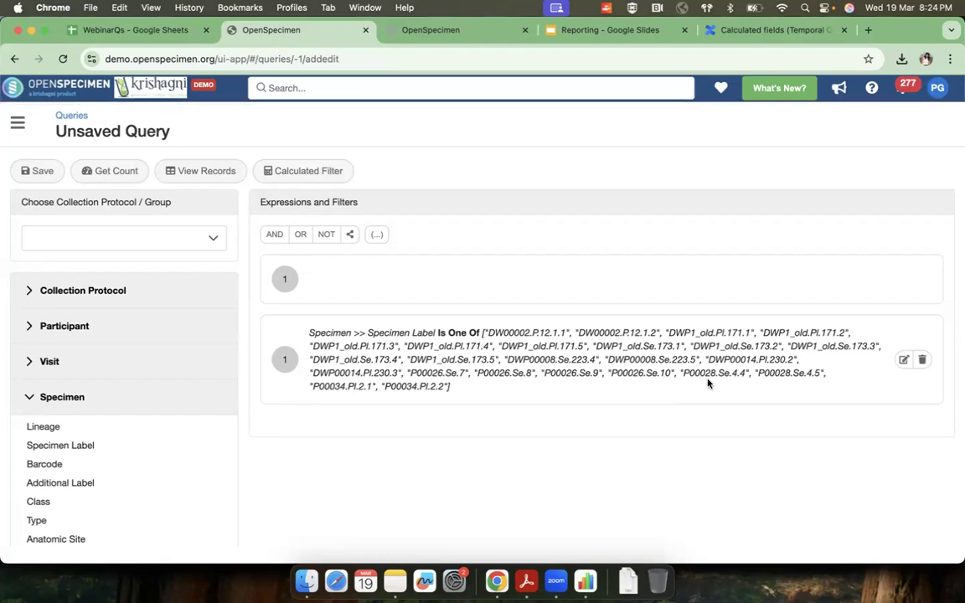
Step: View the records with Specimen Label, Type and Available Quantity as the specimen columns and look through the listed specimens
left_click(209, 173)
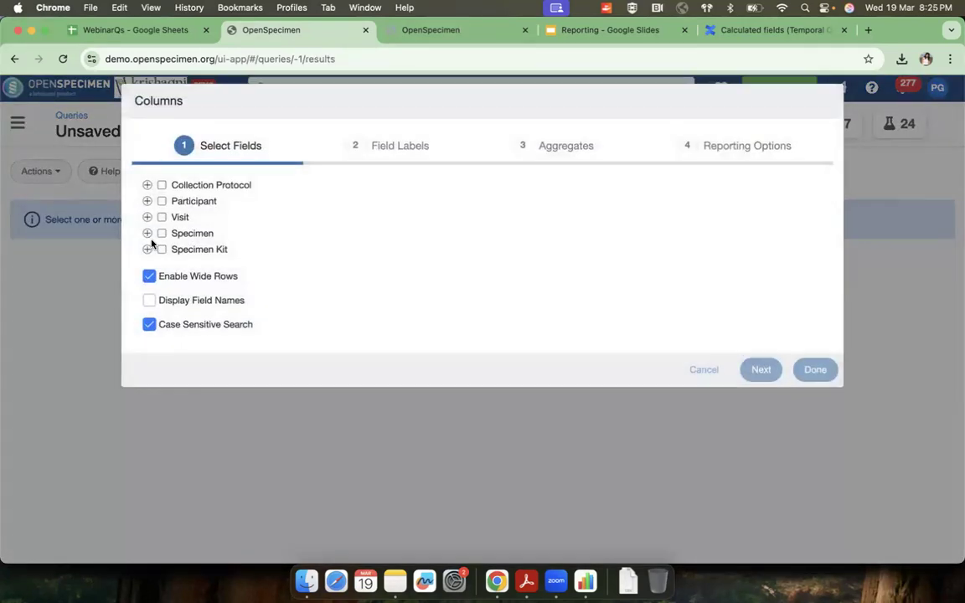
left_click(148, 234)
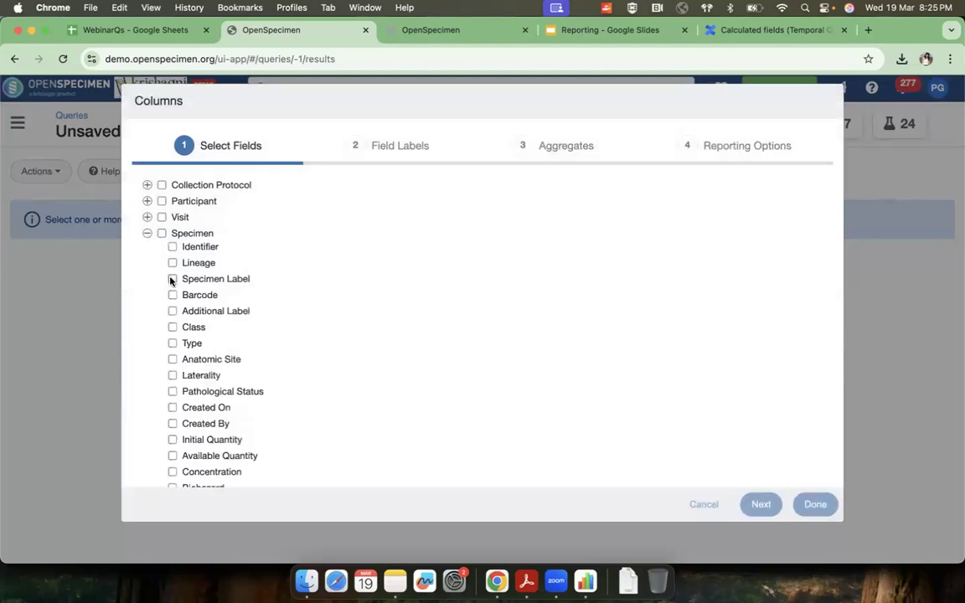
left_click(173, 279)
left_click(172, 343)
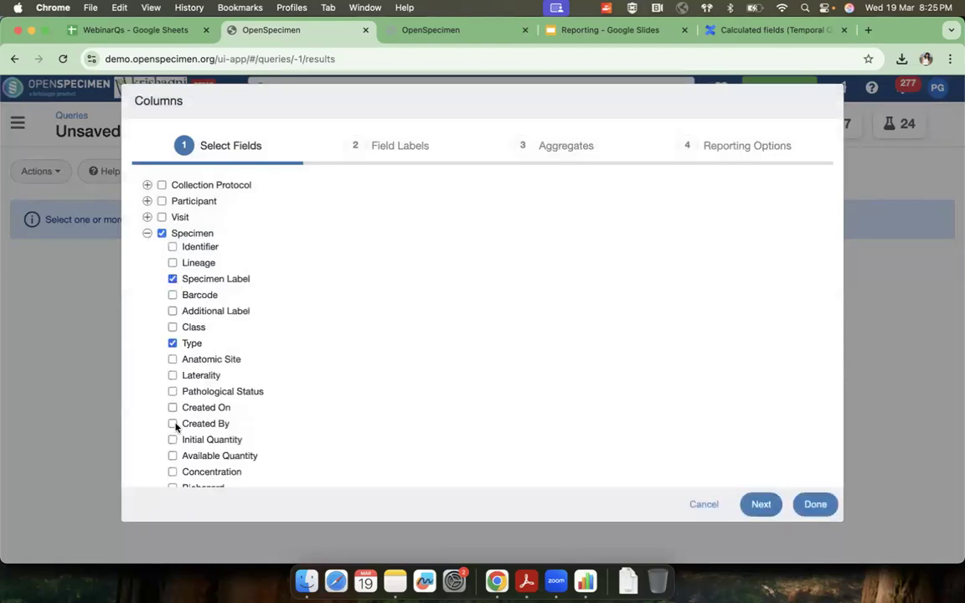
left_click(172, 456)
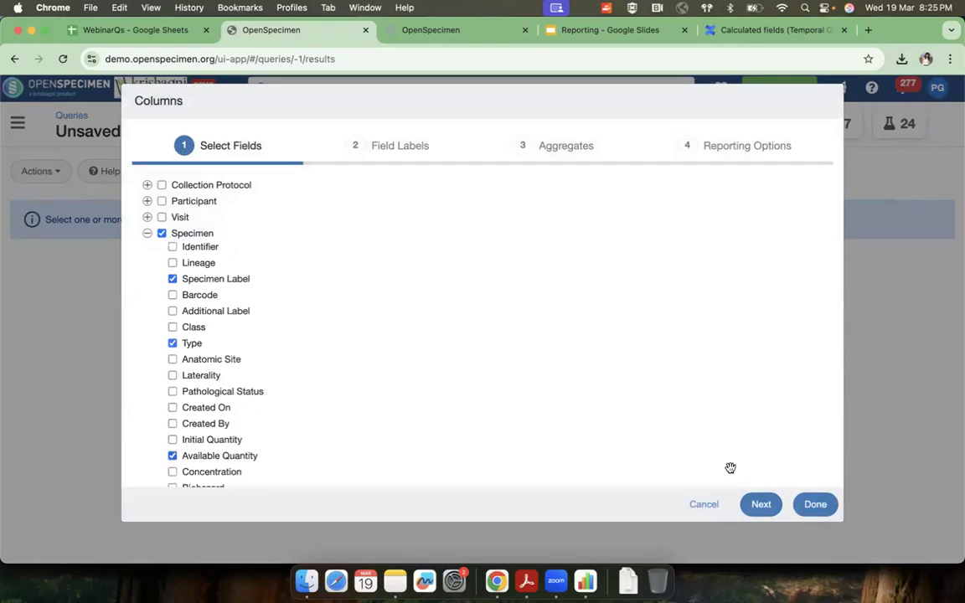
left_click(812, 506)
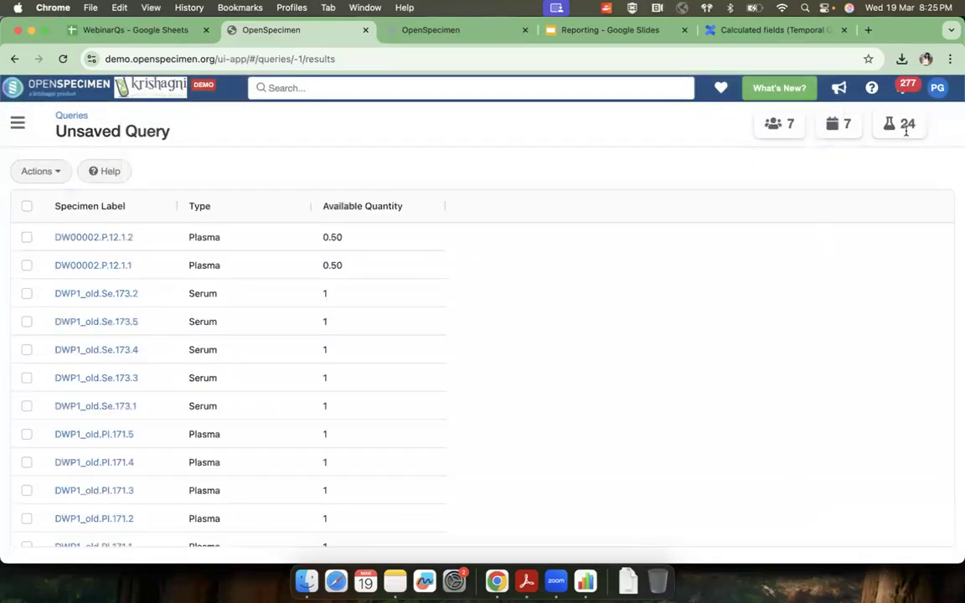
scroll(398, 420, "down", 10)
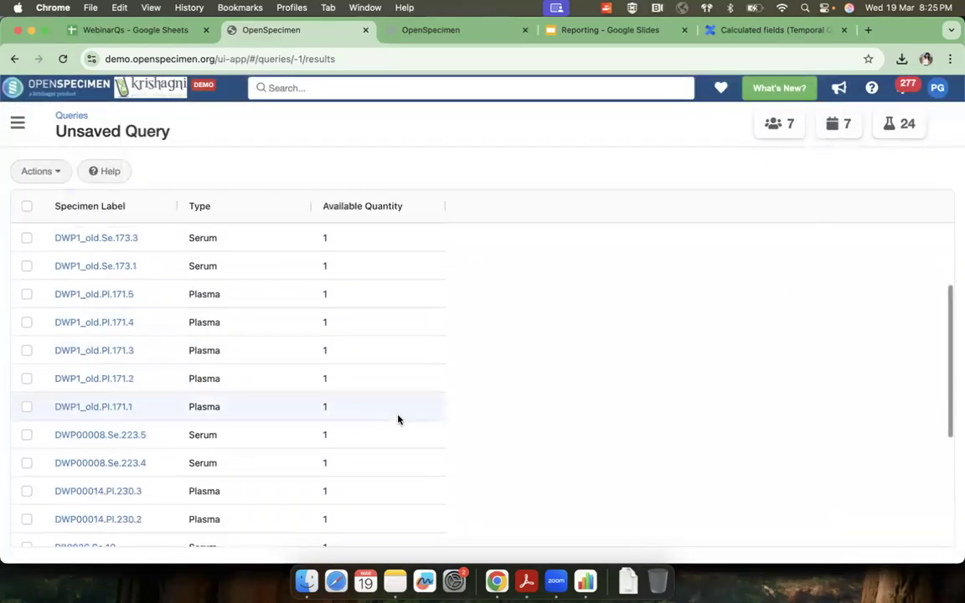
scroll(398, 419, "up", 10)
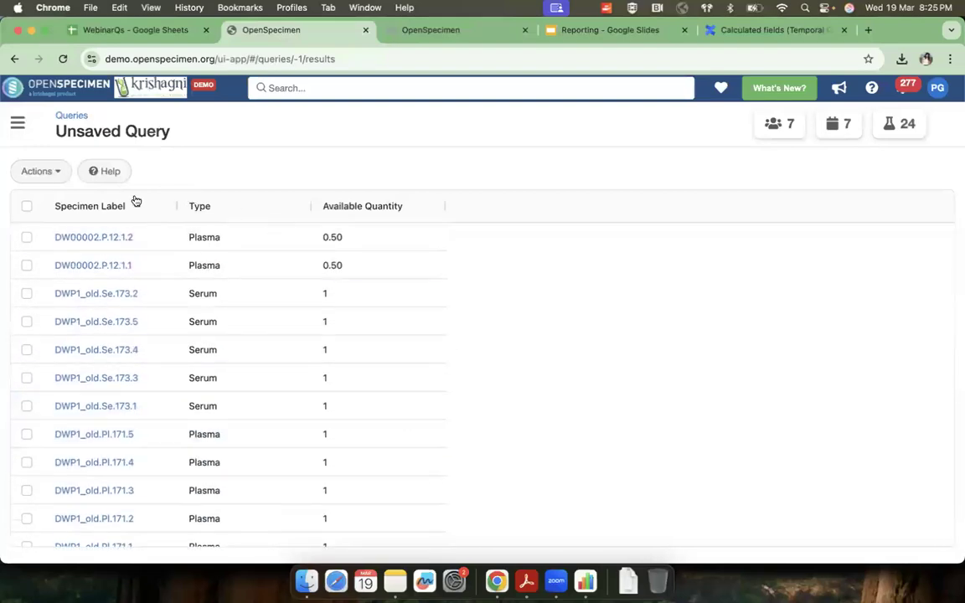
Step: Make the Specimen Label filter parameterized and view its list of selectable values beside the records
left_click(40, 172)
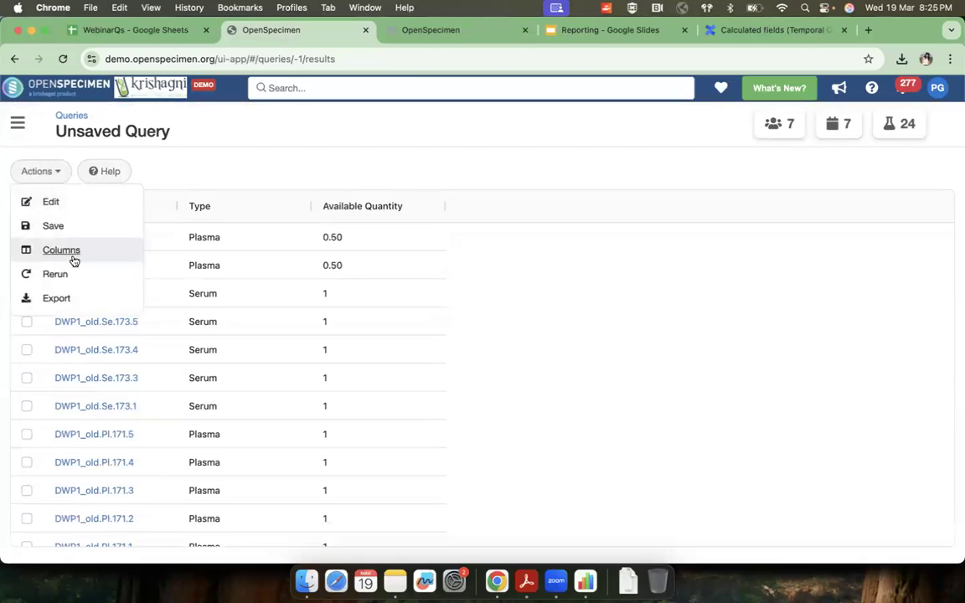
left_click(57, 204)
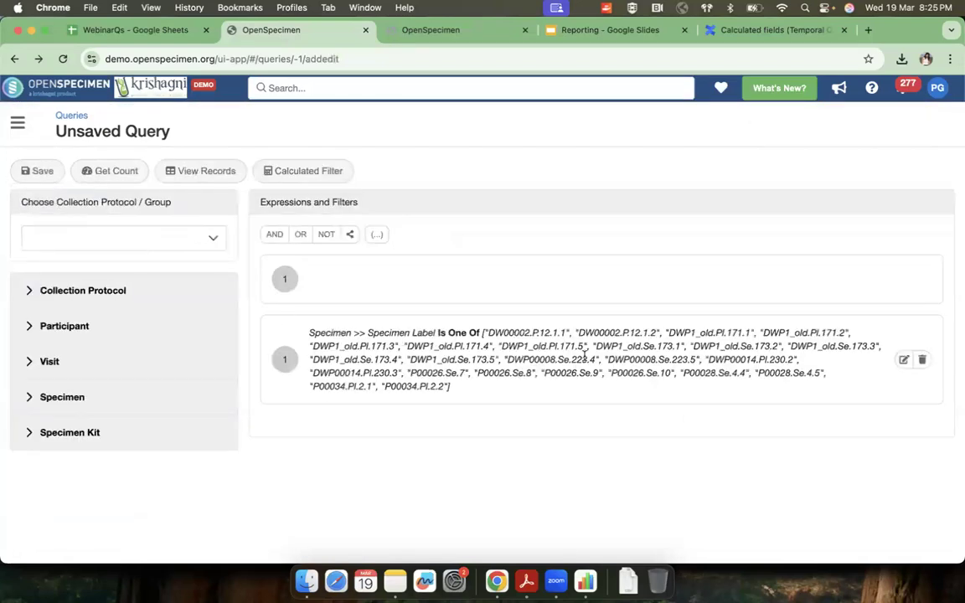
left_click(903, 360)
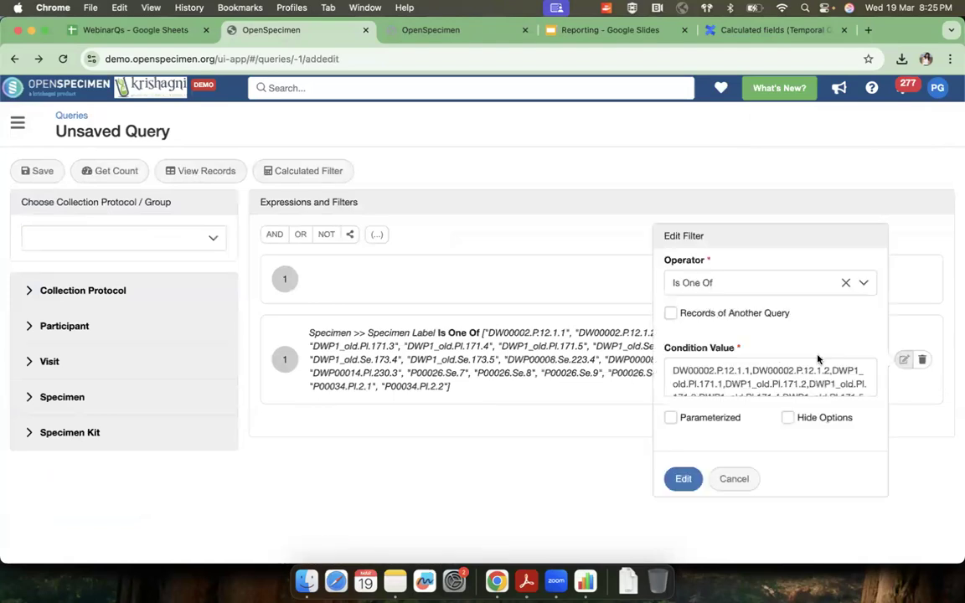
left_click(670, 418)
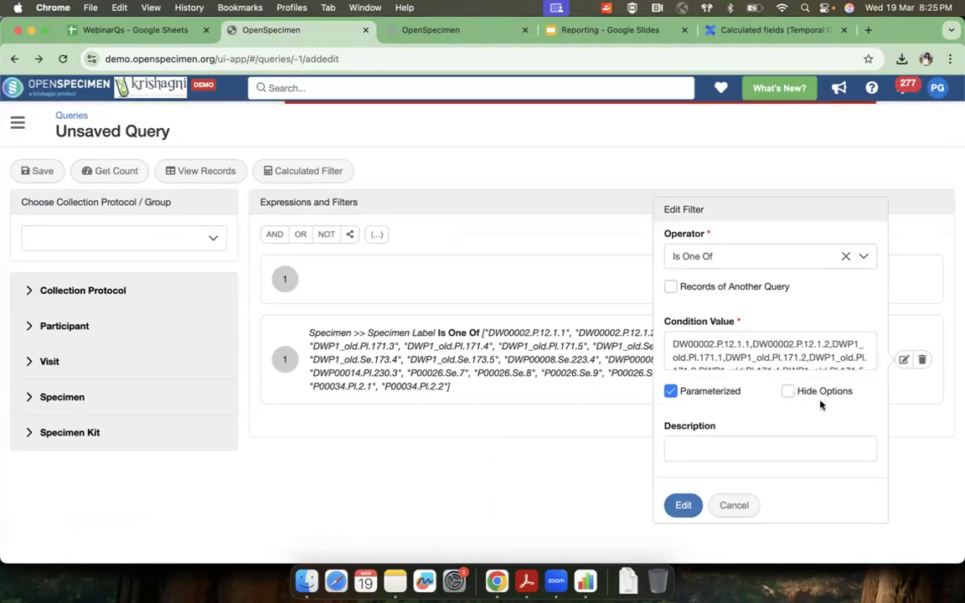
left_click(681, 504)
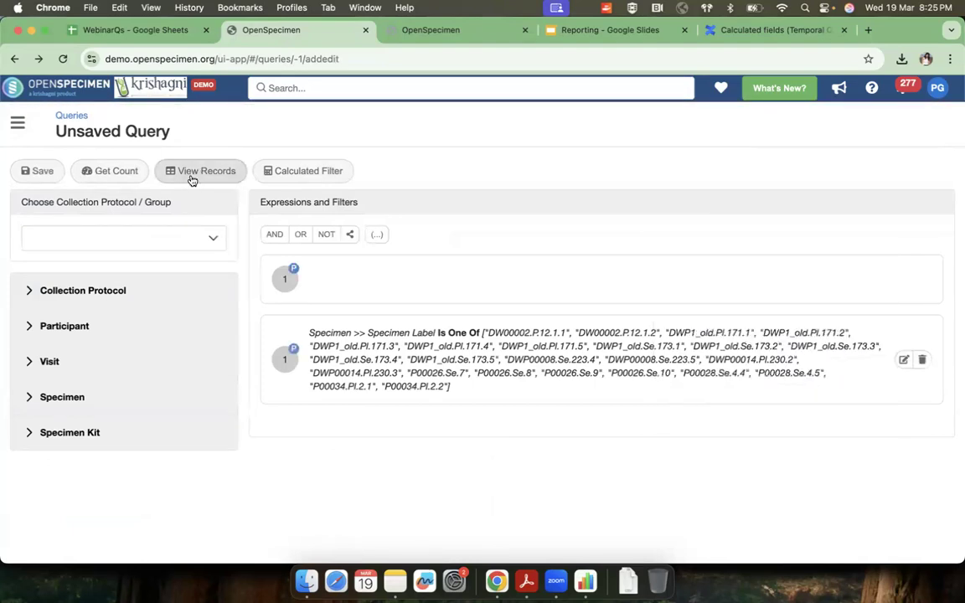
left_click(205, 175)
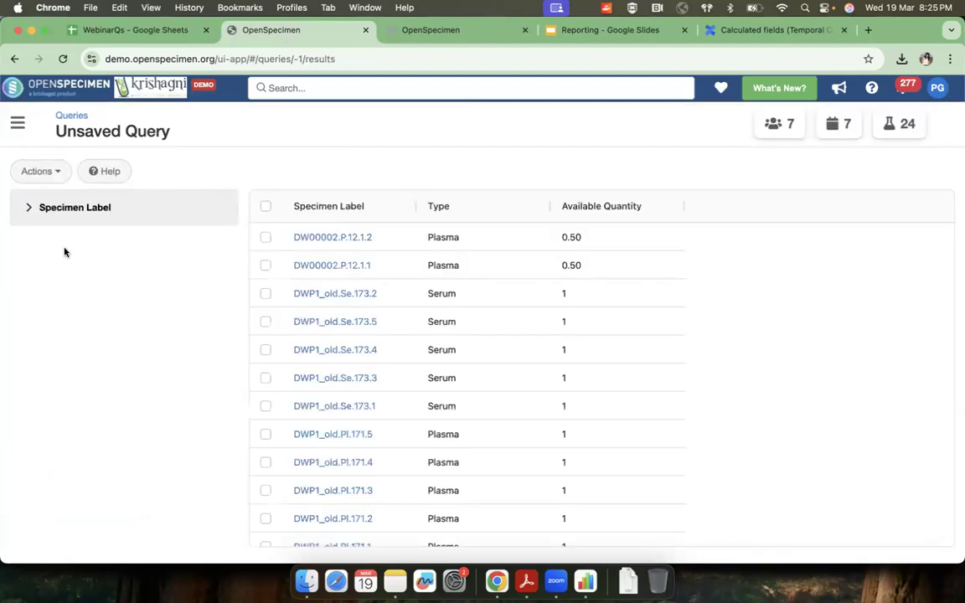
left_click(30, 210)
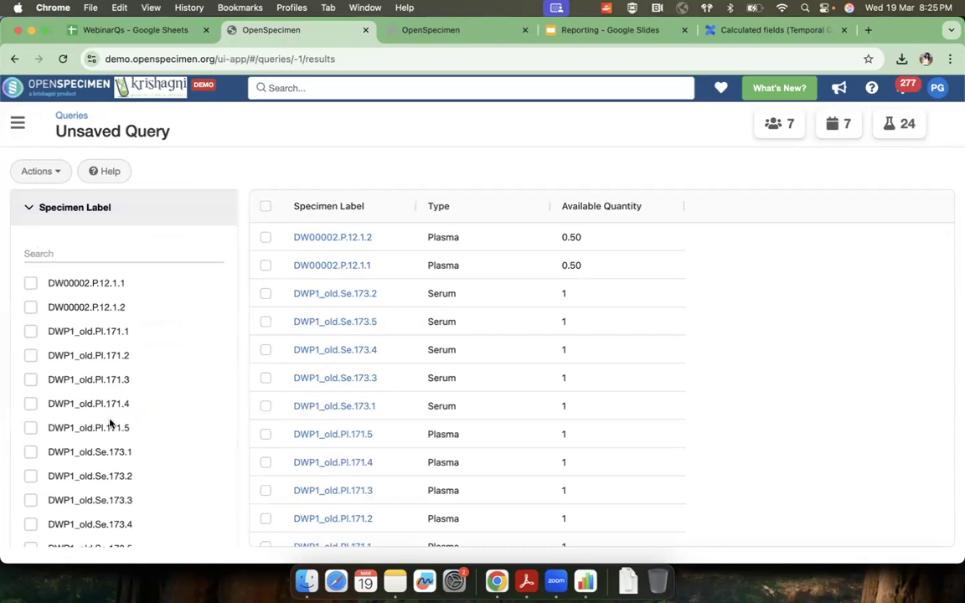
Step: Reopen the query for editing, enable Hide Options on the Specimen Label filter and view the records again
left_click(46, 171)
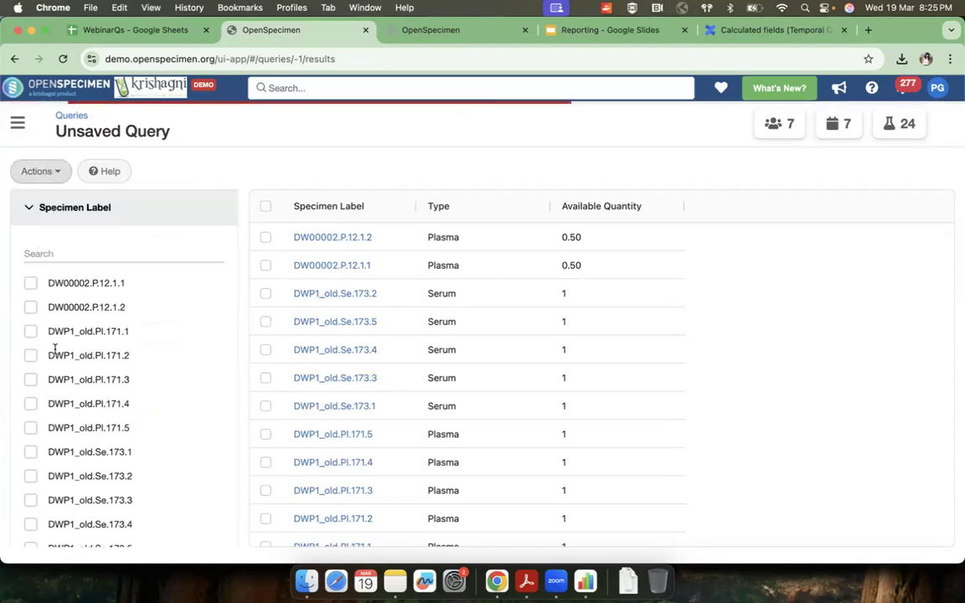
left_click(37, 171)
left_click(49, 202)
left_click(903, 360)
left_click(787, 392)
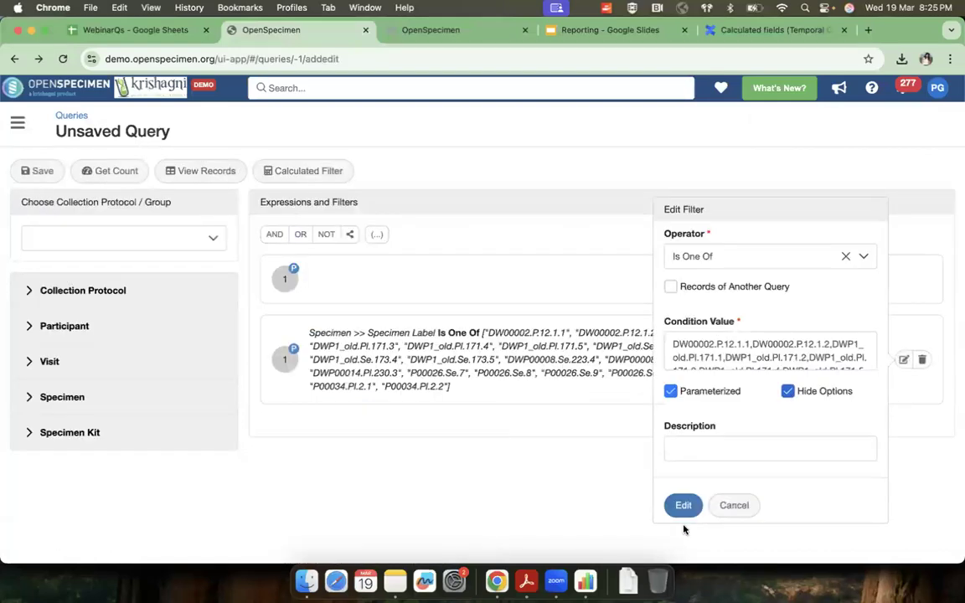
left_click(681, 506)
left_click(201, 172)
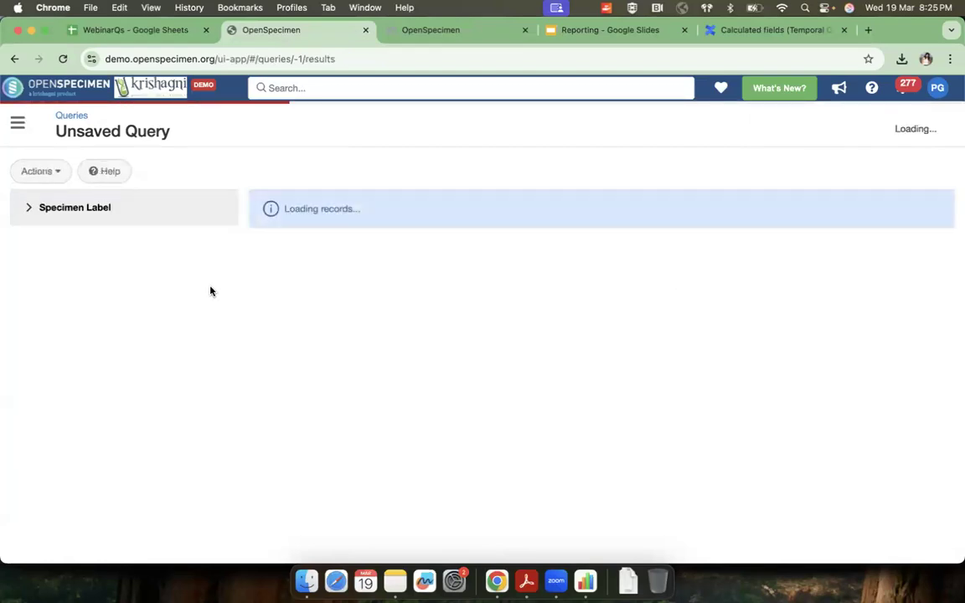
Step: Copy the labels DWP1_old.Se.173.3 and DWP1_old.Se.173.4 from the Numbers sheet and apply them as the Specimen Label filter values on the results
left_click(28, 214)
left_click(72, 257)
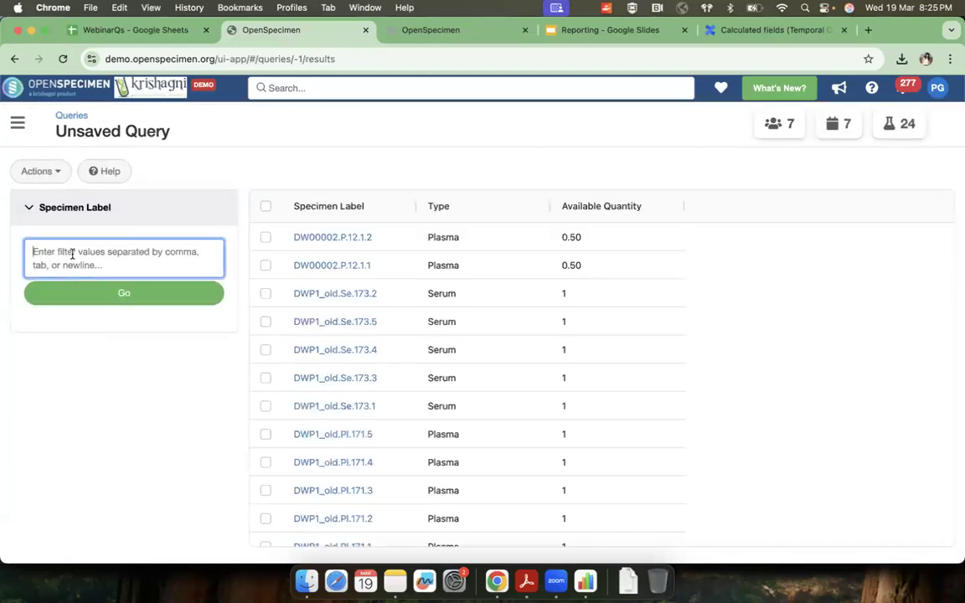
key("super+Tab")
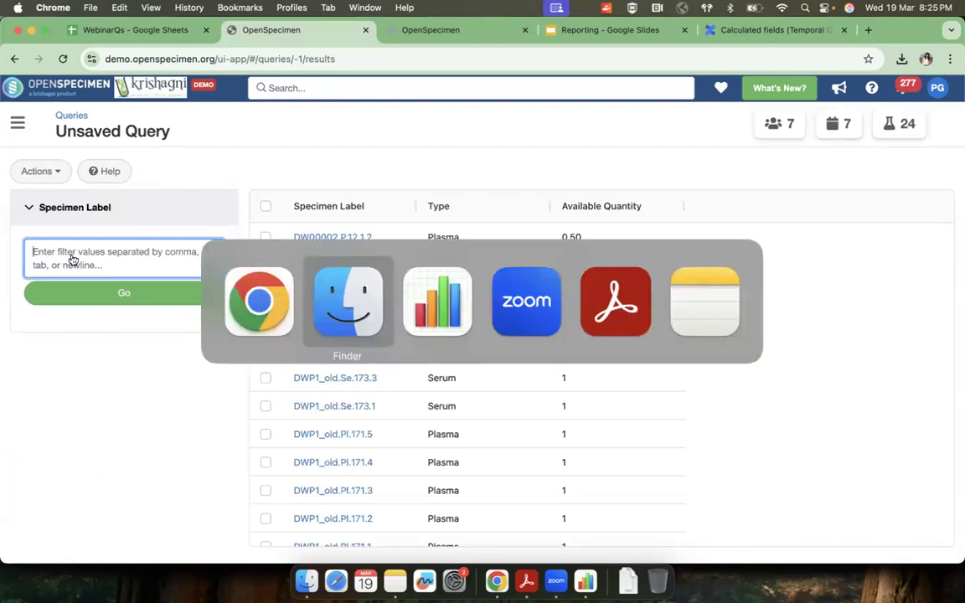
key("super+Tab")
key("super+Tab")
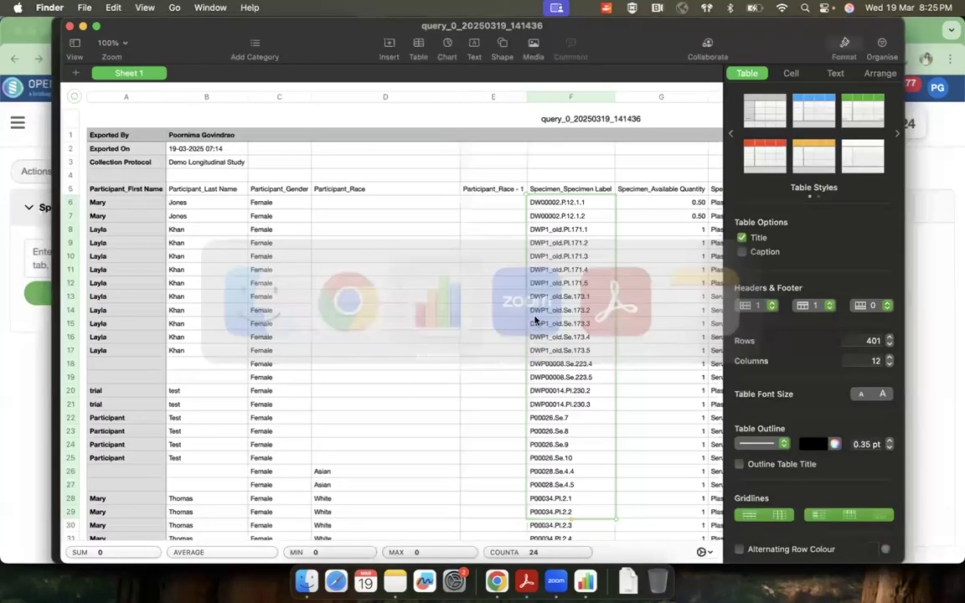
left_click_drag(559, 323, 561, 338)
key("super+c")
key("super+Tab")
key("super+Tab")
key("super+Tab")
key("super+v")
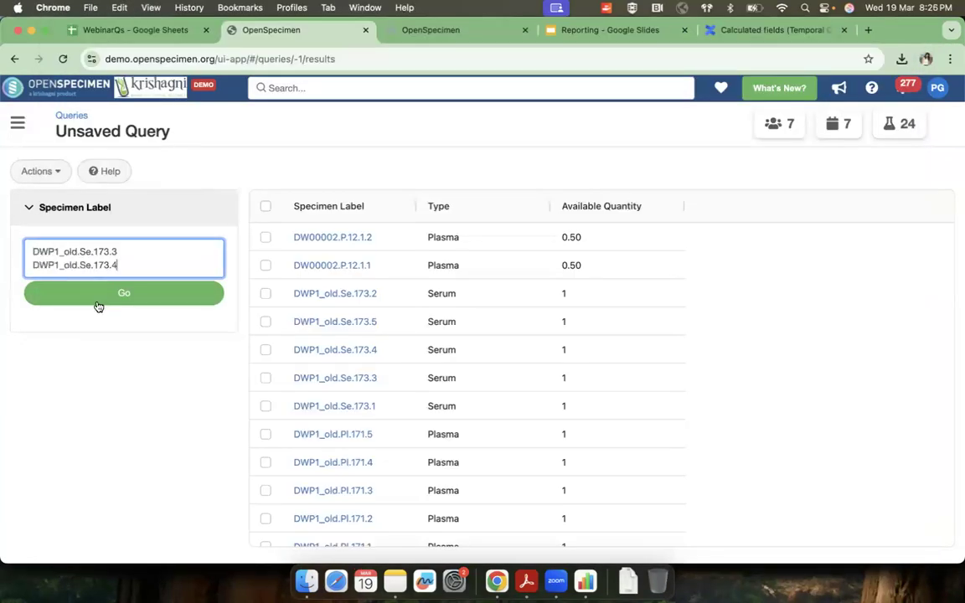
left_click(98, 294)
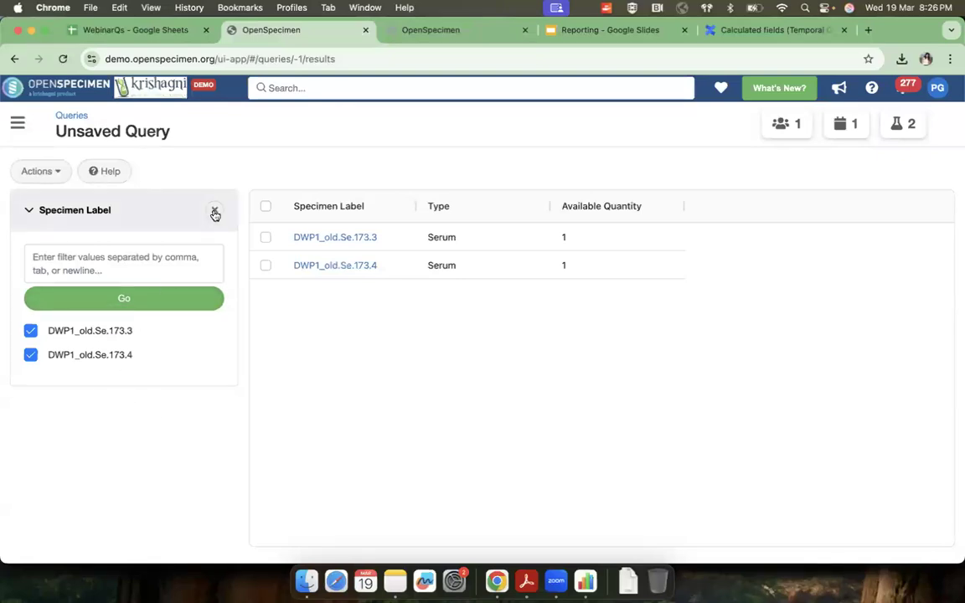
left_click(36, 171)
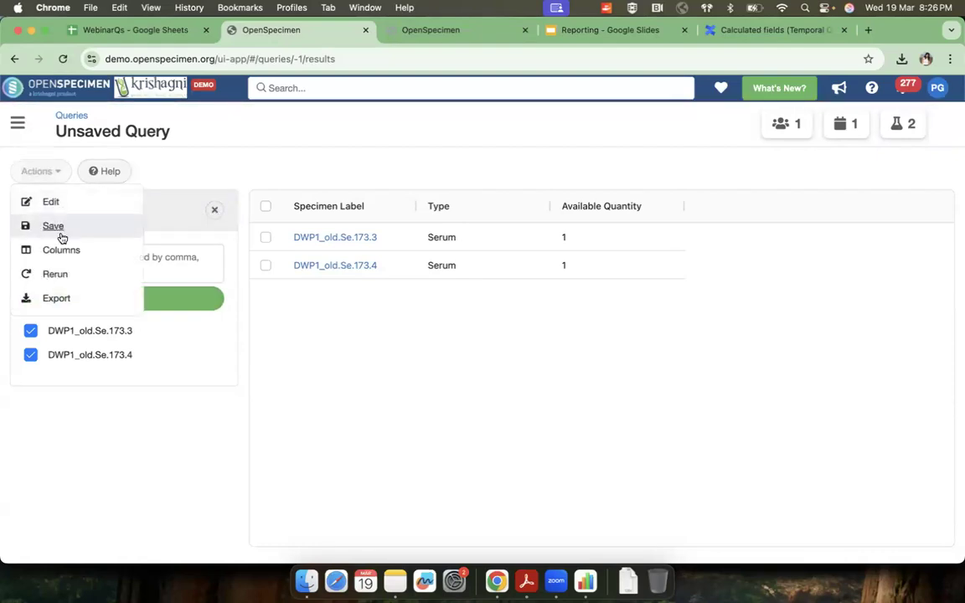
Step: Clear the Specimen Label filter selection on the query results to list all the specimens
left_click(285, 299)
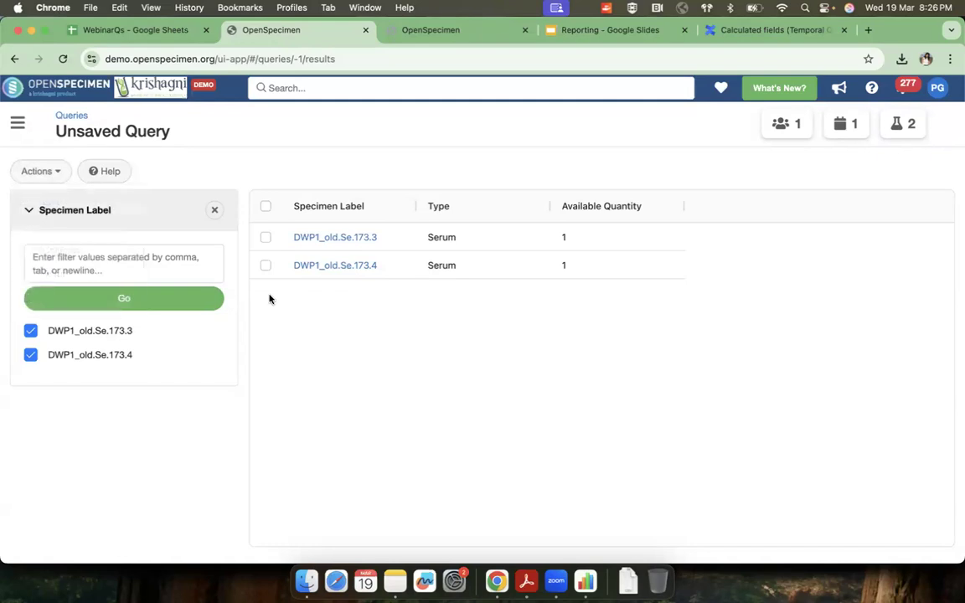
left_click(215, 210)
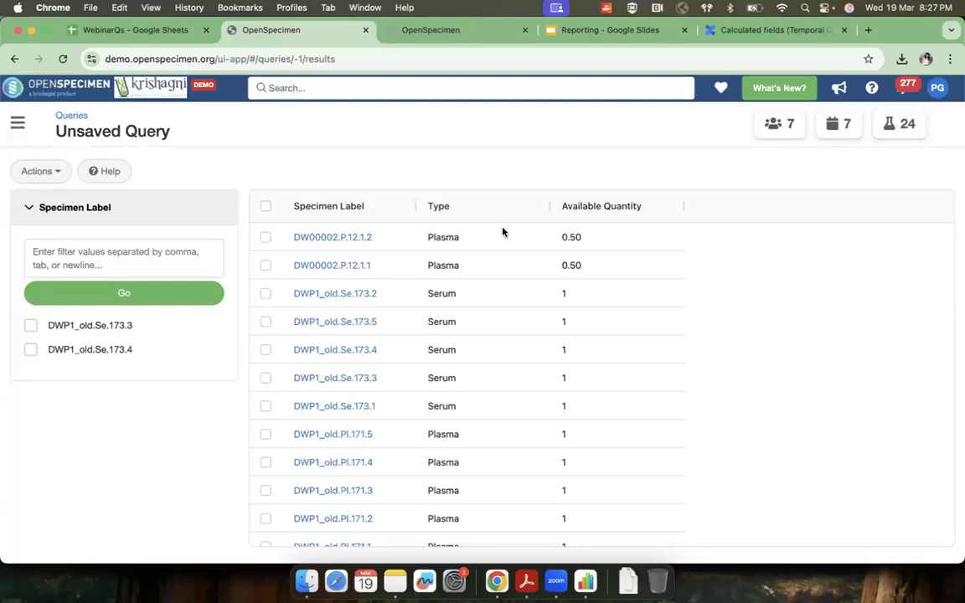
left_click(48, 177)
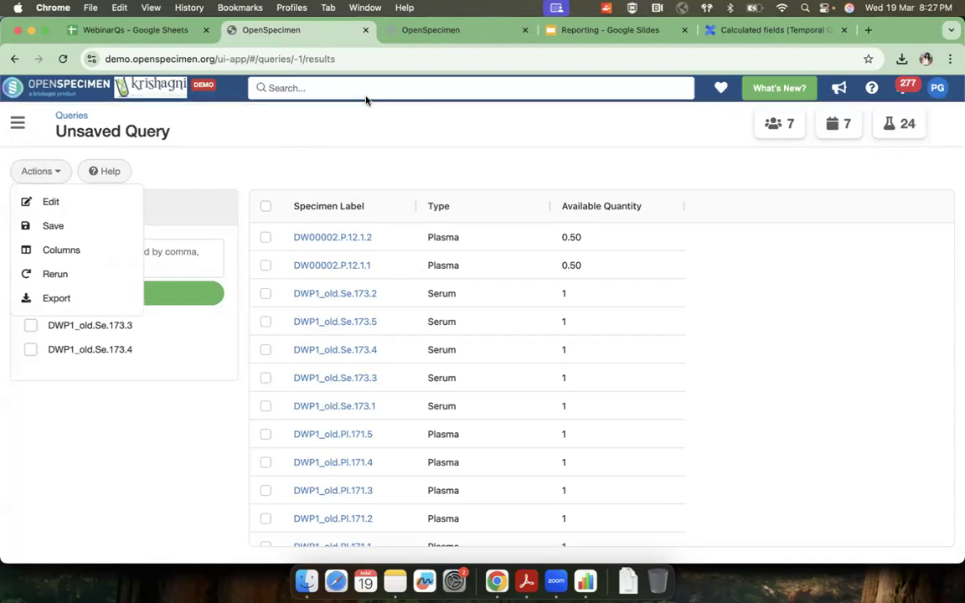
left_click(199, 160)
Step: Try adding the Visit Identifier and Name fields to the query's result columns
left_click(38, 174)
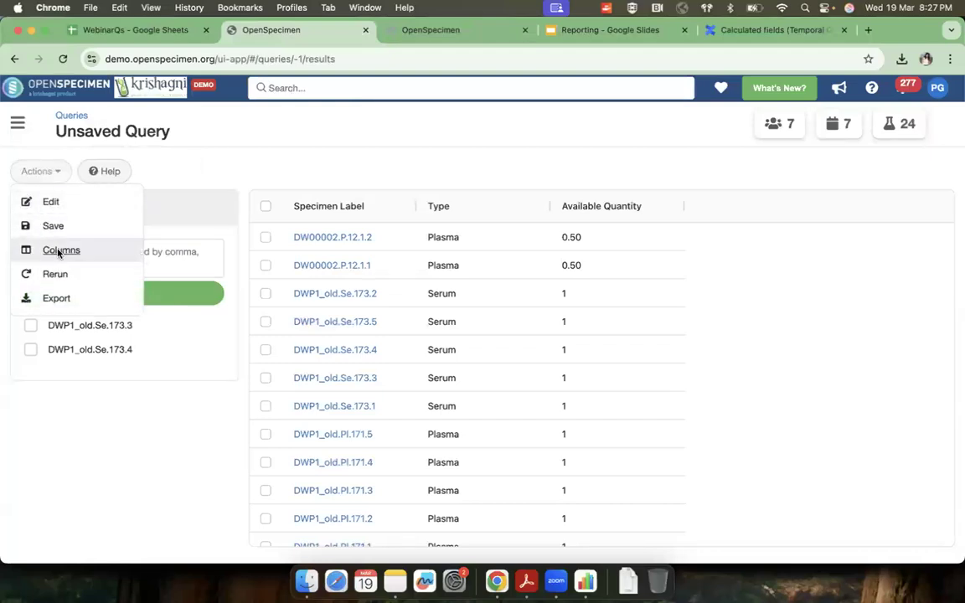
left_click(58, 251)
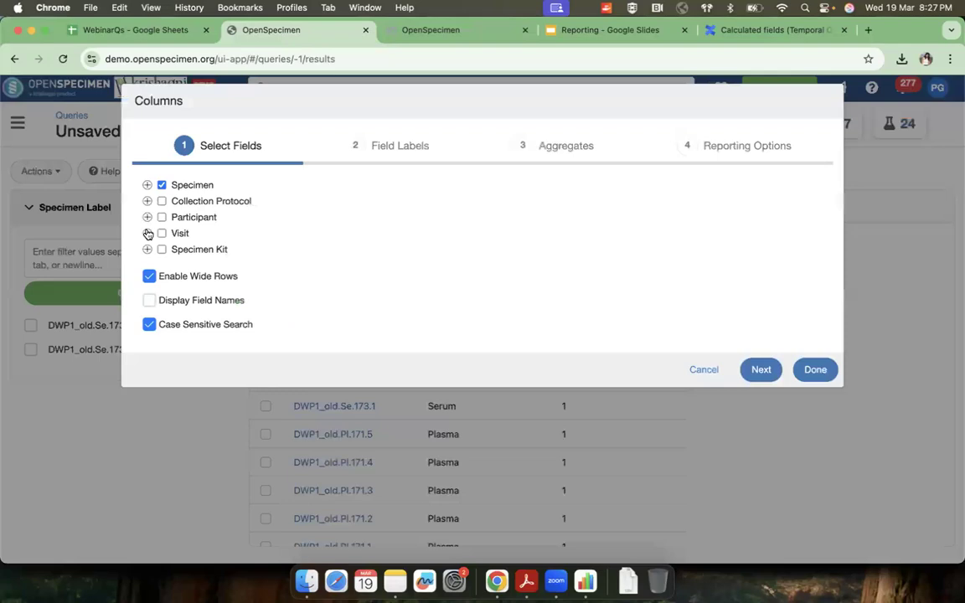
left_click(147, 233)
left_click(173, 264)
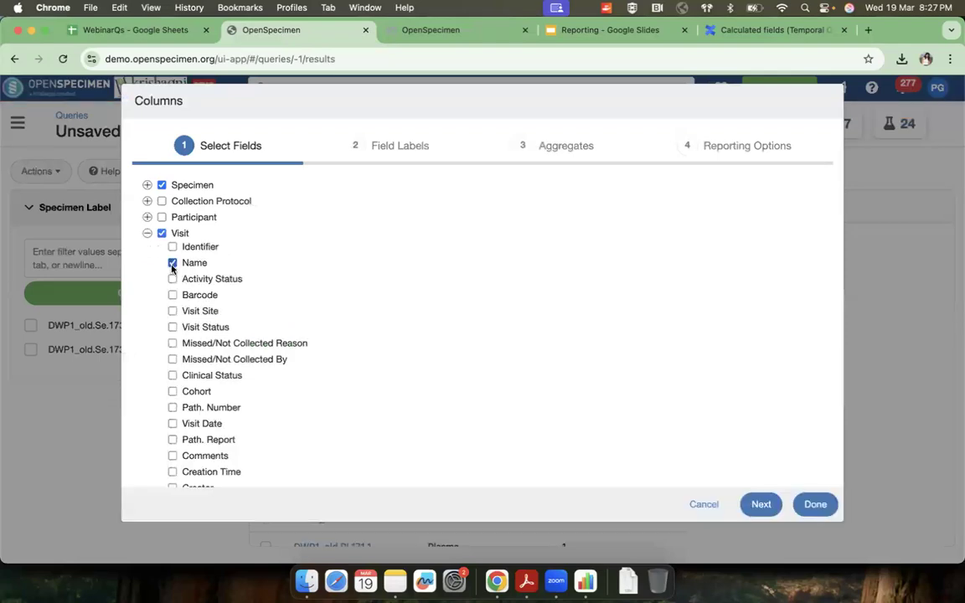
left_click(172, 247)
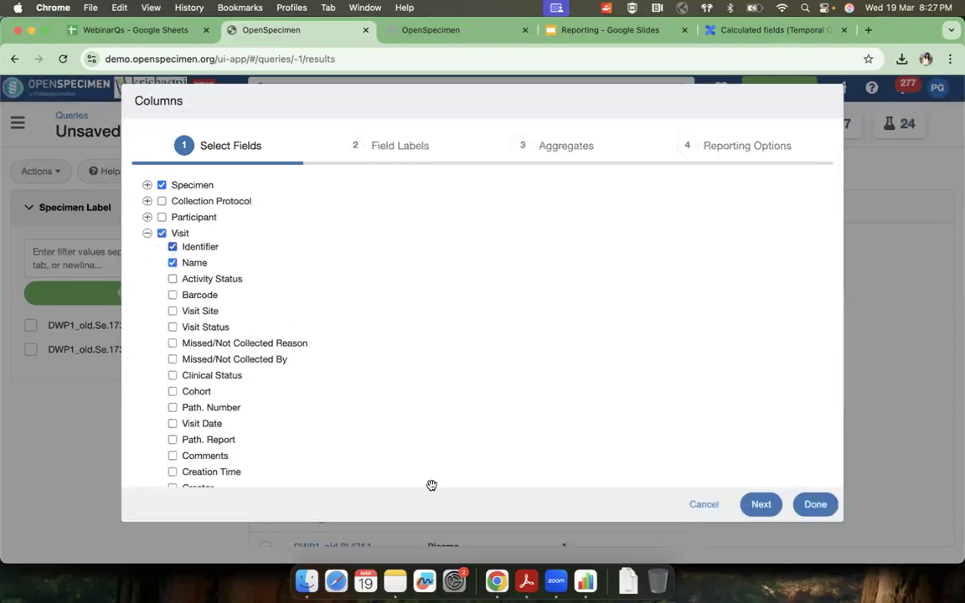
left_click(761, 505)
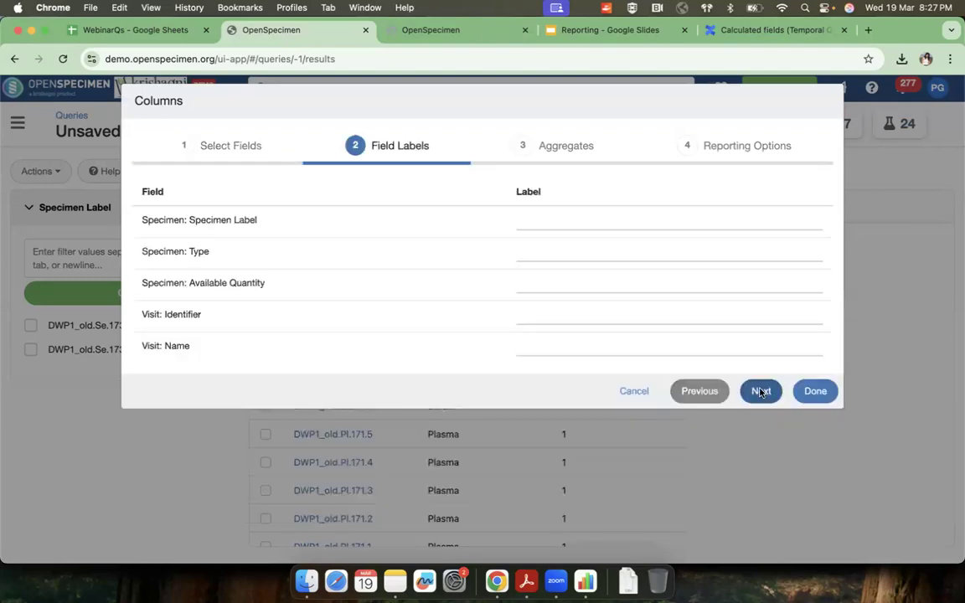
Step: Try a Max aggregate on the Visit Identifier field, and discard the column changes
left_click(760, 391)
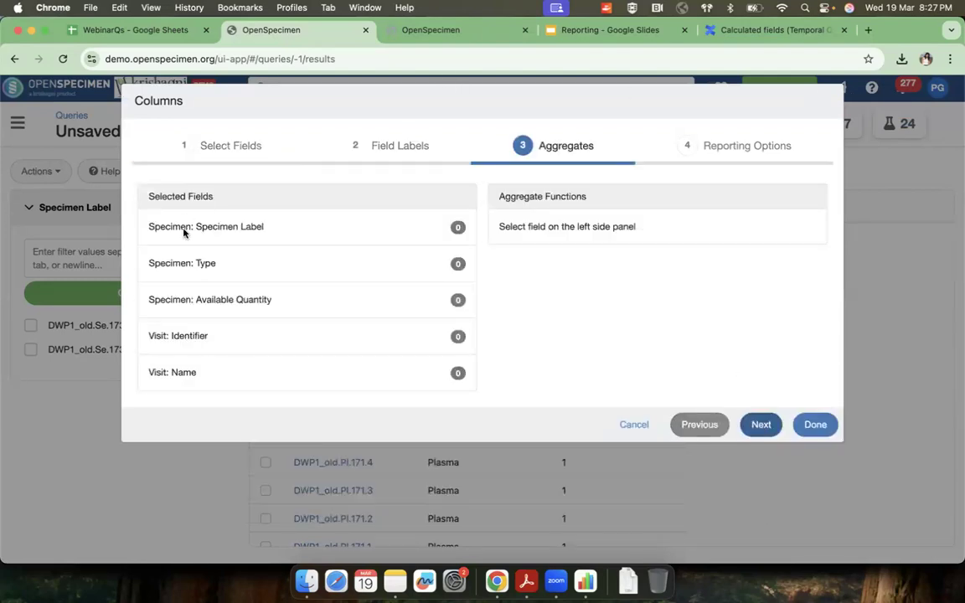
left_click(185, 343)
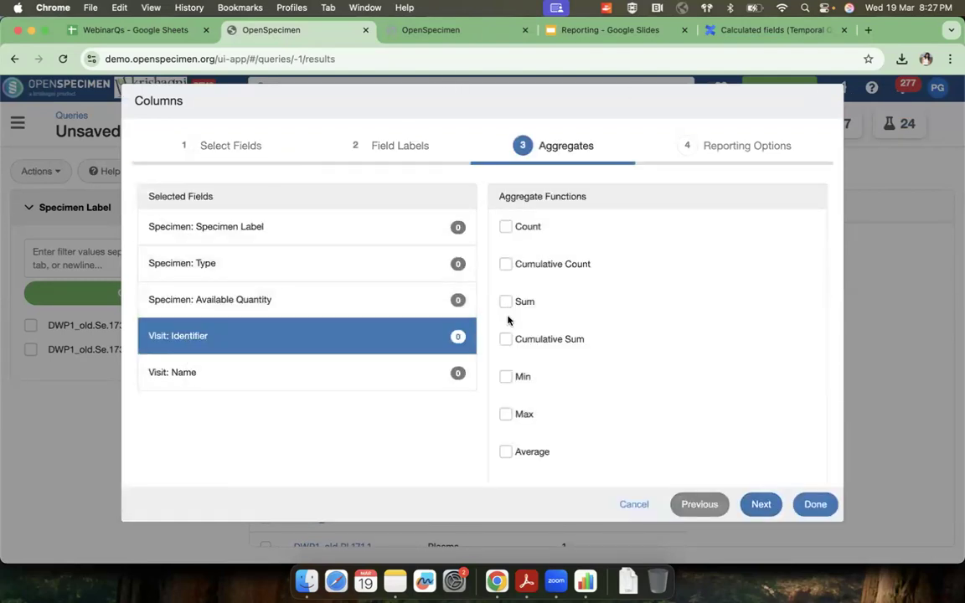
left_click(505, 415)
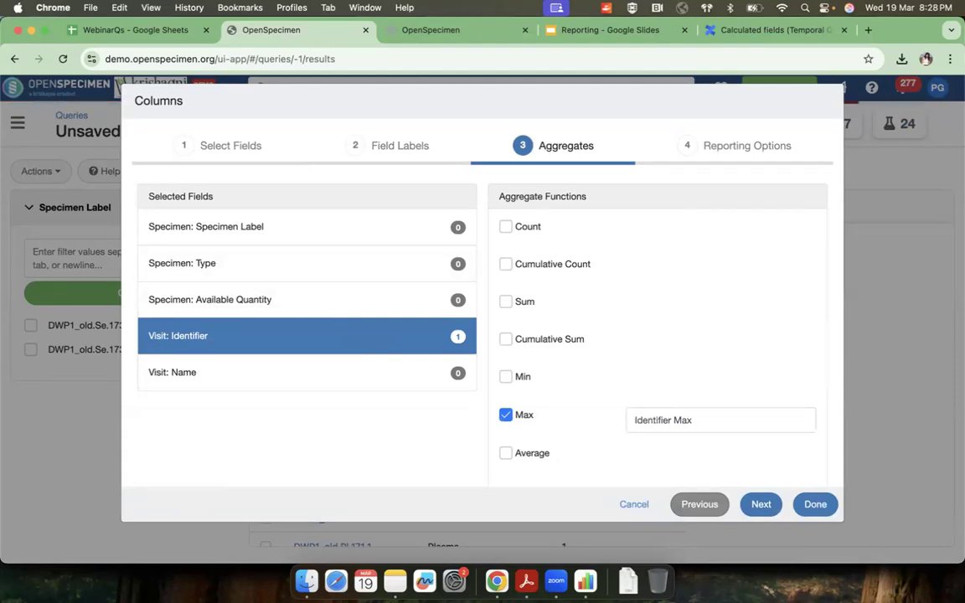
left_click(632, 505)
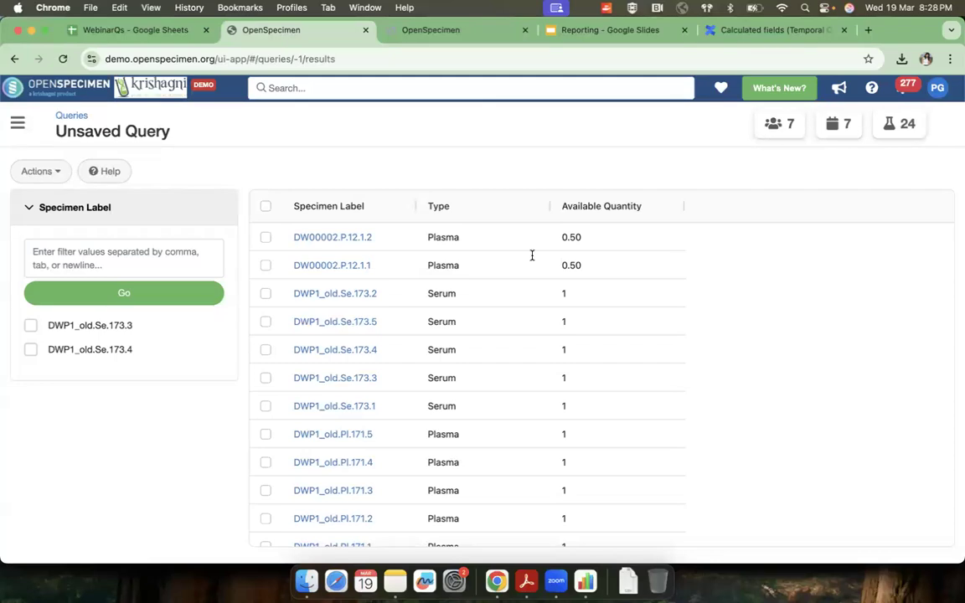
Step: Switch to the WebinarQs sheet and review the questions on using another query's output and on bulk import/export of samples
left_click(141, 31)
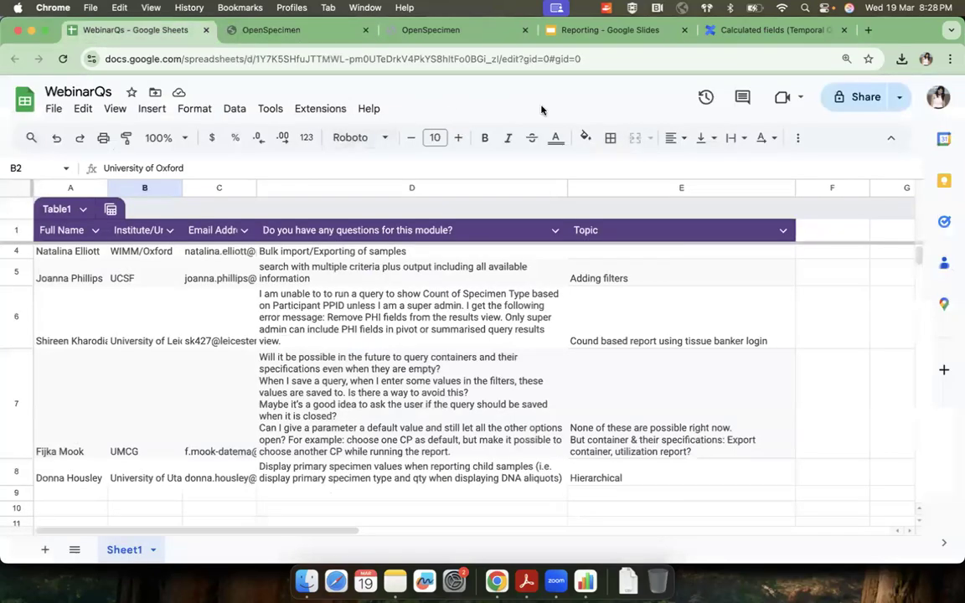
scroll(358, 328, "up", 2)
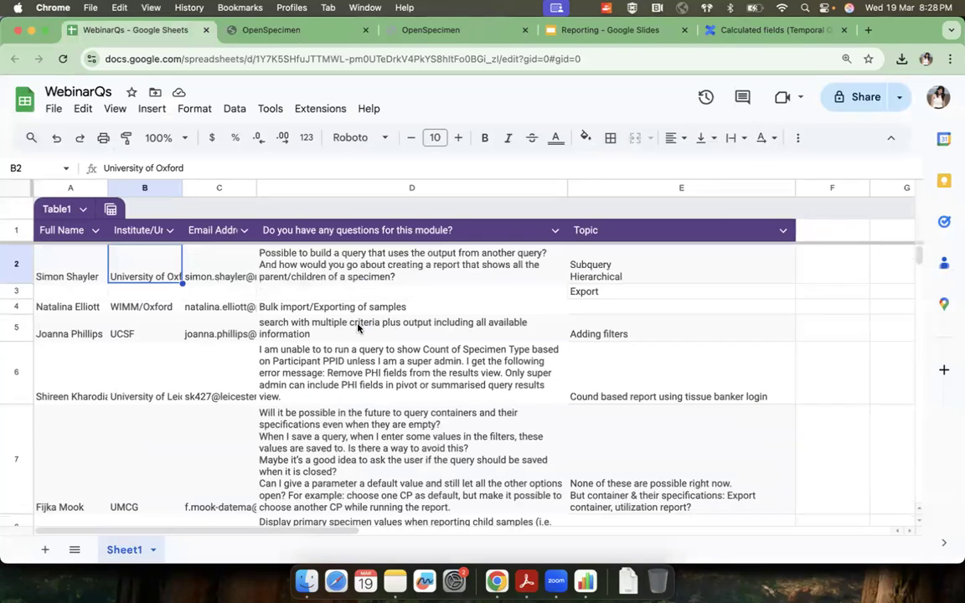
left_click(357, 275)
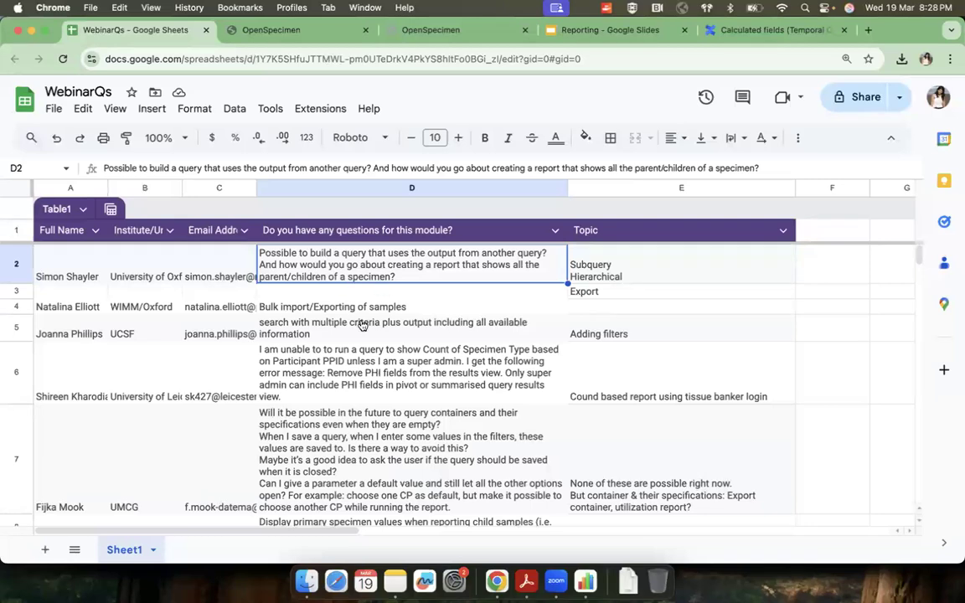
scroll(327, 289, "down", 1)
left_click(289, 254)
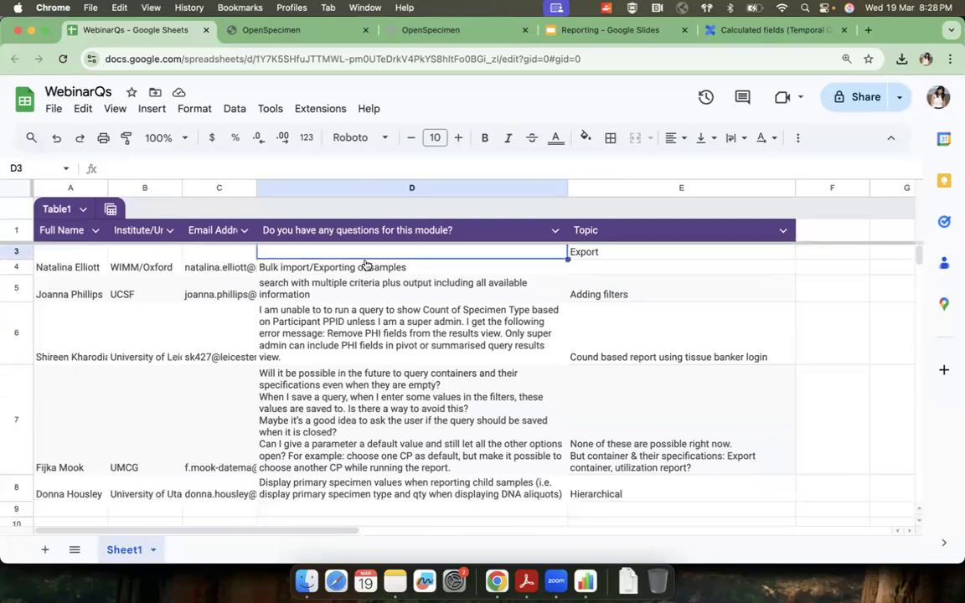
left_click(334, 266)
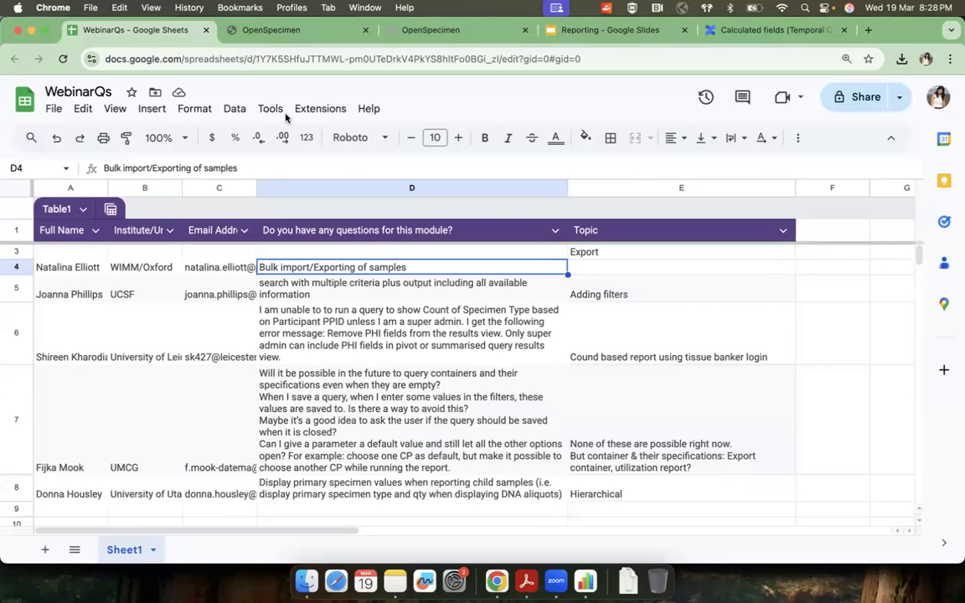
Step: Return to OpenSpecimen and open the Export Records page from the participants list of Demo Longitudinal Study
left_click(304, 34)
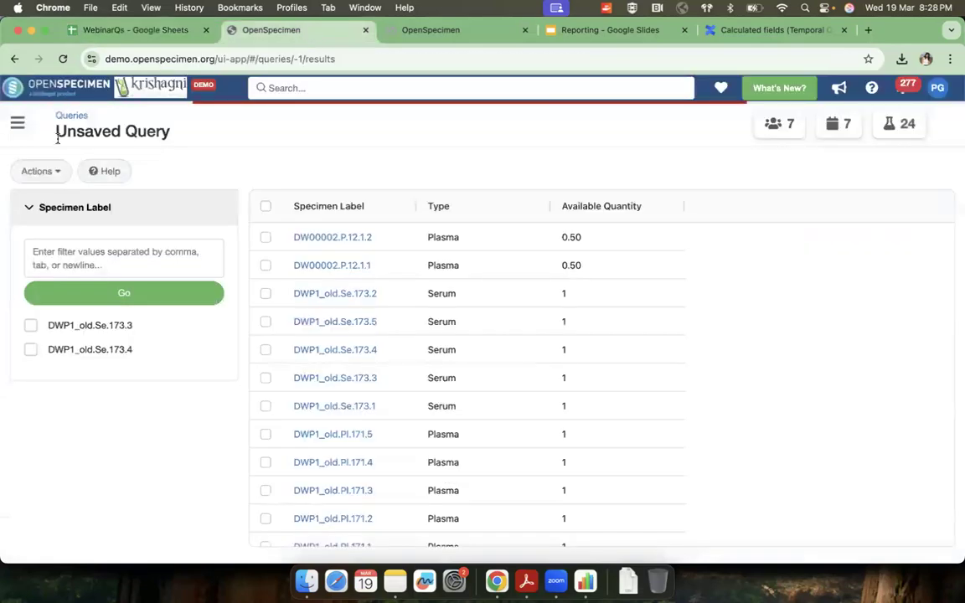
left_click(20, 124)
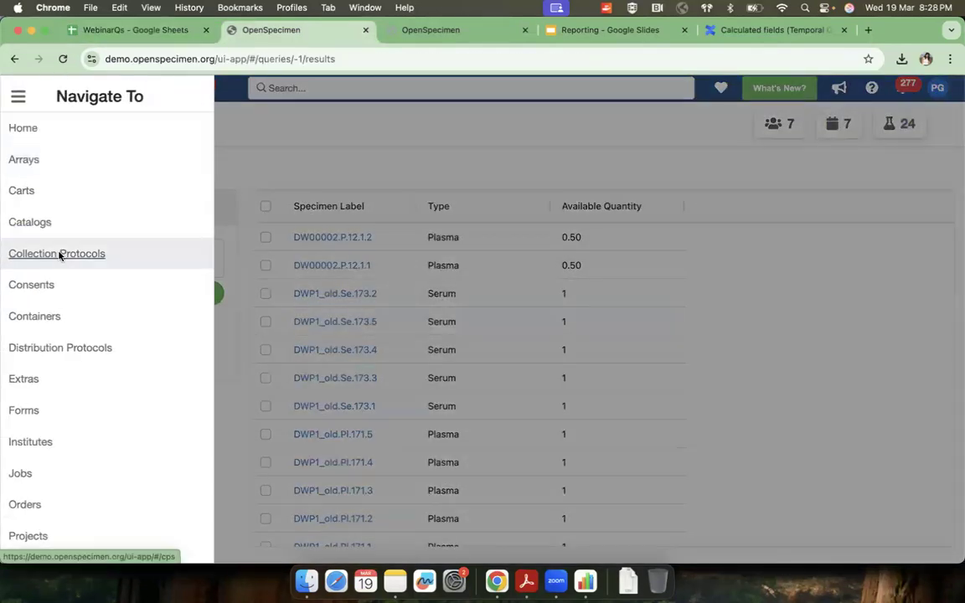
left_click(60, 254)
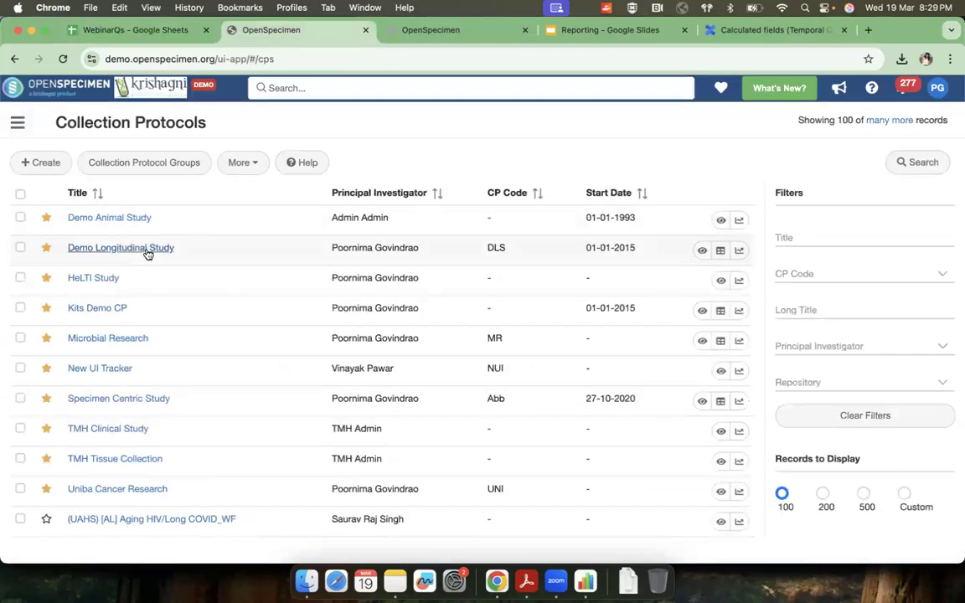
left_click(147, 249)
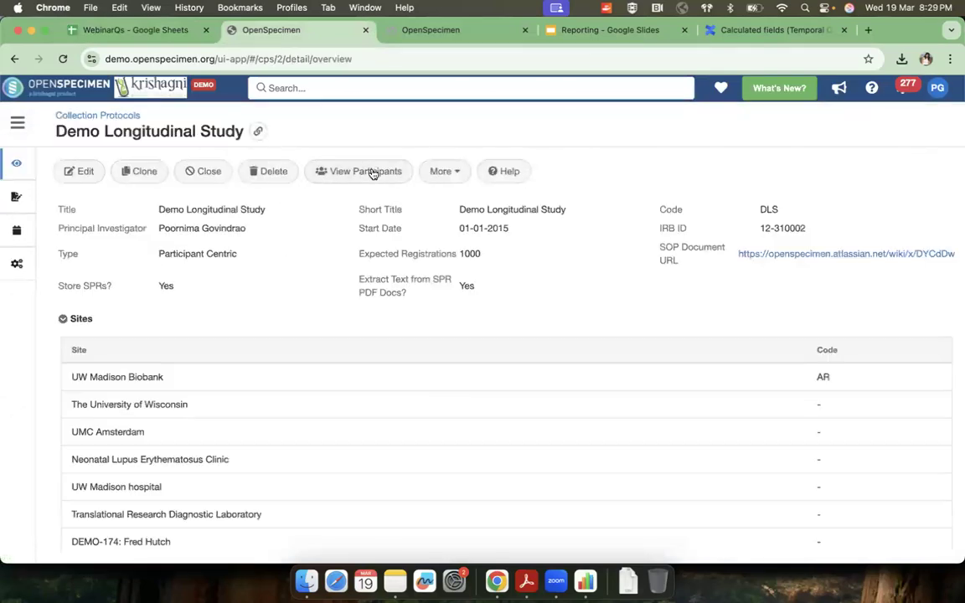
left_click(372, 172)
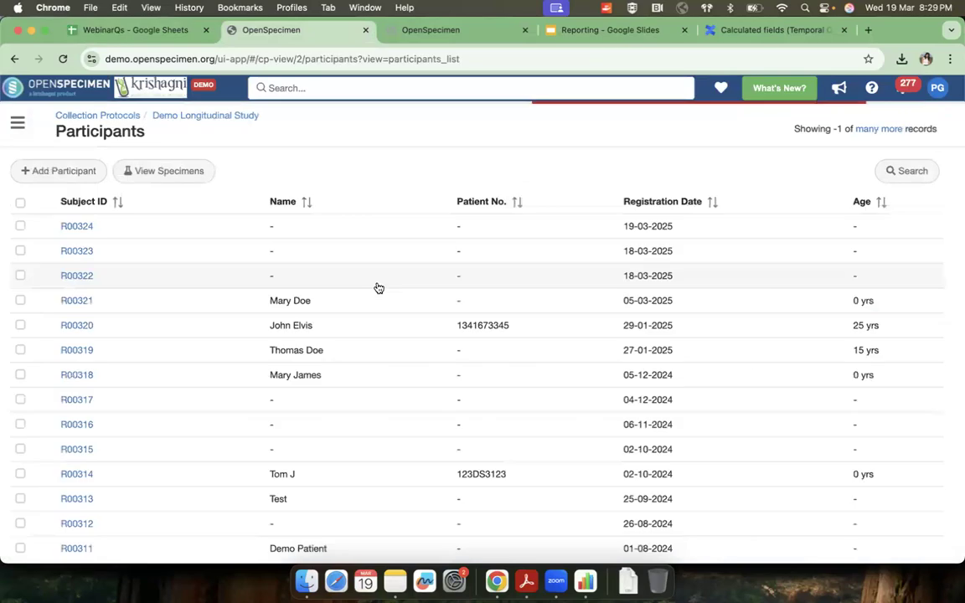
left_click(259, 173)
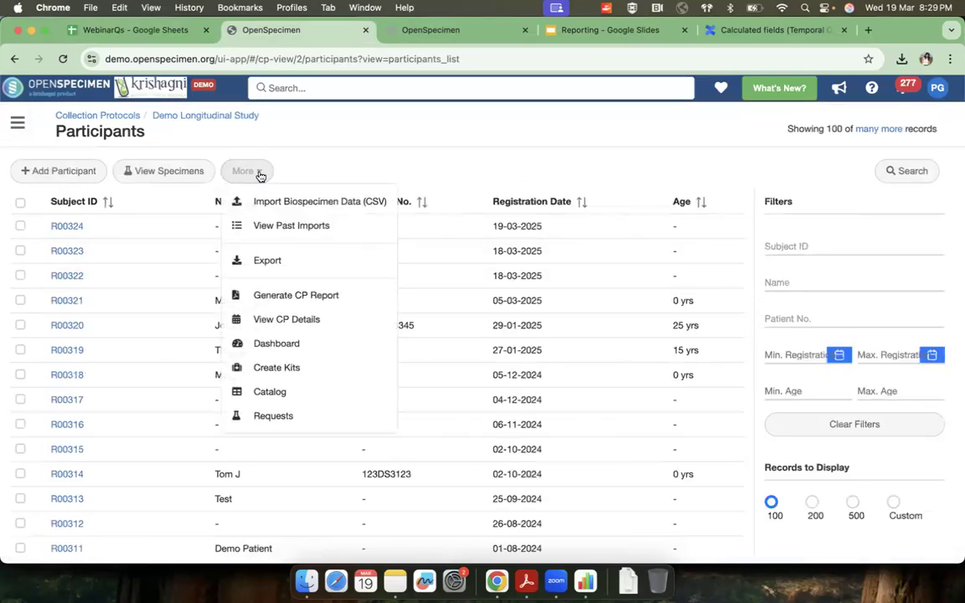
left_click(267, 261)
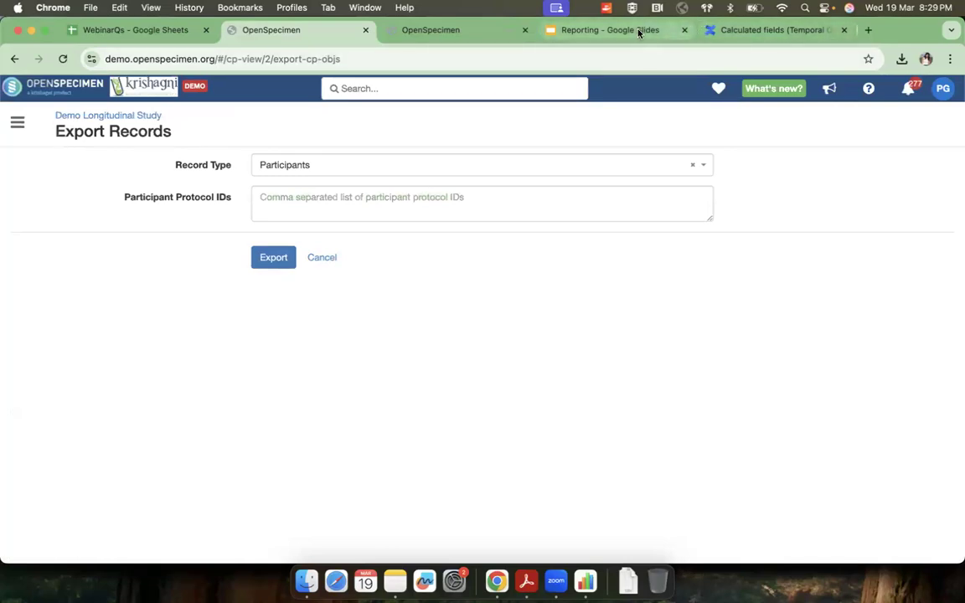
Step: Return to the WebinarQs sheet and read the questions on multi-criteria searches and specimen type counts by PPID
left_click(132, 33)
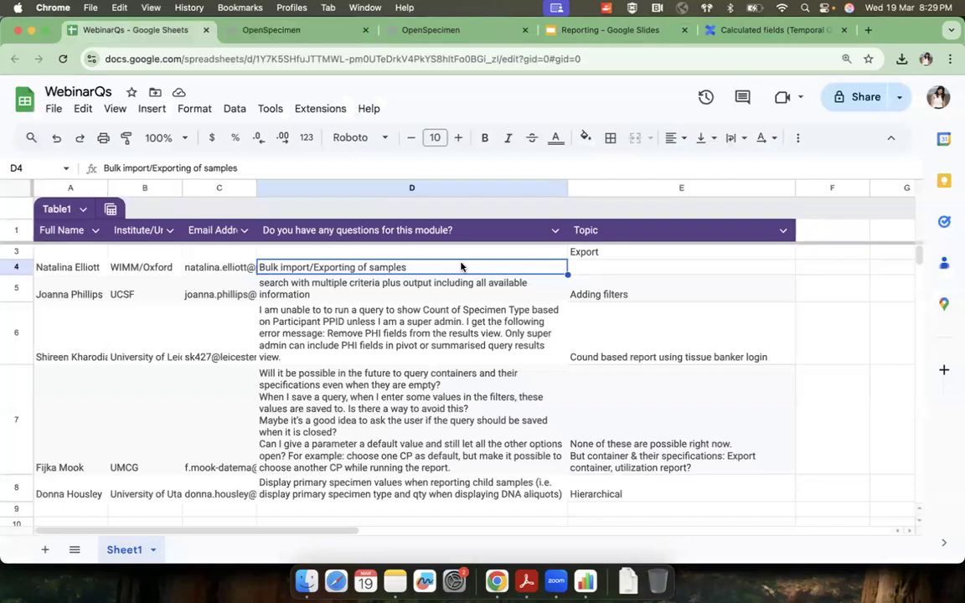
left_click(739, 34)
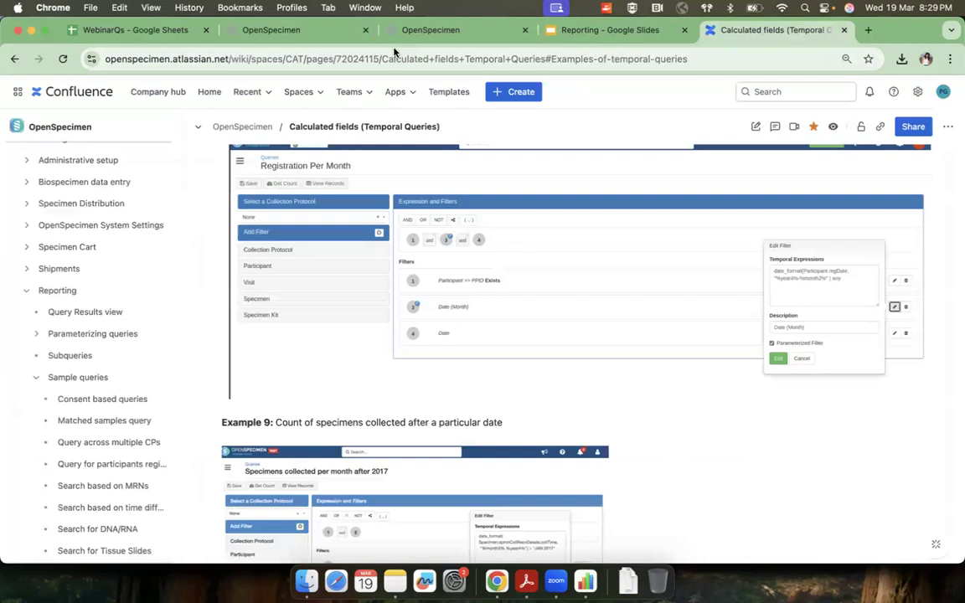
left_click(153, 32)
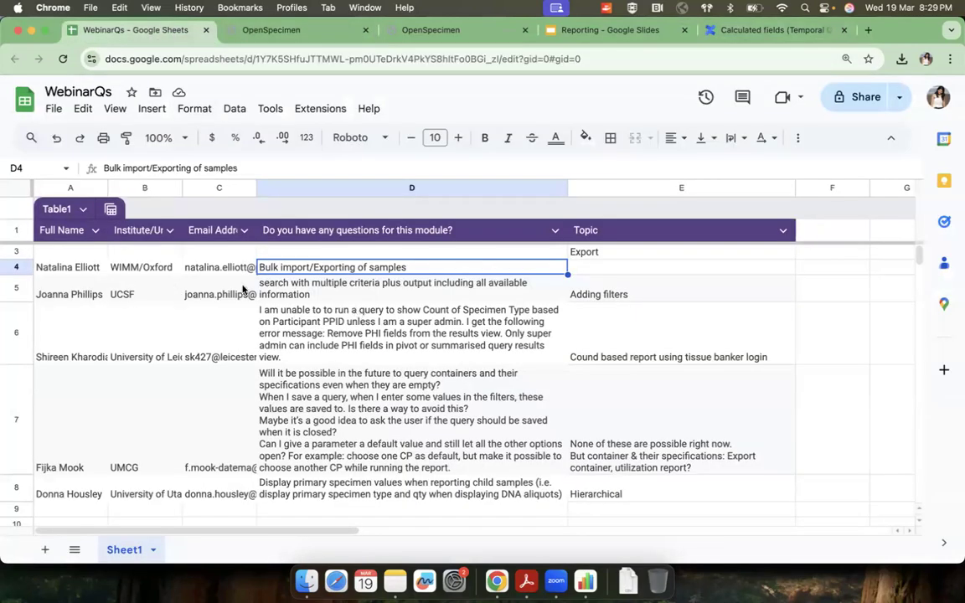
left_click(311, 297)
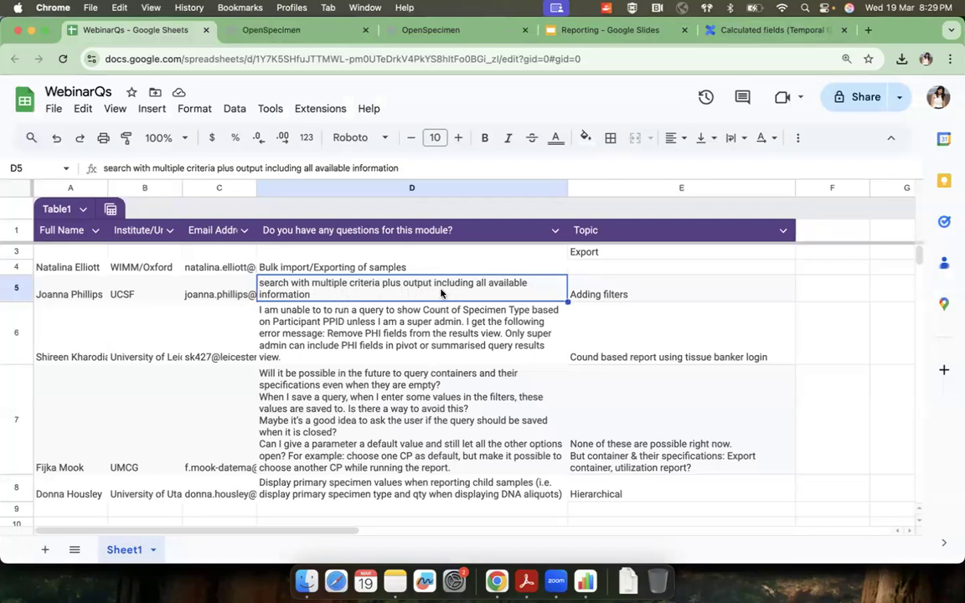
left_click(379, 355)
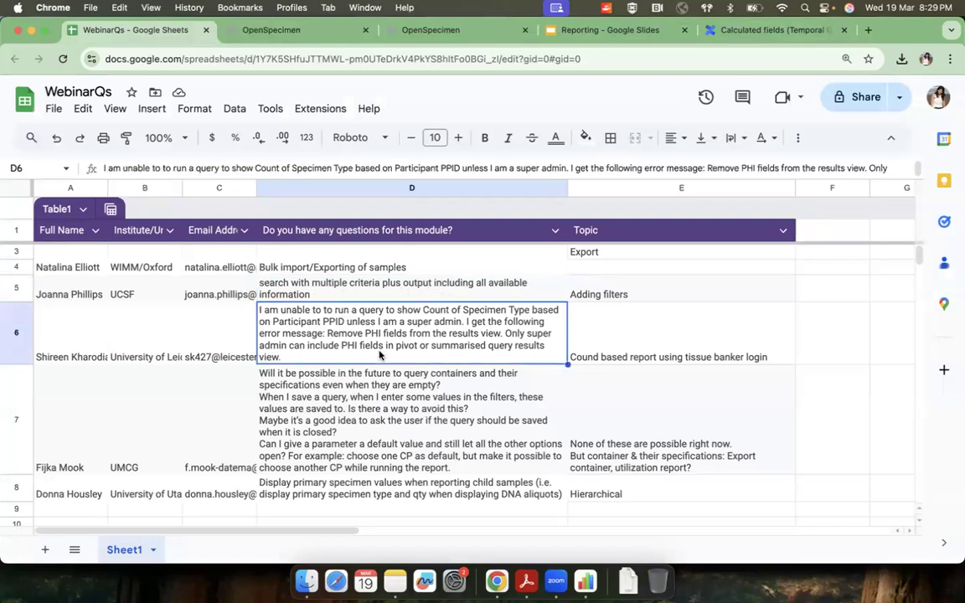
Step: Review the remaining webinar questions on querying empty containers, default parameter values and primary specimen values for child samples
scroll(379, 355, "down", 1)
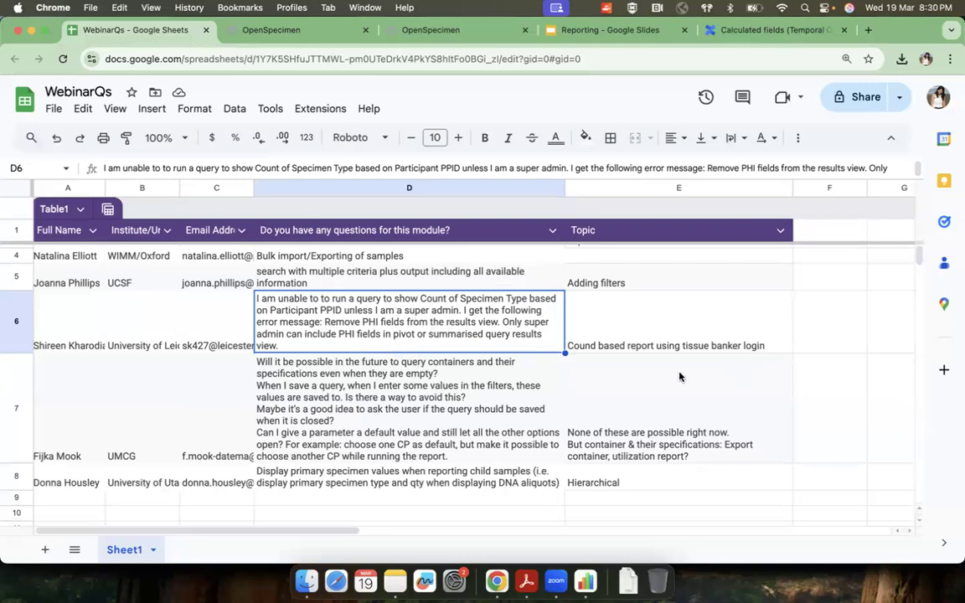
scroll(534, 448, "down", 3)
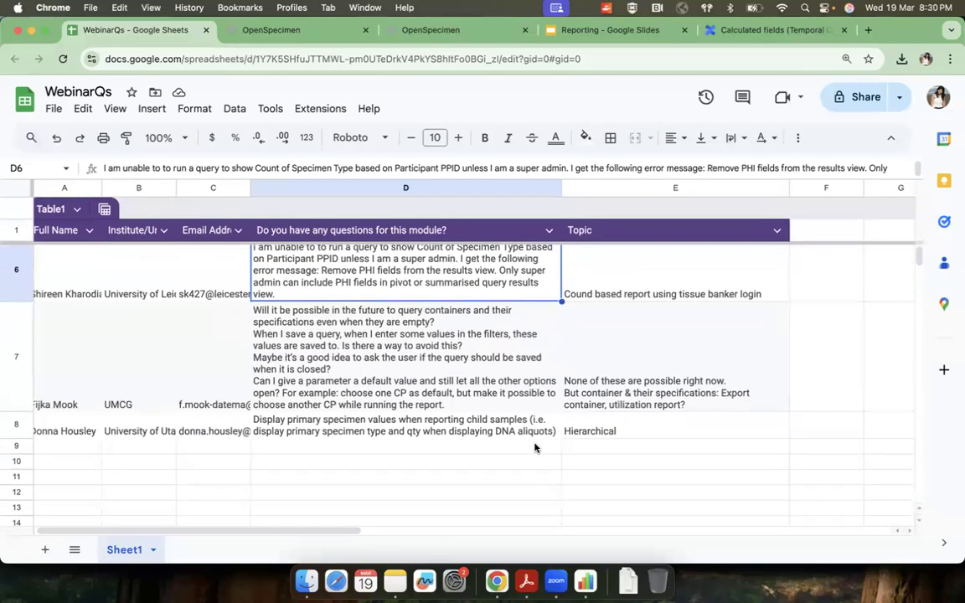
scroll(534, 448, "down", 1)
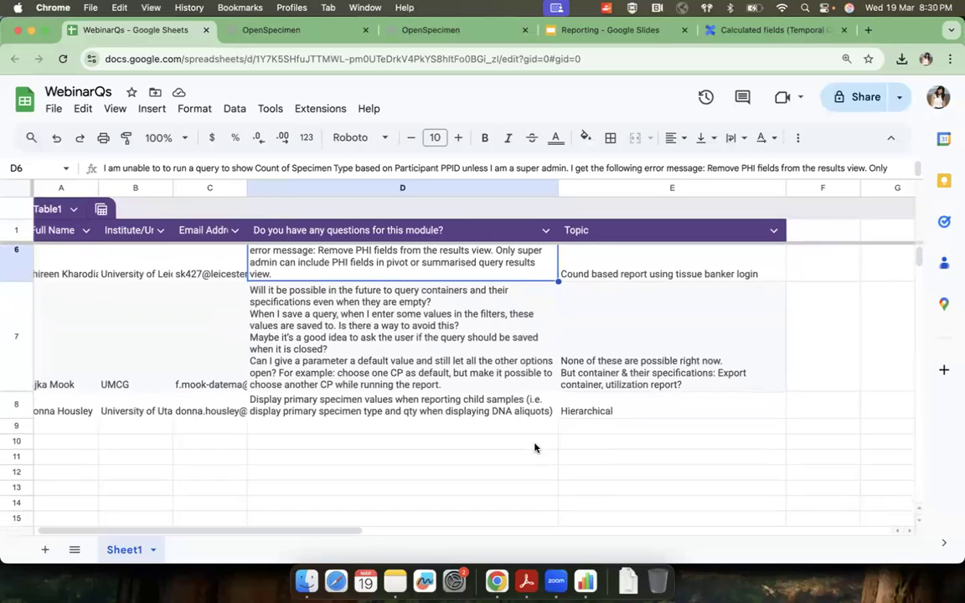
left_click(415, 303)
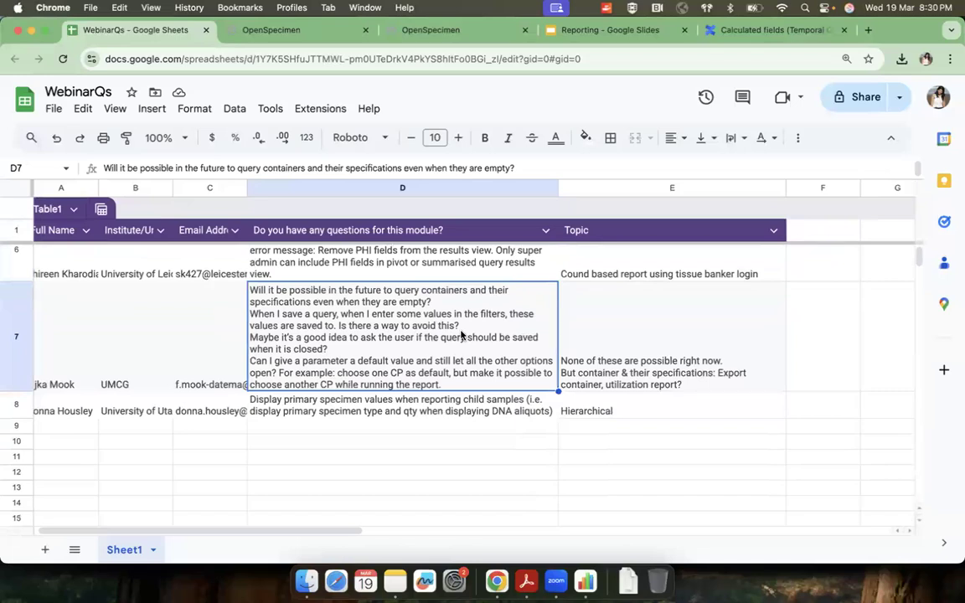
scroll(460, 335, "down", 1)
scroll(460, 335, "left", 1)
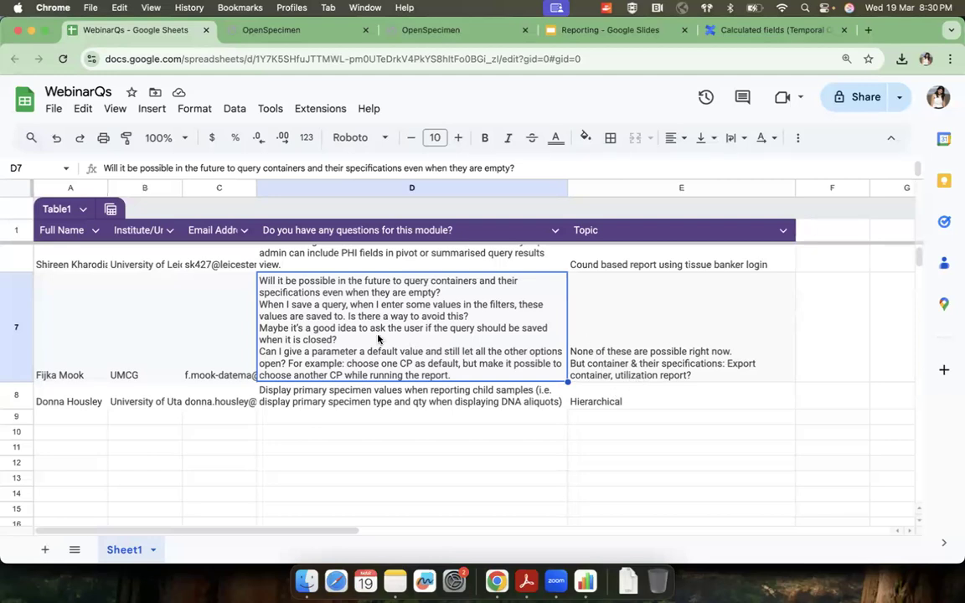
left_click(381, 401)
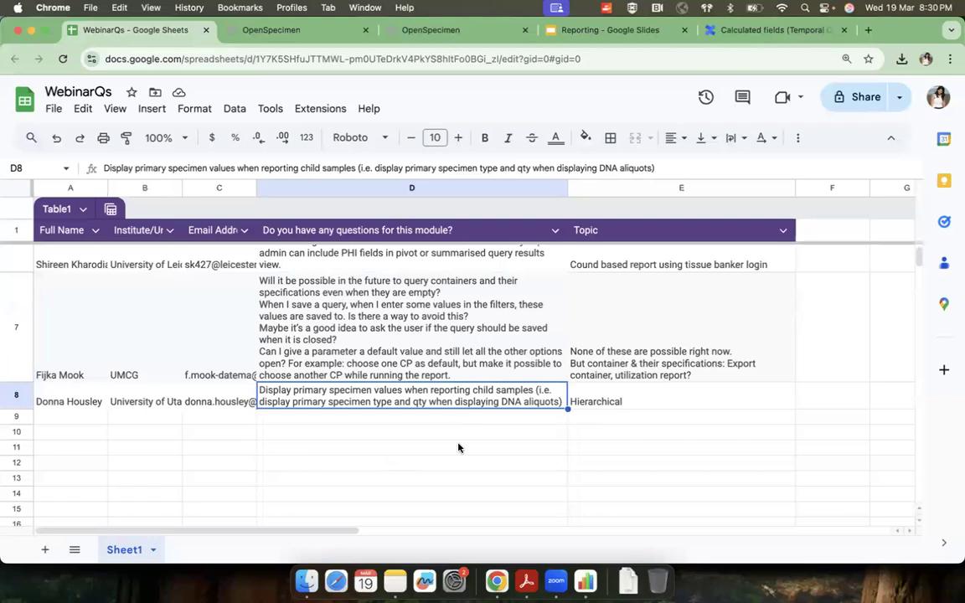
Step: Finish reviewing the WebinarQs sheet, then return to OpenSpecimen and open the Queries list from the Export Records page
scroll(458, 448, "up", 1)
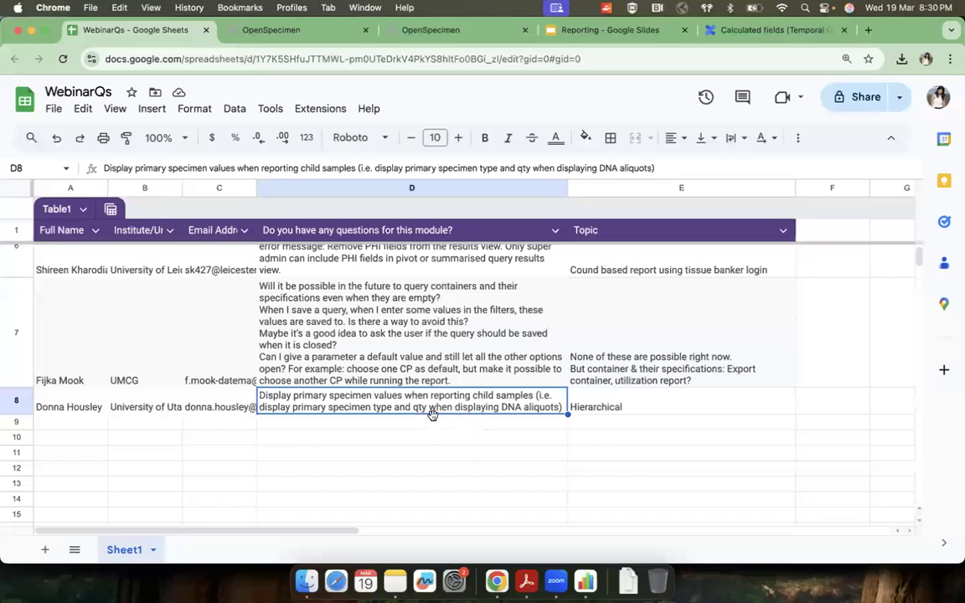
scroll(437, 343, "up", 5)
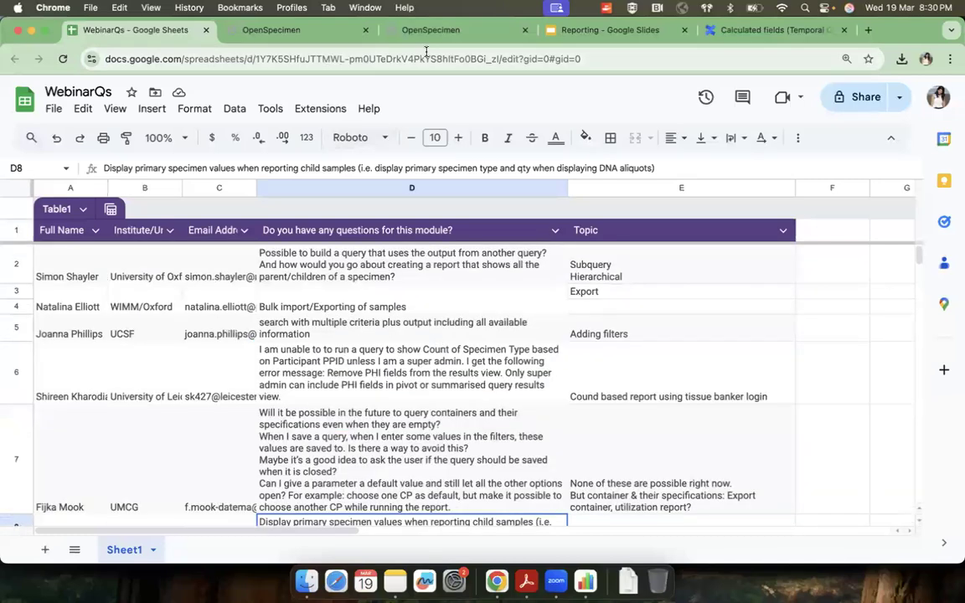
left_click(292, 34)
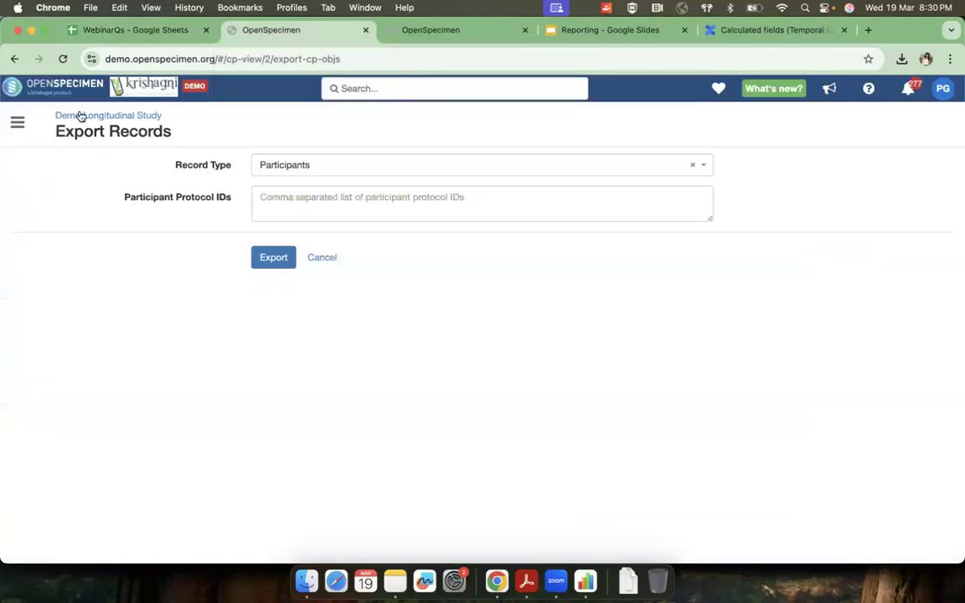
left_click(17, 122)
scroll(27, 466, "down", 4)
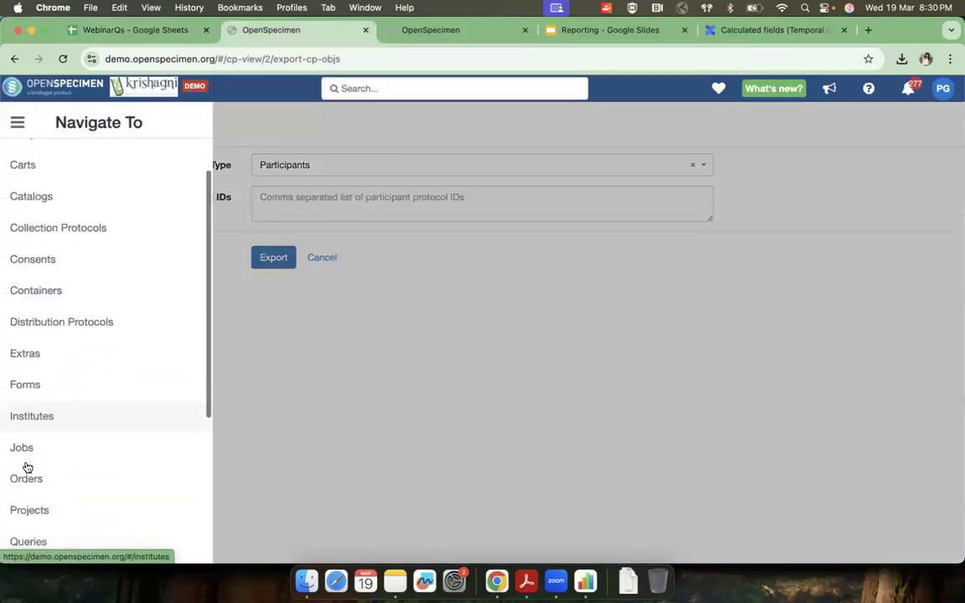
left_click(27, 460)
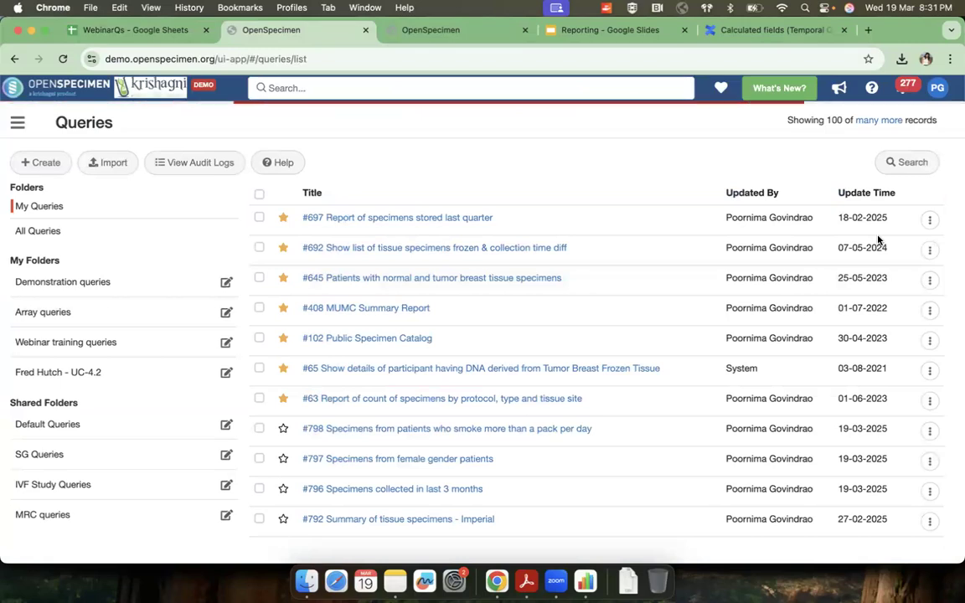
Step: Switch to the OpenSpecimen documentation in Confluence and open the Reporting page to review its overview and training resources
left_click(737, 33)
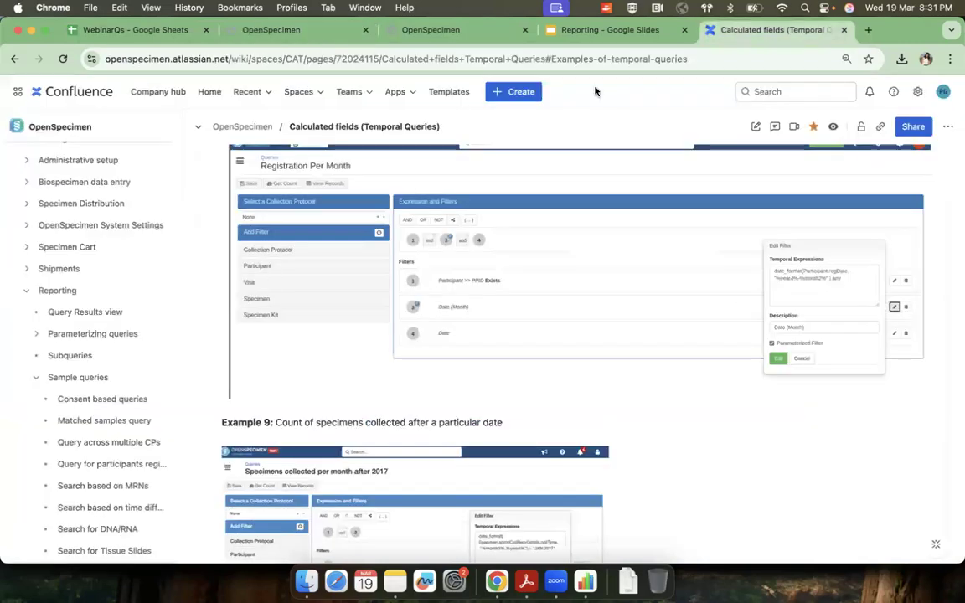
left_click(59, 290)
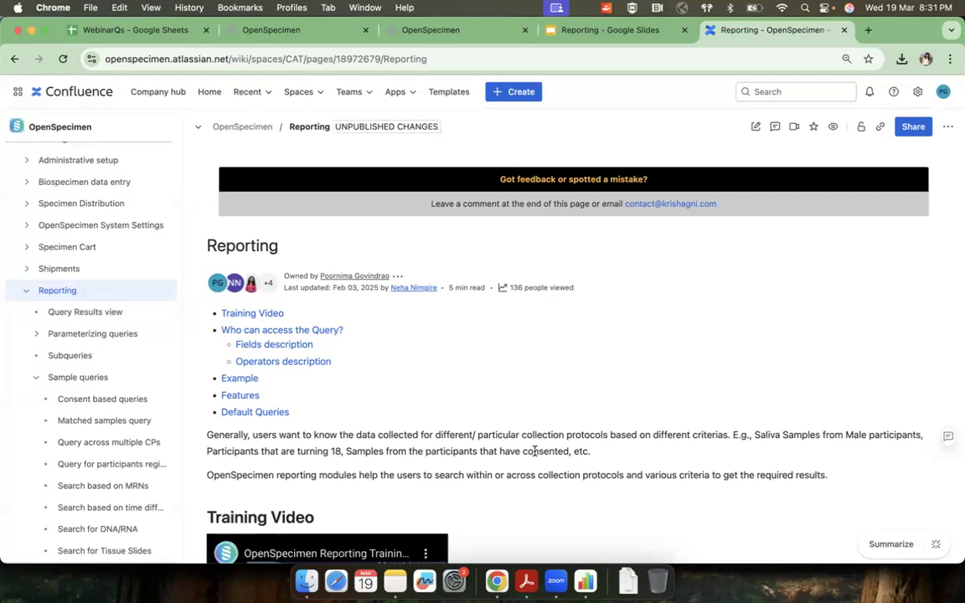
left_click(462, 528)
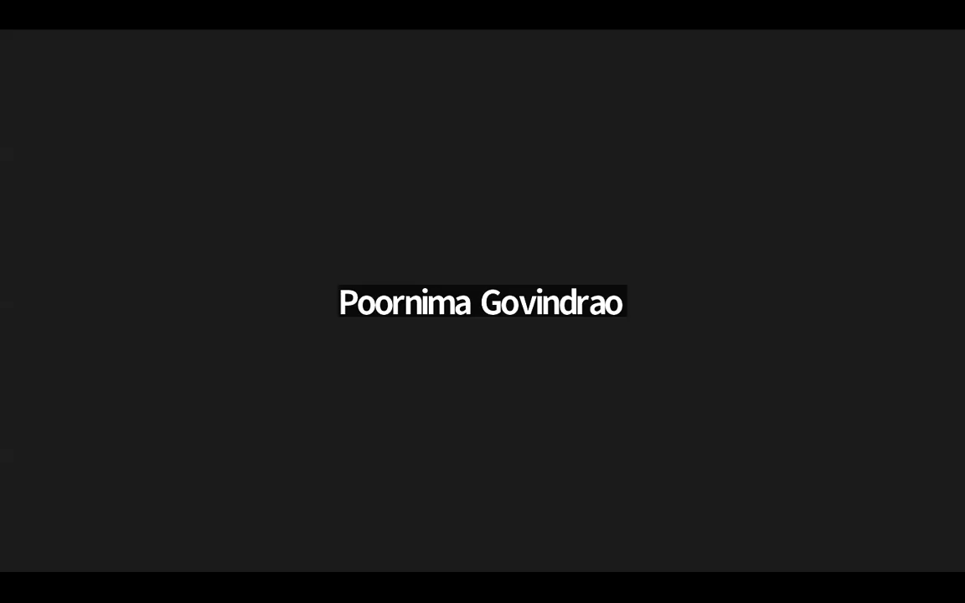